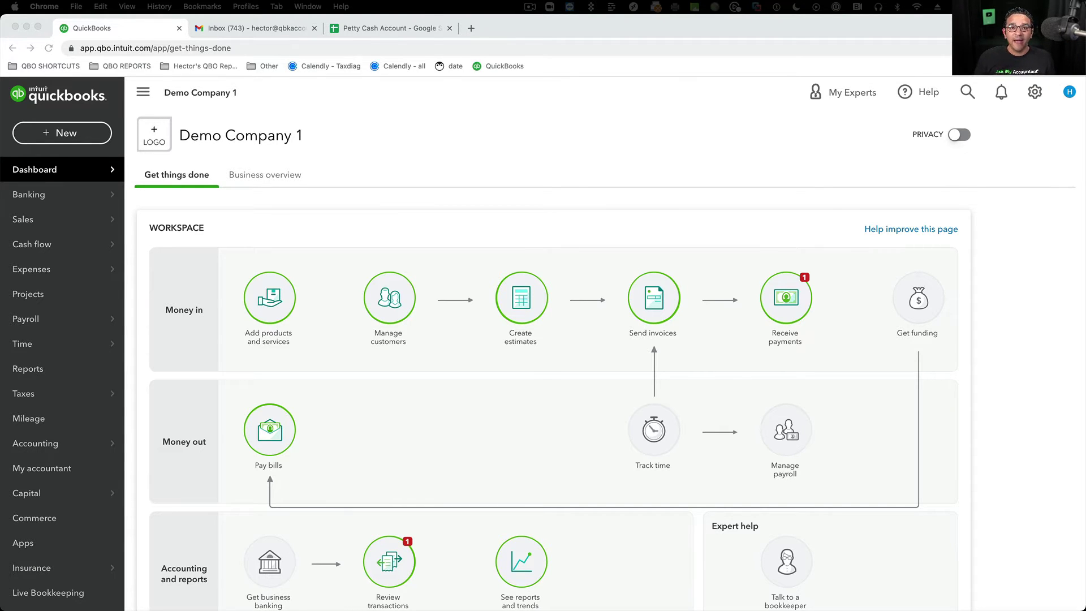
- Open the gear settings menu over Demo Company 1's Get things done dashboard
left_click(620, 132)
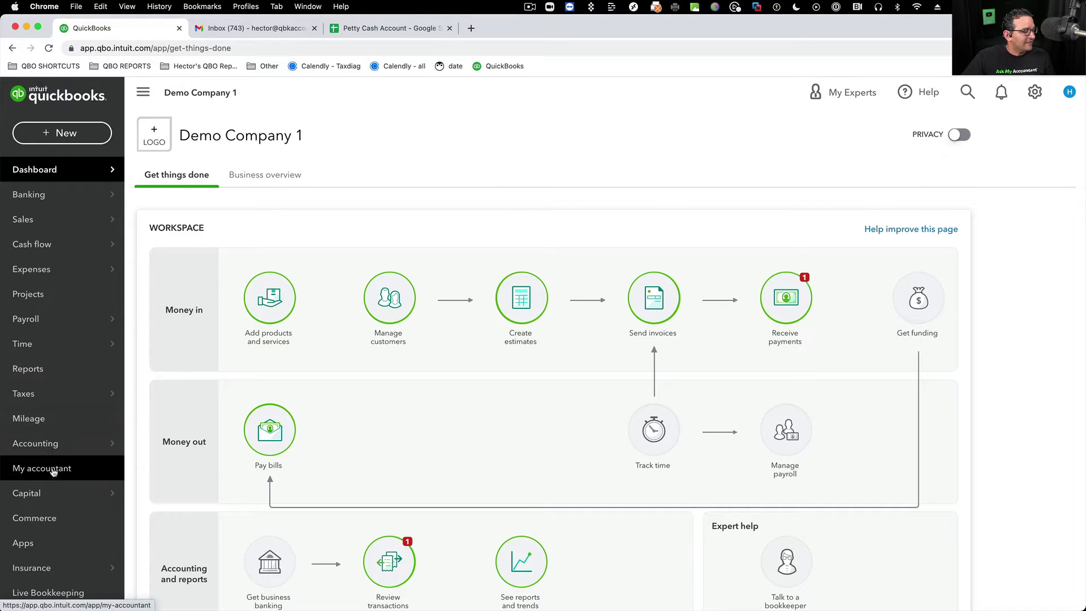
mouse_move(30, 445)
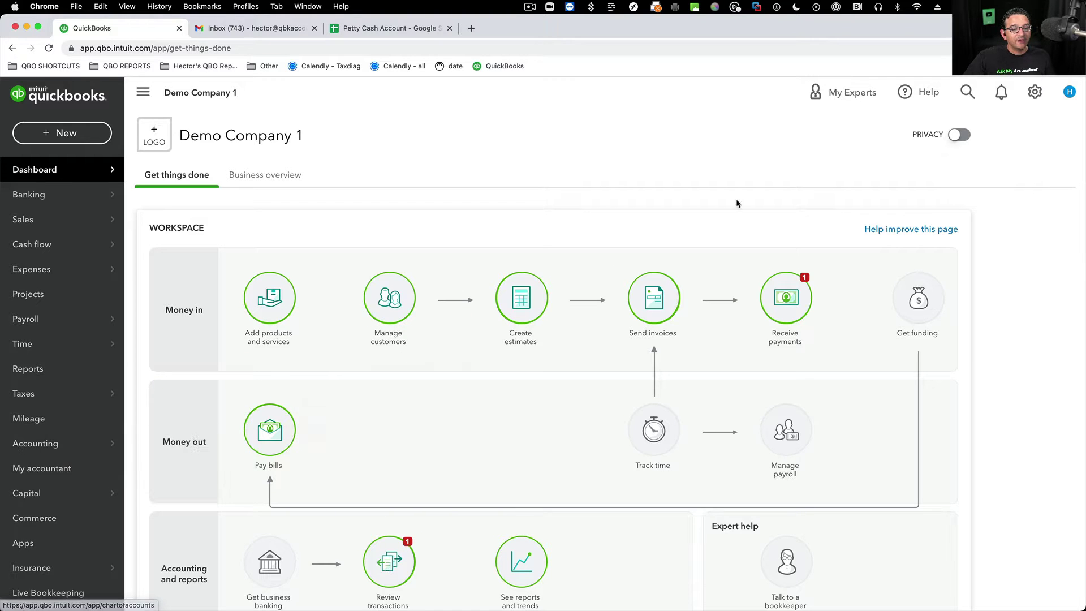
left_click(1034, 95)
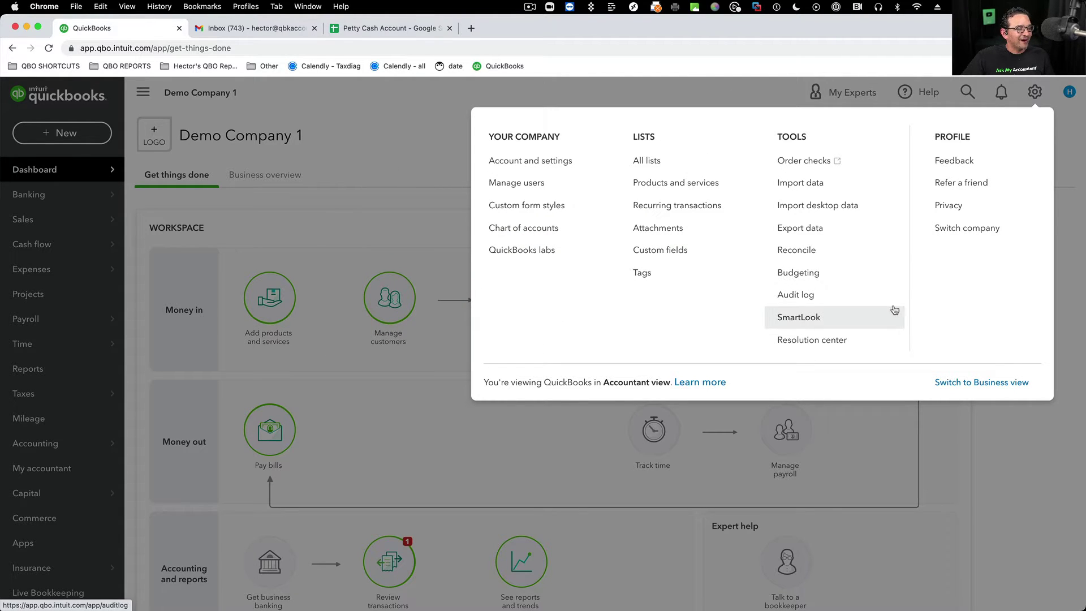
left_click(163, 259)
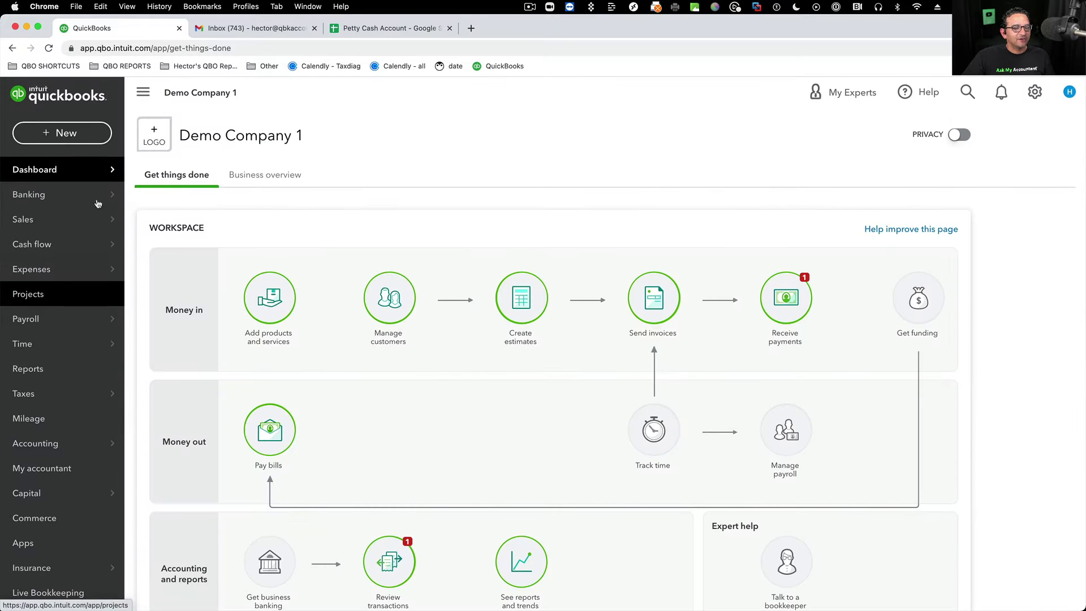
left_click(1034, 94)
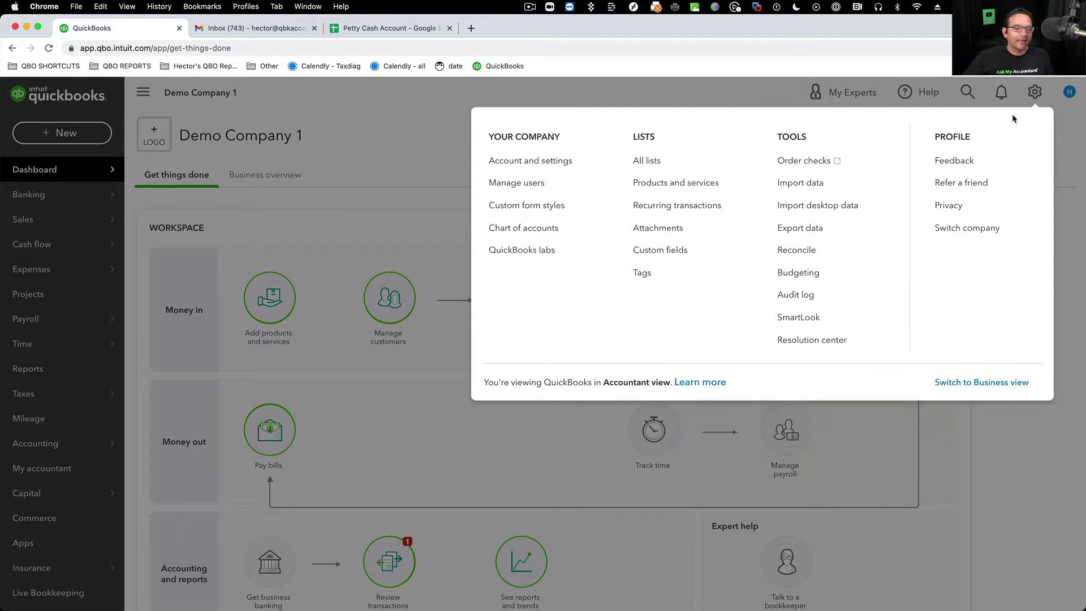
left_click(1036, 93)
left_click(1037, 96)
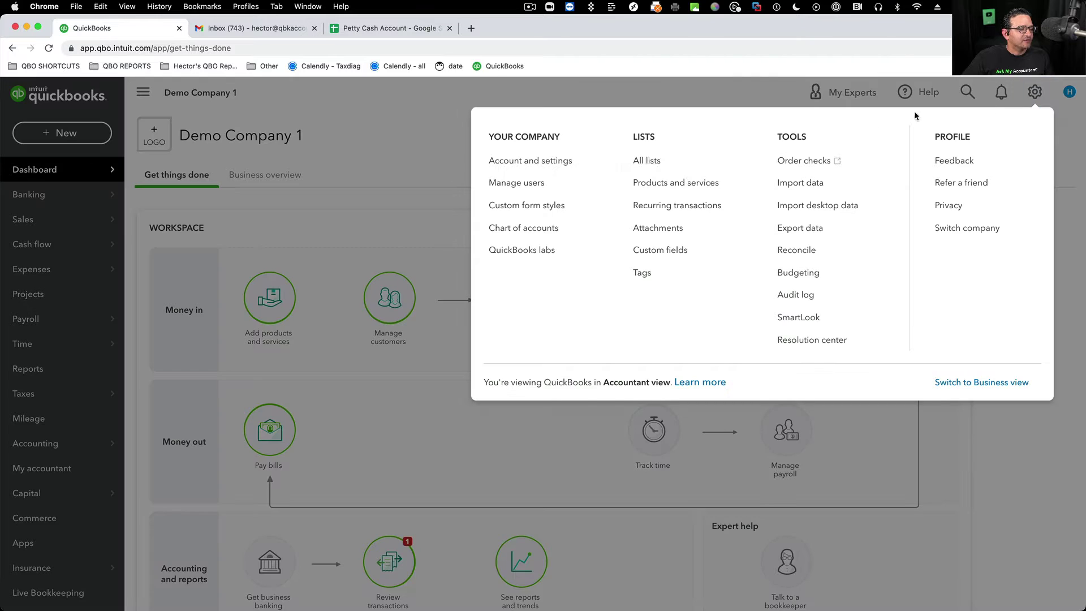
- Start a new chart-of-accounts account of type Bank with detail type Cash on hand
left_click(537, 229)
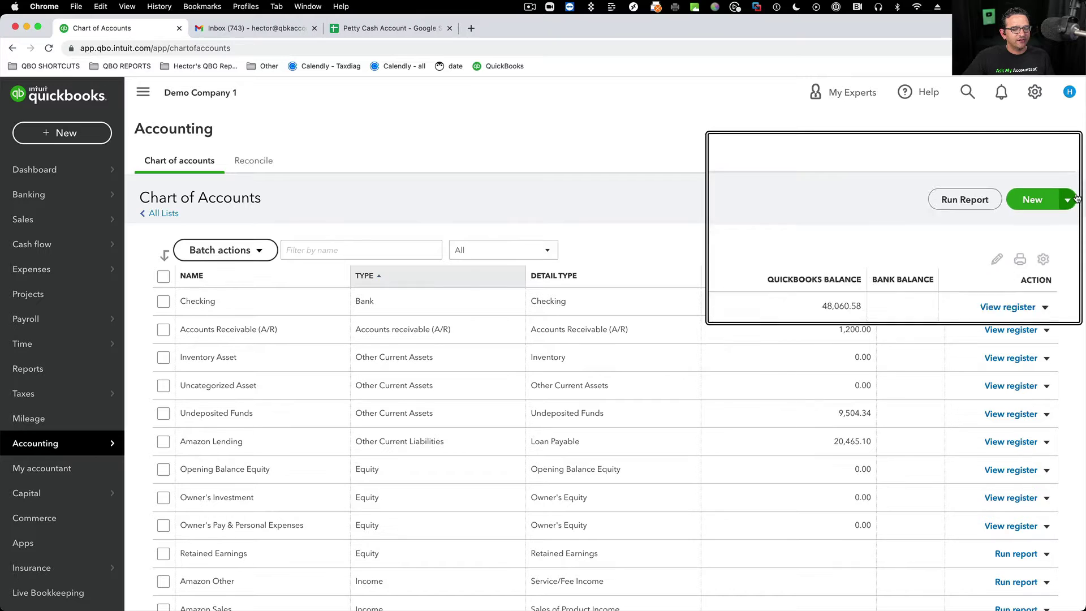
left_click(1038, 199)
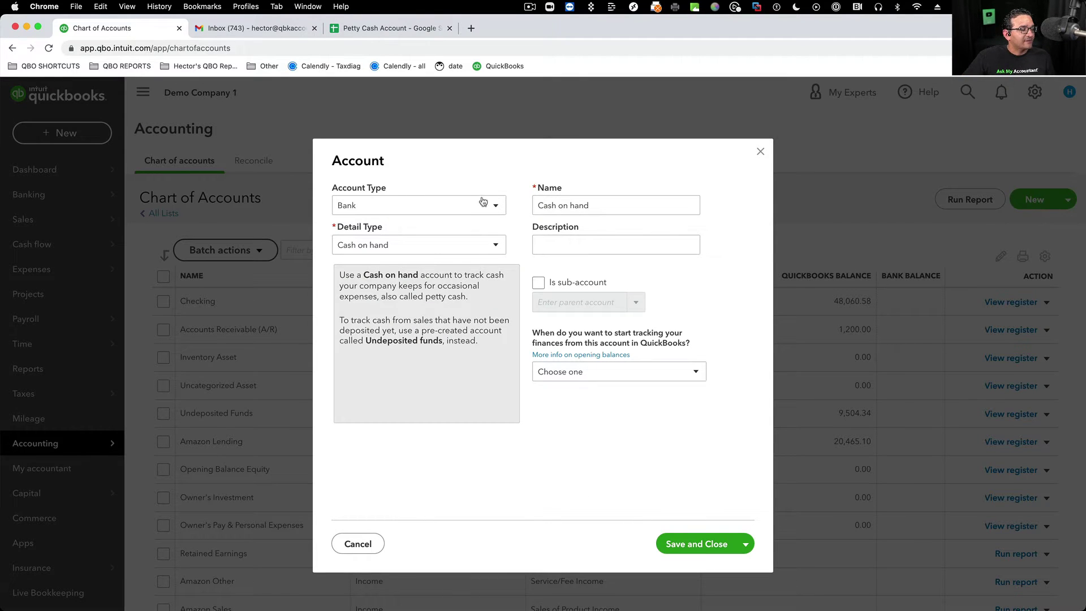
left_click(499, 208)
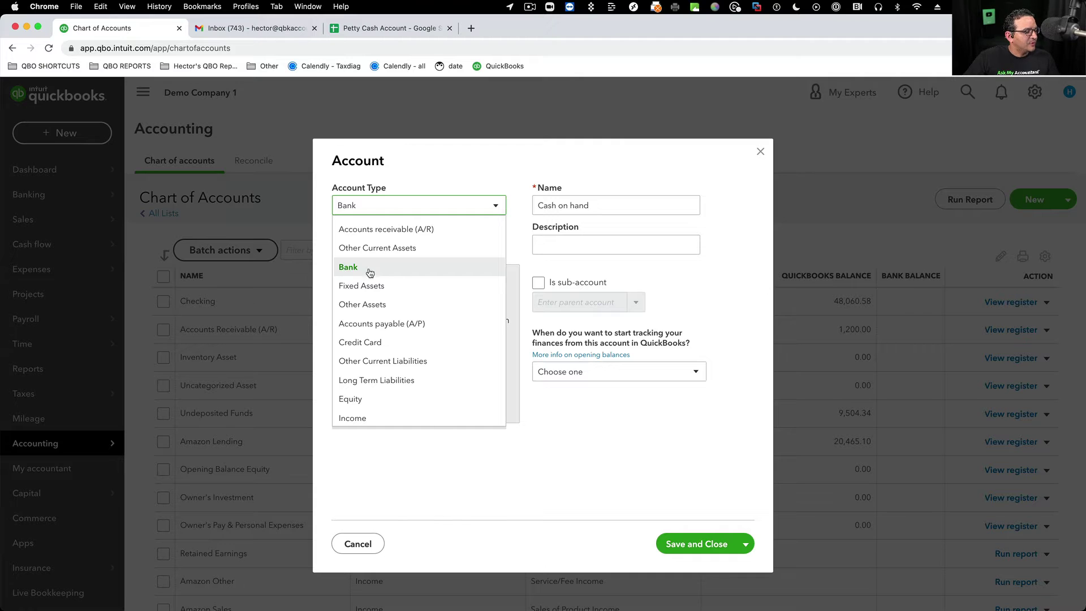
left_click(359, 272)
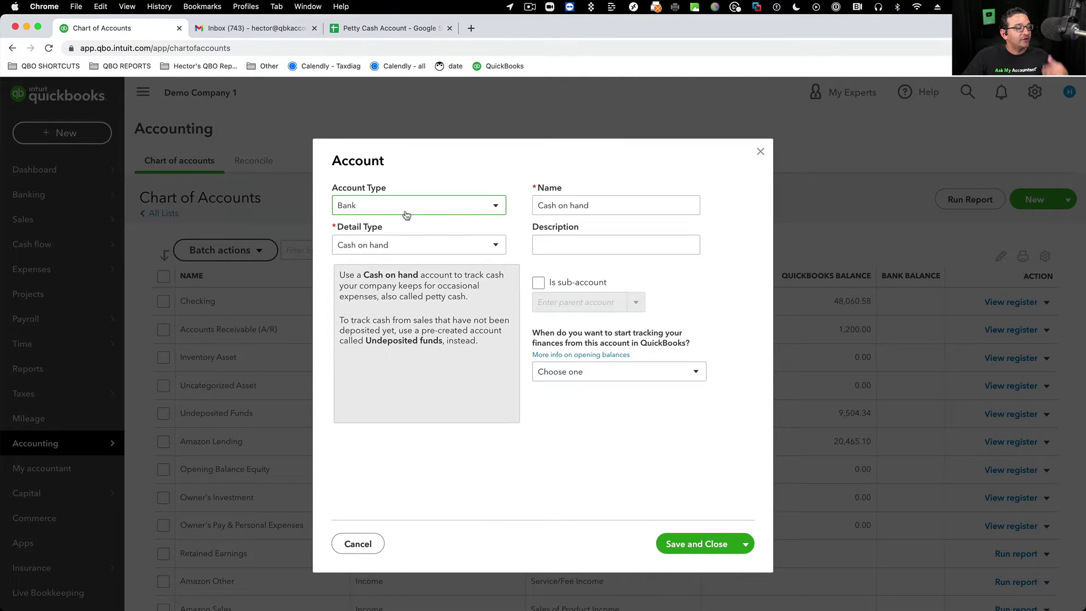
left_click(361, 251)
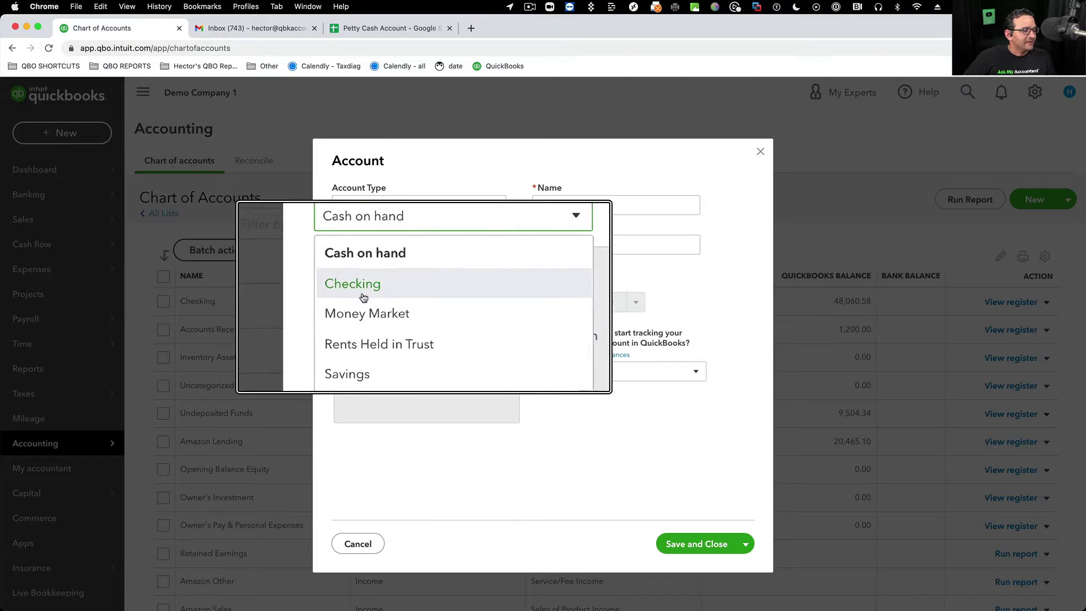
scroll(361, 346, "up", 2)
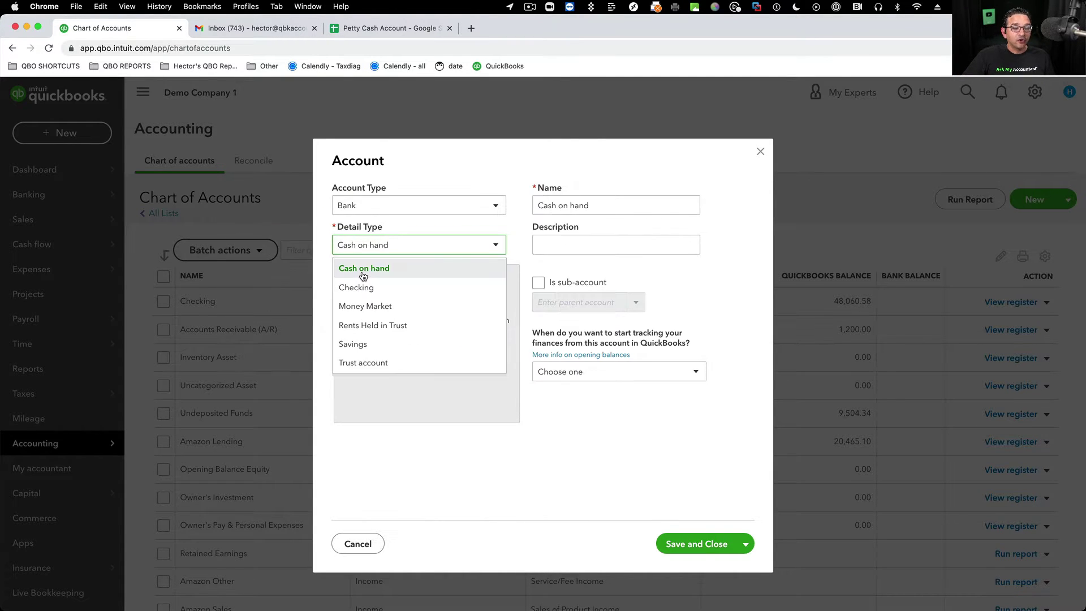
left_click(362, 270)
- Name the Bank account 'Petty Cash' and save it
left_click(599, 199)
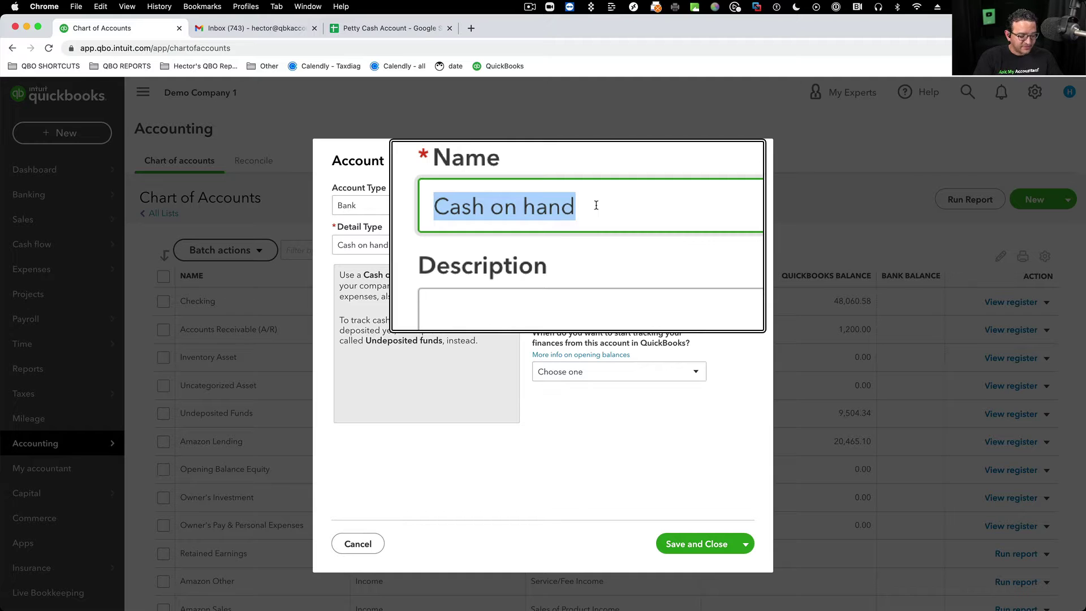
type("P")
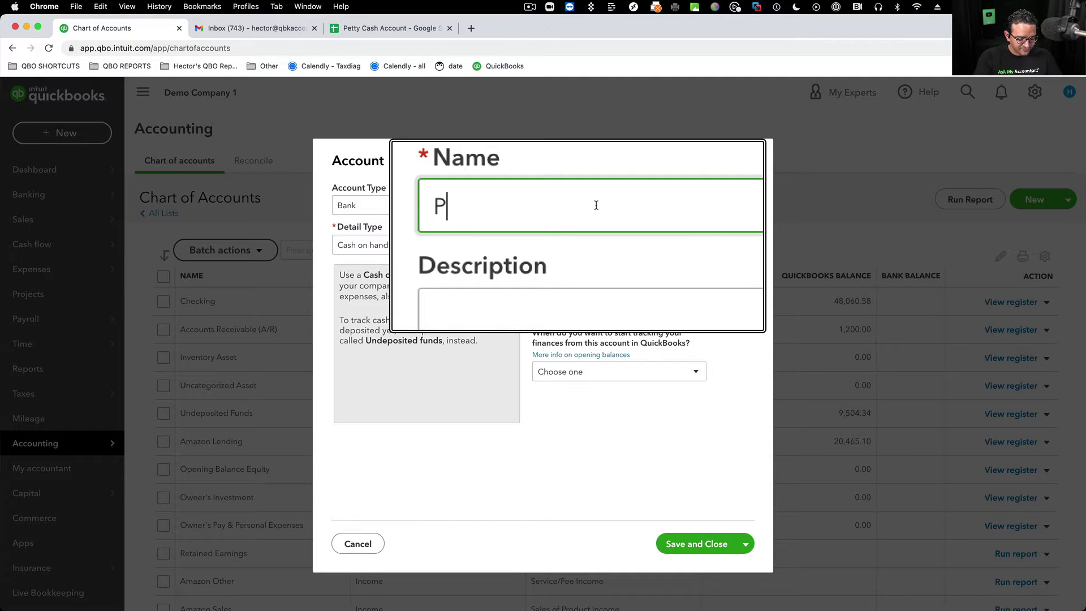
type("ett")
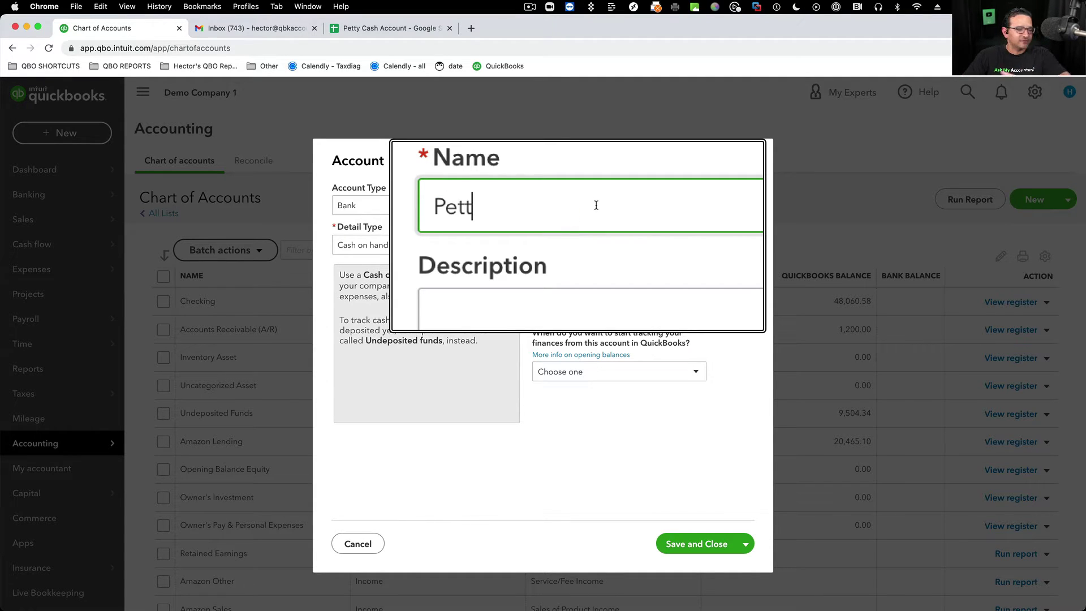
type("y Cash")
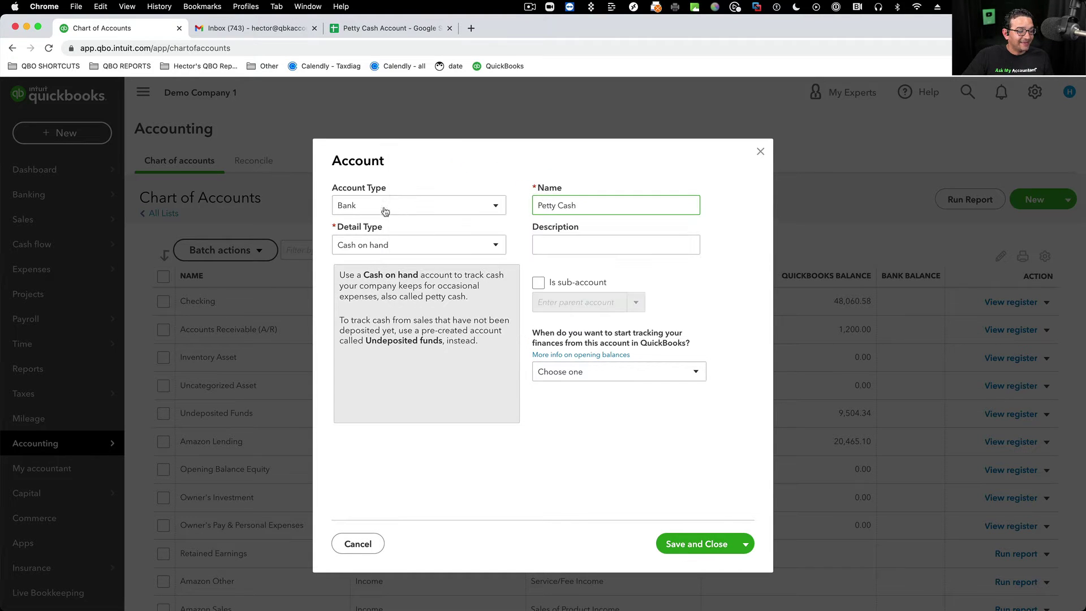
left_click(356, 207)
scroll(371, 330, "down", 2)
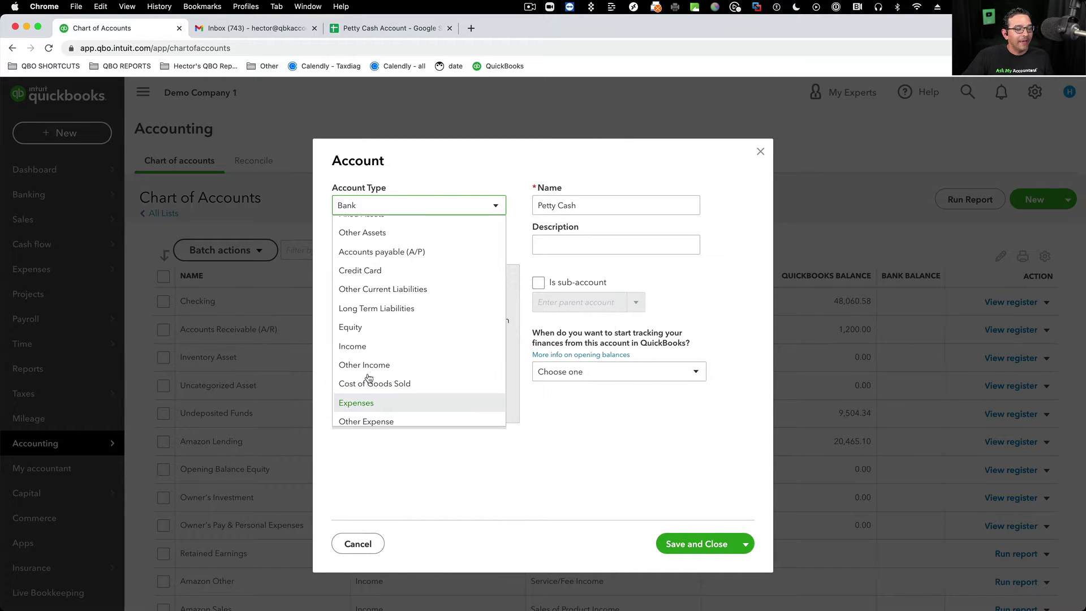
scroll(361, 270, "up", 2)
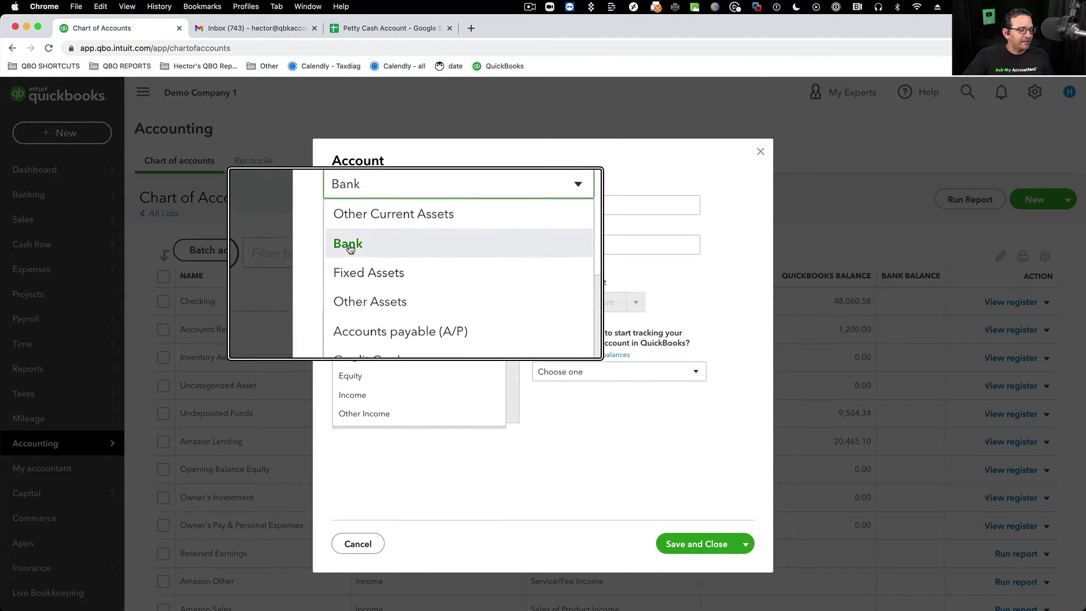
left_click(351, 245)
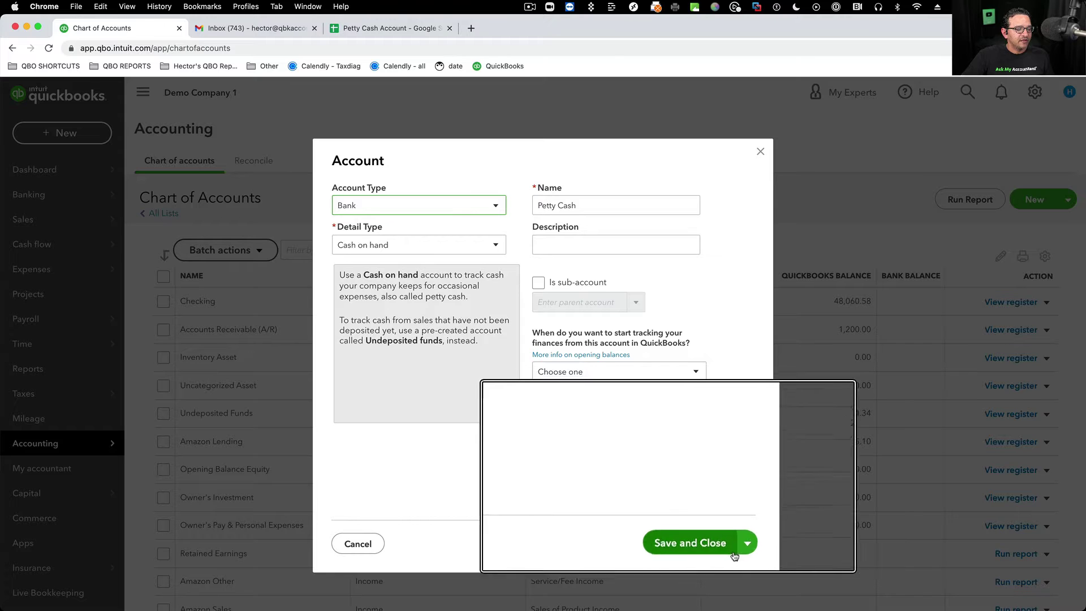
left_click(711, 549)
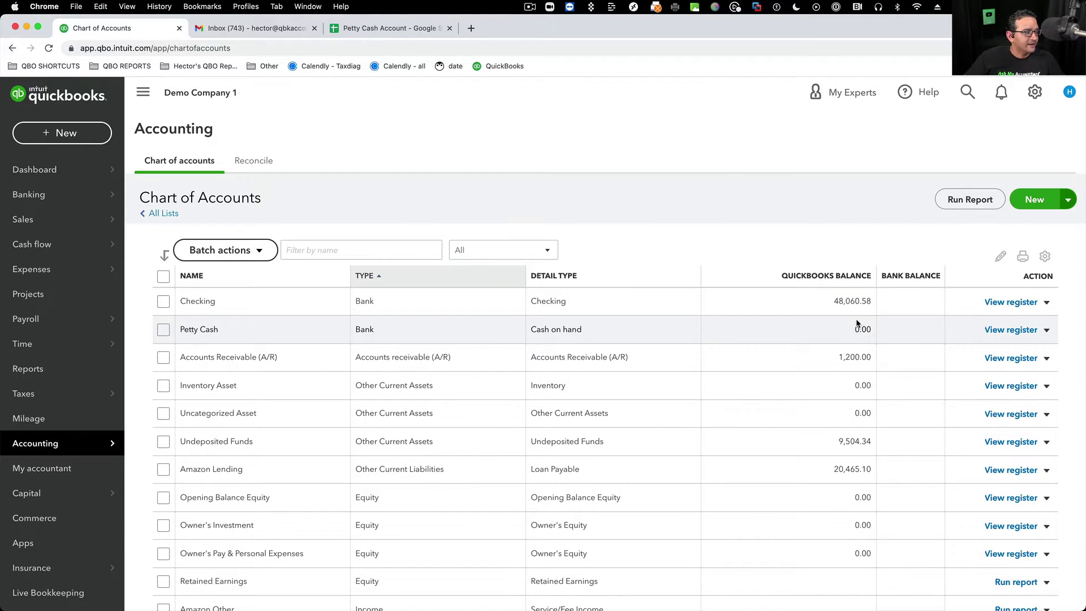
- Open the + New create menu from the Chart of Accounts page
left_click(35, 139)
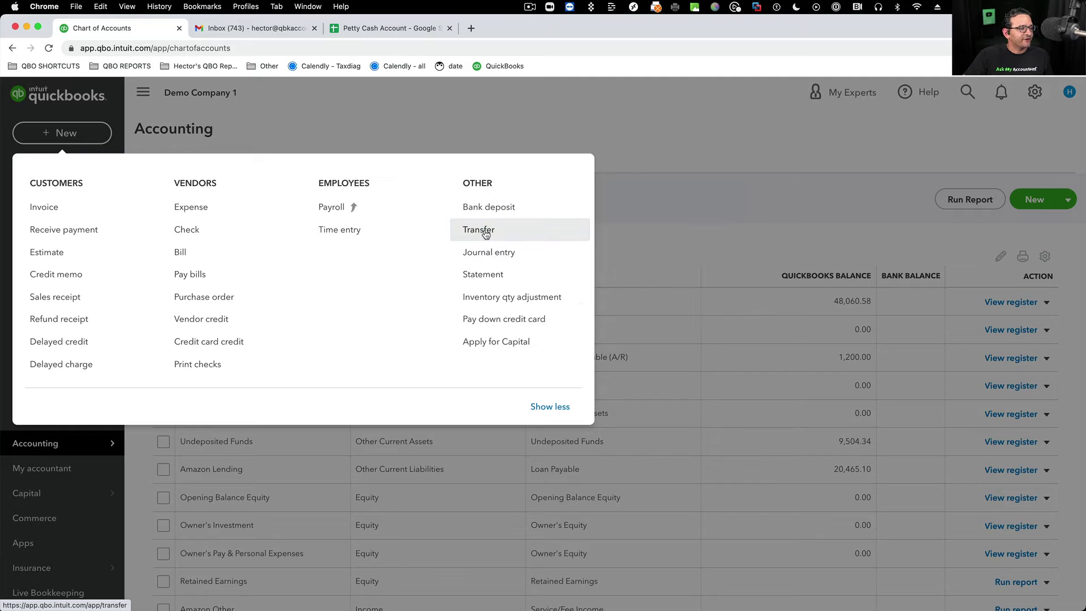
- Start a transfer from Checking into Petty Cash
left_click(484, 234)
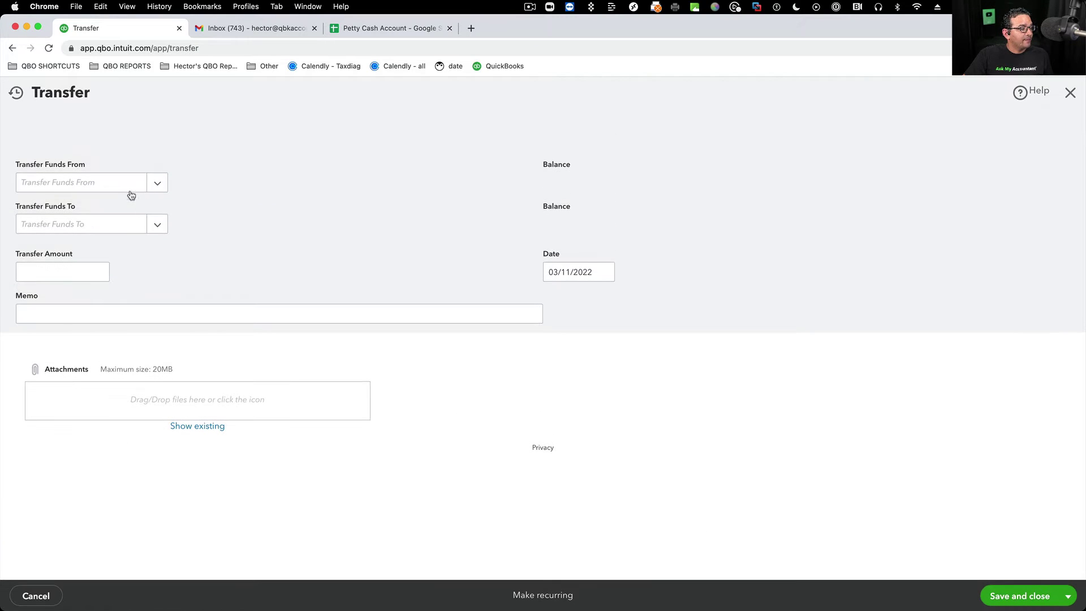
left_click(151, 187)
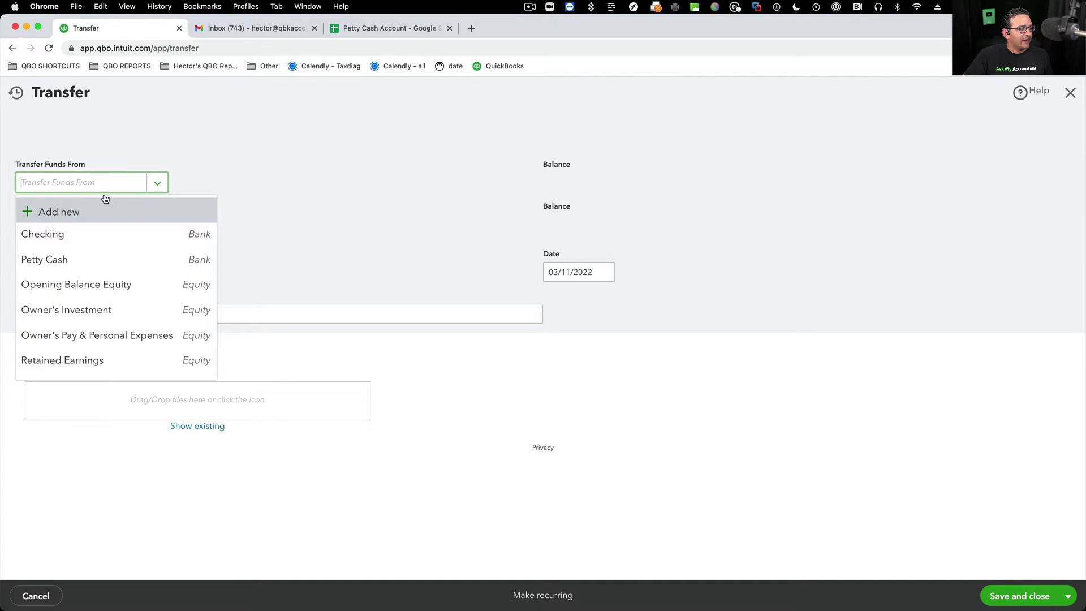
left_click(27, 237)
left_click(157, 224)
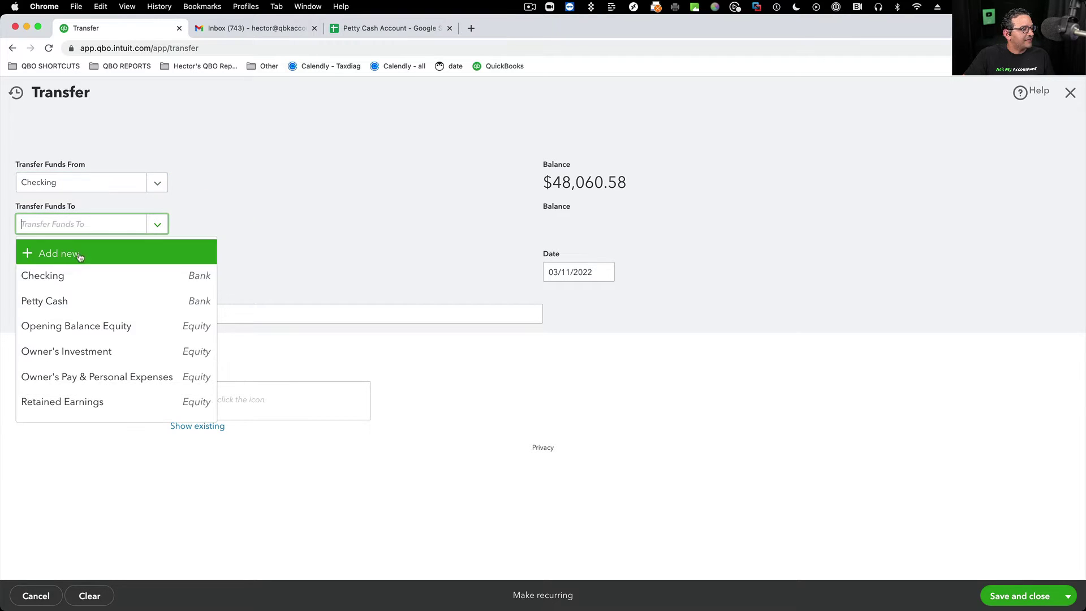
left_click(22, 303)
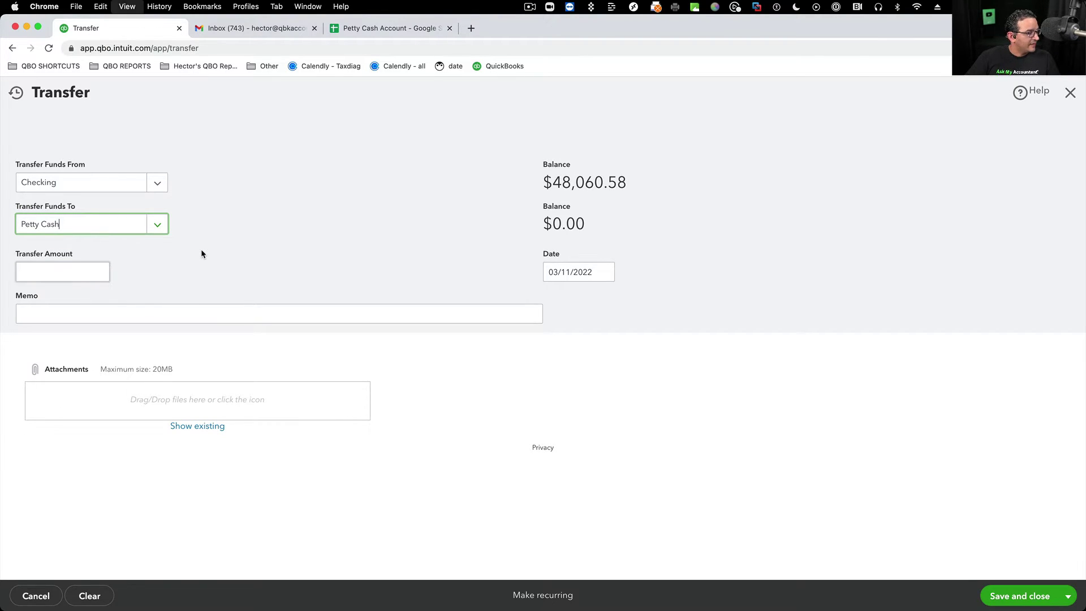
- Confirm the 500.00 amount, move the transfer date earlier, and save the transfer
key("super+equal")
left_click(68, 296)
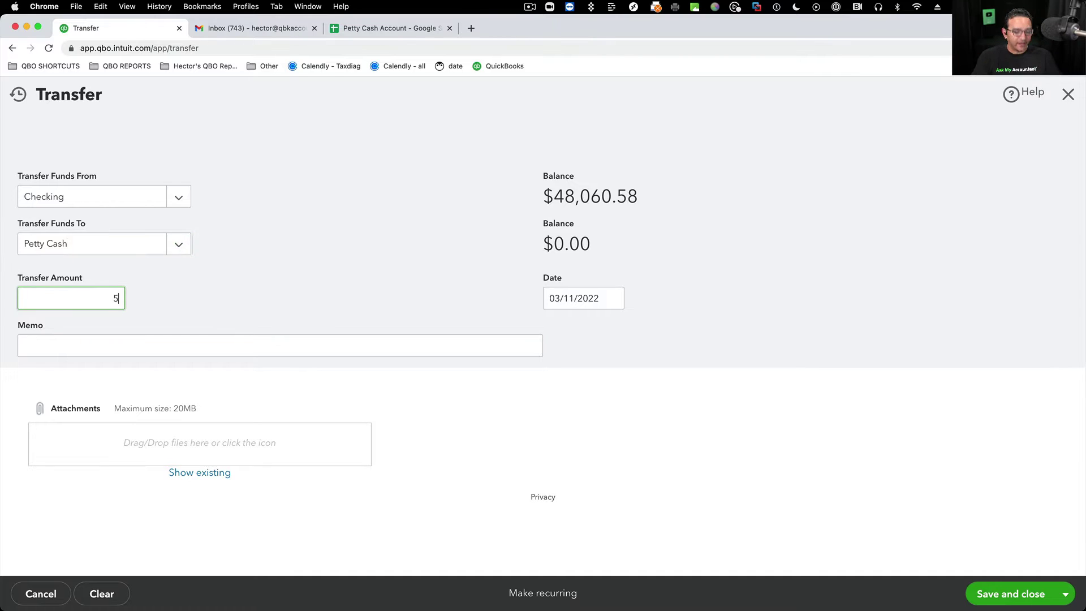
key("Tab")
key("Tab")
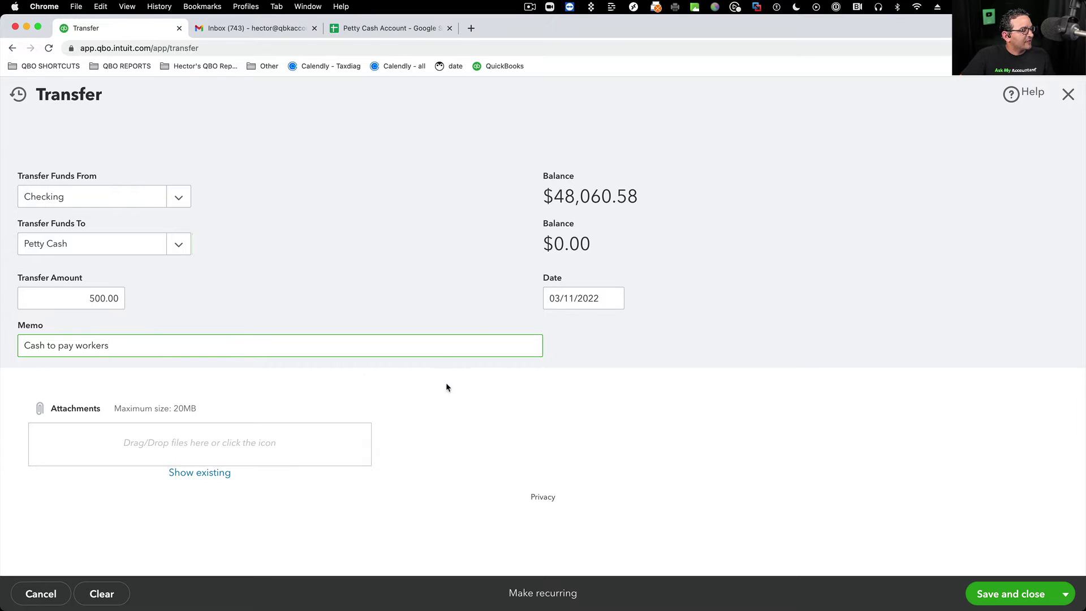
double_click(103, 298)
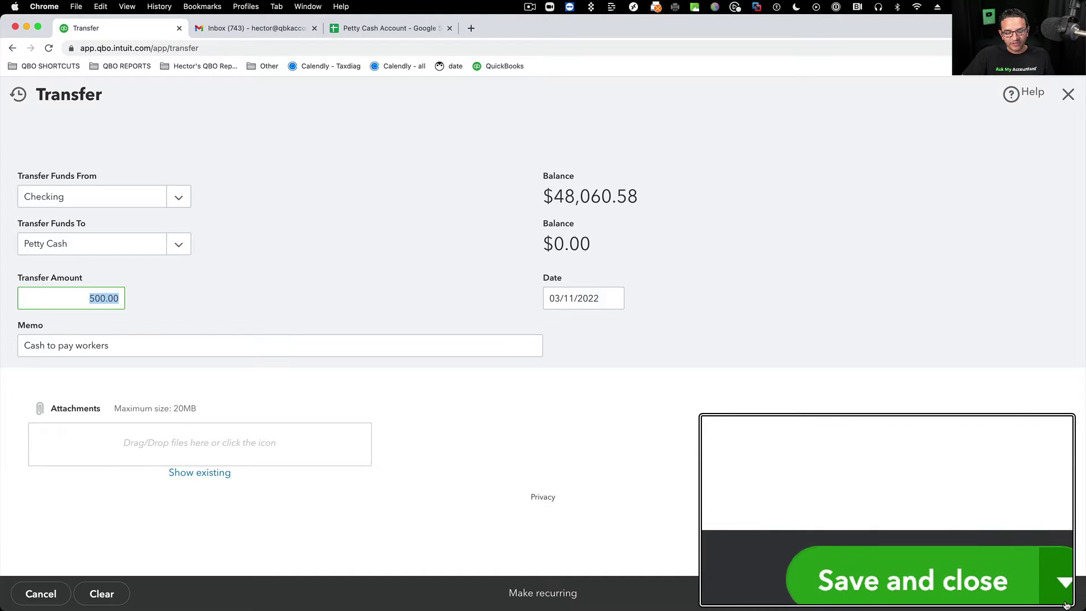
left_click(583, 297)
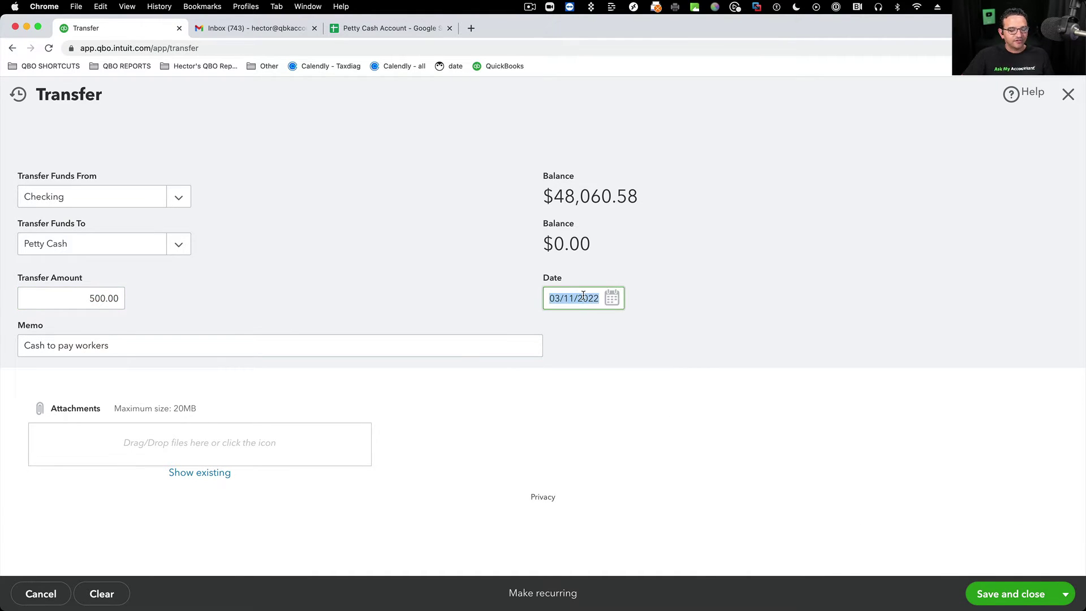
key("minus")
key("minus")
key("minus")
key("minus")
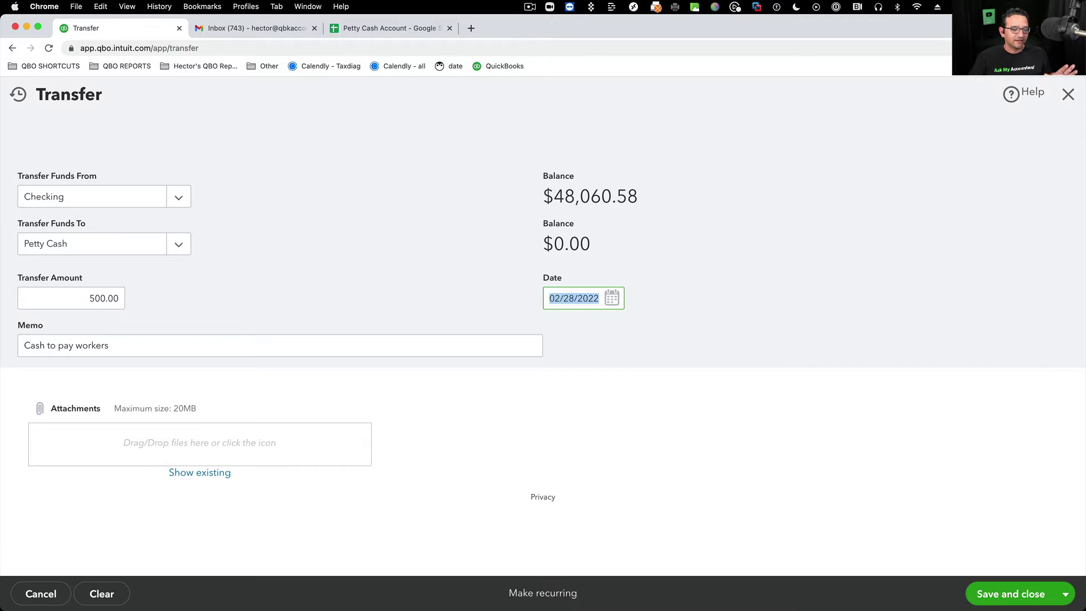
key("minus")
key("minus")
key("minus")
left_click(1011, 592)
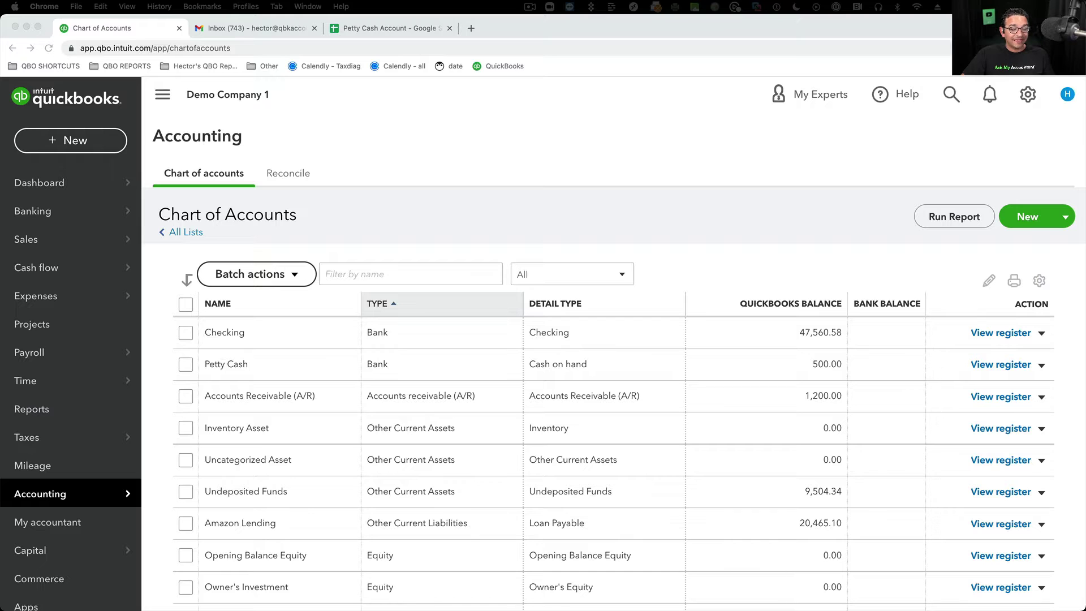
- Review the 500.00 Petty Cash transfer in Checking's register, then return to Chart of Accounts
left_click(919, 355)
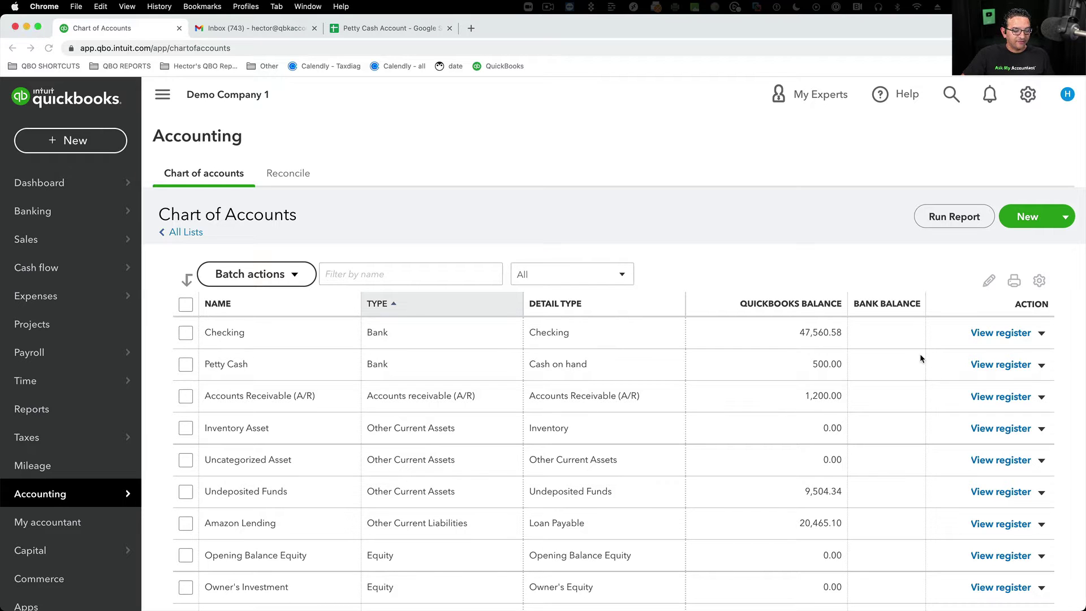
scroll(1012, 334, "up", 5)
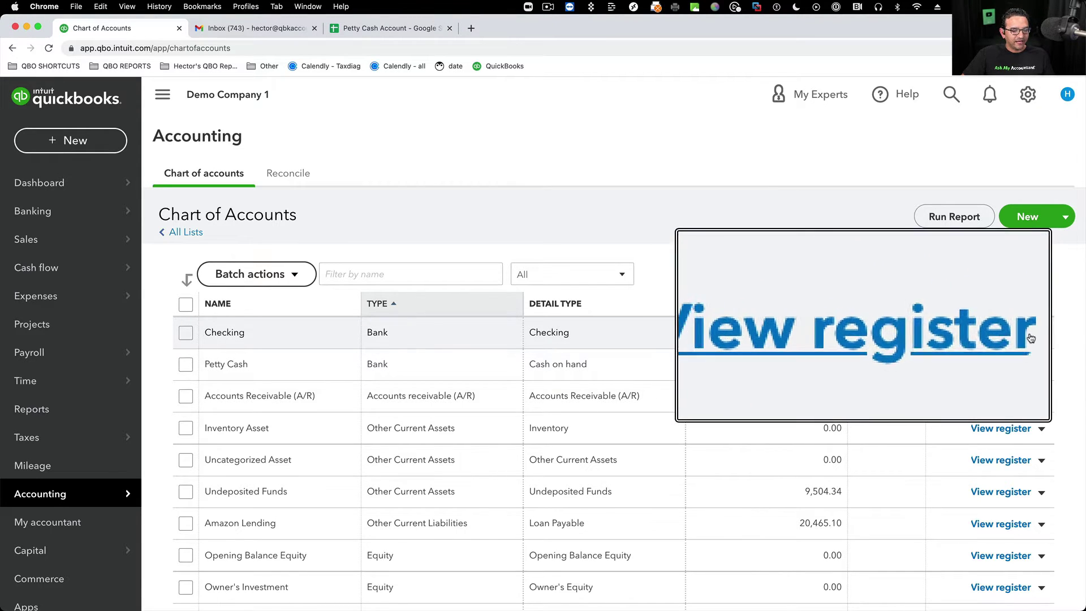
left_click(1001, 334)
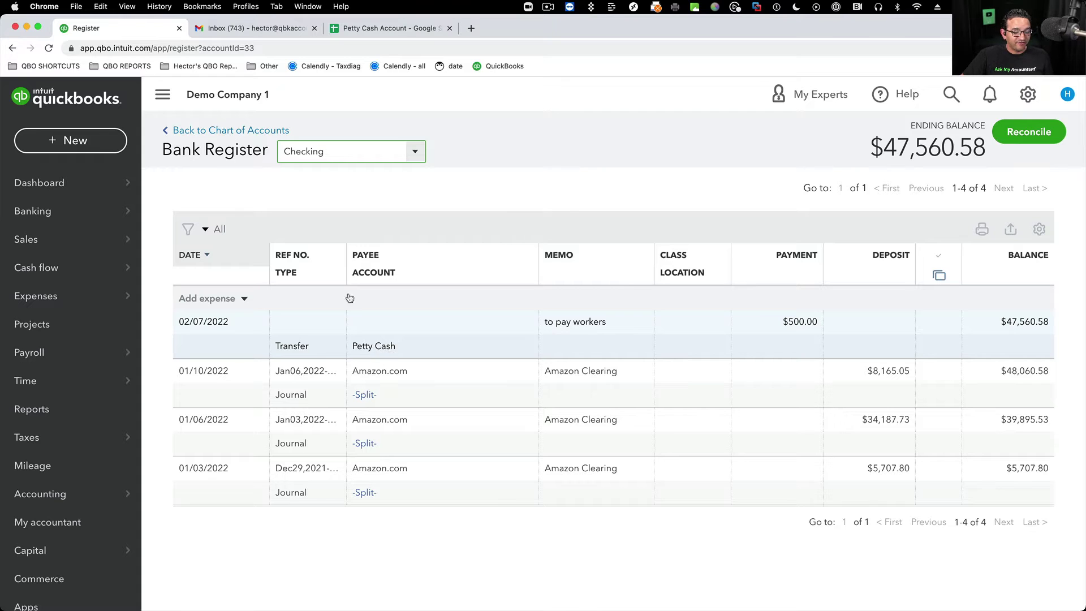
left_click(209, 133)
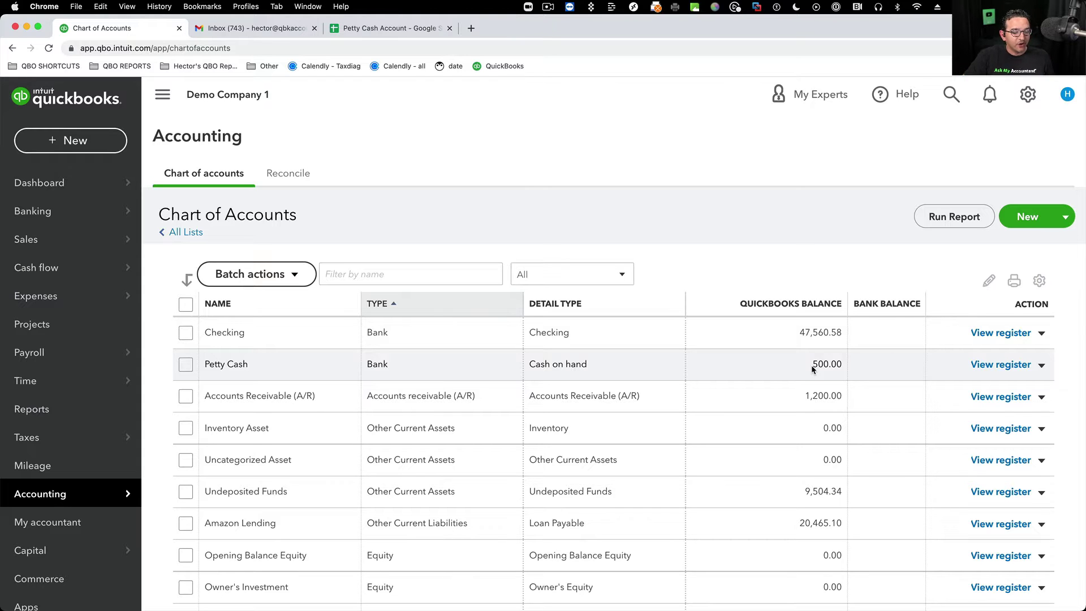
- Start a new Expense entry in the Petty Cash register
left_click(1027, 363)
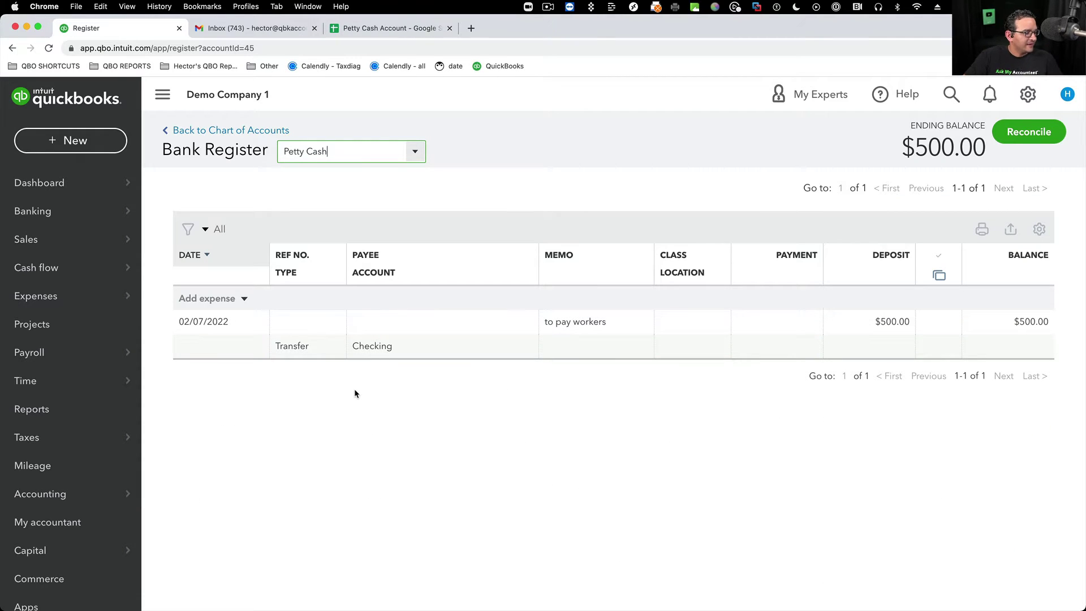
left_click(211, 303)
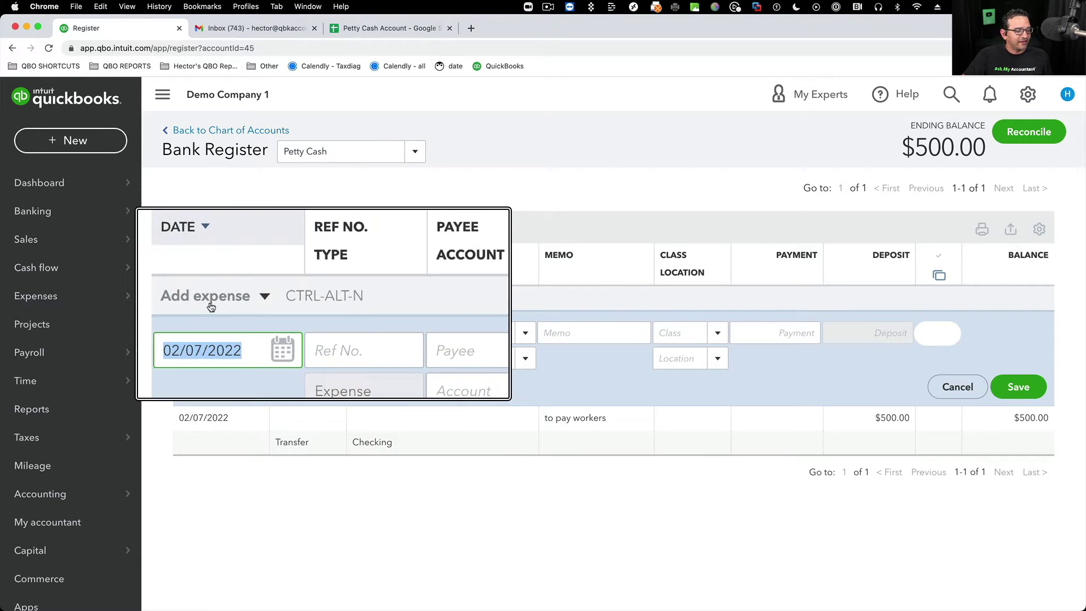
left_click(245, 299)
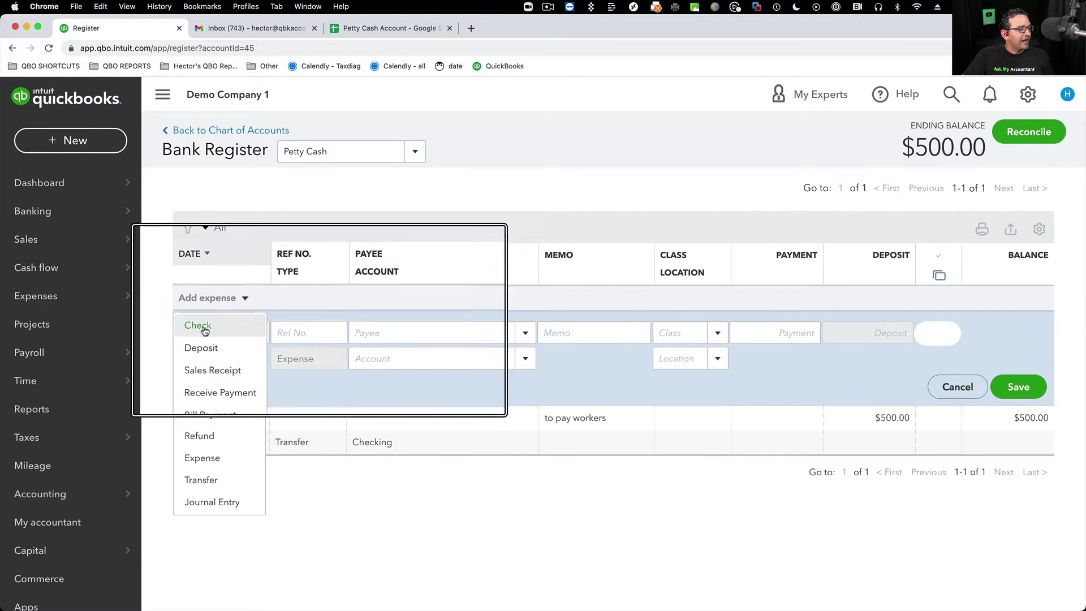
left_click(204, 329)
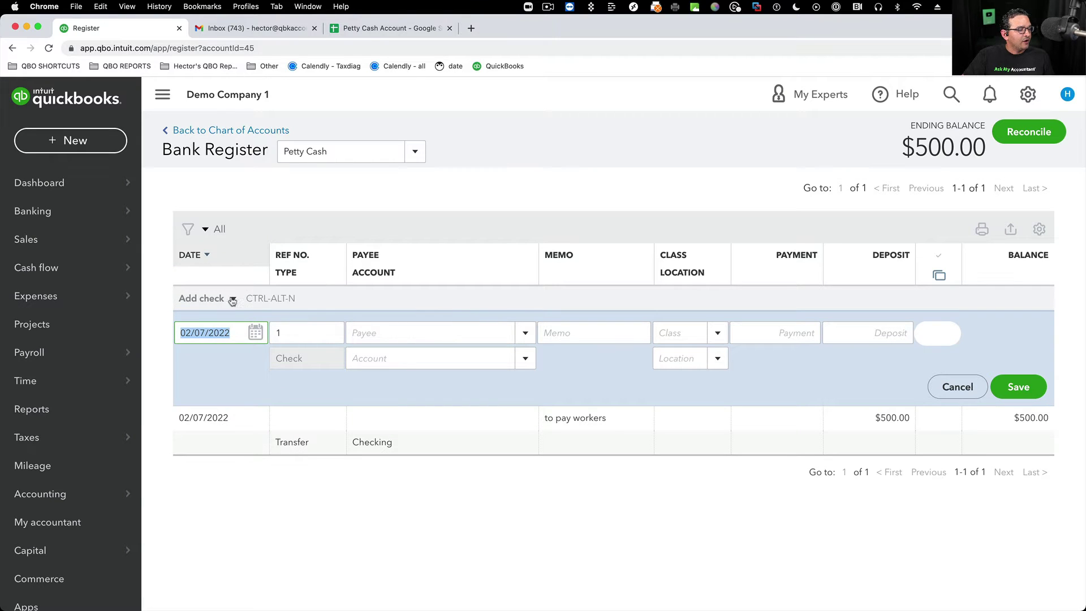
left_click(232, 299)
left_click(209, 457)
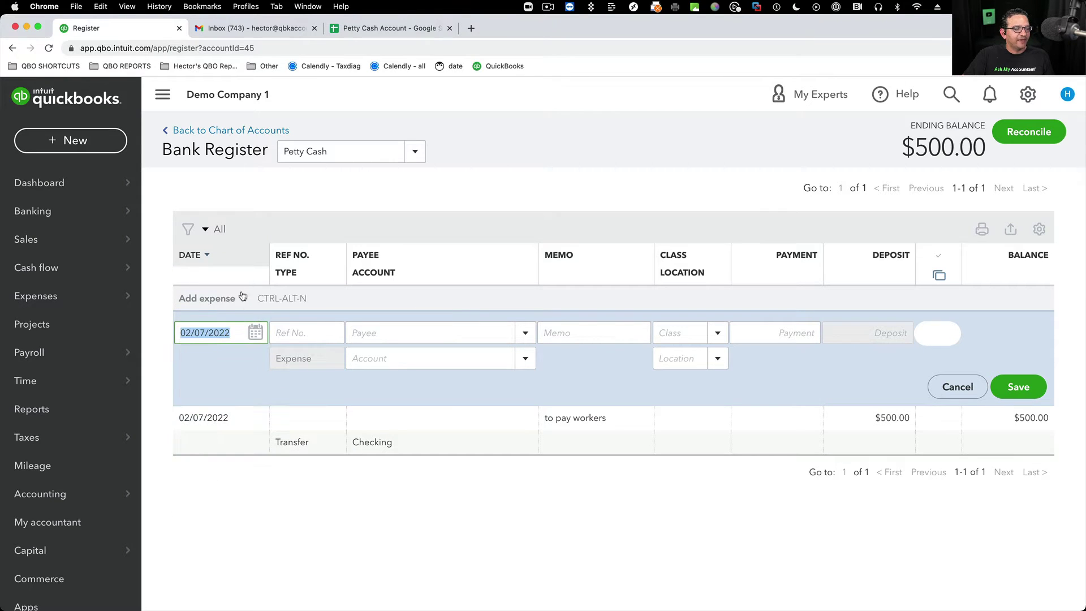
left_click(240, 299)
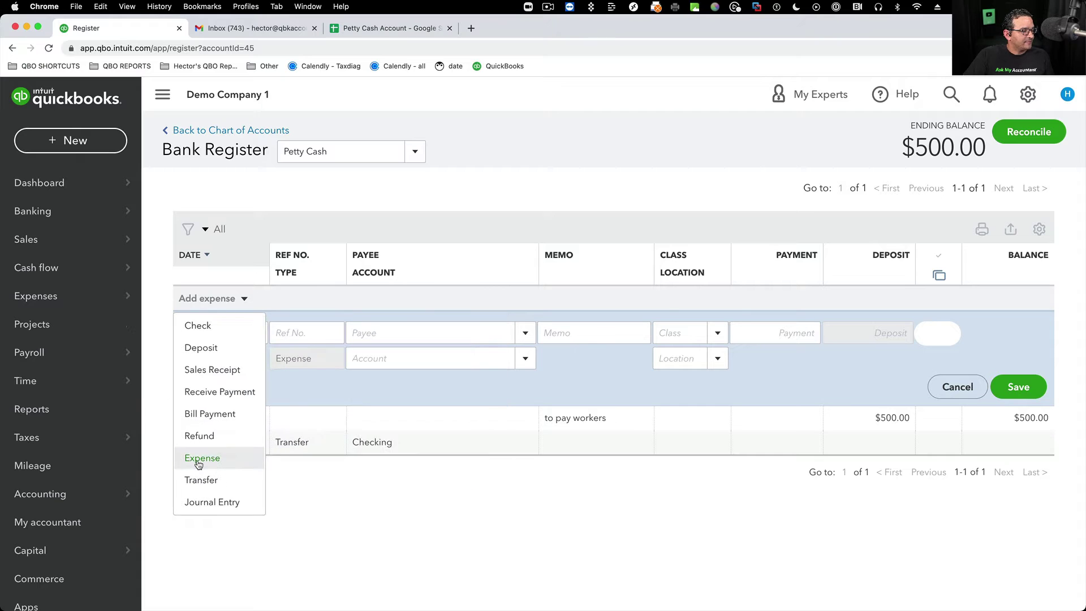
left_click(198, 456)
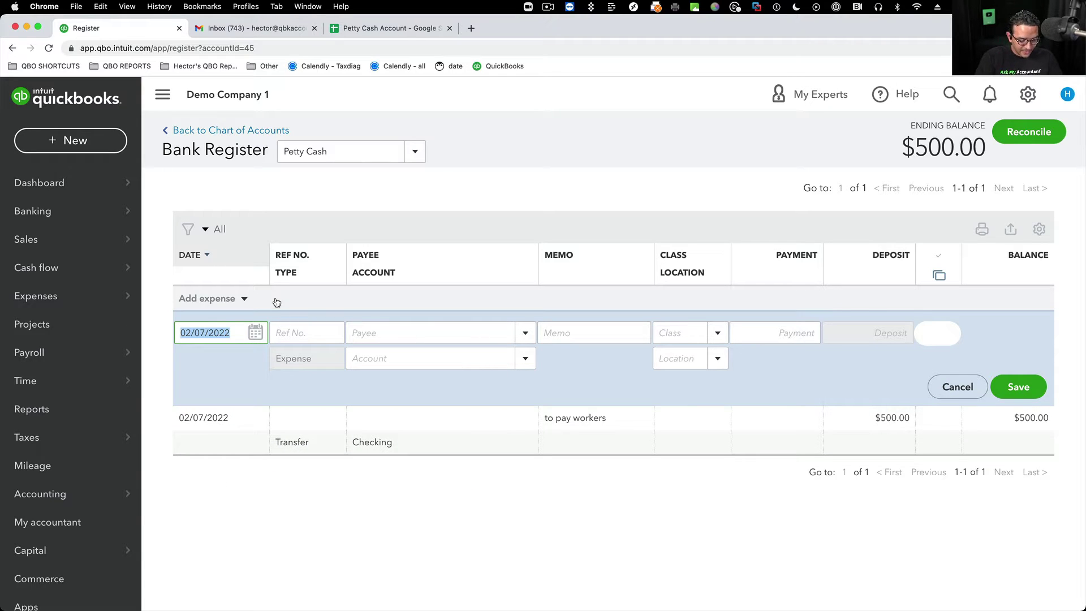
- Add the contractor's name as a new Vendor payee
left_click(379, 333)
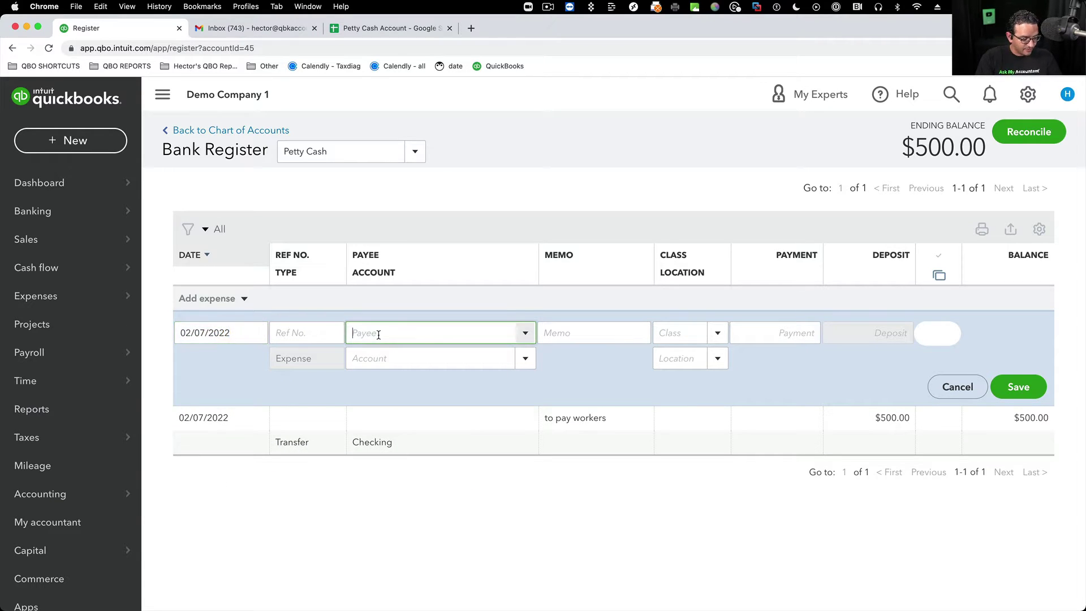
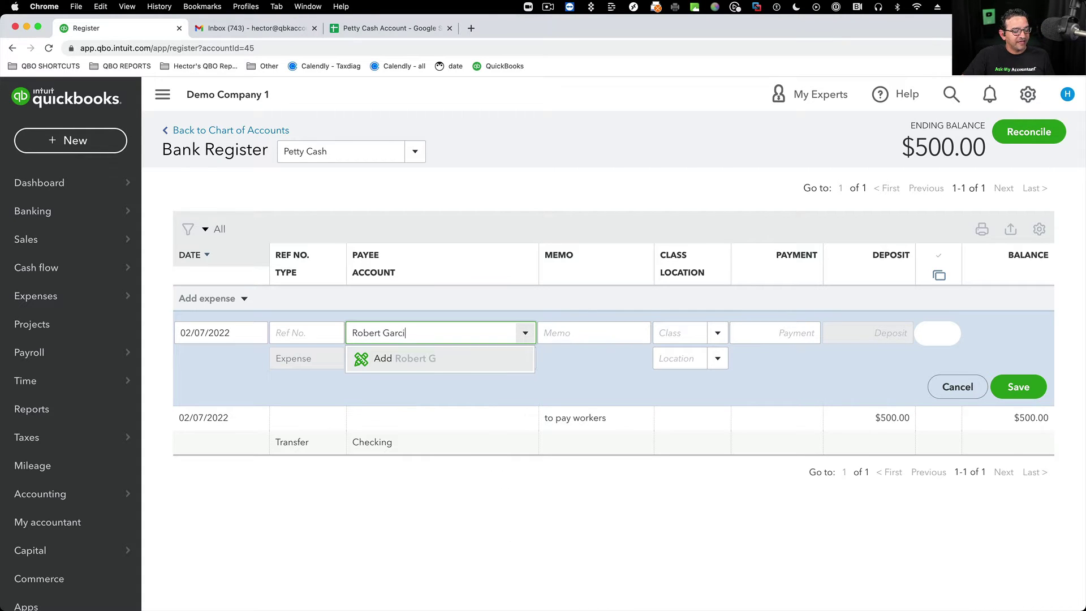
key("Return")
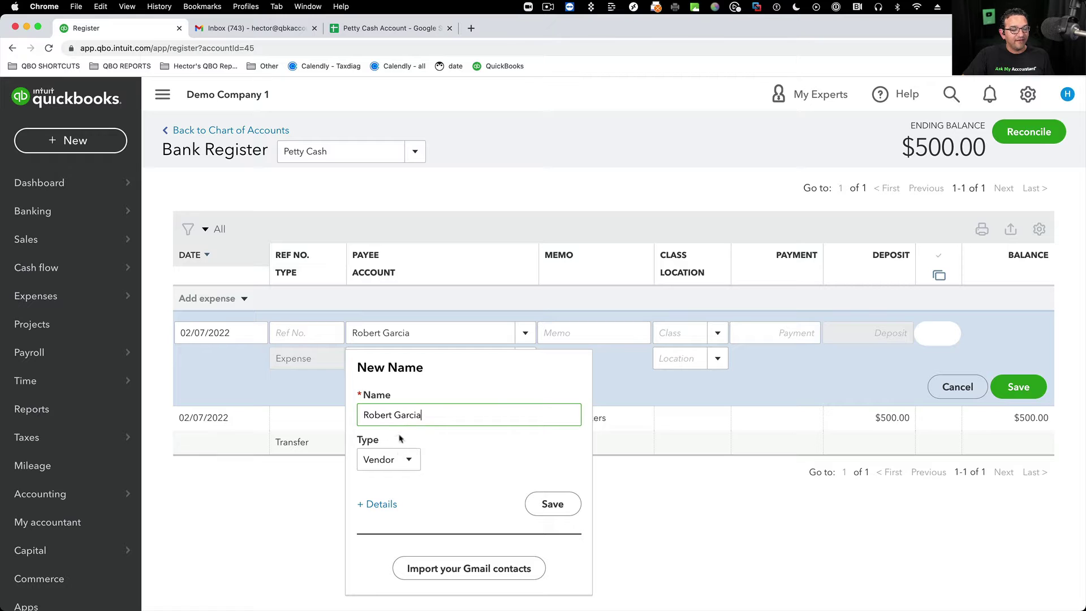
left_click(396, 459)
left_click(379, 482)
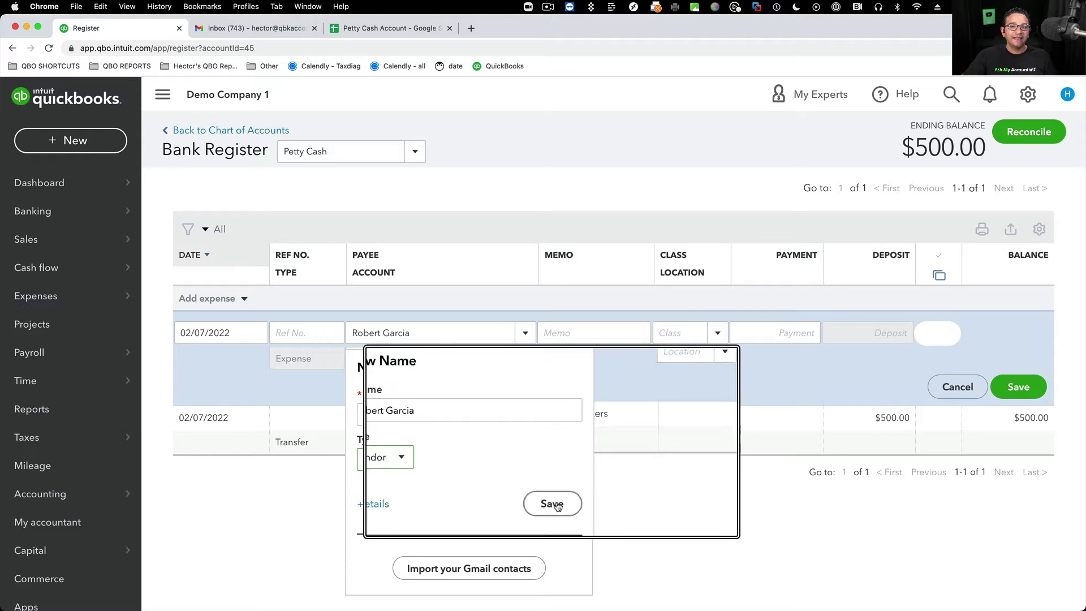
left_click(545, 498)
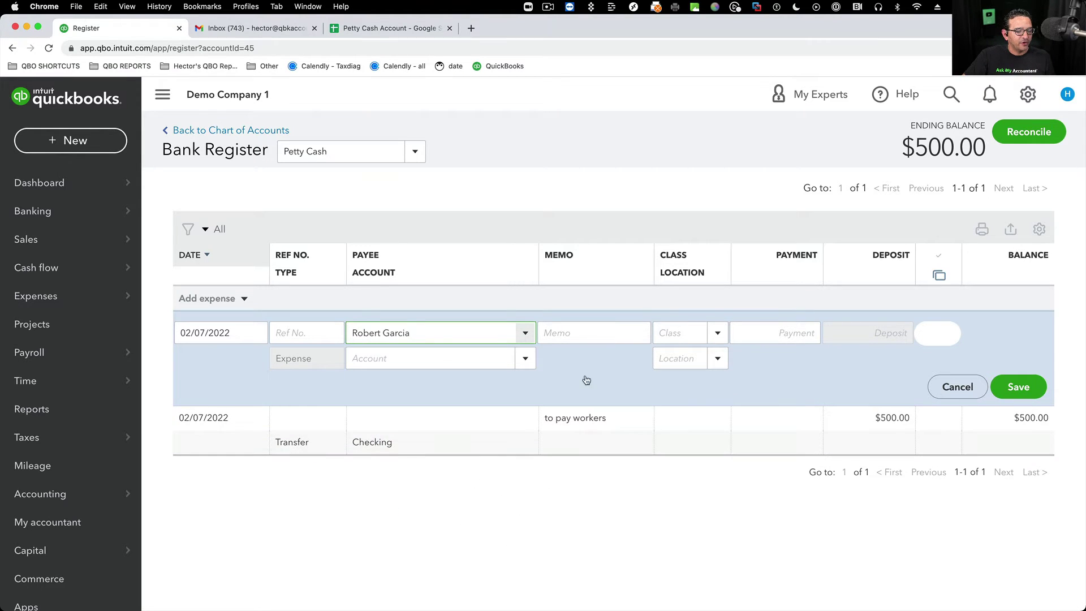
- Enter the 200.00 payment amount
left_click(787, 334)
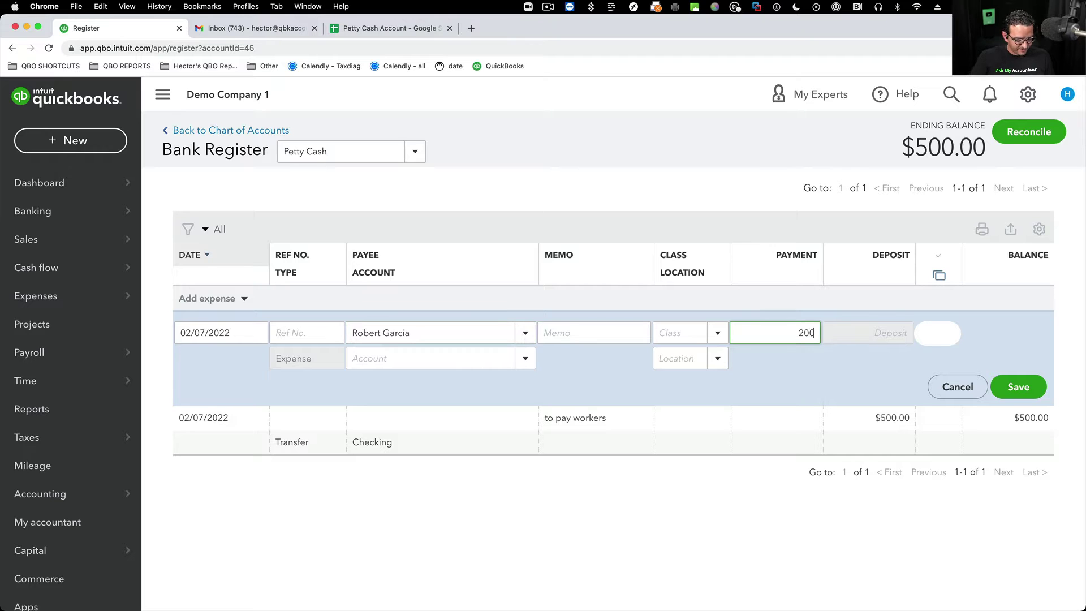
left_click_drag(785, 333, 843, 337)
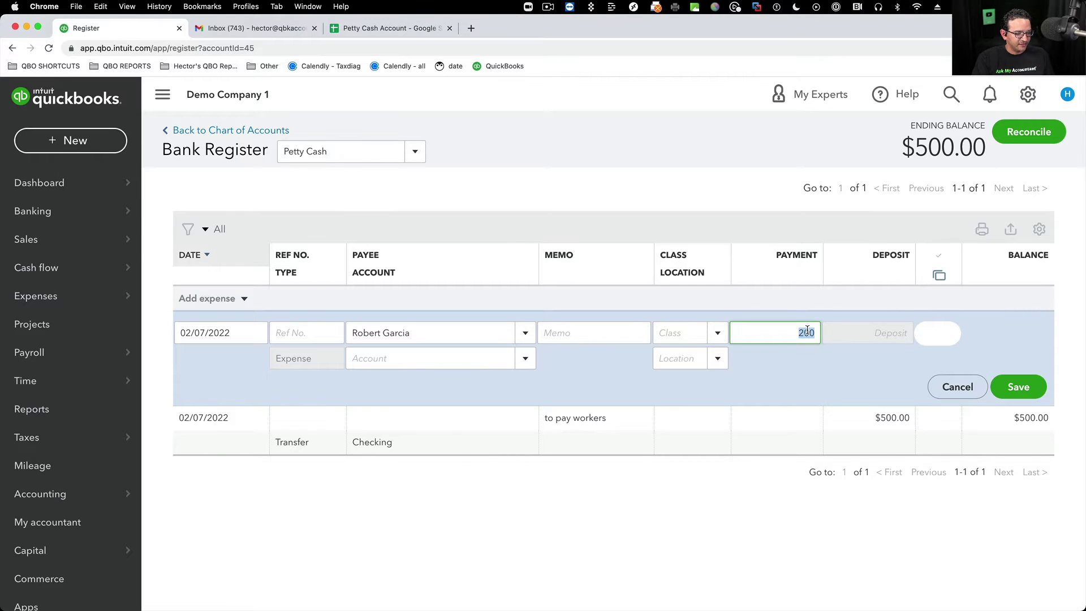
key("super+minus")
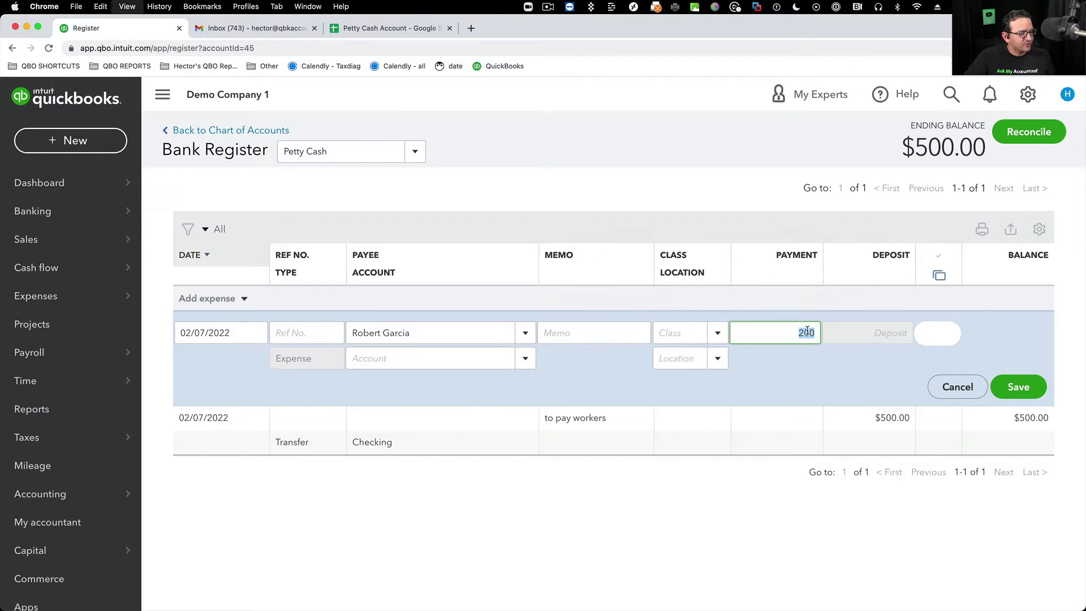
key("super+plus")
key("super+plus")
key("super+minus")
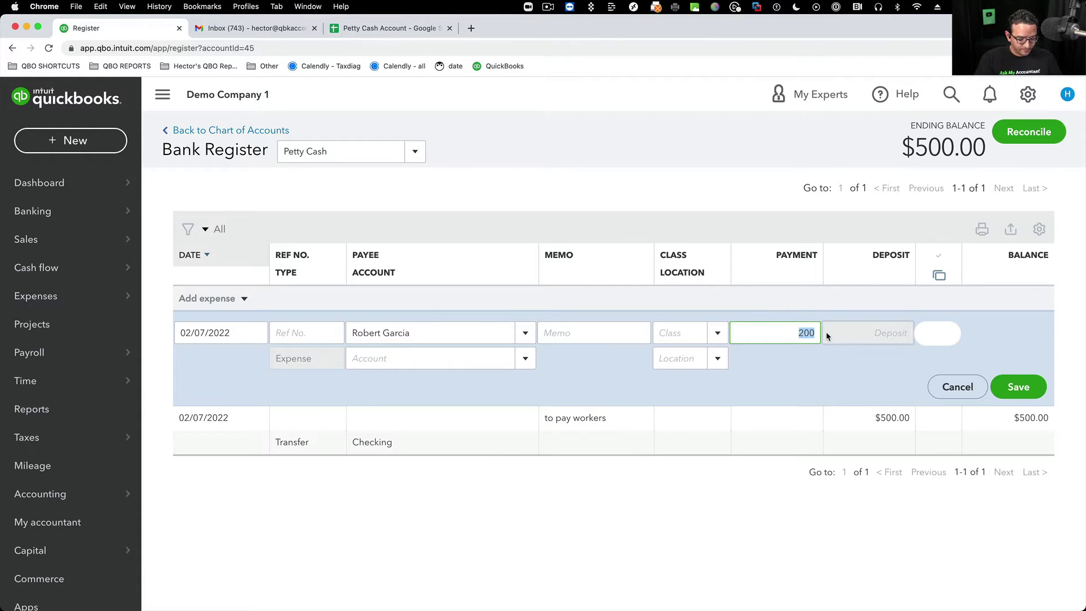
left_click(573, 331)
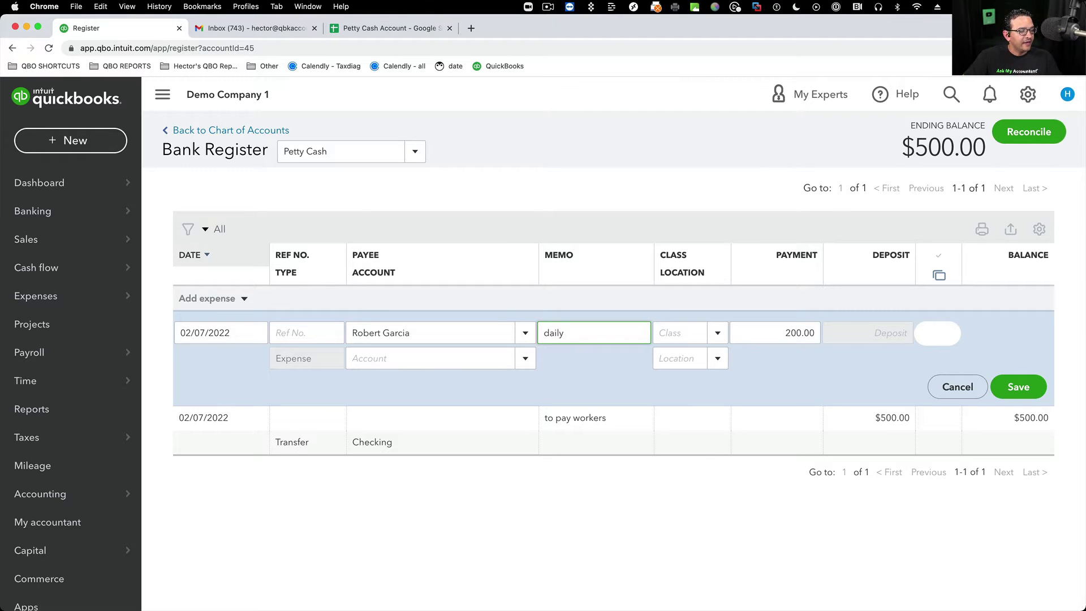
- Code the expense to Contractors and save it to the register
left_click(360, 355)
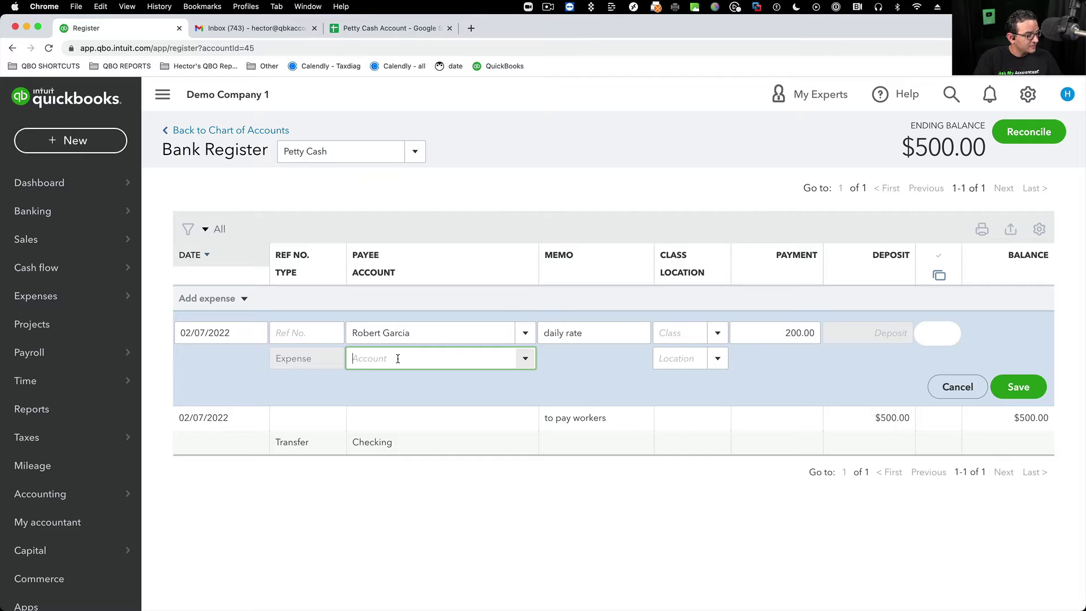
type("sub")
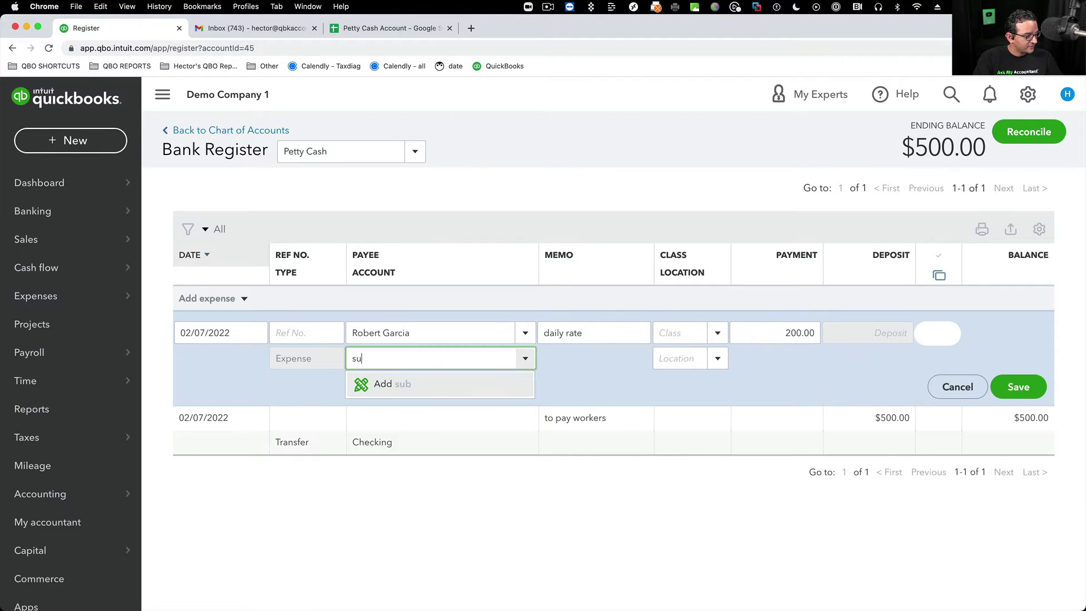
key("BackSpace")
key("BackSpace")
type("Contractor")
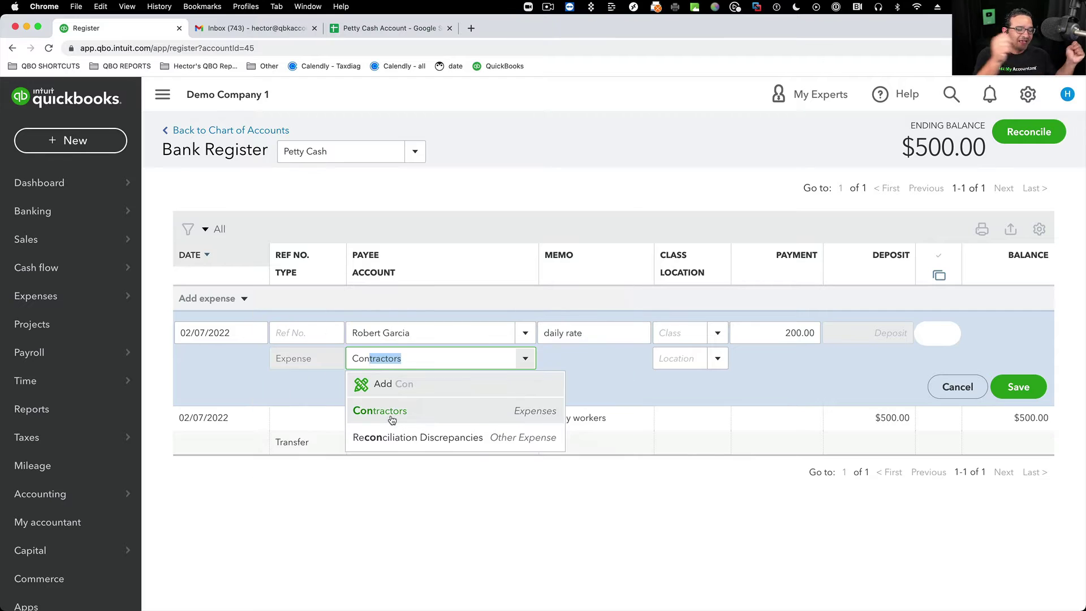
left_click(390, 415)
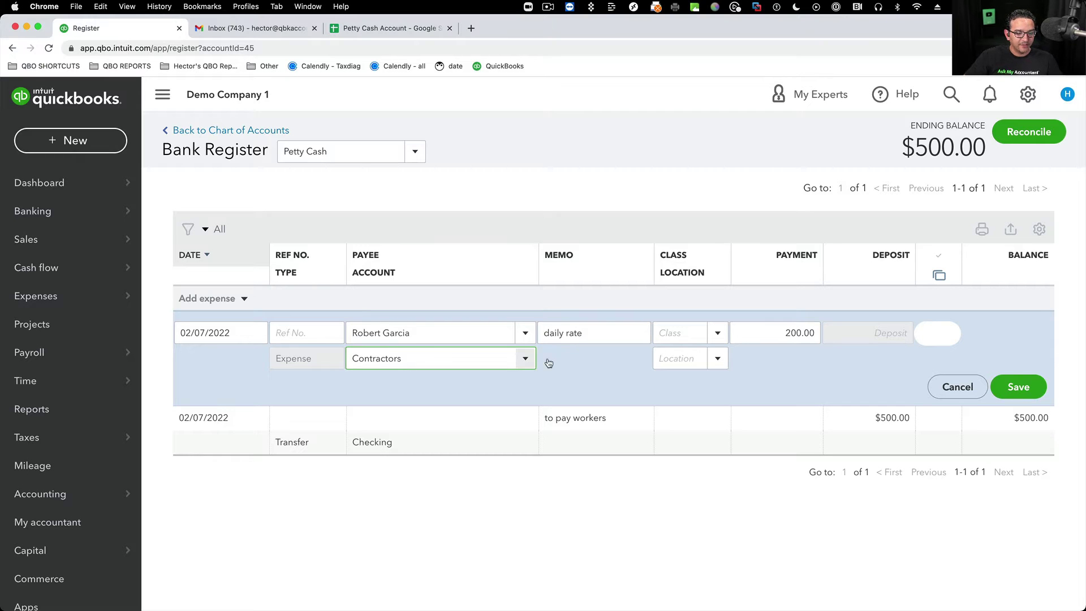
left_click(525, 358)
left_click(388, 122)
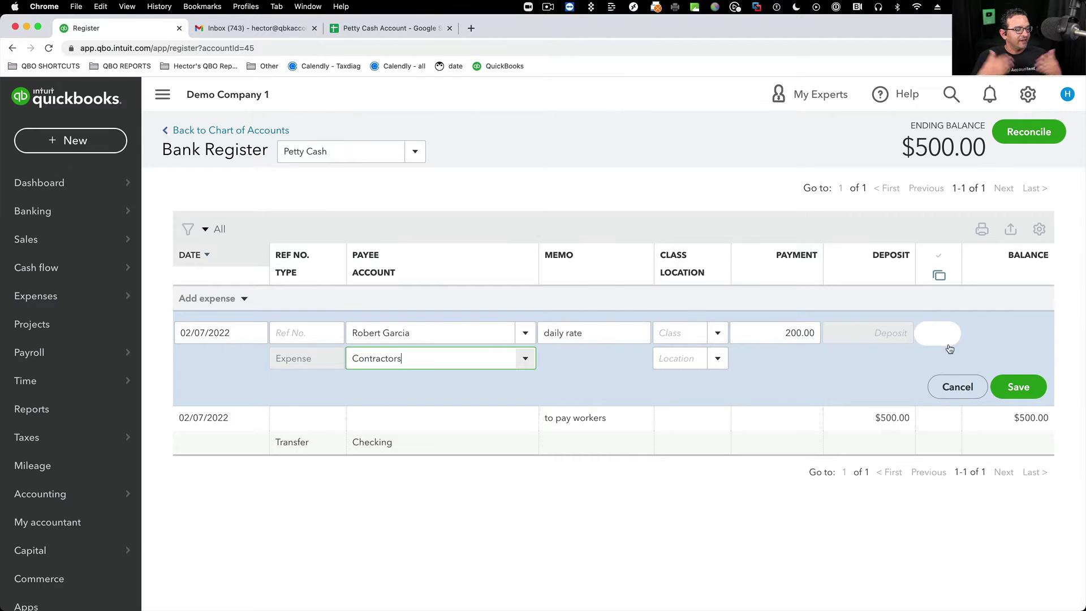
left_click(1018, 387)
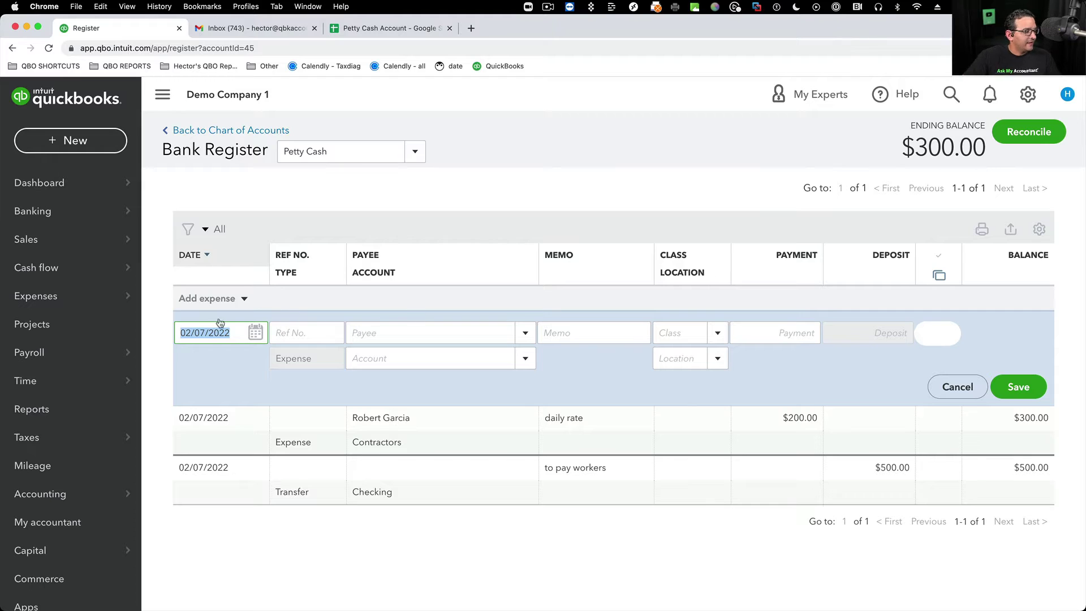
- Start a new expense dated 02/08/2022 paid to an existing vendor
left_click(245, 300)
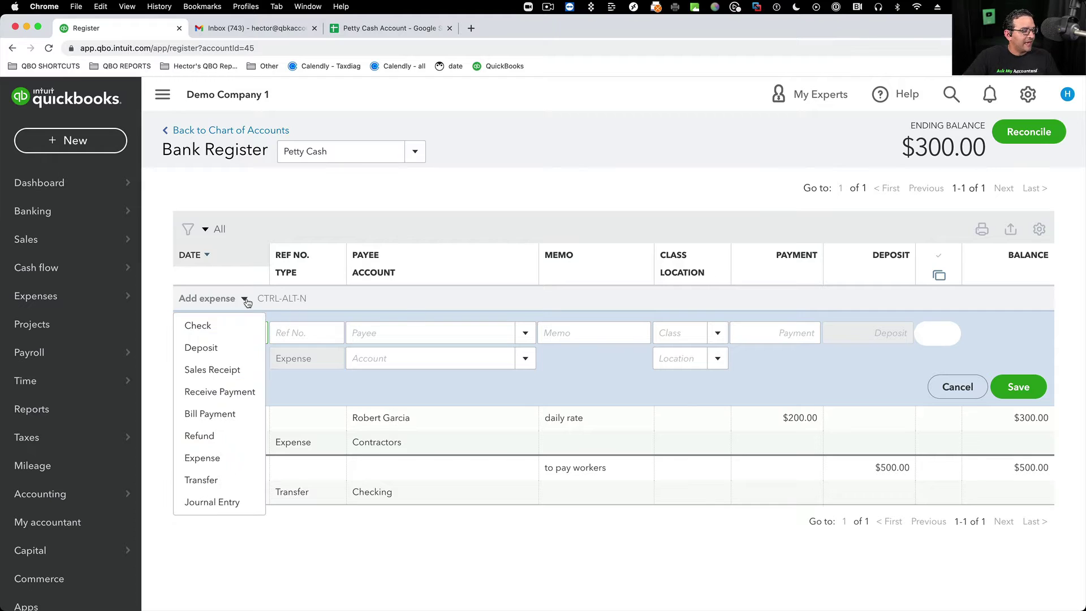
left_click(199, 457)
left_click(255, 334)
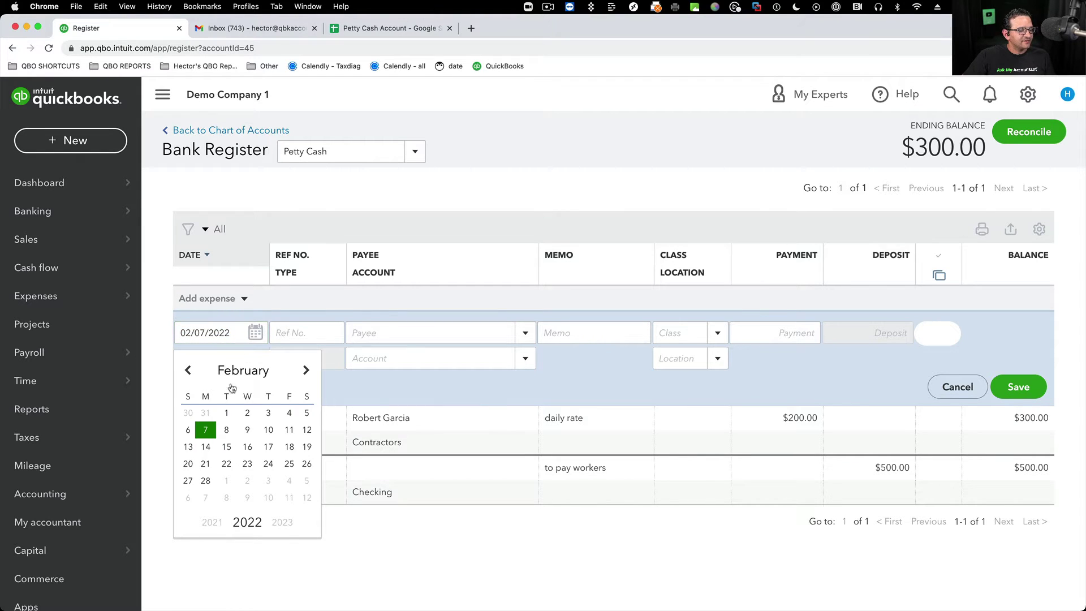
left_click(226, 431)
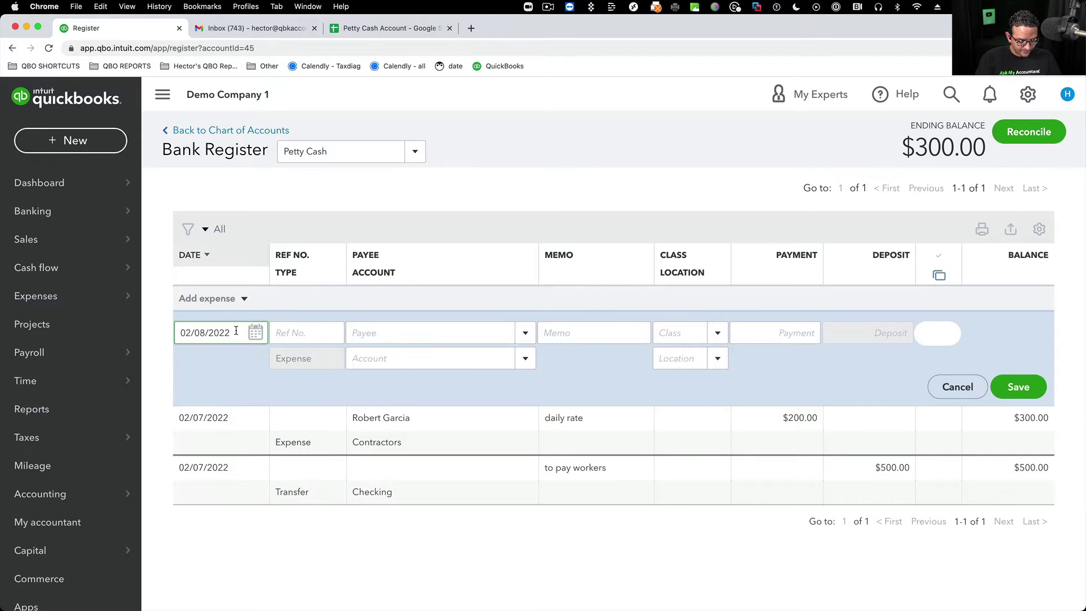
left_click(387, 335)
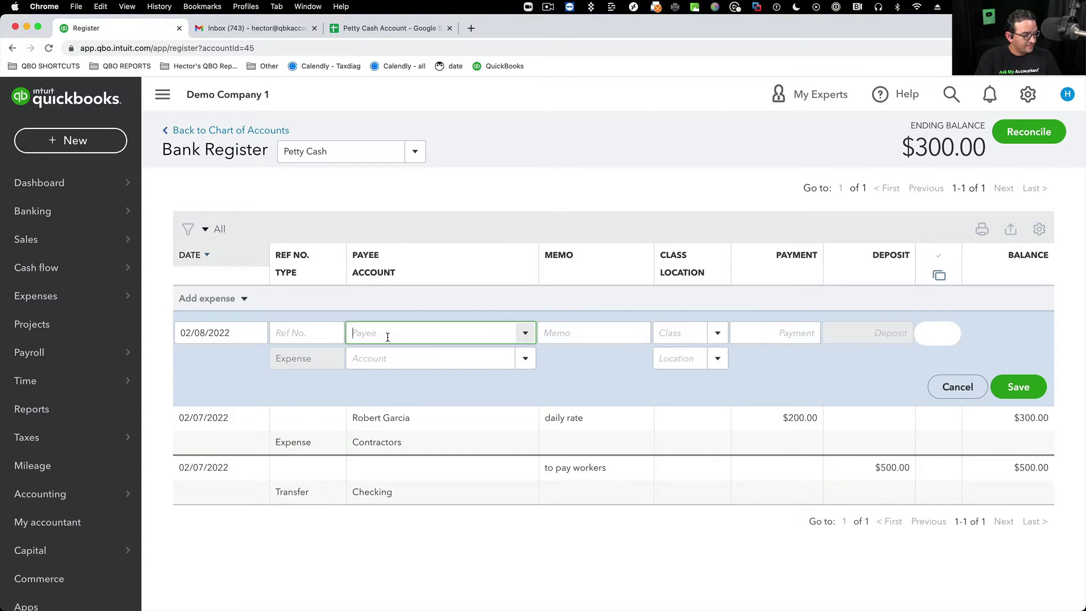
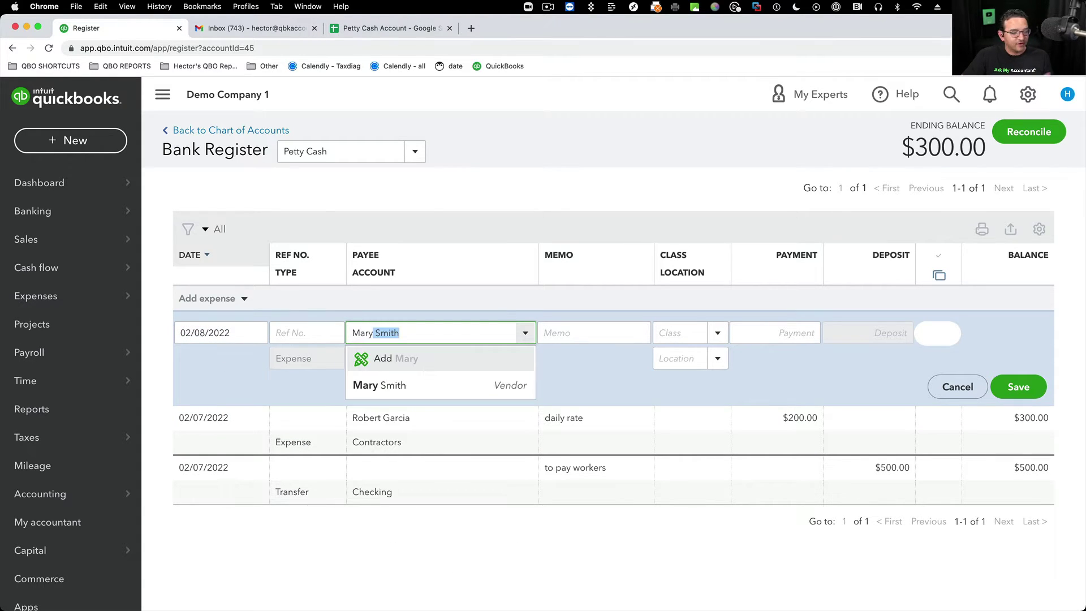
left_click(408, 387)
- Enter memo 'daily rate', a 250.00 payment and account Contractors, then save
left_click(776, 333)
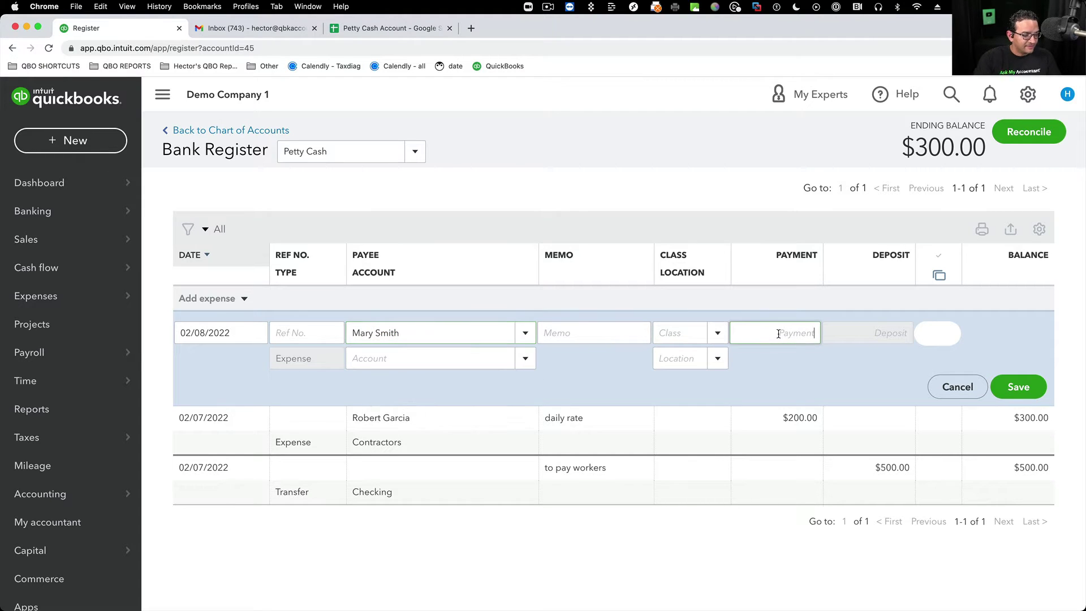
left_click(544, 332)
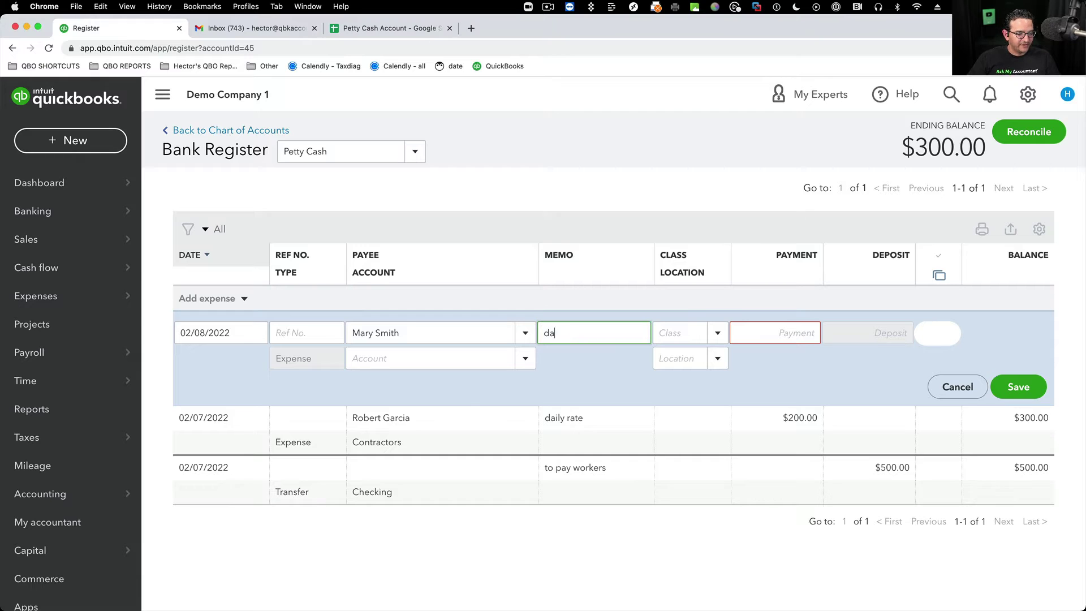
type("daily rate")
key("Tab")
key("Tab")
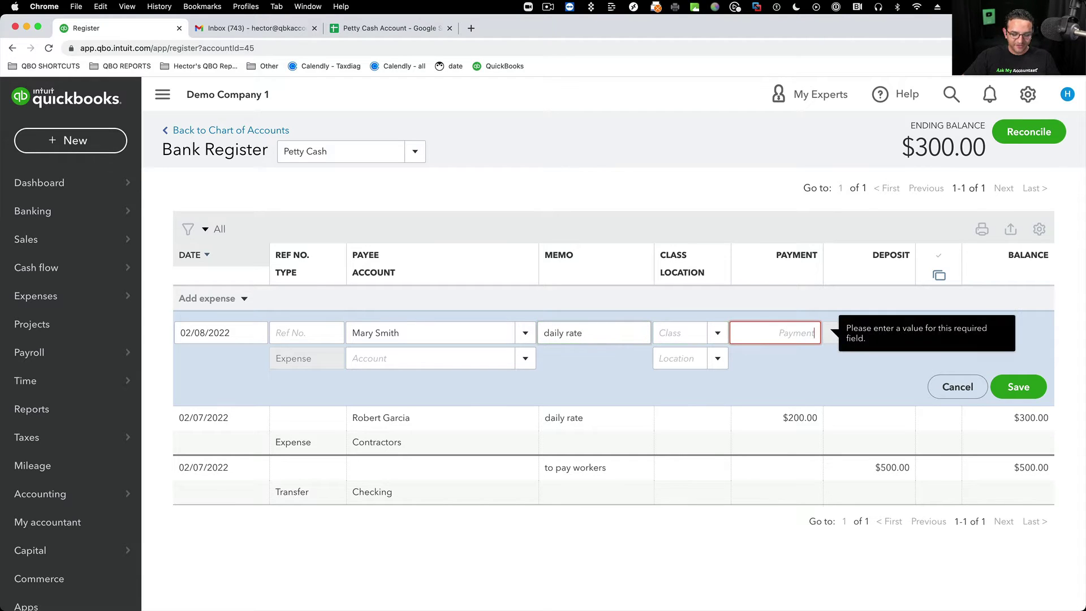
type("35")
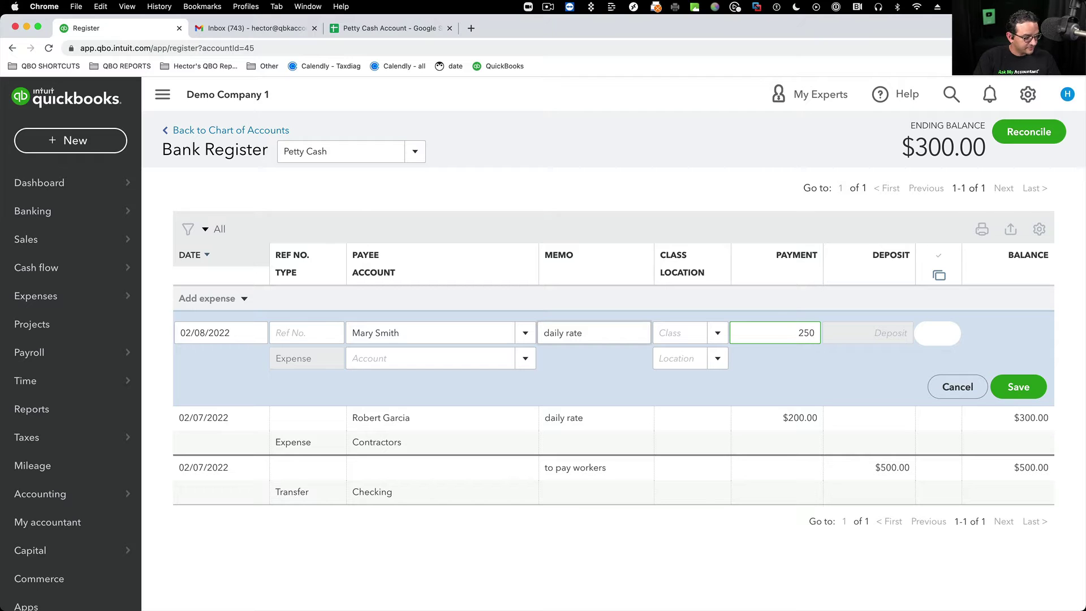
left_click(363, 363)
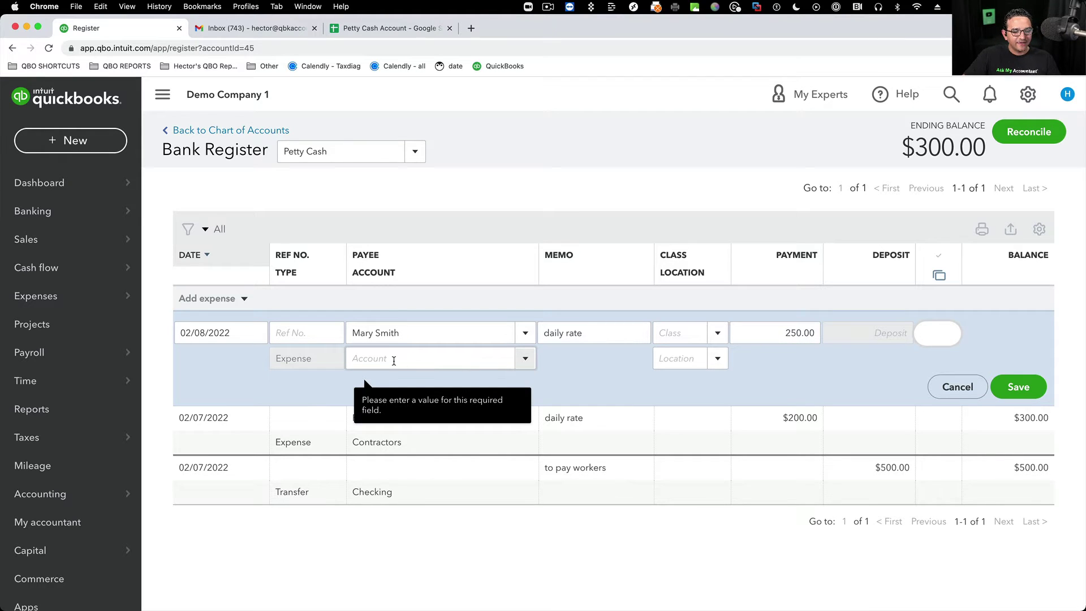
type("Contractors")
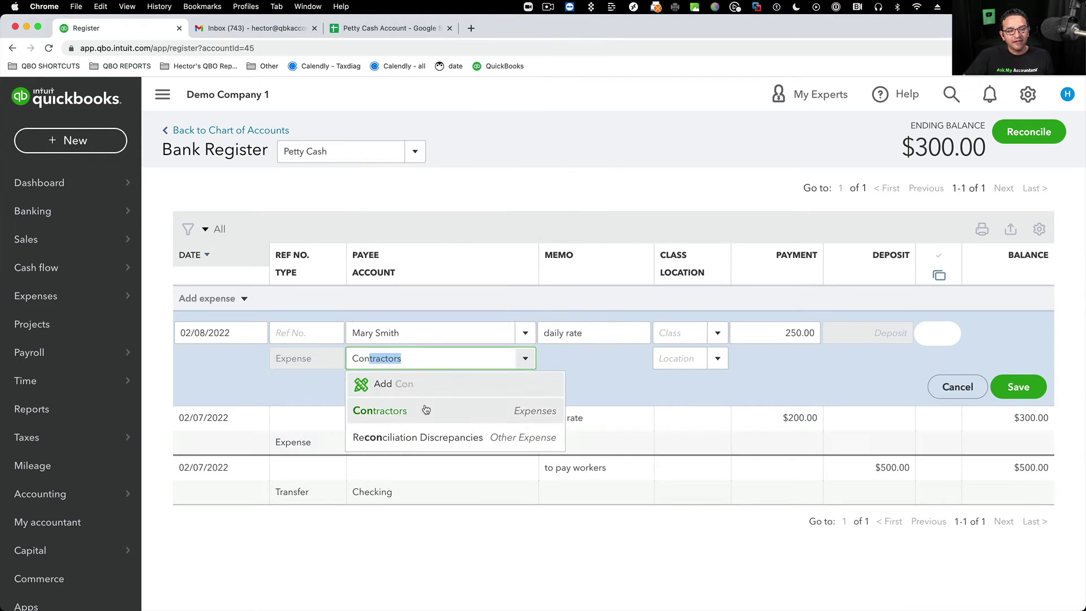
left_click(426, 410)
left_click(1018, 387)
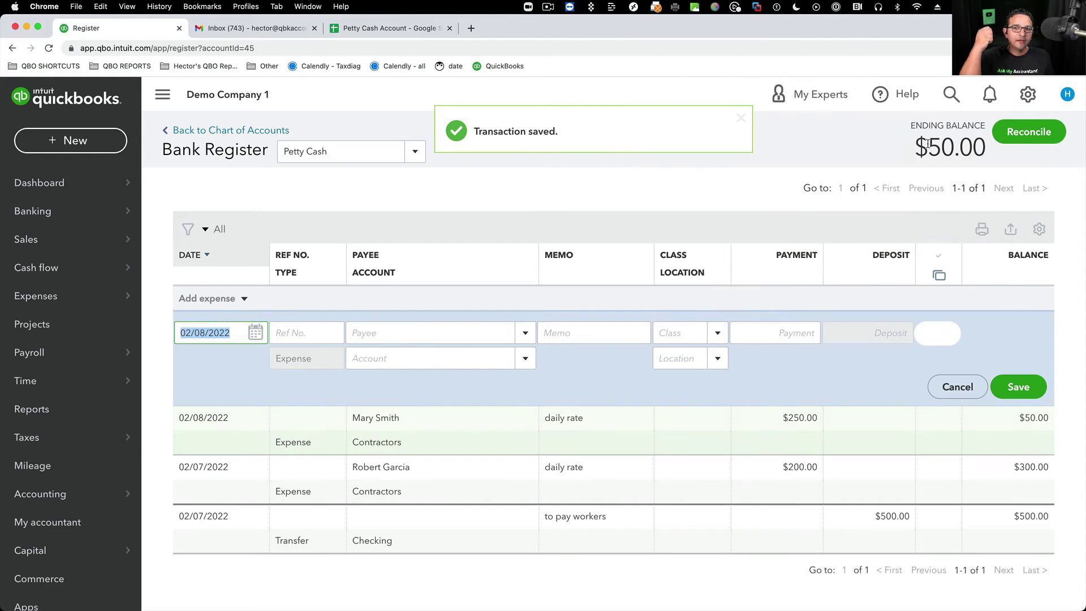
left_click(244, 299)
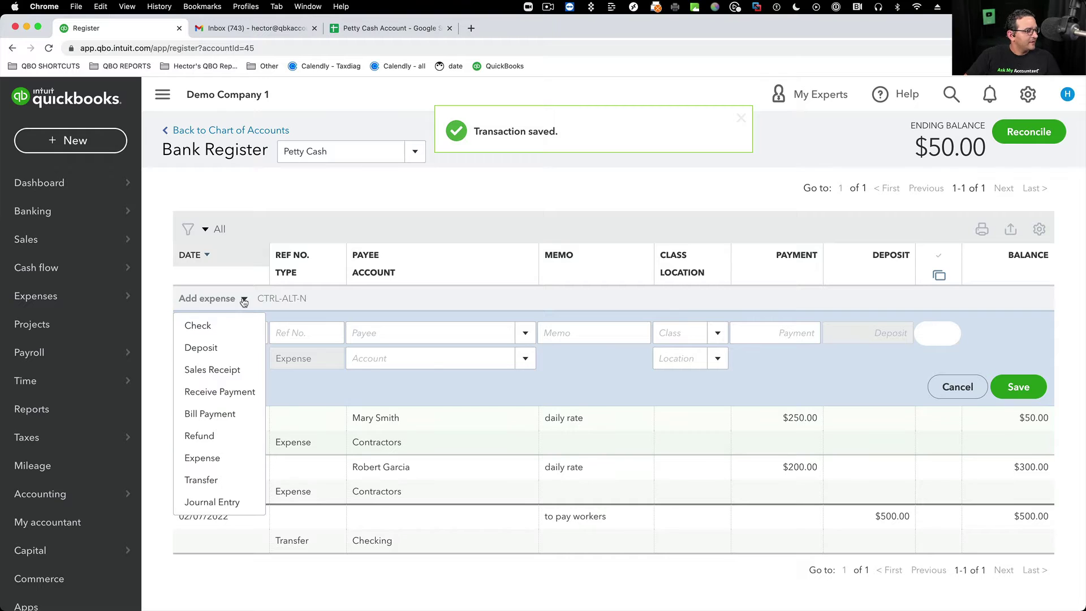
- Start another expense to Pizza Hut coded to Meals & Entertainment
left_click(213, 459)
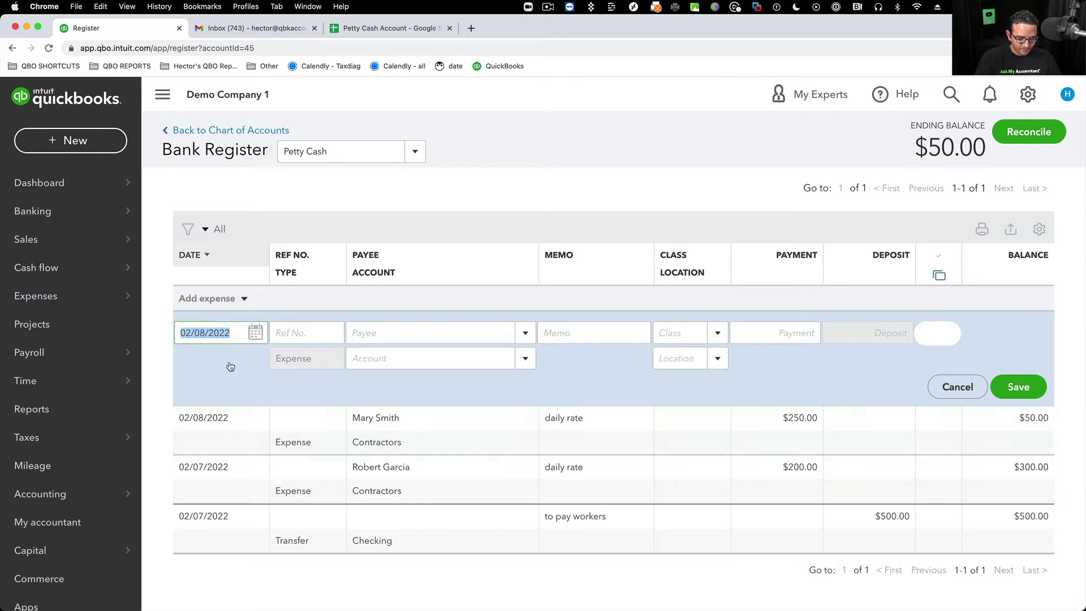
left_click(386, 331)
type("P")
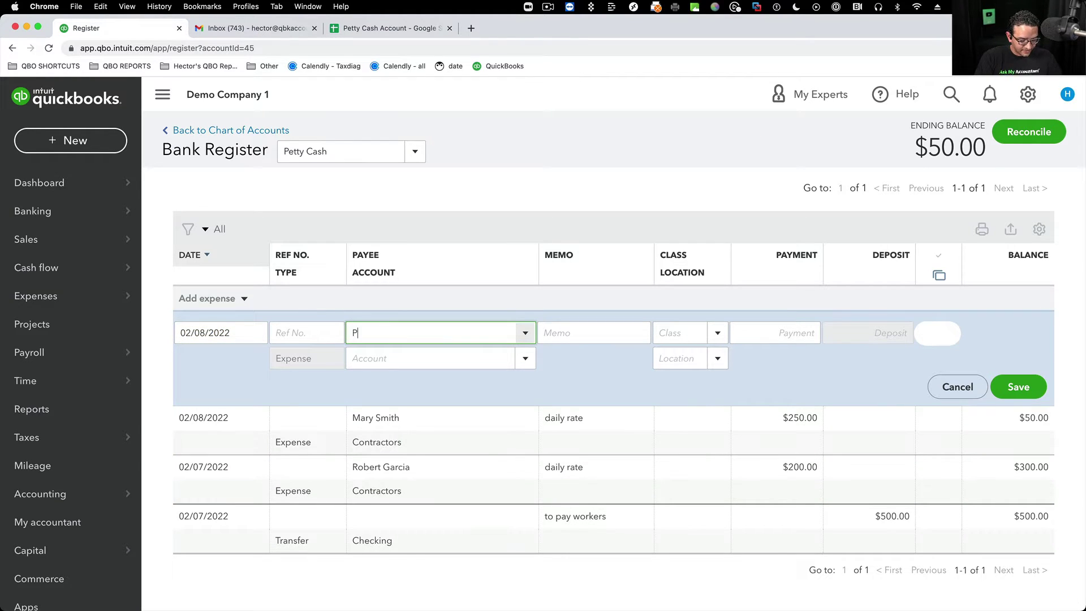
type("izza Hut")
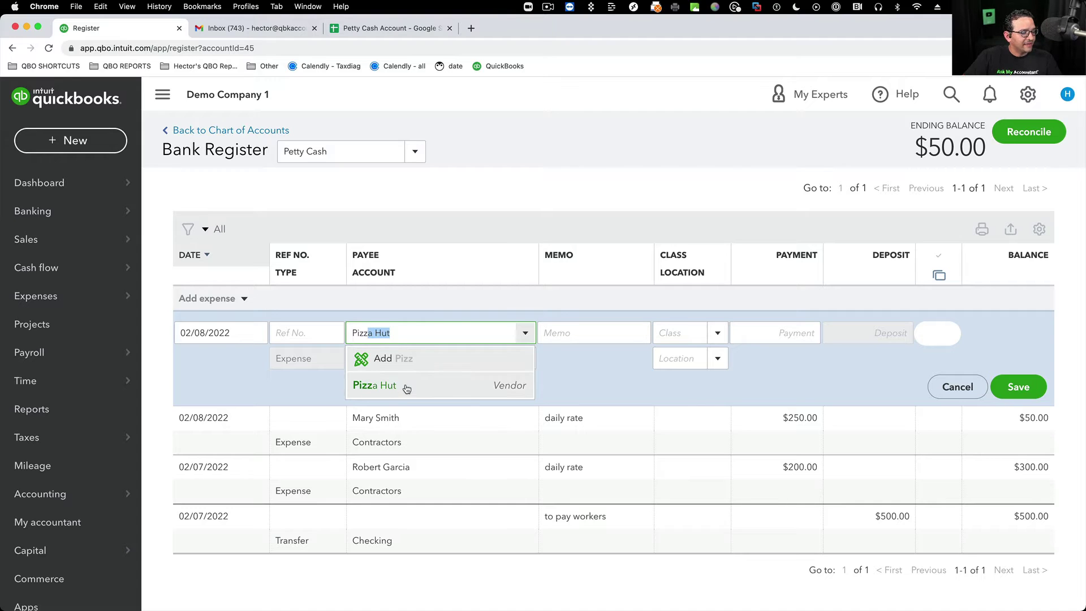
left_click(407, 387)
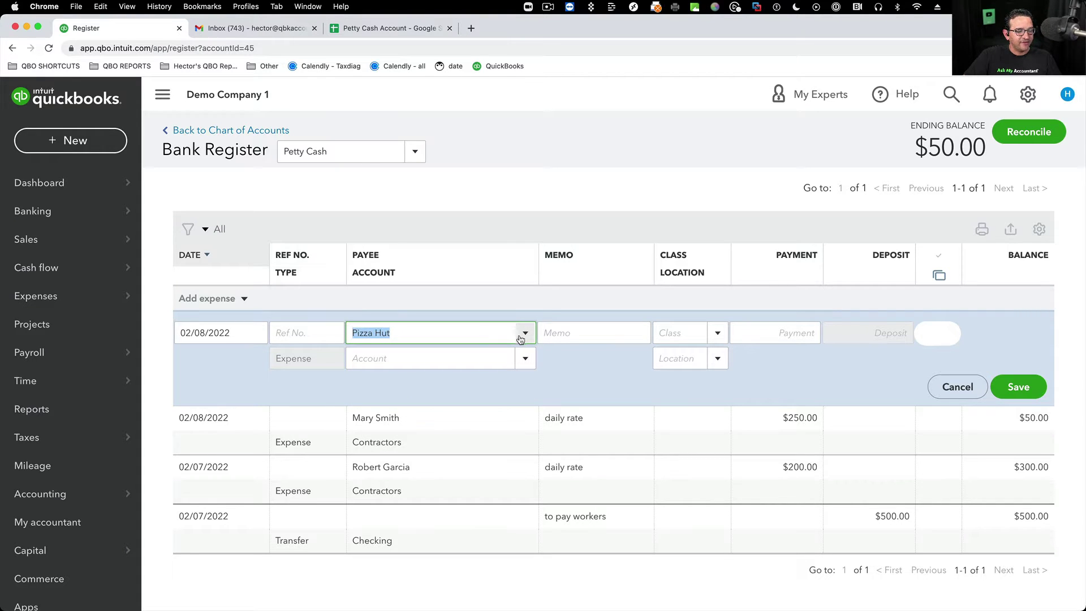
key("Tab")
key("Tab")
key("Tab")
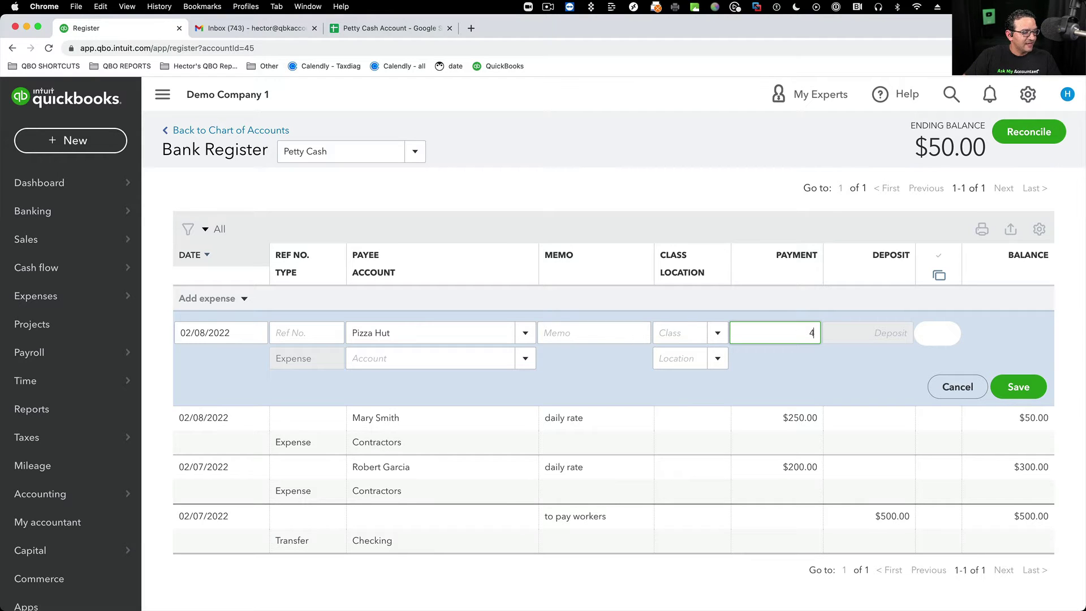
left_click(580, 334)
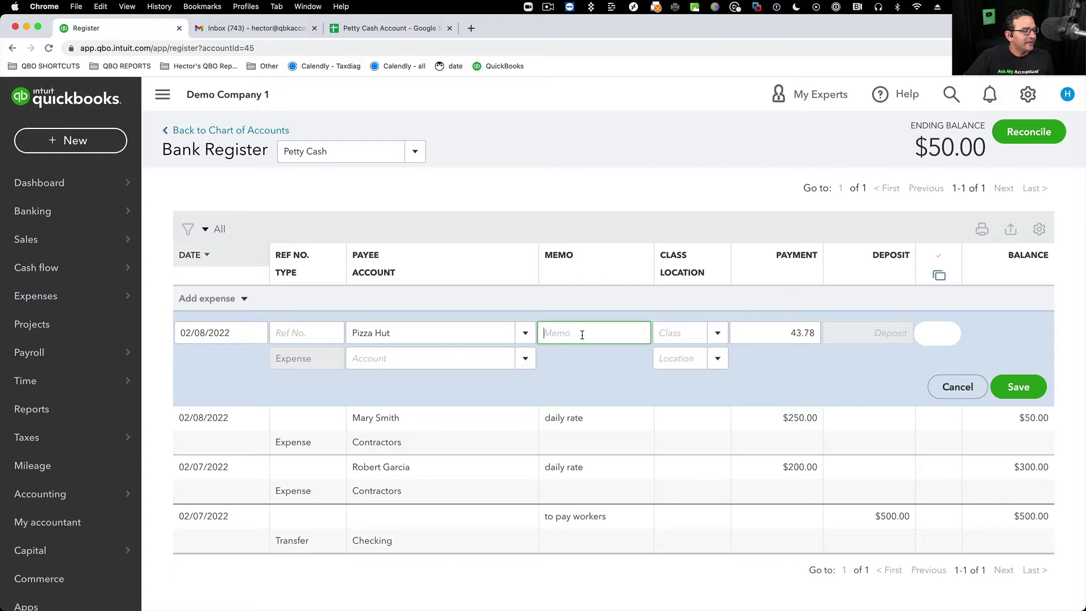
left_click(429, 358)
type("Meals & Entertainment")
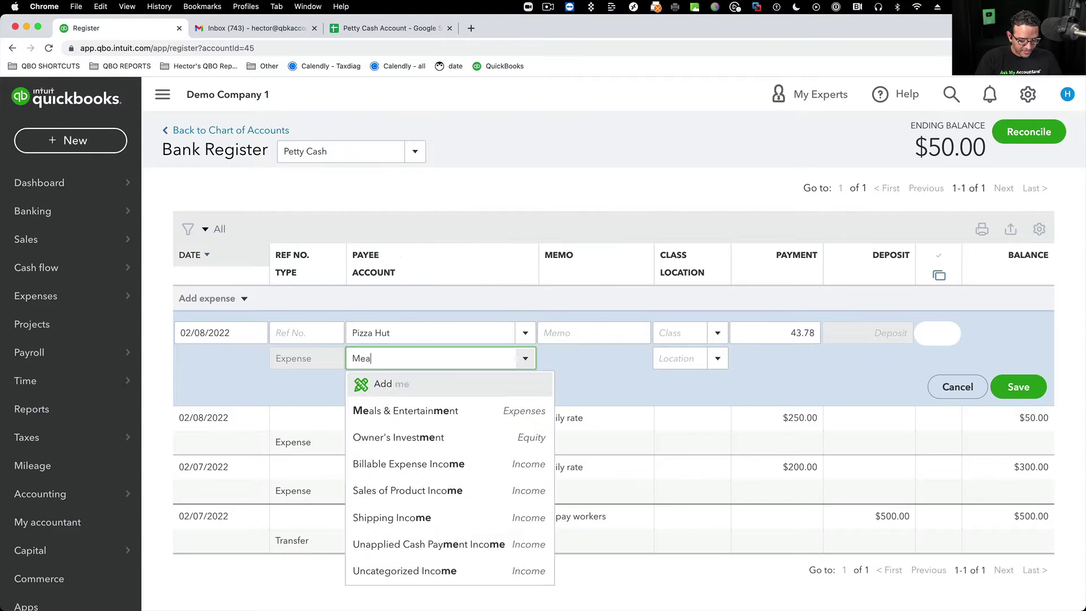
left_click(423, 411)
- Add the memo 'pizza for people working late' and save the 43.78 expense
left_click(555, 333)
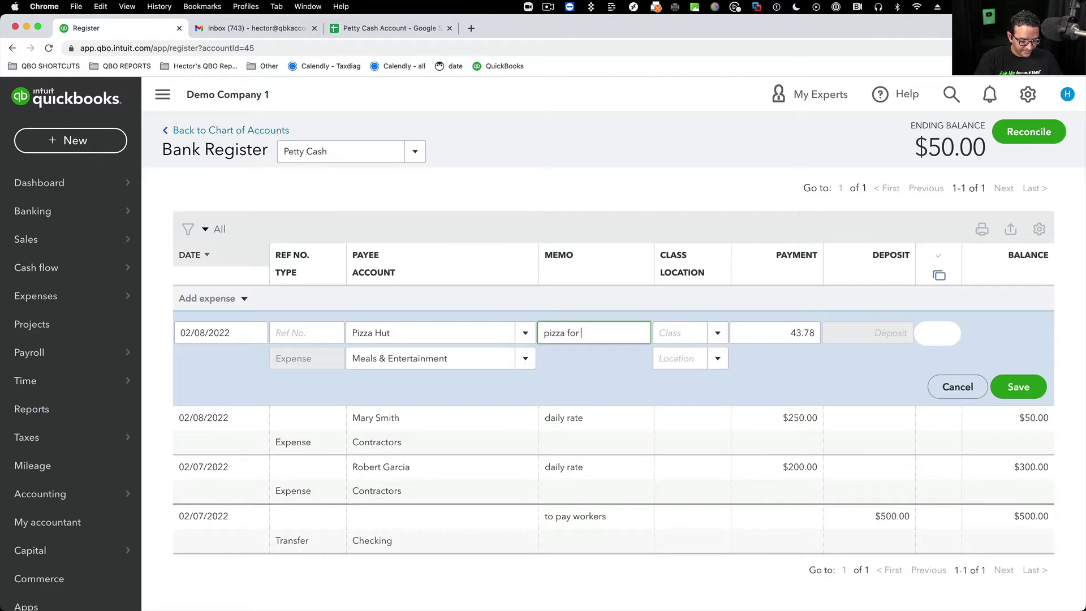
type("pizza for people working late")
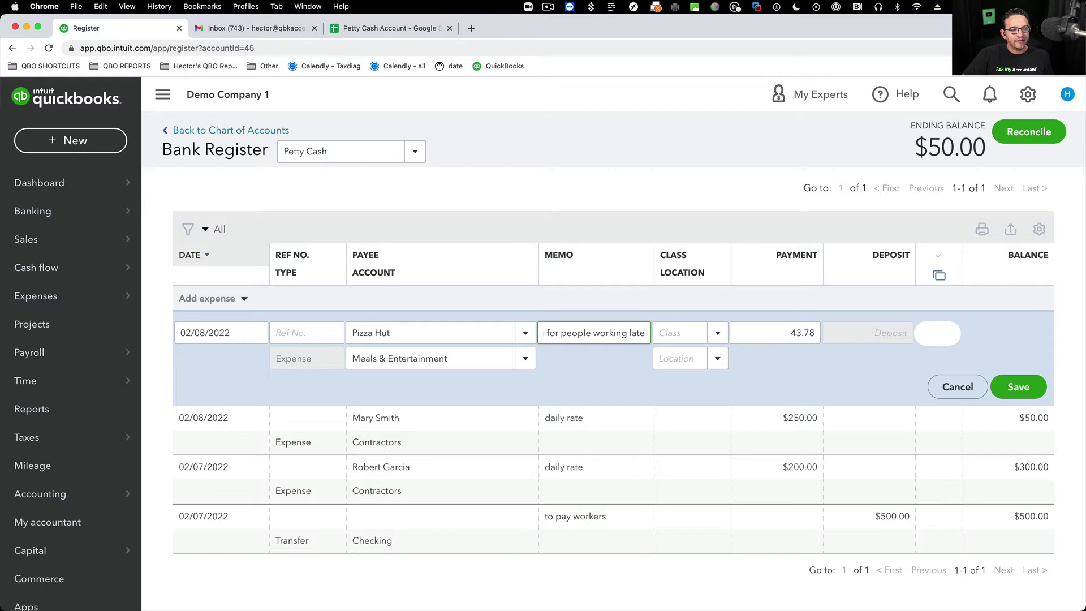
key("Tab")
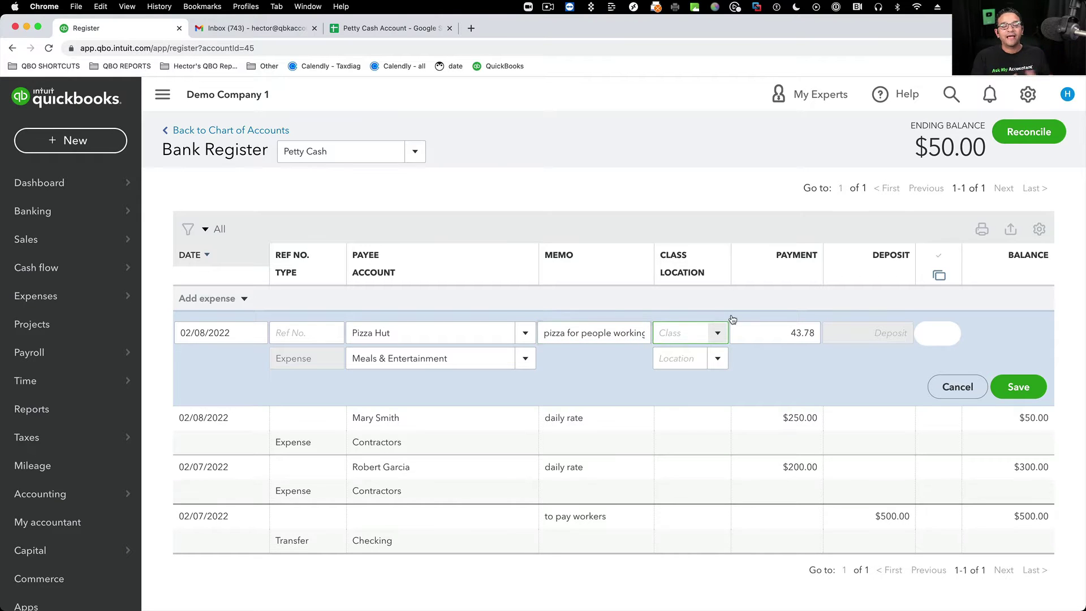
left_click(1035, 389)
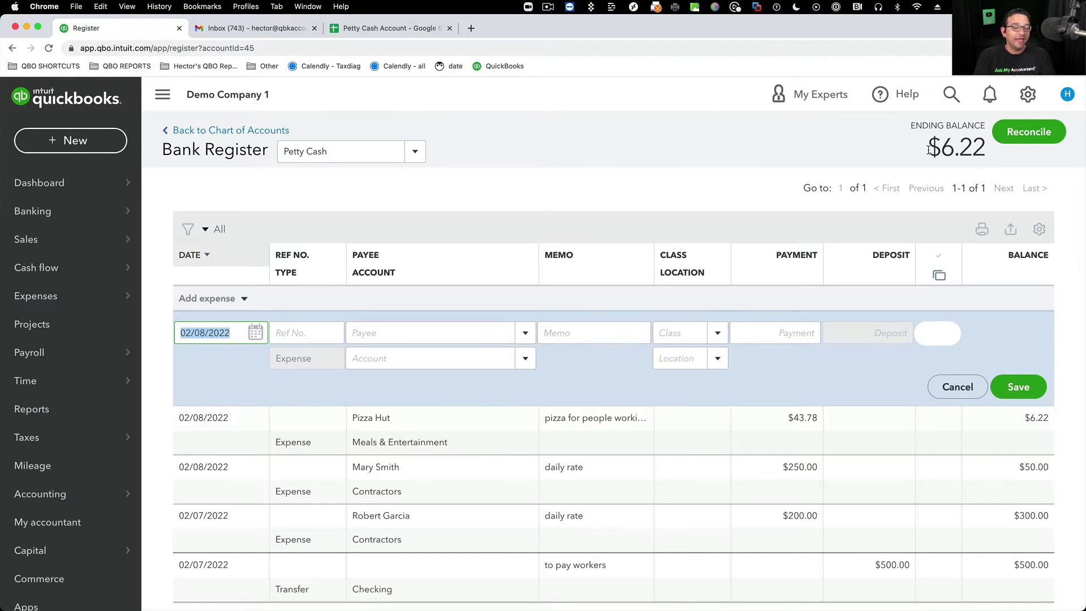
left_click_drag(934, 146, 985, 148)
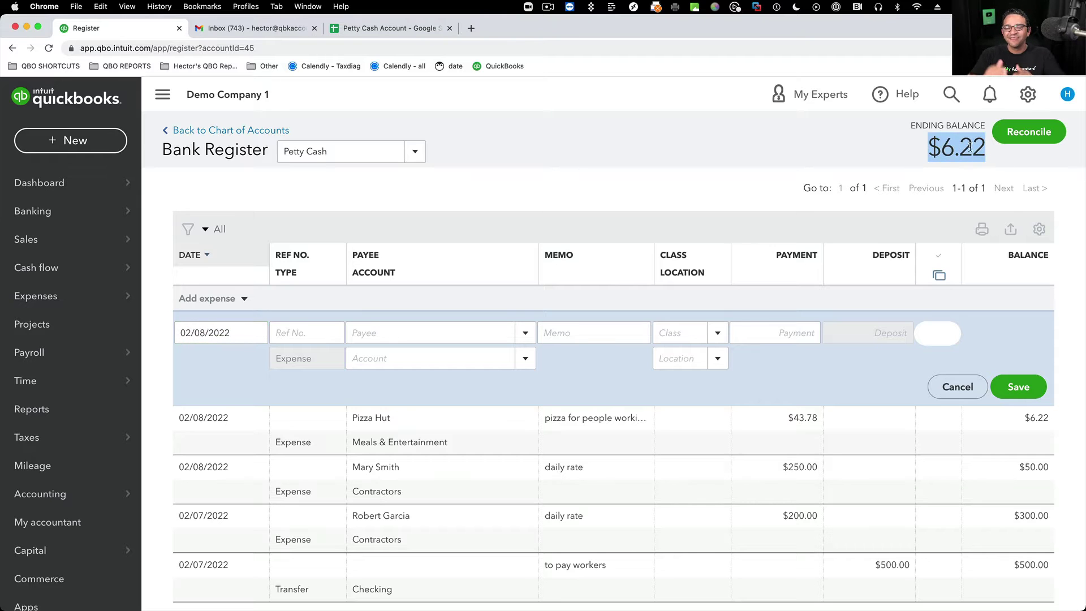
left_click(906, 149)
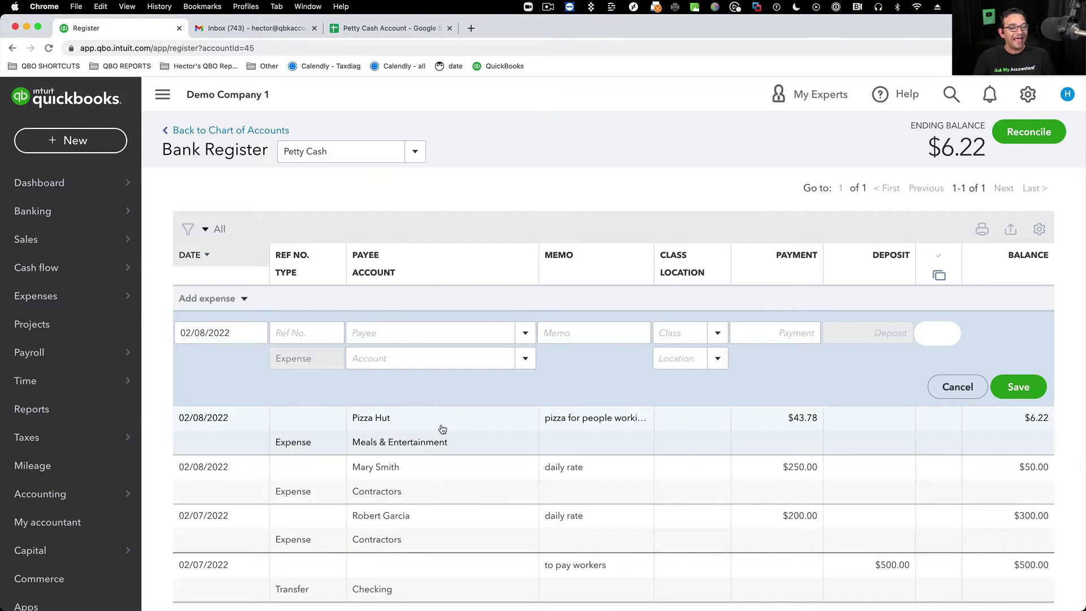
left_click(905, 423)
left_click(898, 386)
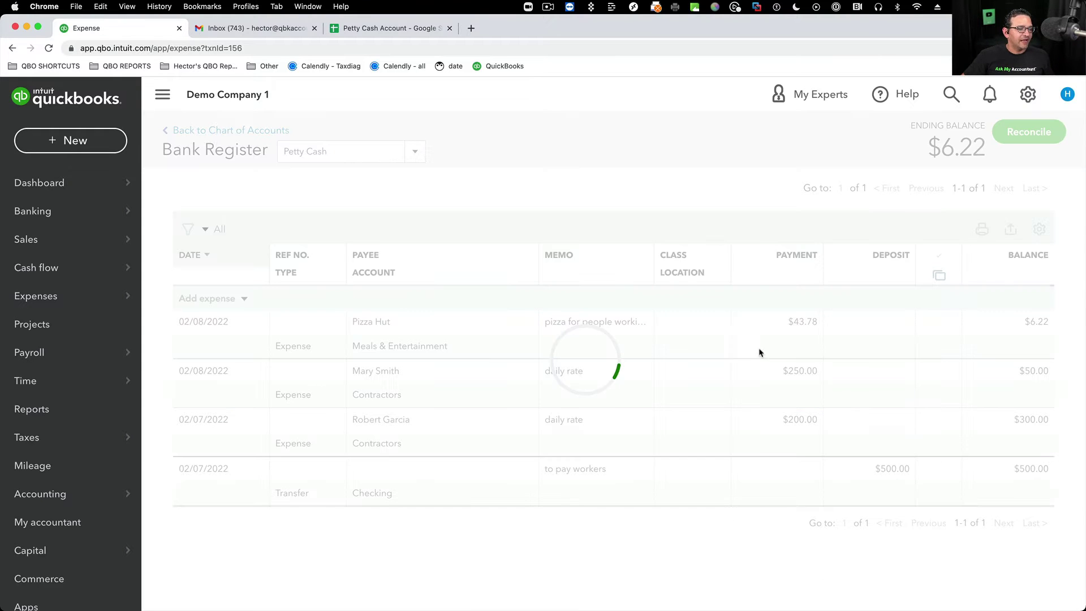
scroll(208, 291, "down", 5)
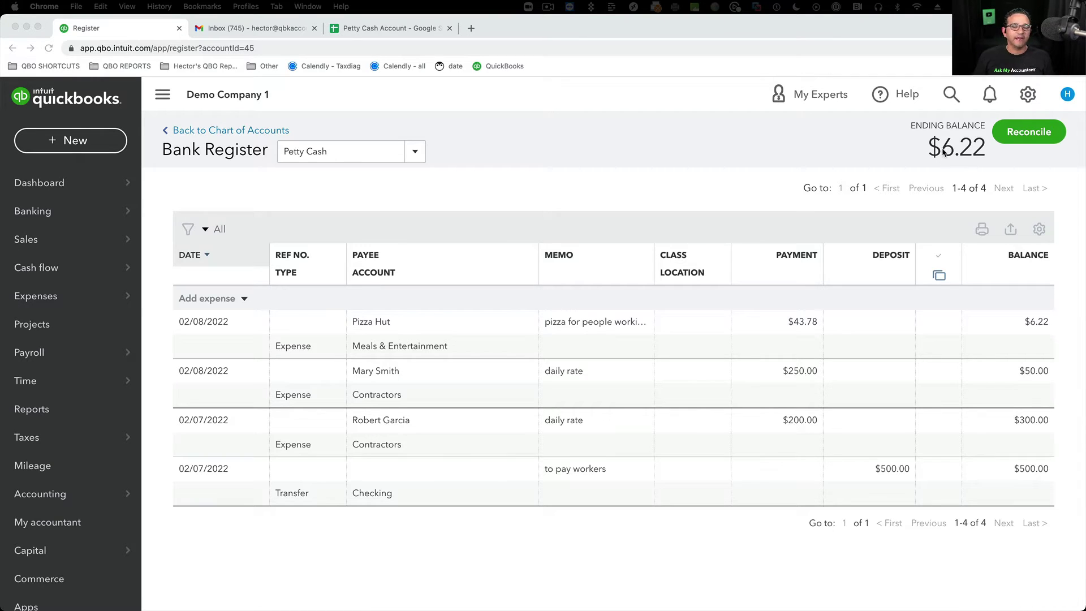
left_click(244, 298)
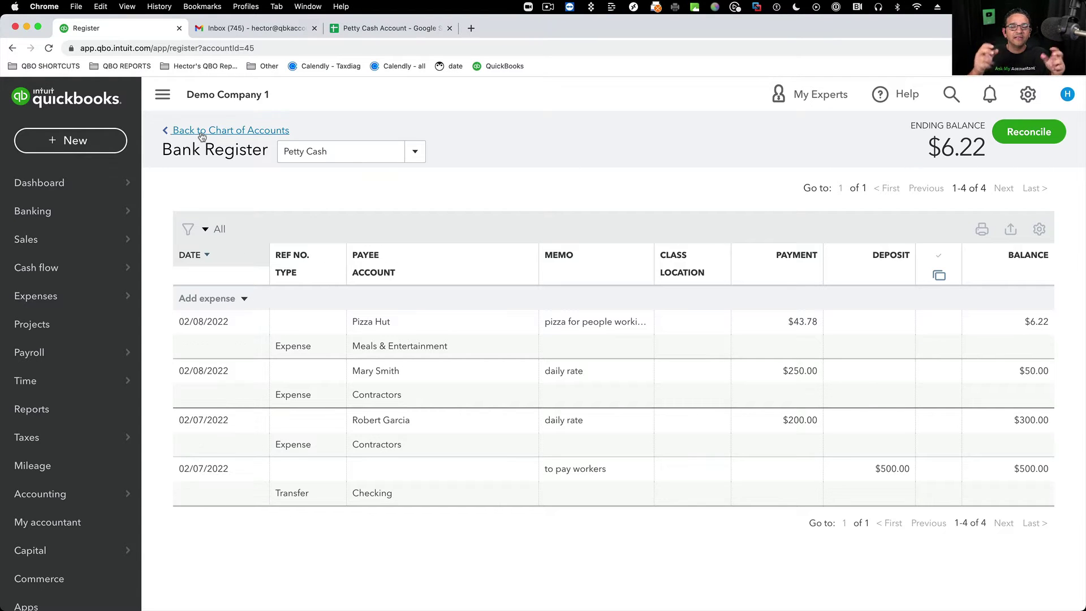
- Return to the Chart of Accounts and start a new Check from the + New menu
left_click(203, 130)
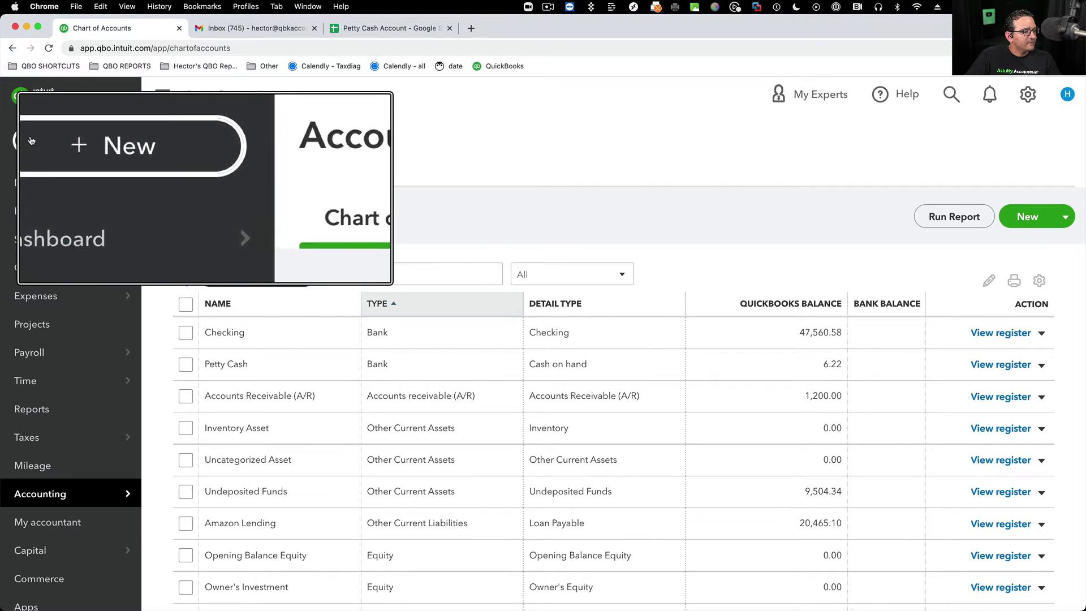
left_click(32, 139)
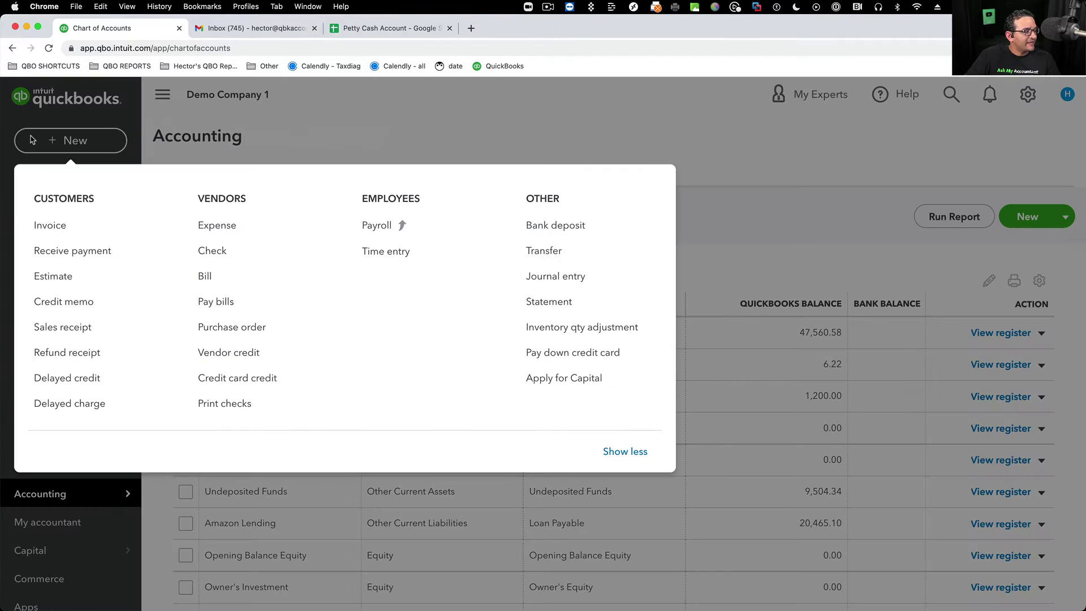
left_click(221, 254)
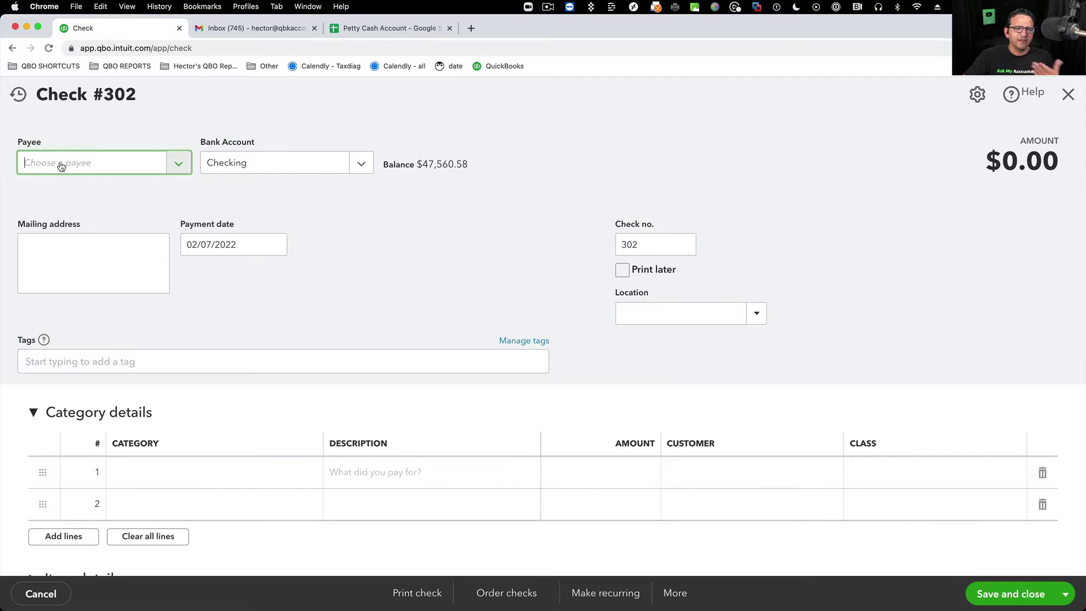
- Make check 301 payable to CASH with Petty Cash as the category
type("cash")
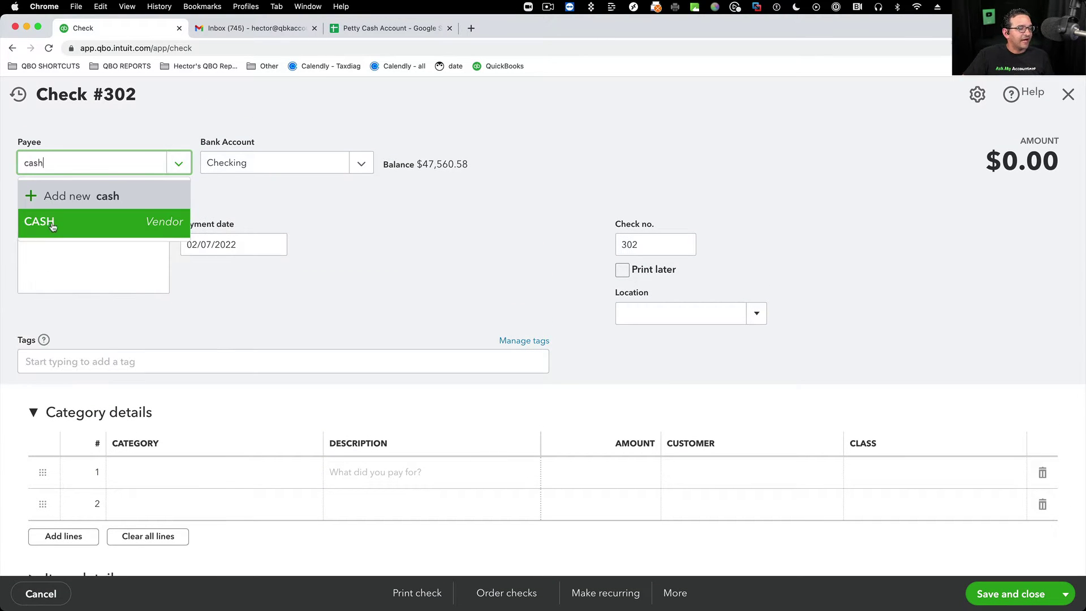
left_click(52, 226)
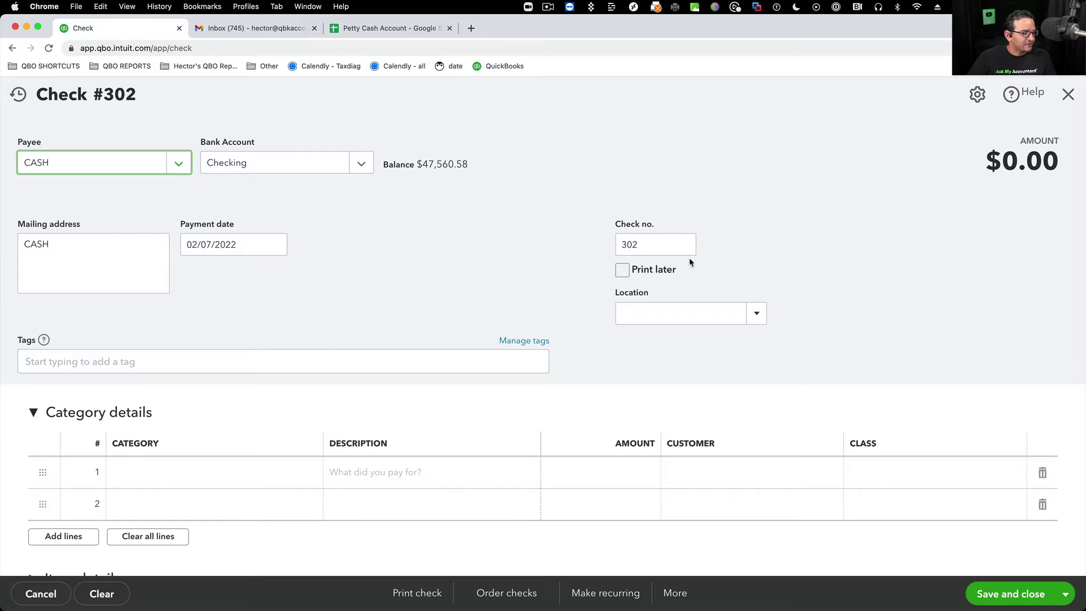
left_click(654, 244)
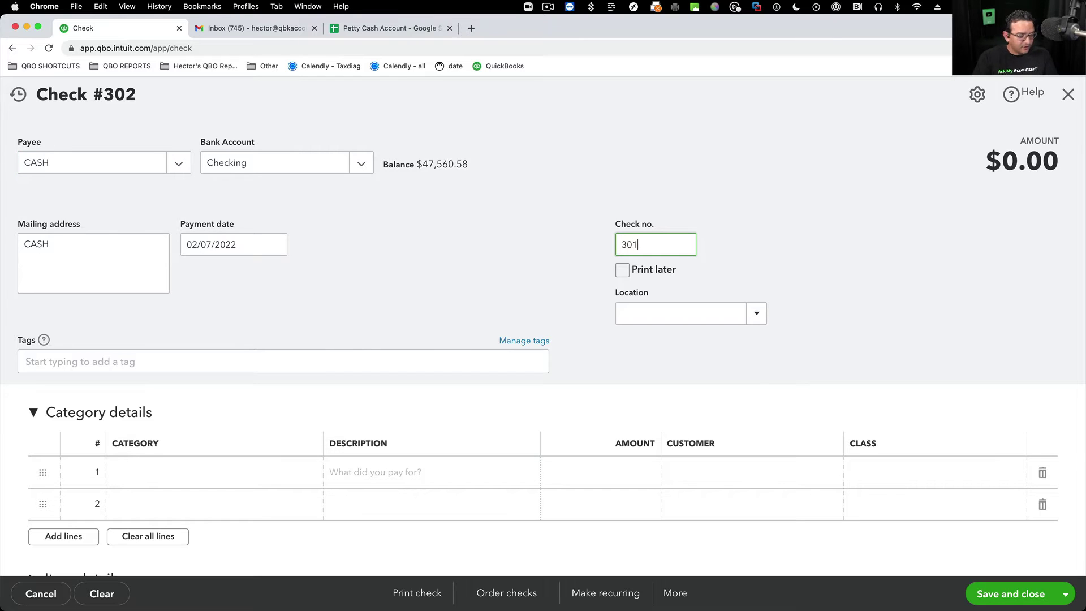
left_click(156, 480)
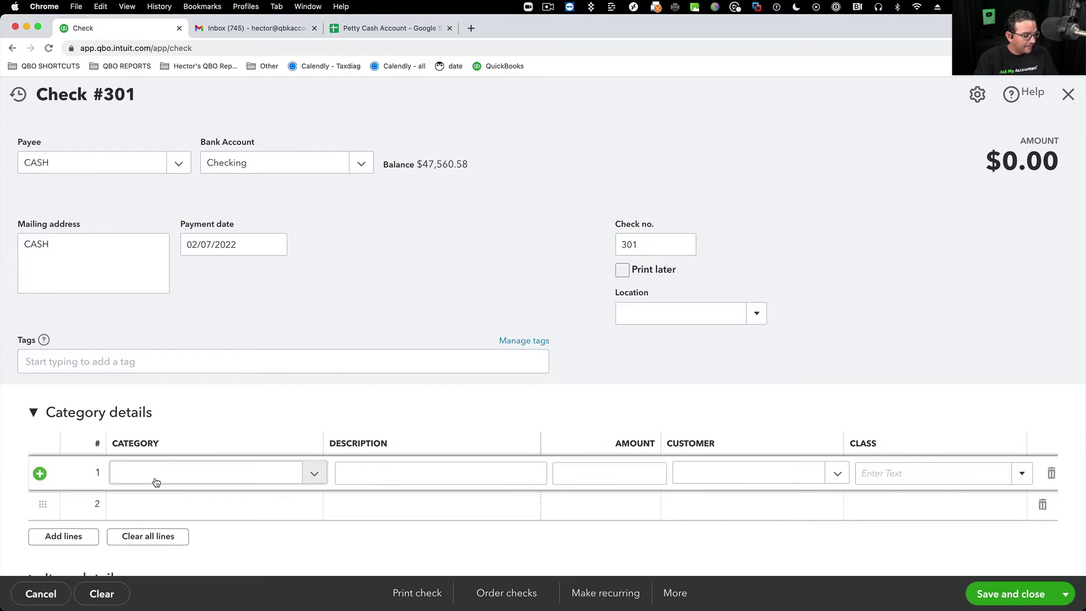
left_click(164, 474)
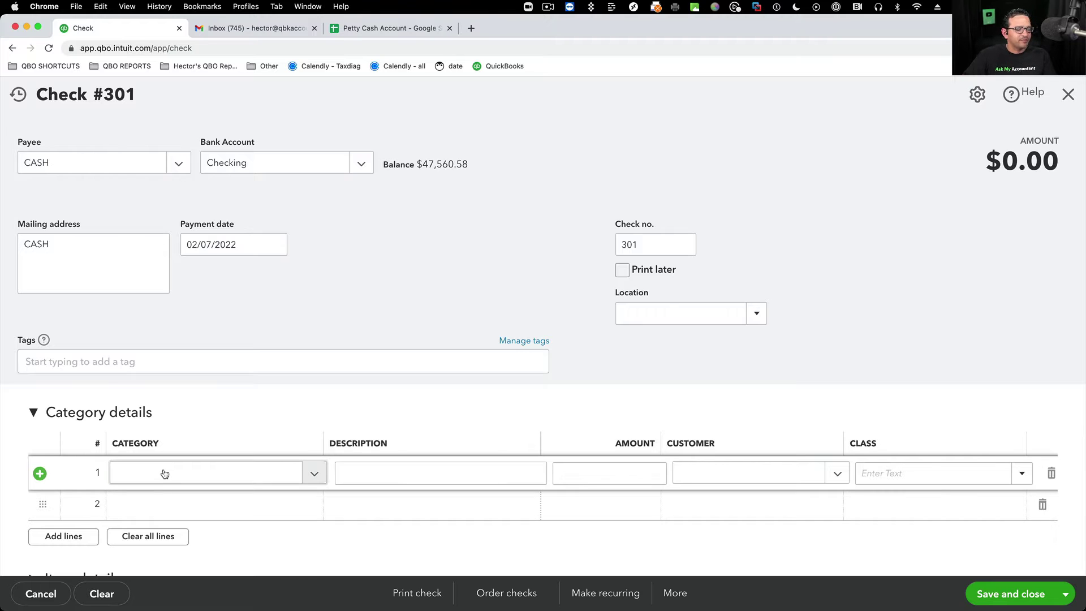
type("pet")
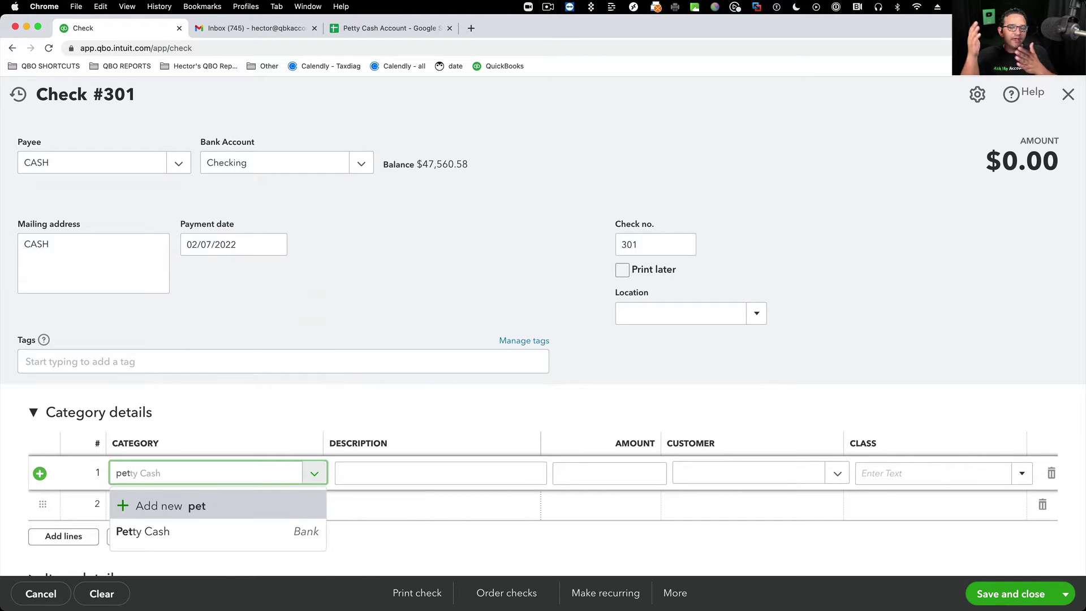
left_click(150, 530)
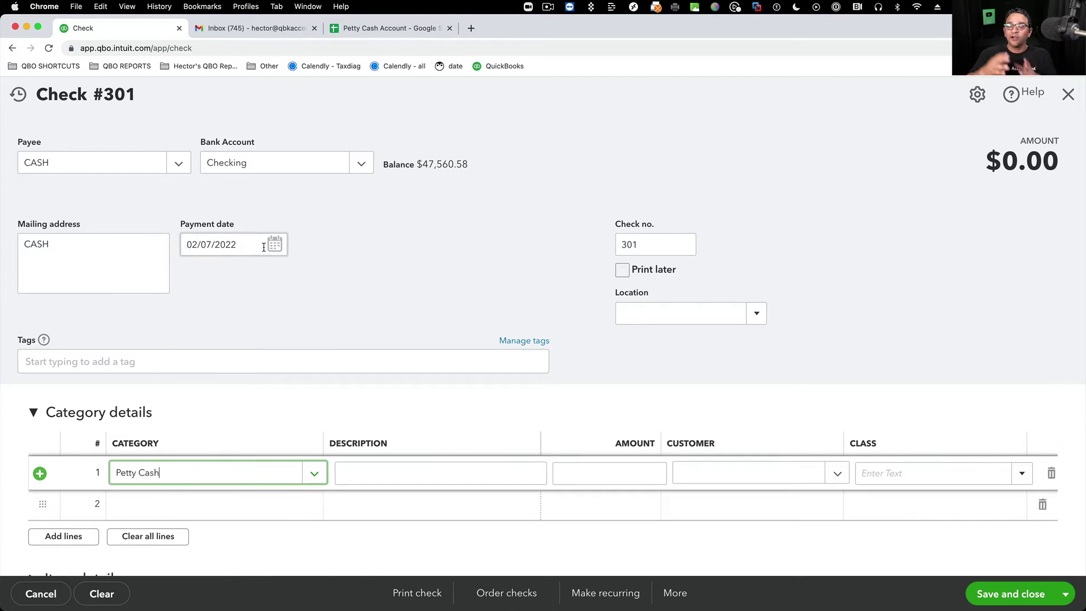
- Date the check 02/08/2022, enter the 300.00 amount, and save it
left_click(276, 246)
left_click(234, 340)
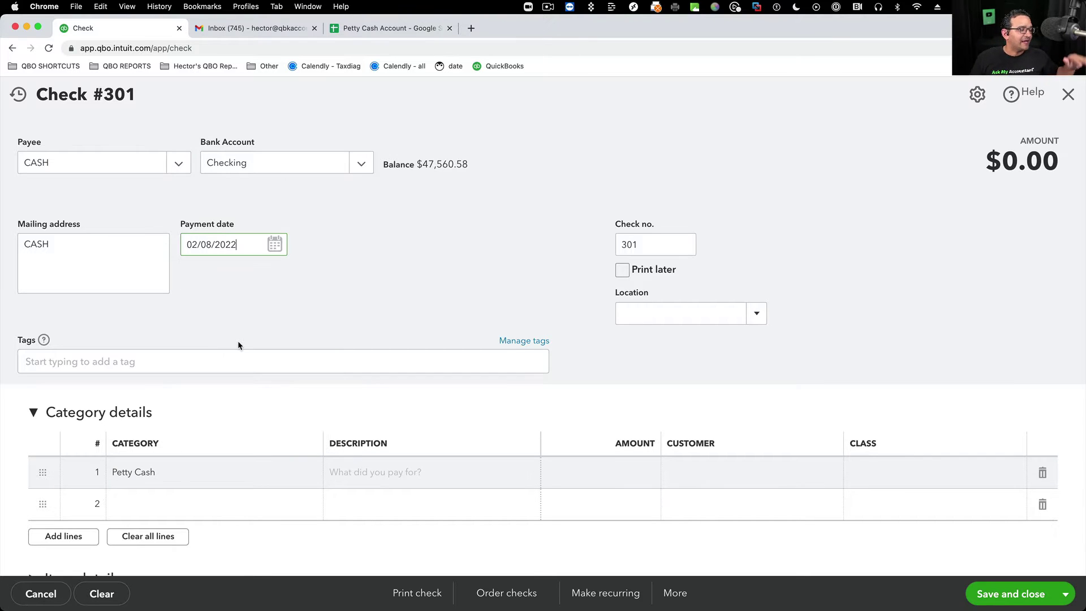
left_click(629, 474)
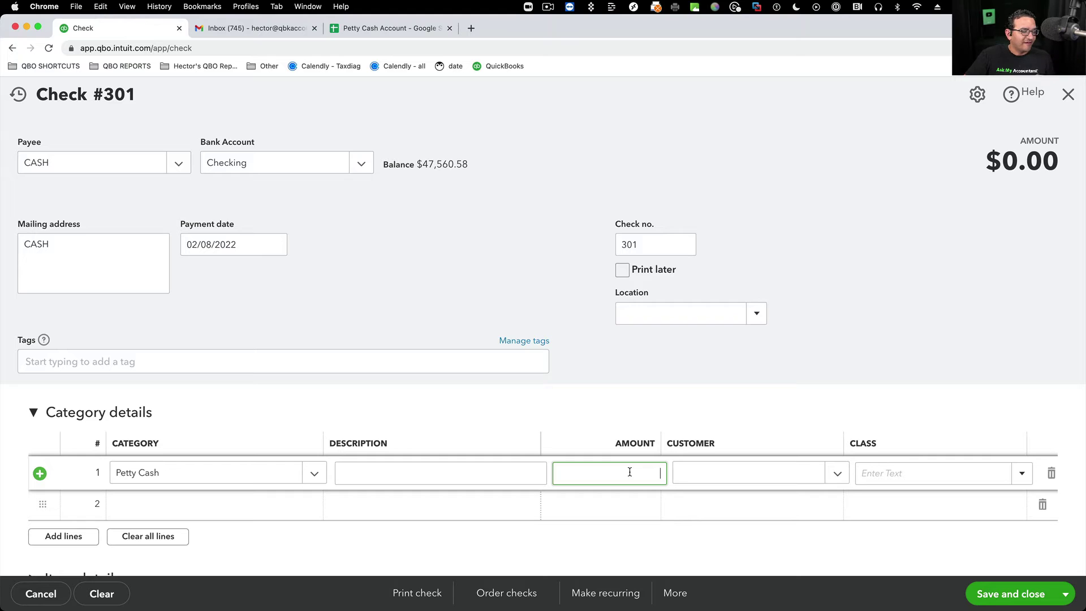
type("30")
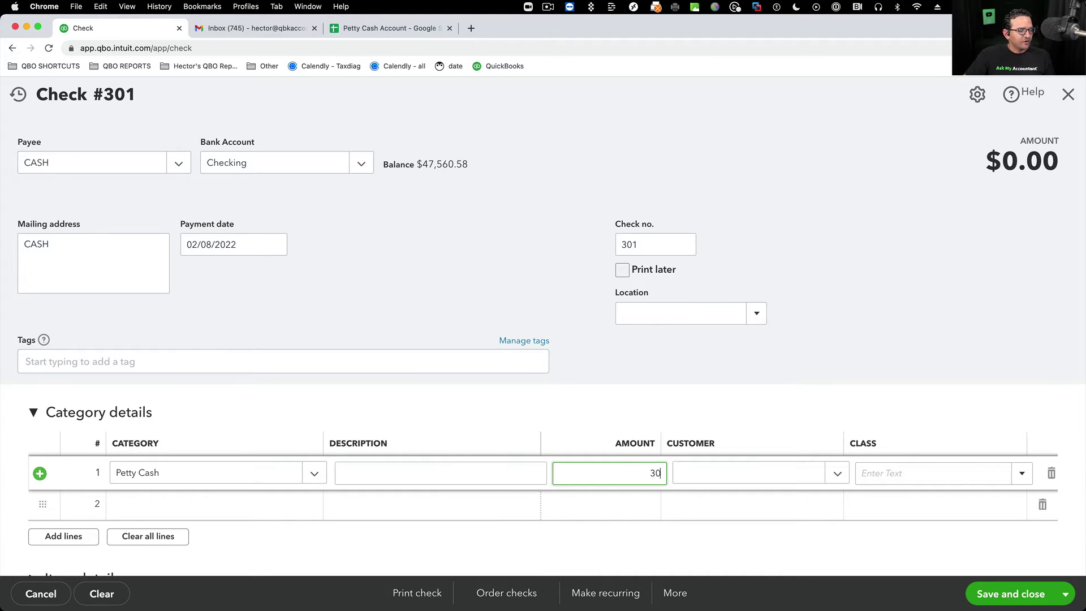
type("0")
key("Tab")
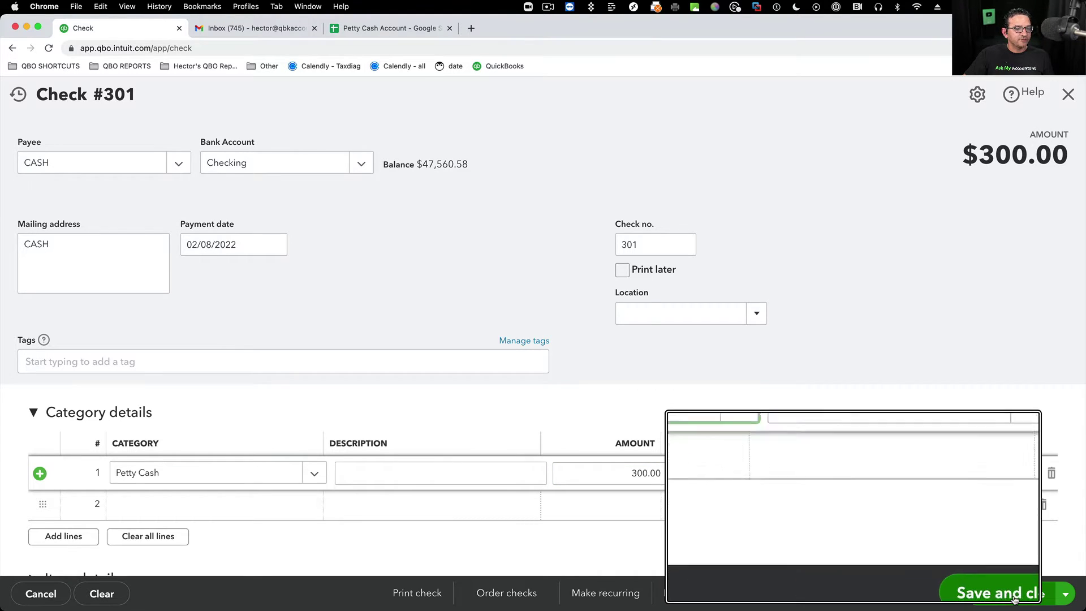
left_click(1010, 593)
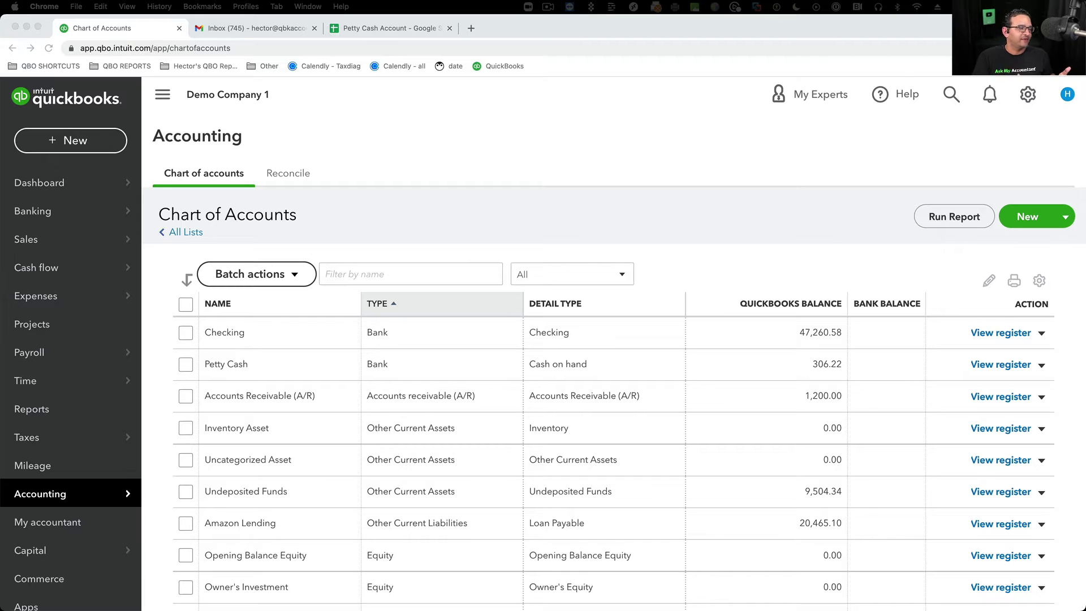
- Start a new expense with Home Depot as the payee
left_click(55, 144)
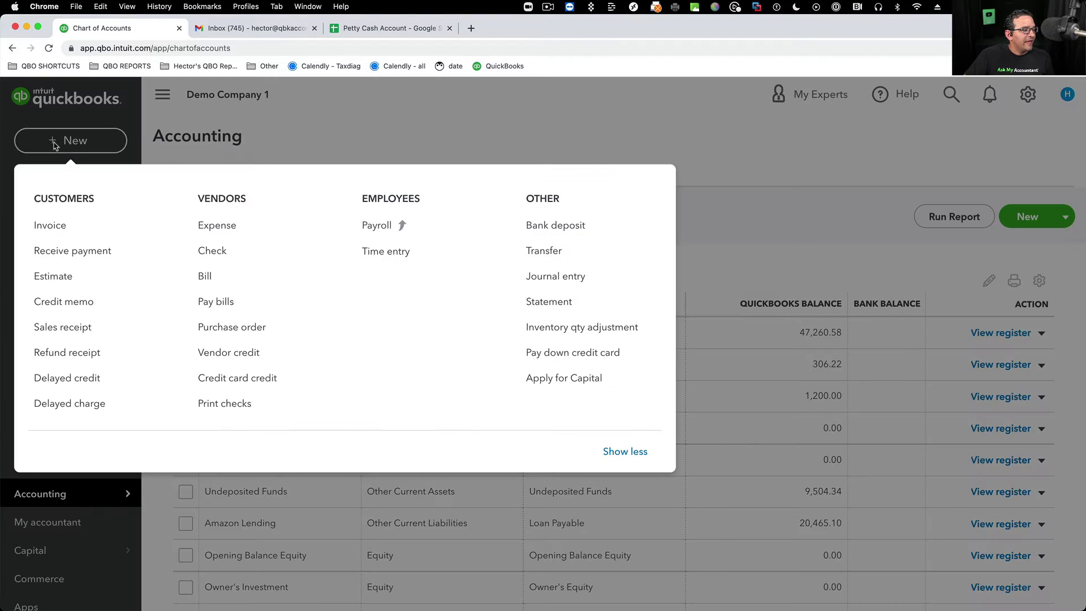
left_click(219, 228)
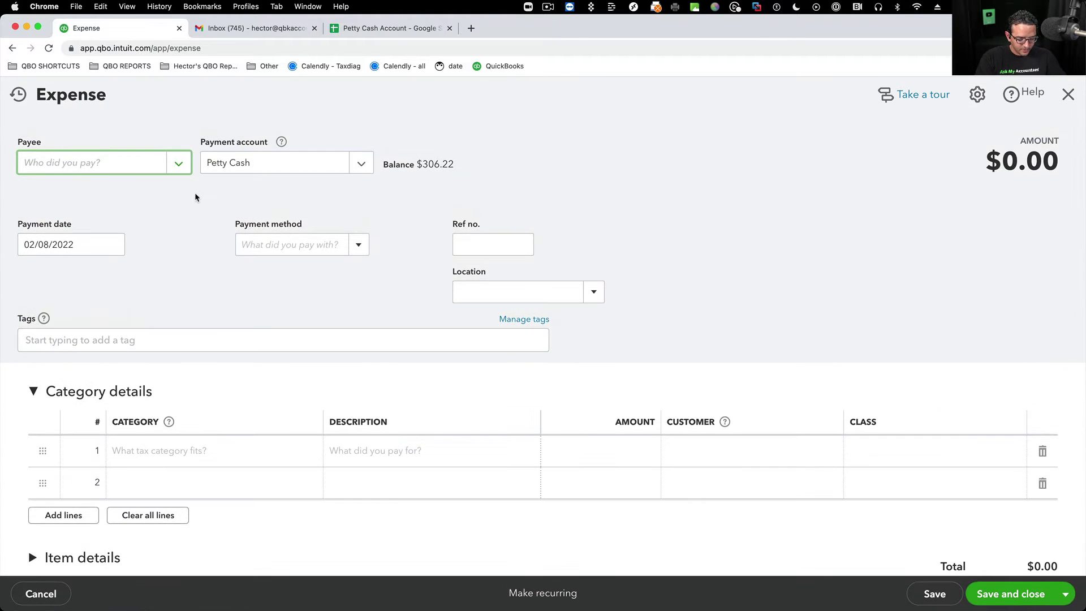
left_click(178, 165)
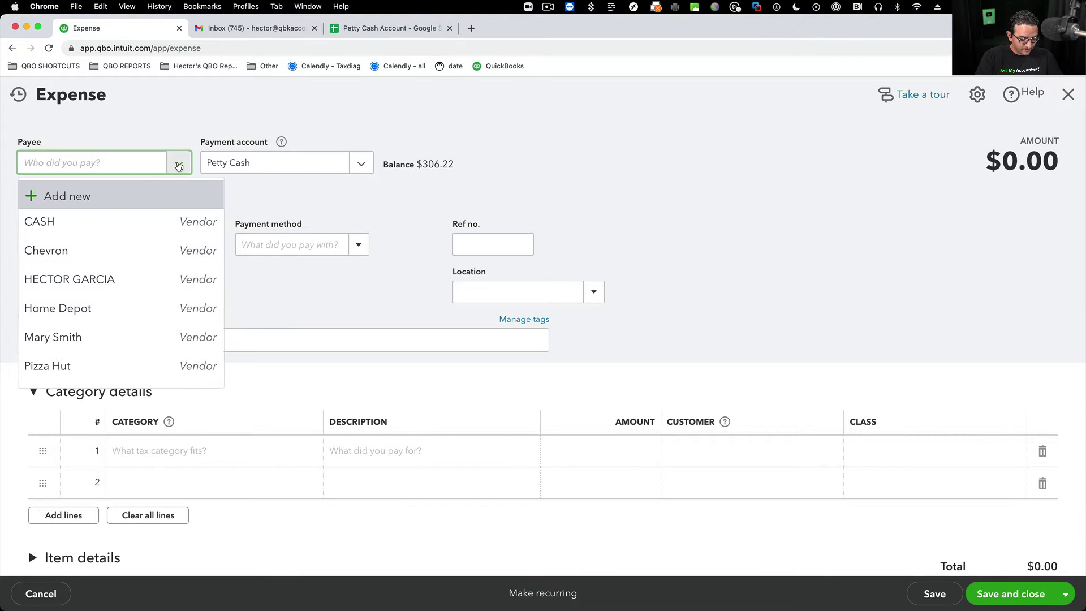
type("home")
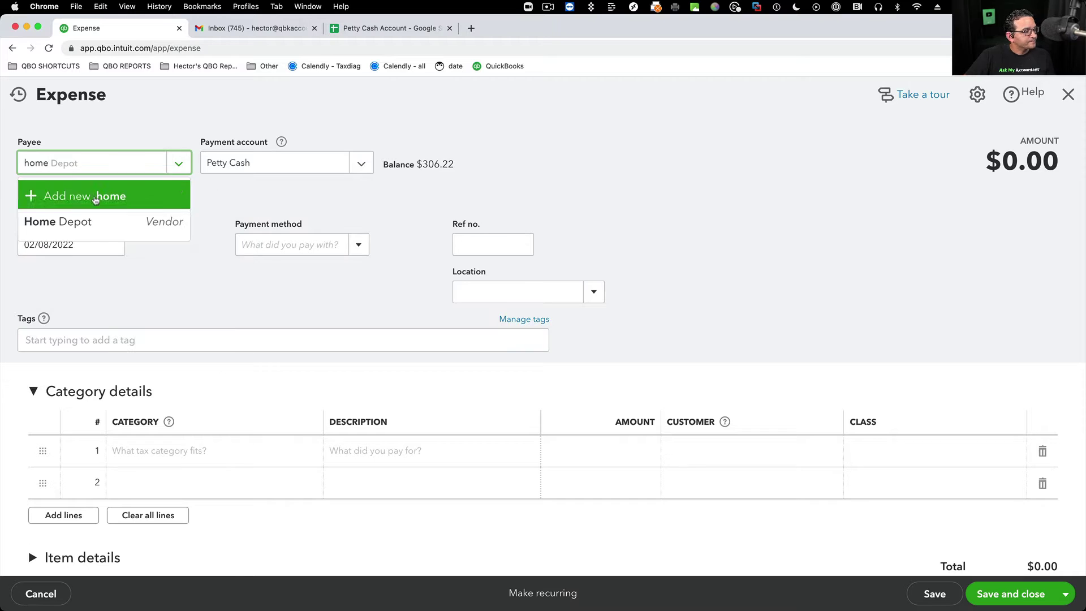
left_click(72, 221)
left_click_drag(96, 168, 24, 168)
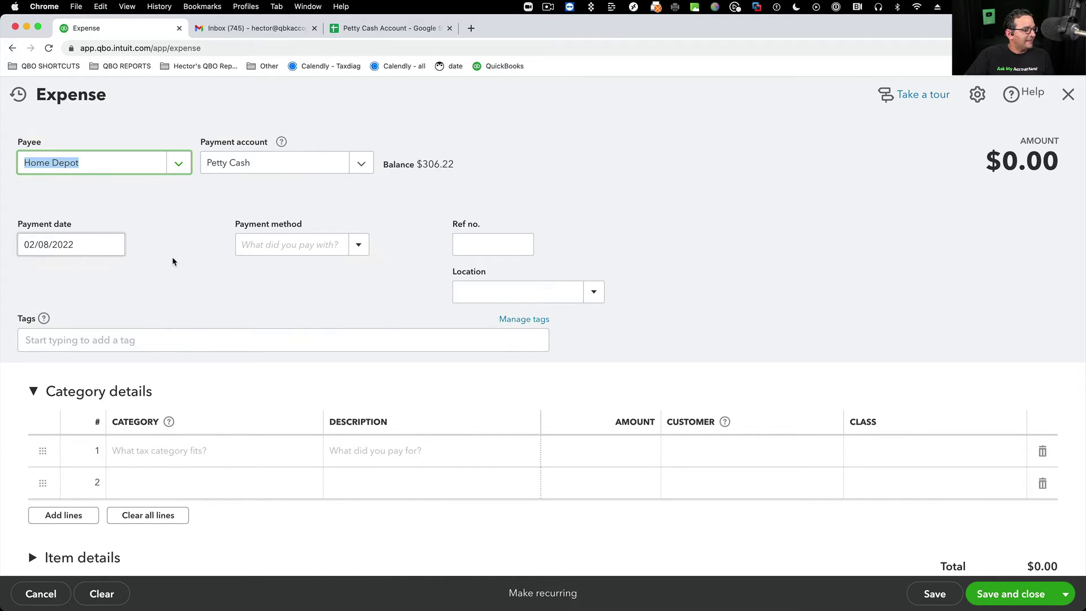
- Fill line 1 with category Job Supplies, amount 98.78 and description 'hammer for job'
left_click(144, 450)
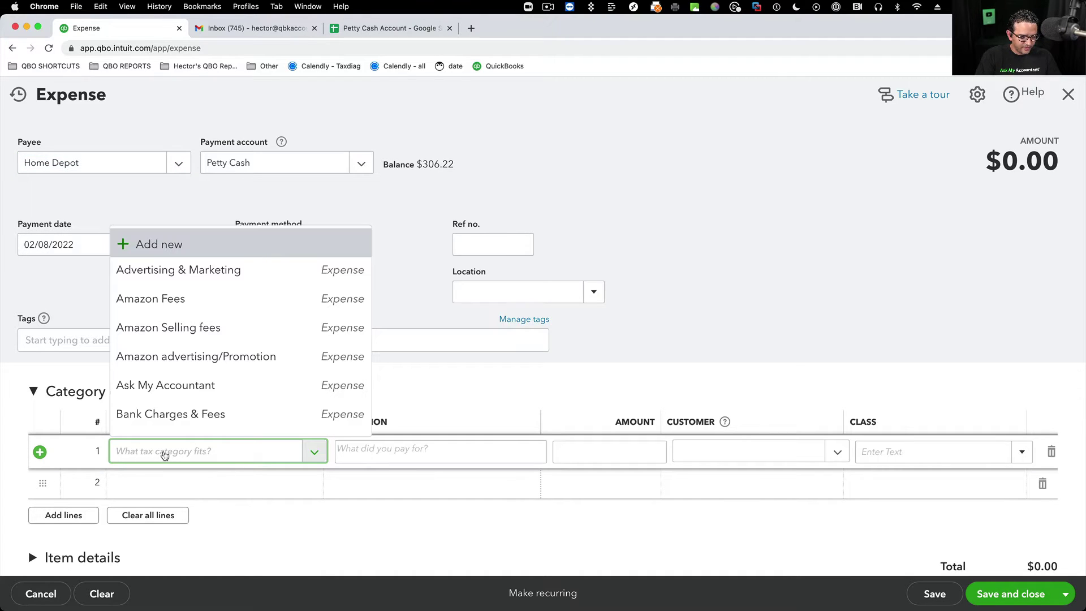
type("sup")
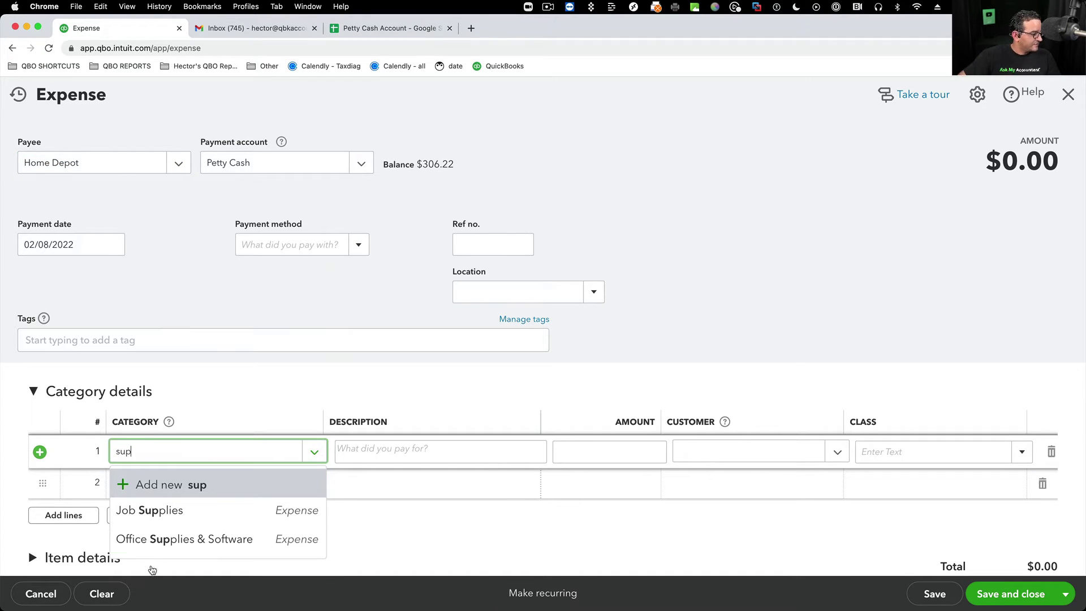
left_click(145, 511)
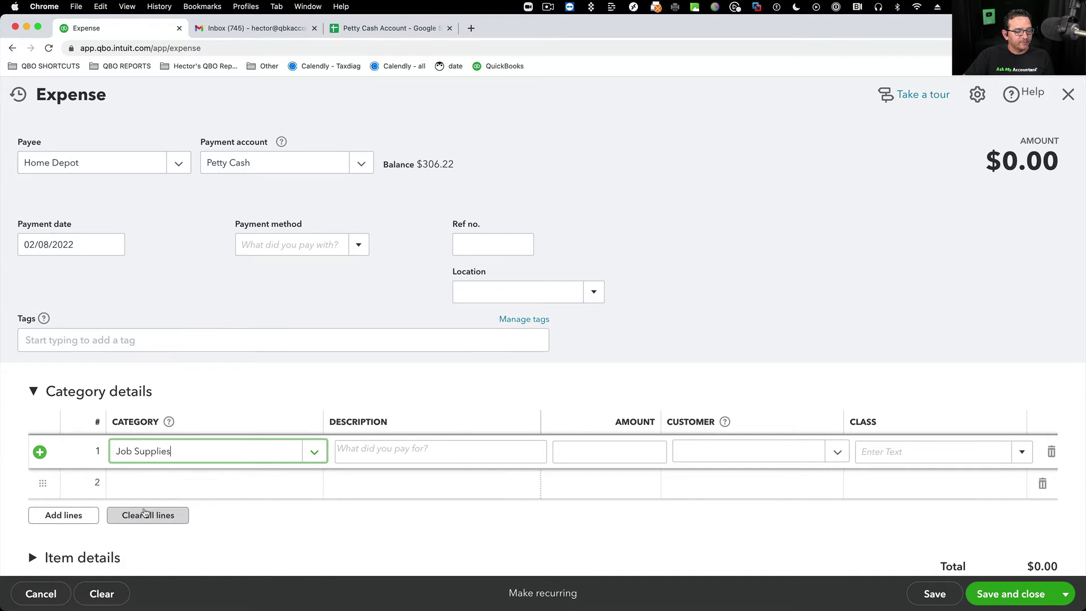
left_click(624, 448)
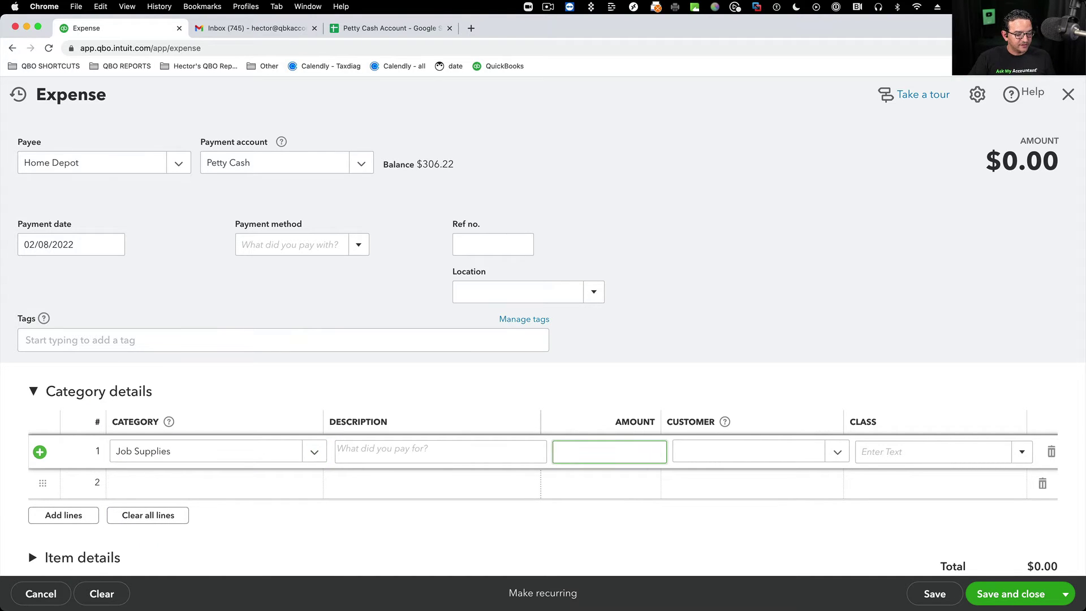
type("98.78")
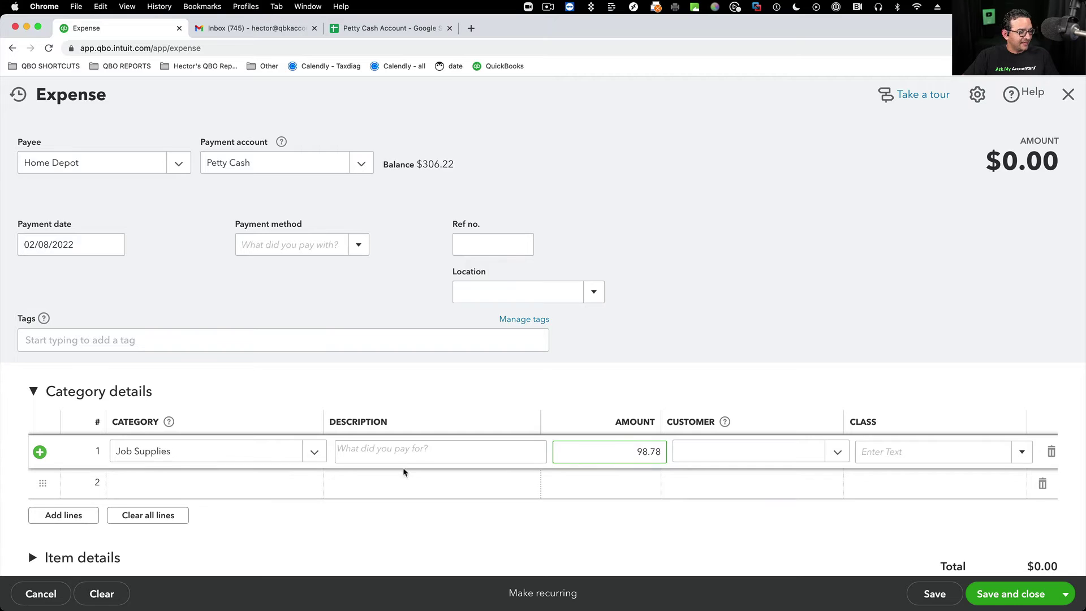
left_click(398, 447)
type("hamm")
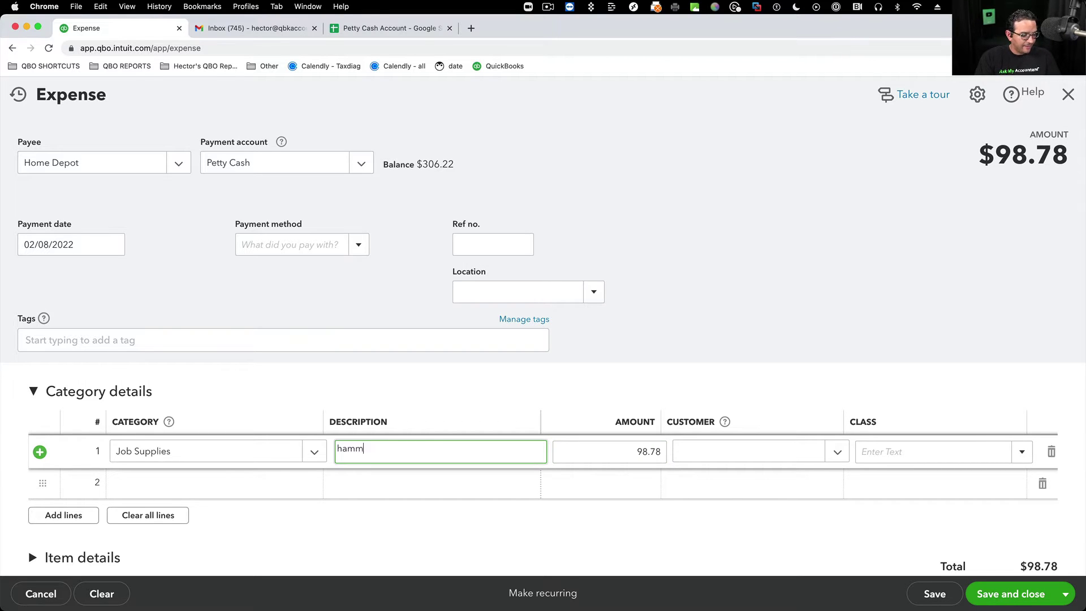
type("er for job 1")
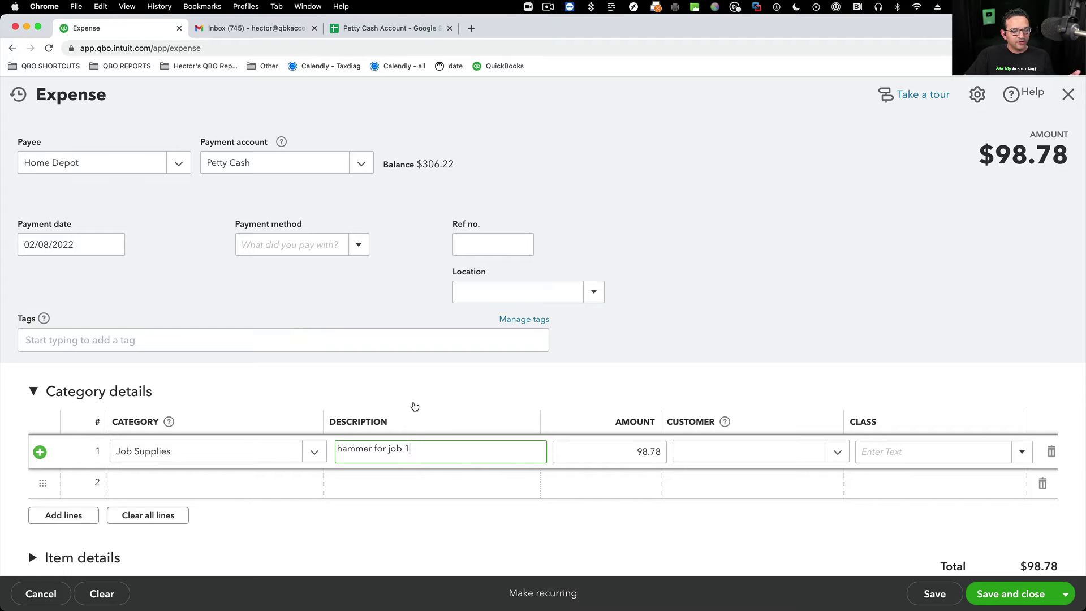
- Leave customer, class and location empty, then save and close the expense
key("Tab")
key("Tab")
left_click(836, 451)
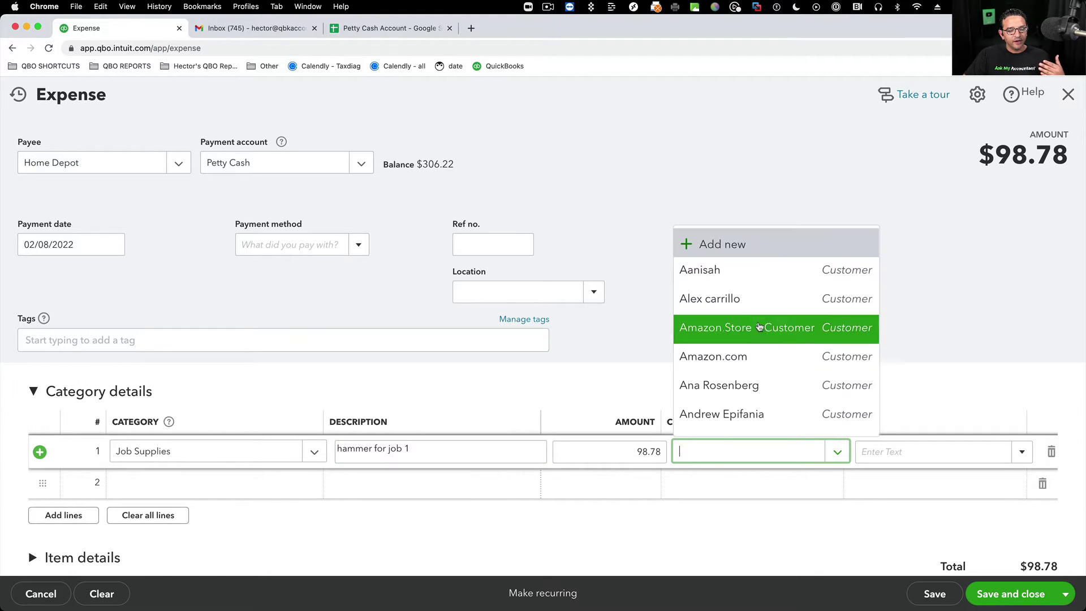
left_click(947, 407)
left_click(99, 392)
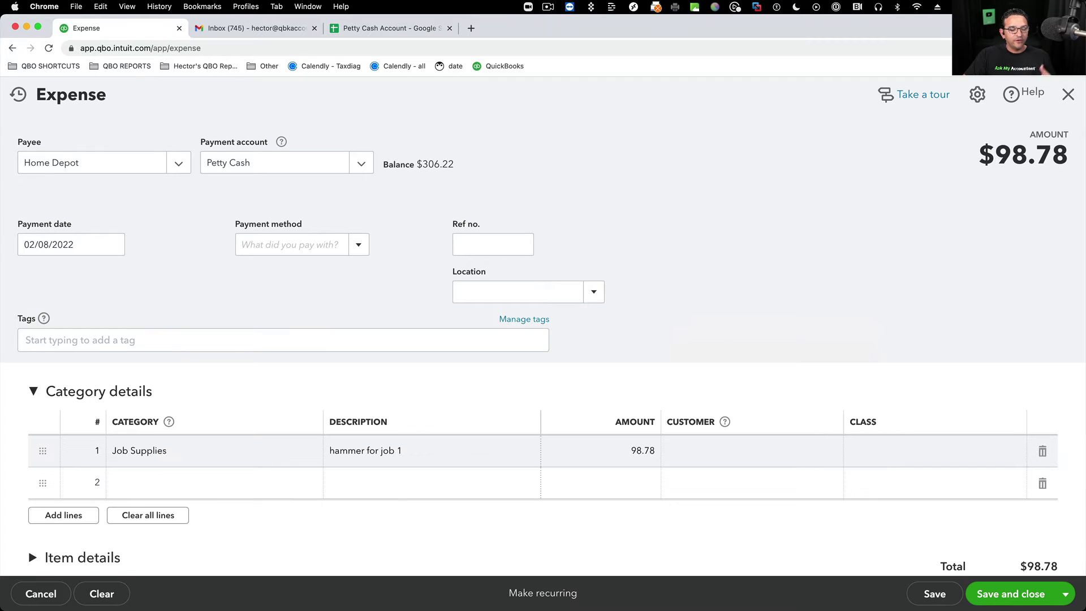
left_click(1013, 453)
left_click(1020, 452)
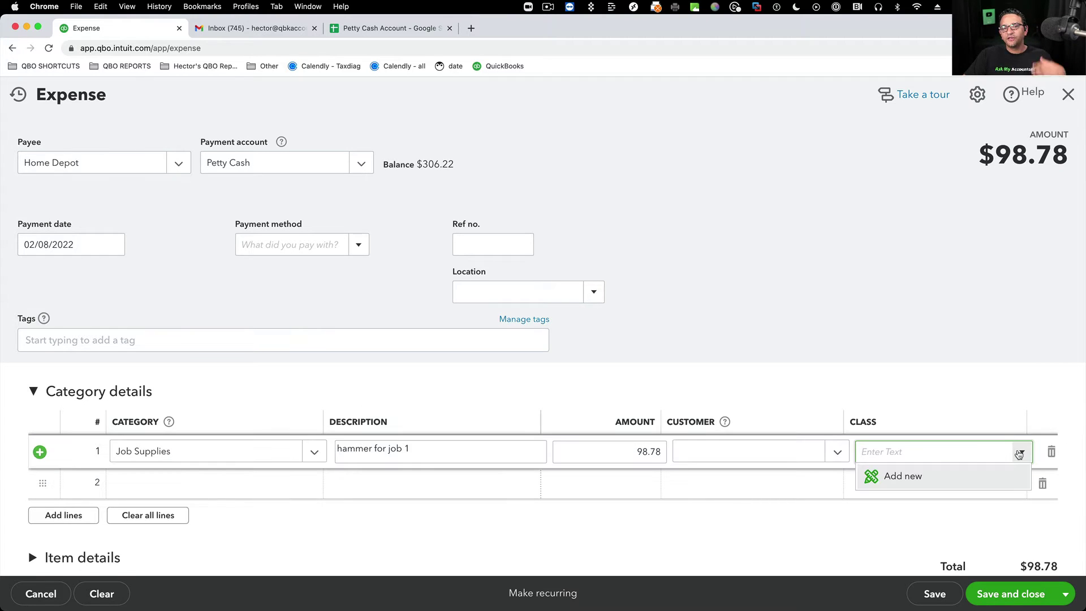
left_click(1018, 454)
left_click(591, 295)
left_click(593, 295)
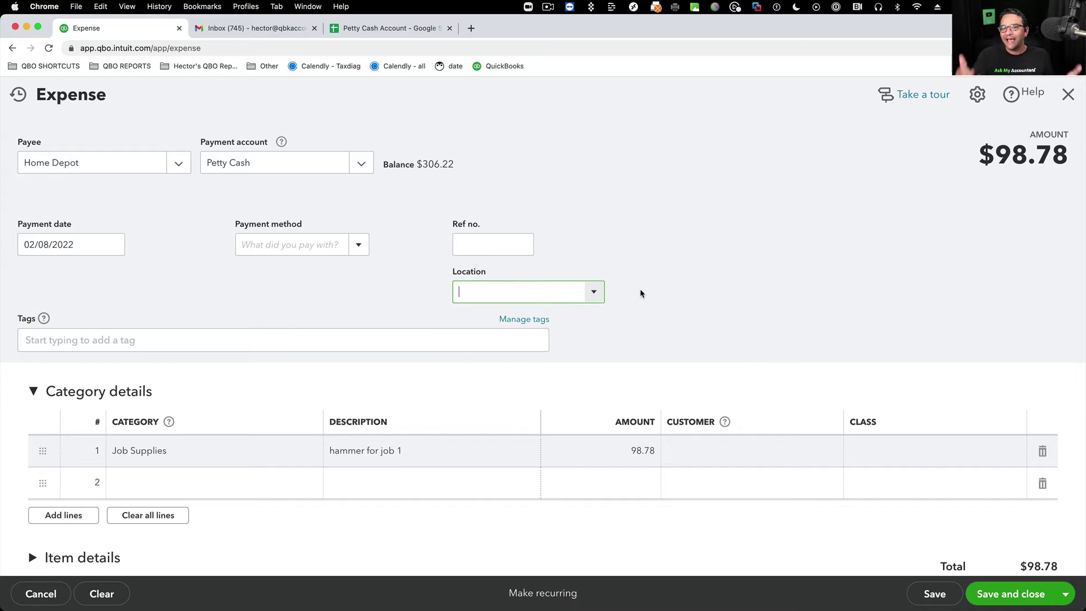
left_click(641, 294)
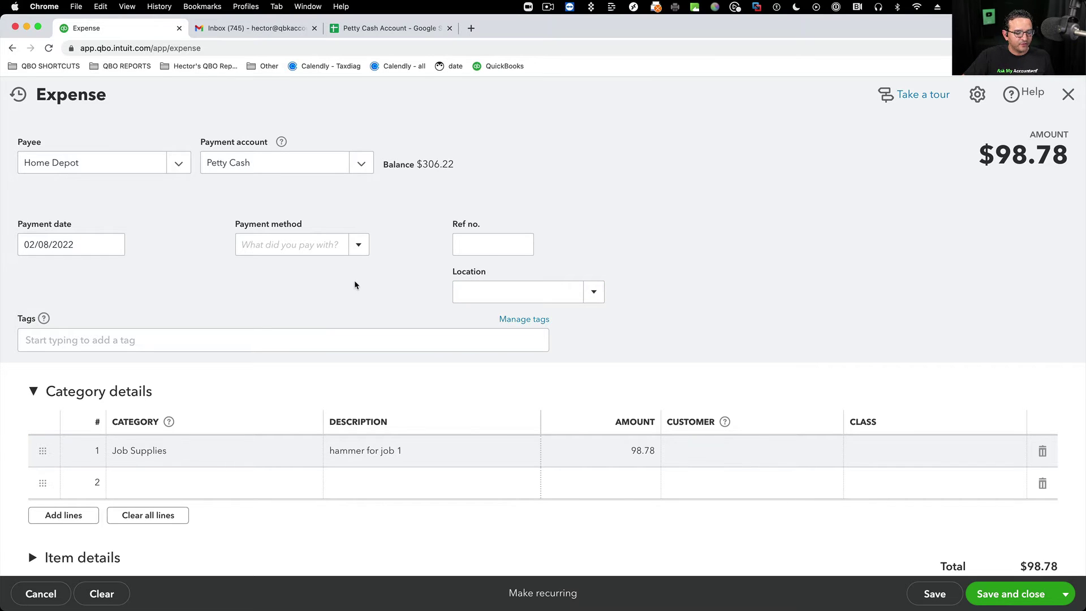
left_click(1050, 597)
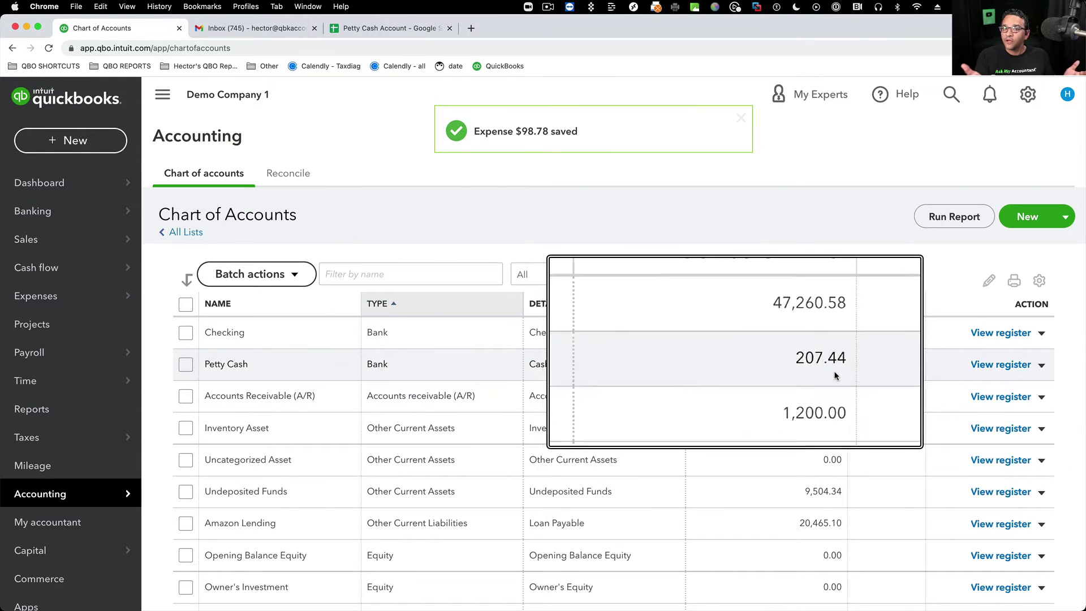
- Open a blank Receive Payment form from the + New menu
left_click(47, 141)
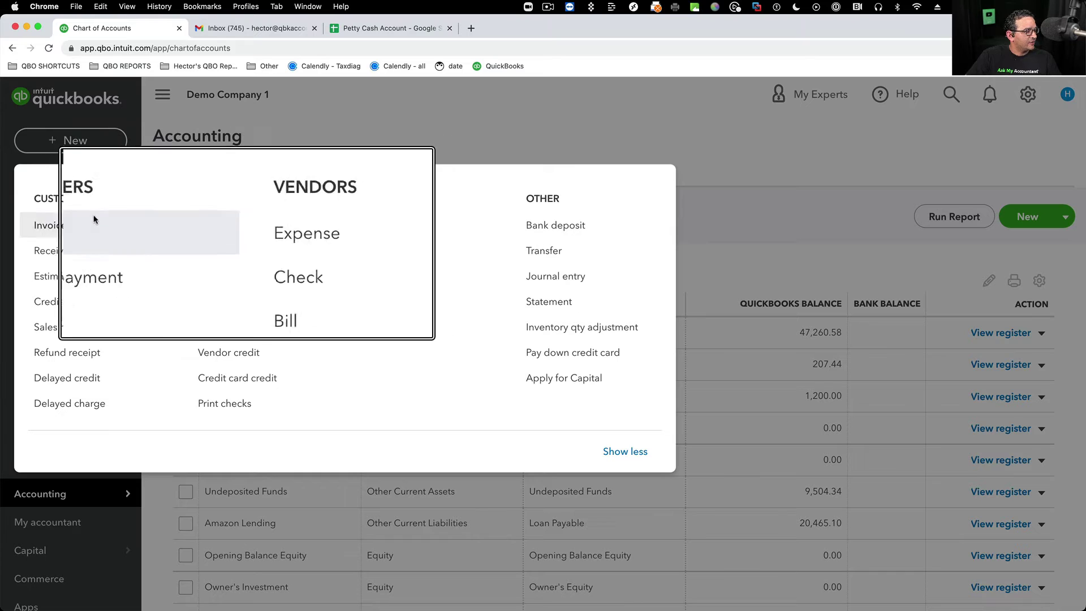
left_click(44, 252)
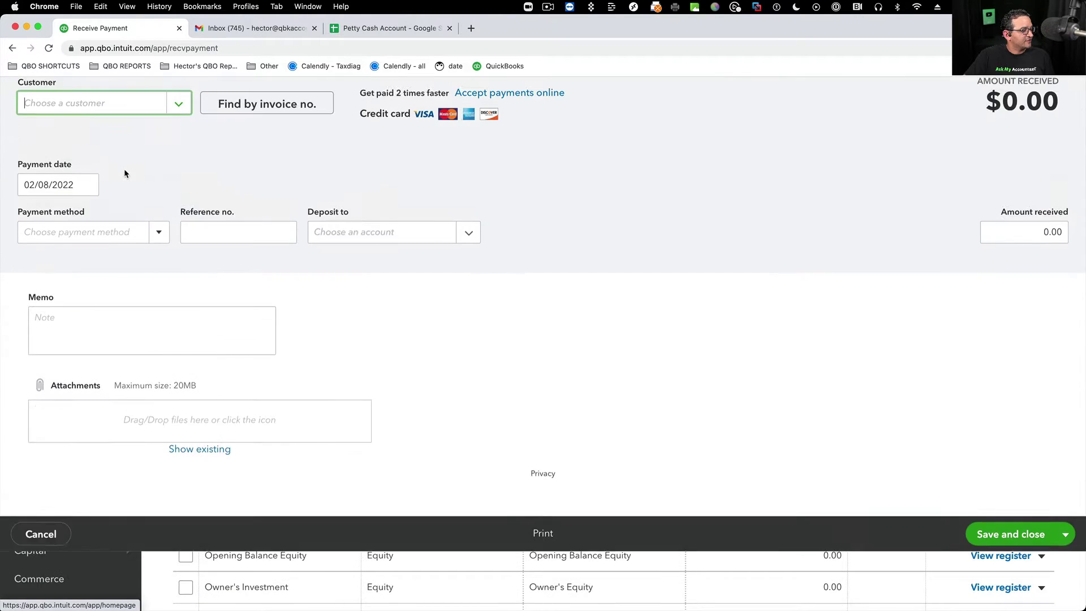
- Choose the paying customer, enter the amount received, and deposit it to Petty Cash
left_click(116, 165)
type("ale")
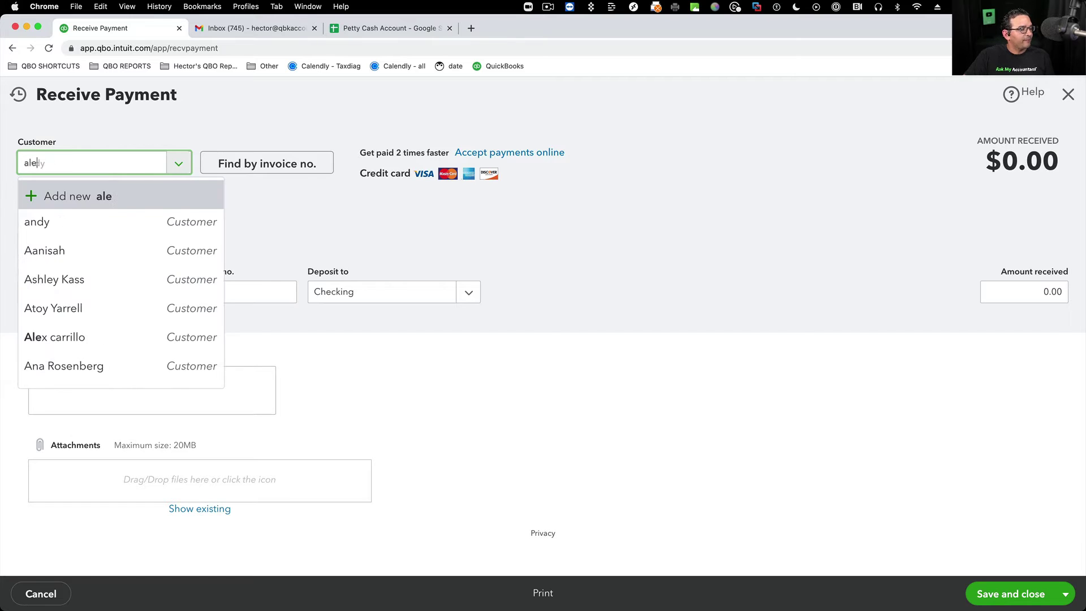
left_click(61, 221)
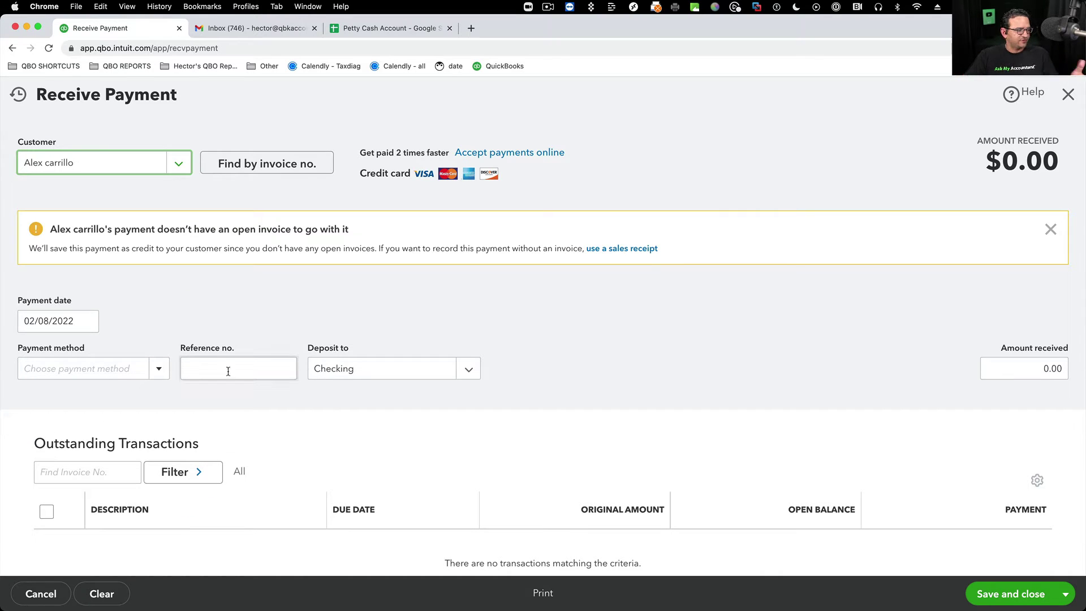
left_click(1020, 370)
type("10")
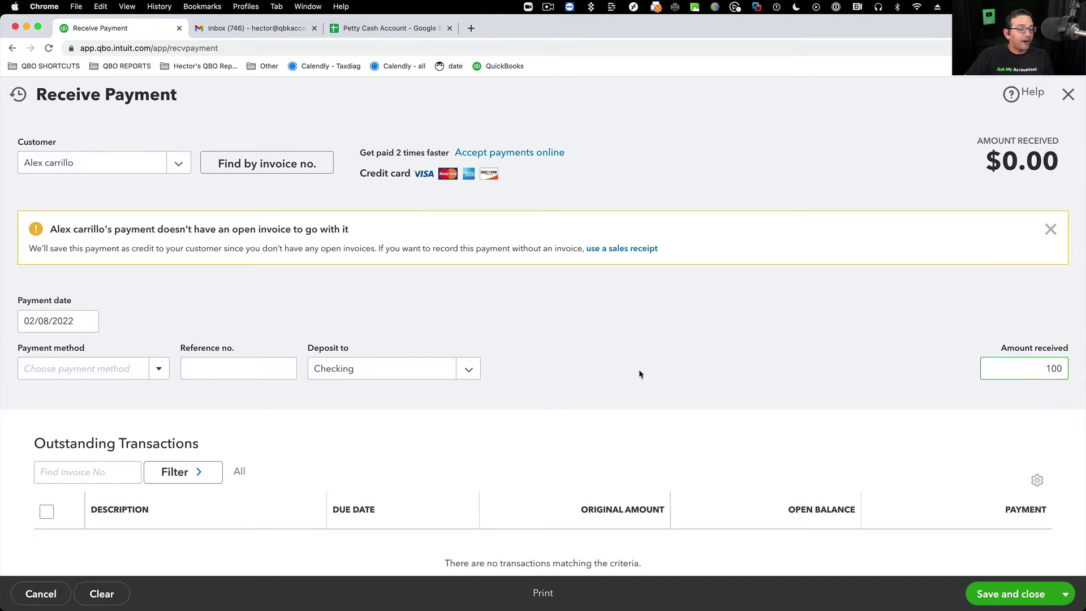
left_click(469, 369)
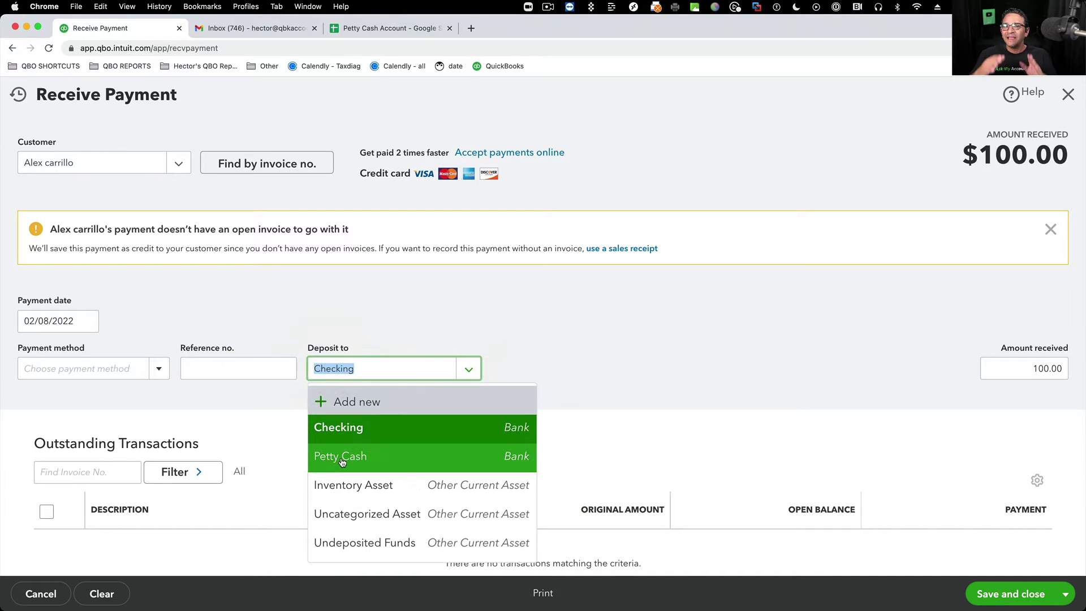
left_click(350, 459)
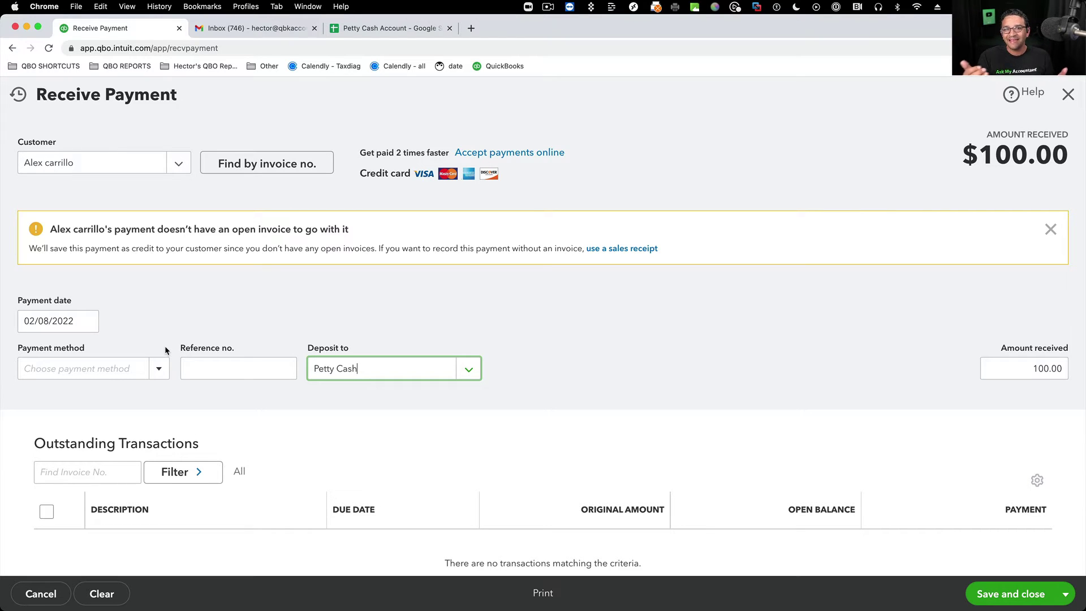
- Set payment method to Cash, keep Petty Cash, and save the $100.00 payment as a credit
key("super+equal")
key("super+equal")
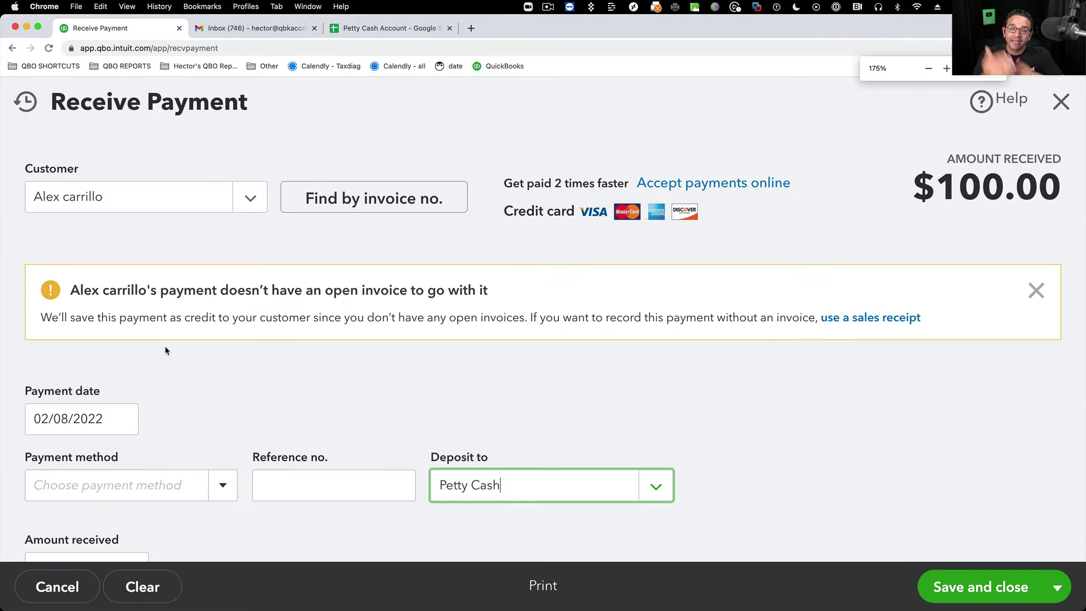
key("super+minus")
left_click(187, 429)
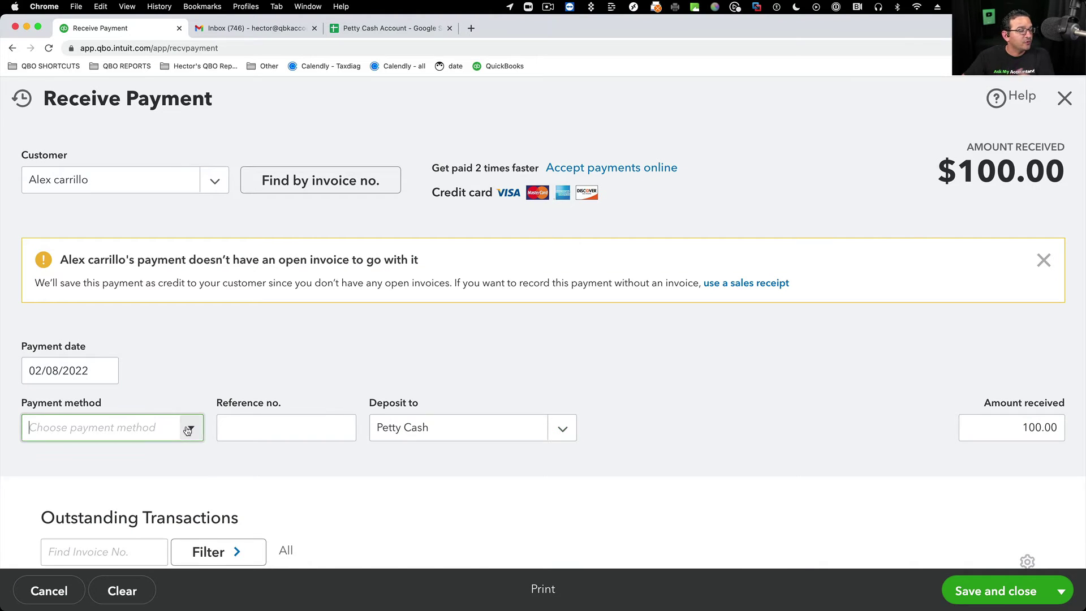
left_click(190, 428)
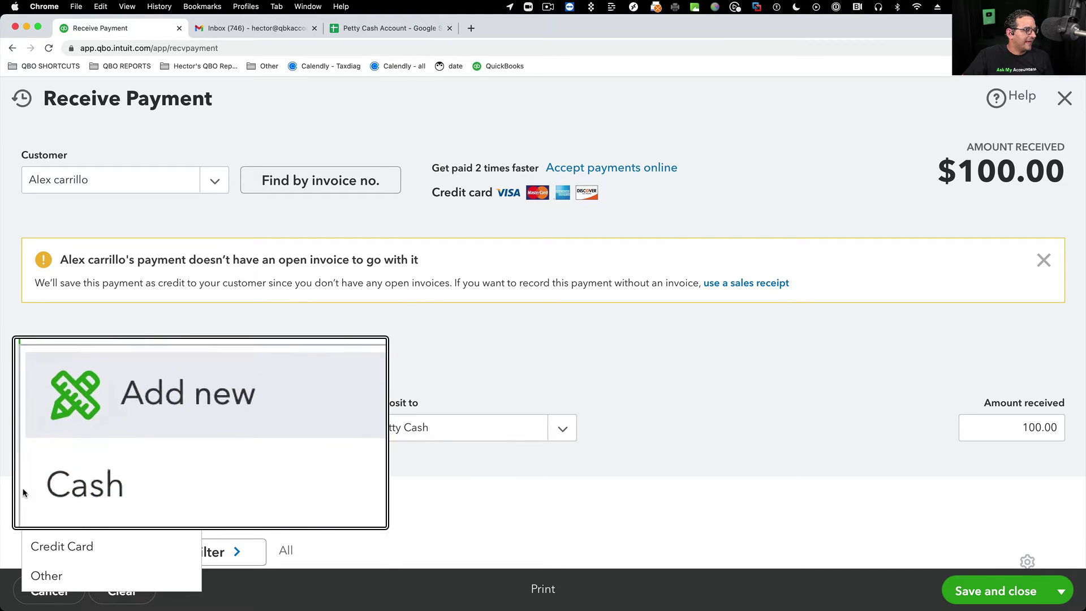
left_click(43, 487)
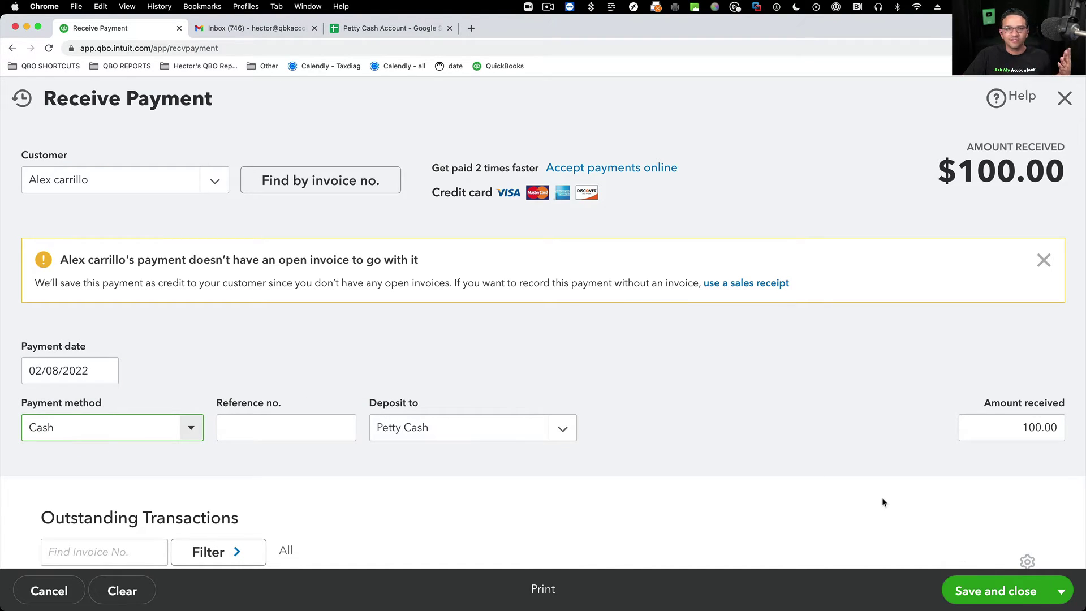
left_click(574, 435)
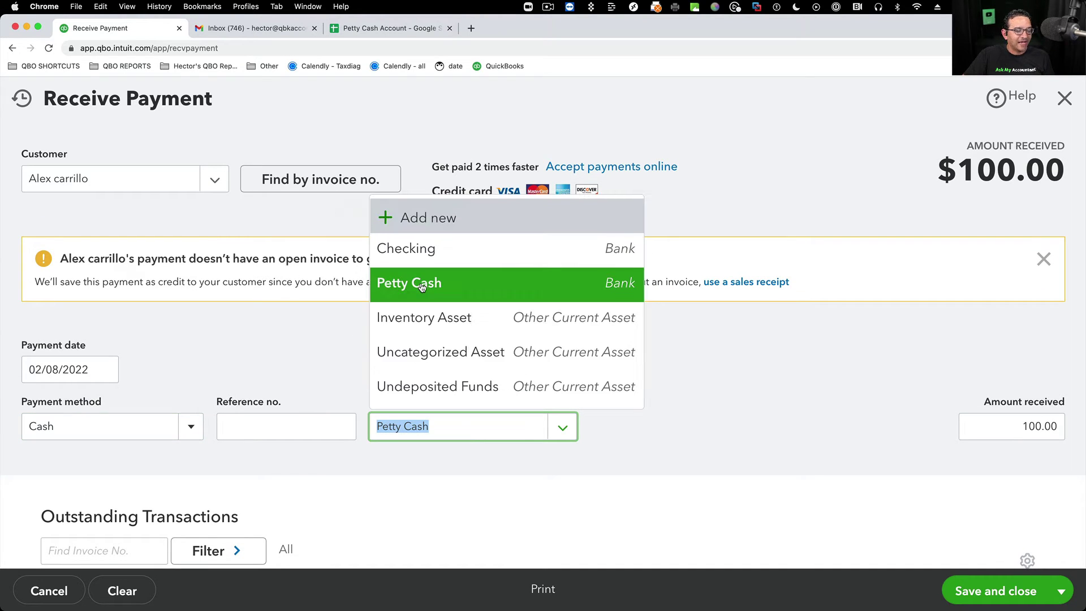
left_click(693, 430)
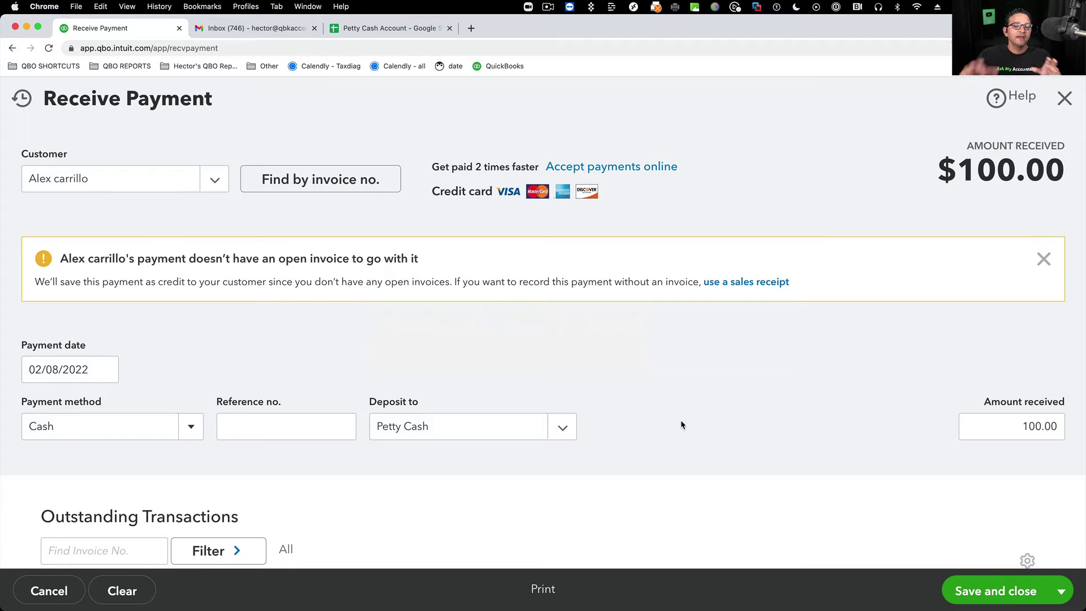
left_click(1010, 602)
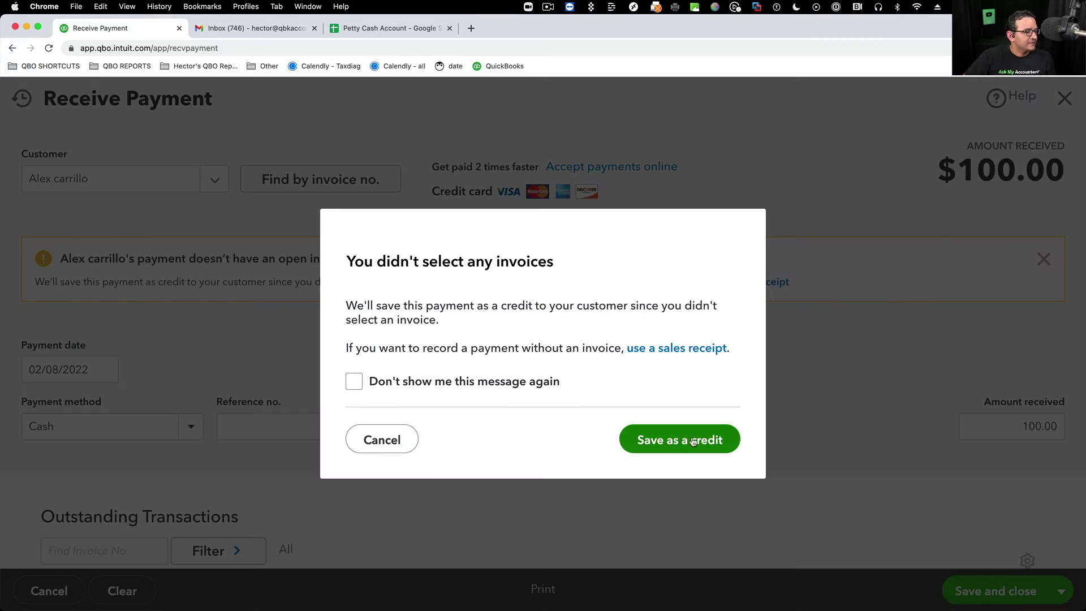
left_click(645, 441)
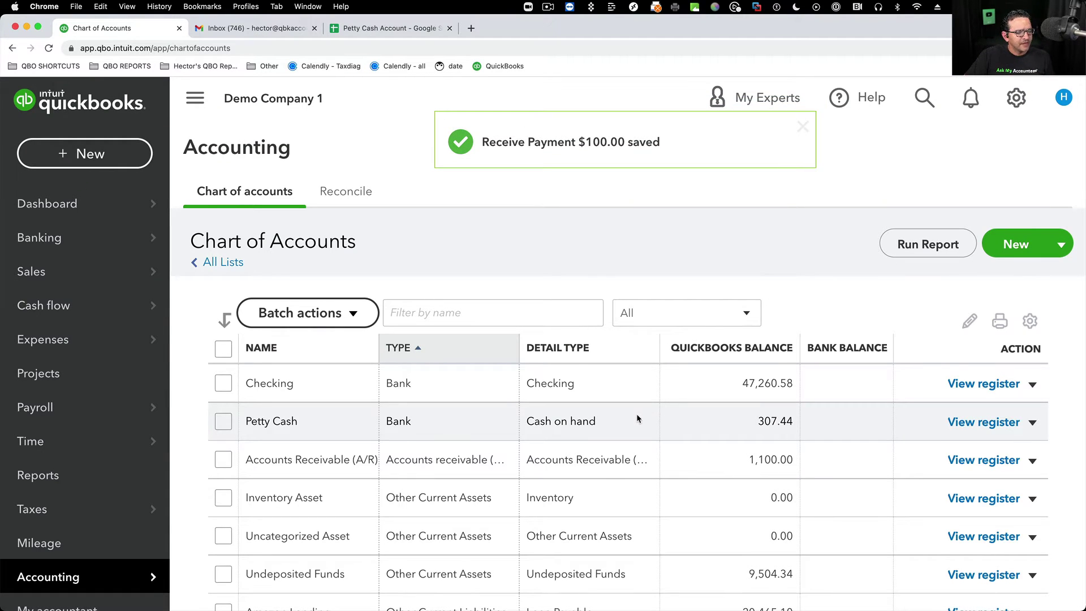
- Open the Petty Cash register and zoom out to see all transactions, ending at $307.44
left_click(986, 423)
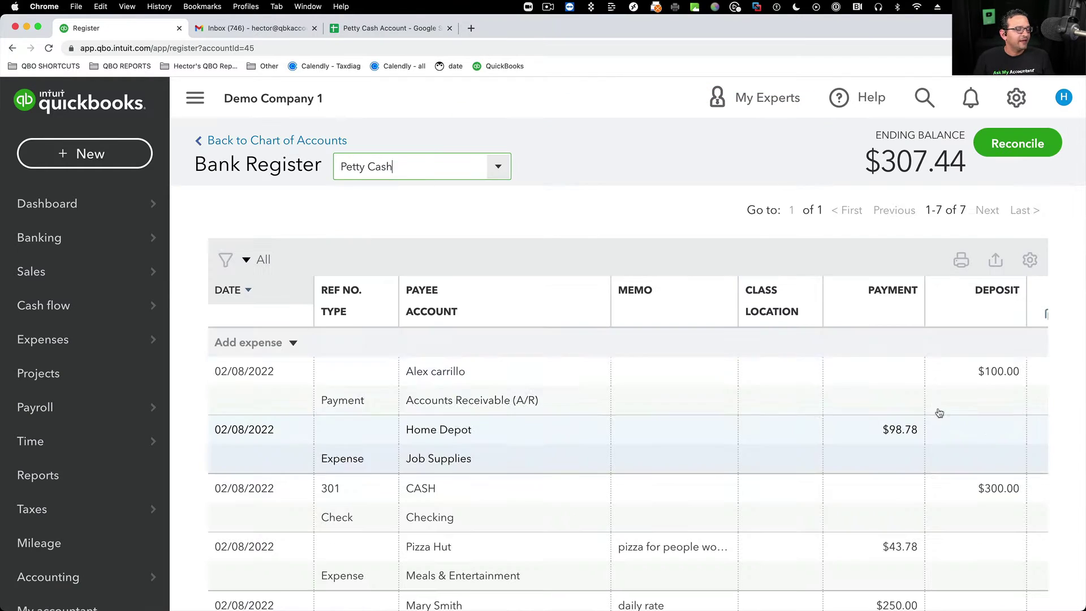
scroll(866, 412, "down", 3)
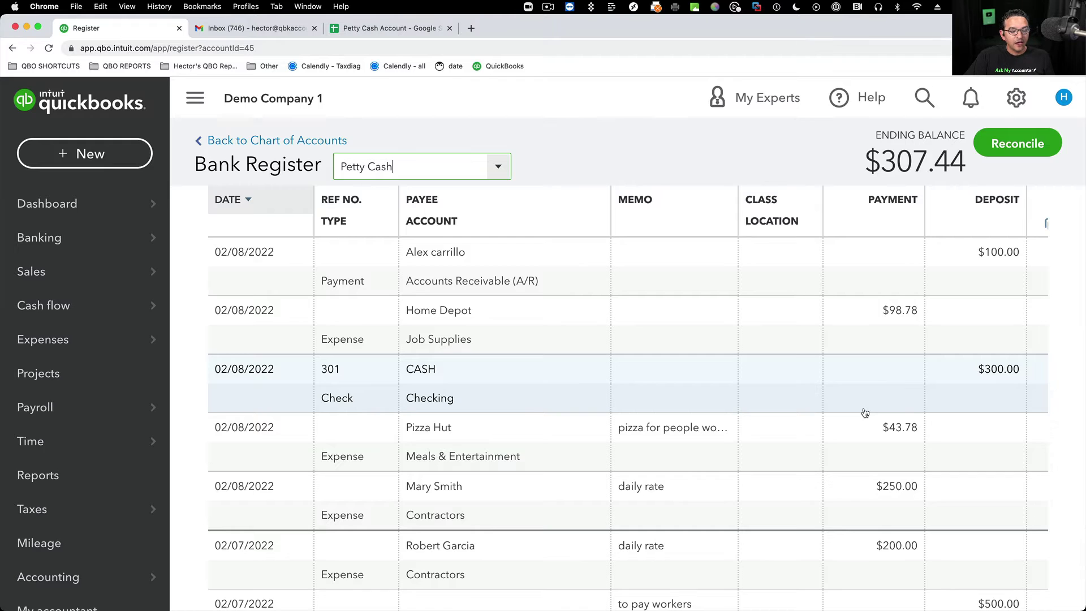
key("super+minus")
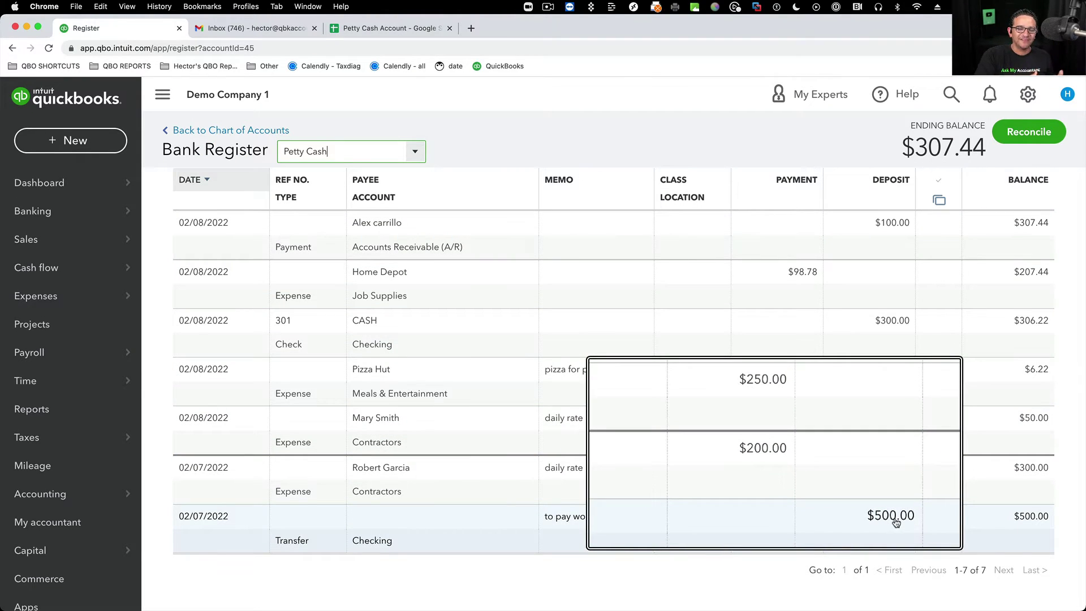
scroll(815, 487, "up", 2)
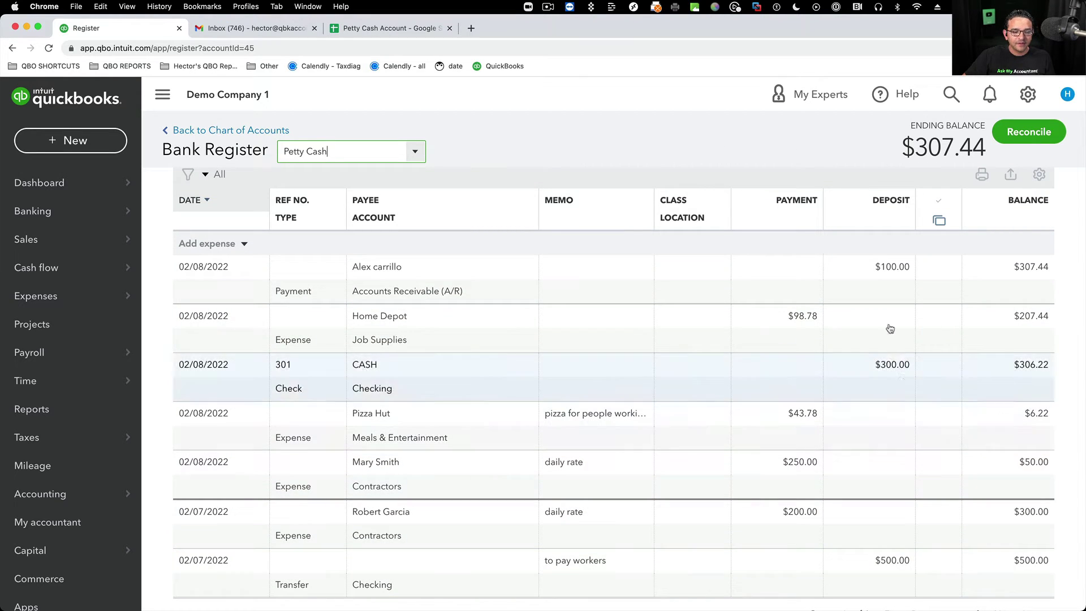
scroll(891, 373, "down", 3)
scroll(888, 453, "up", 4)
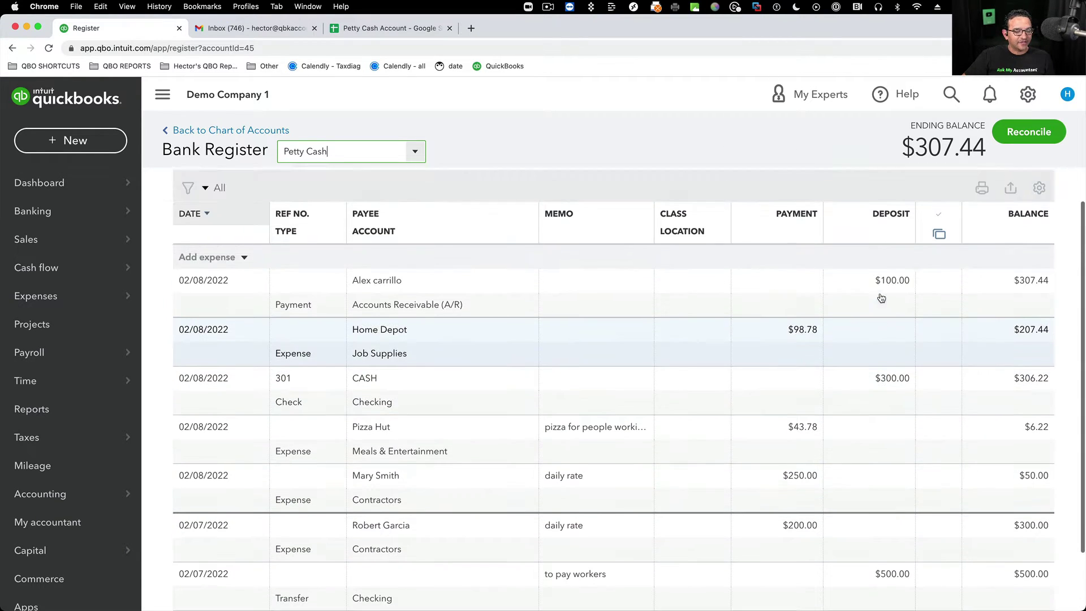
scroll(889, 419, "down", 2)
scroll(882, 362, "up", 2)
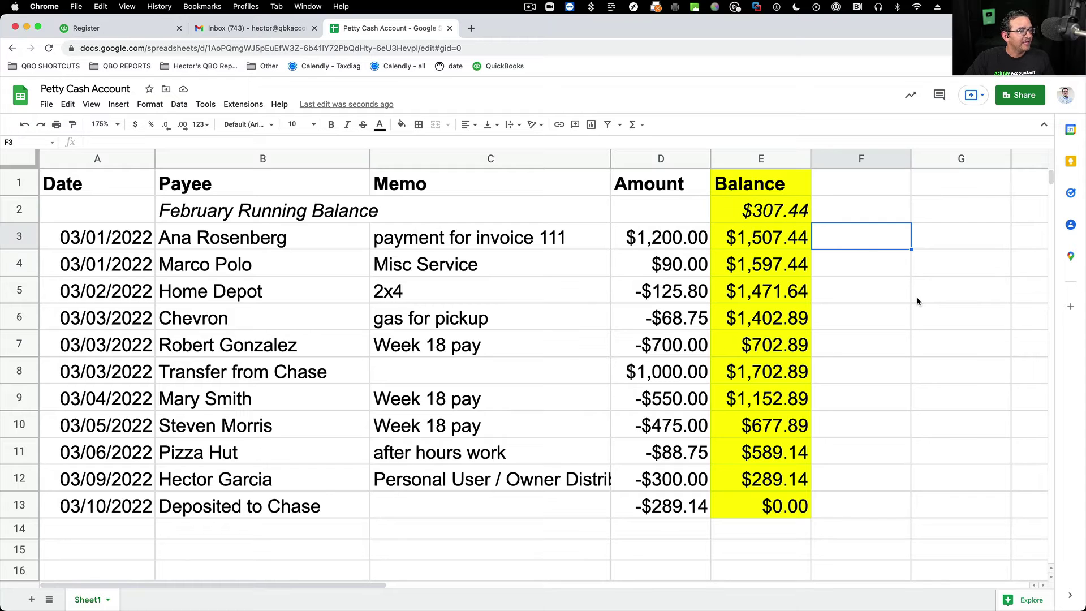
- Review the Date, Payee and Memo columns, noting the blank memo in row 8
left_click(547, 362)
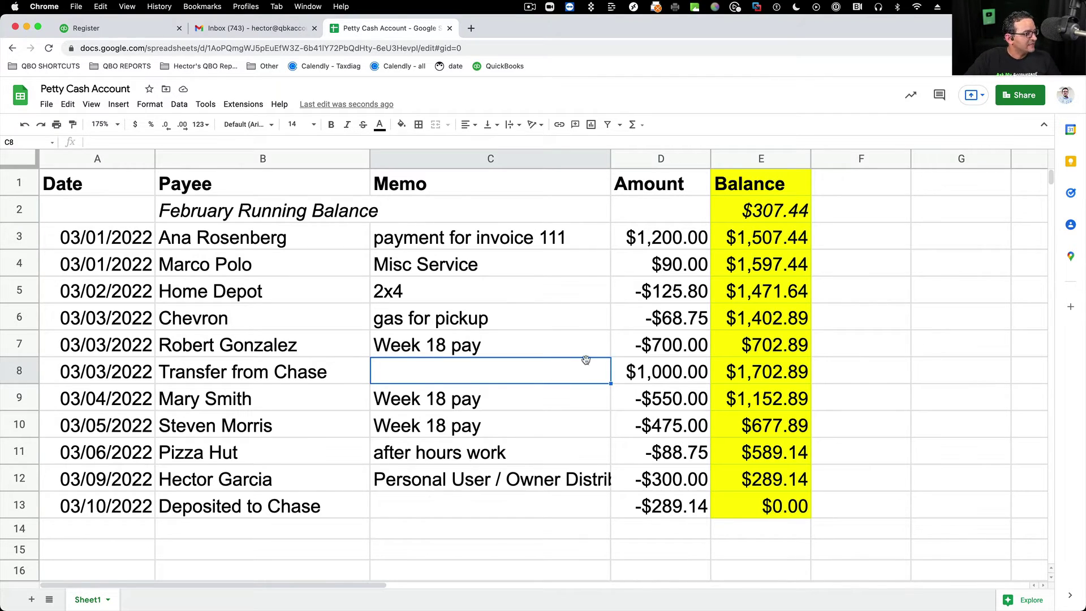
left_click(102, 159)
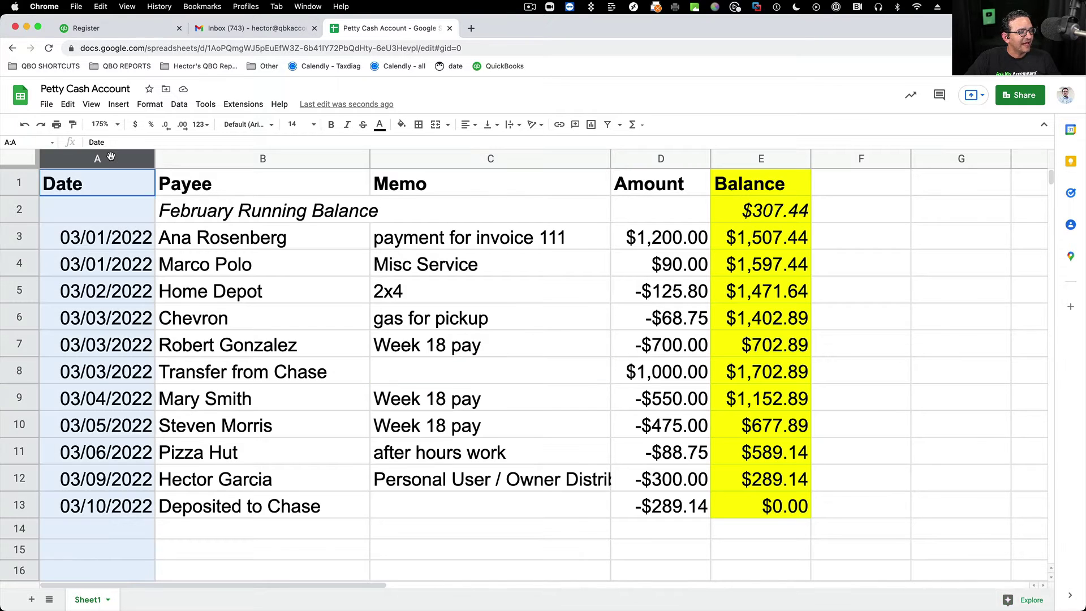
left_click(277, 159)
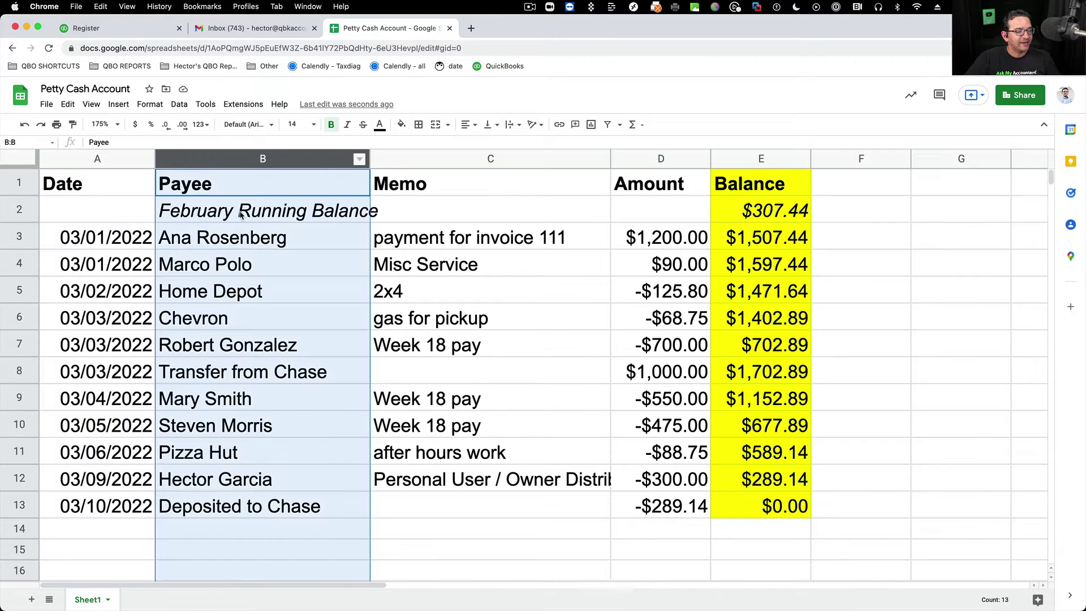
left_click(244, 236)
left_click_drag(244, 338, 243, 505)
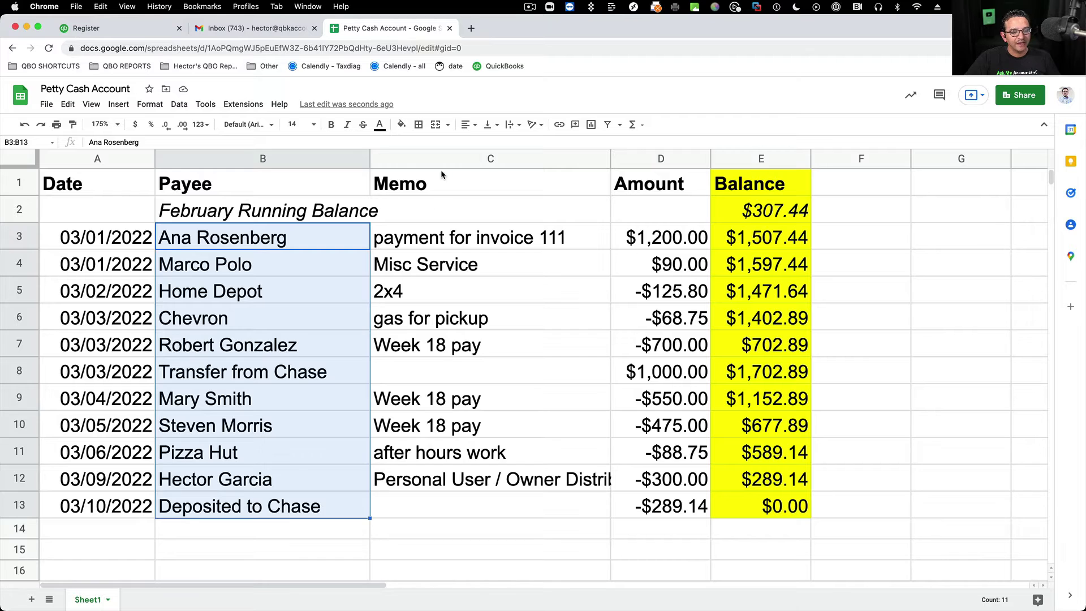
left_click(449, 162)
left_click_drag(461, 238, 461, 478)
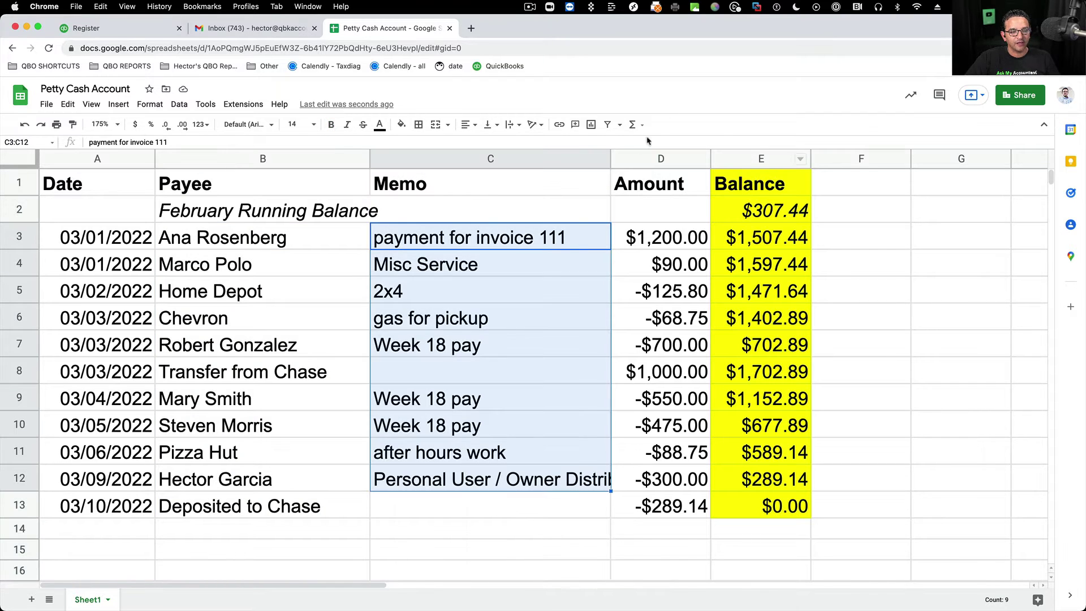
- Review the Amount column and the running balance formula in E6, then open the File menu
left_click(650, 159)
left_click(669, 243)
left_click_drag(670, 257, 670, 452)
left_click(762, 150)
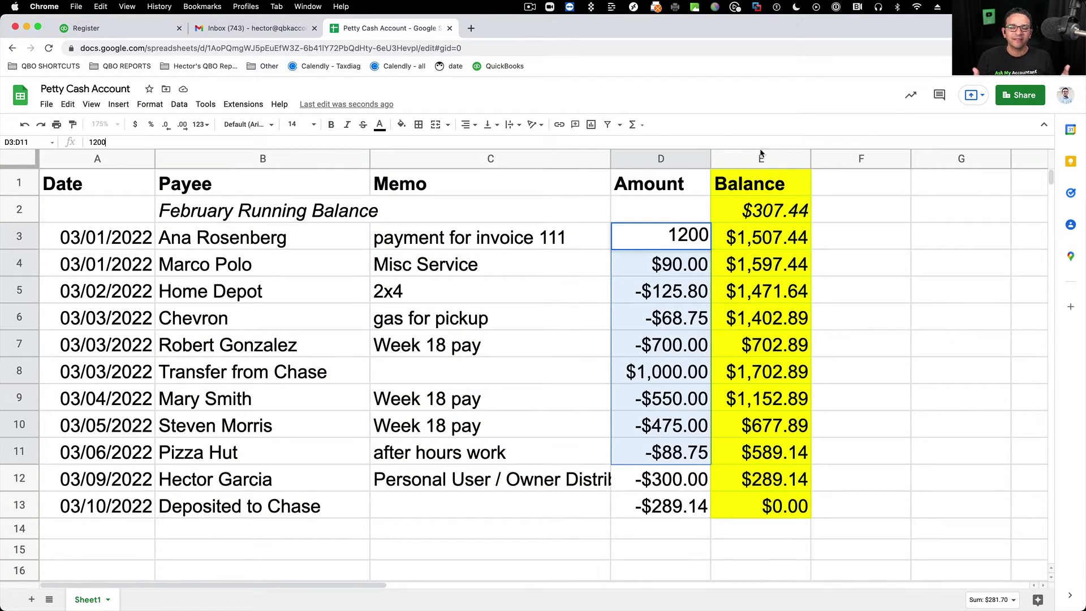
left_click(759, 159)
left_click(762, 318)
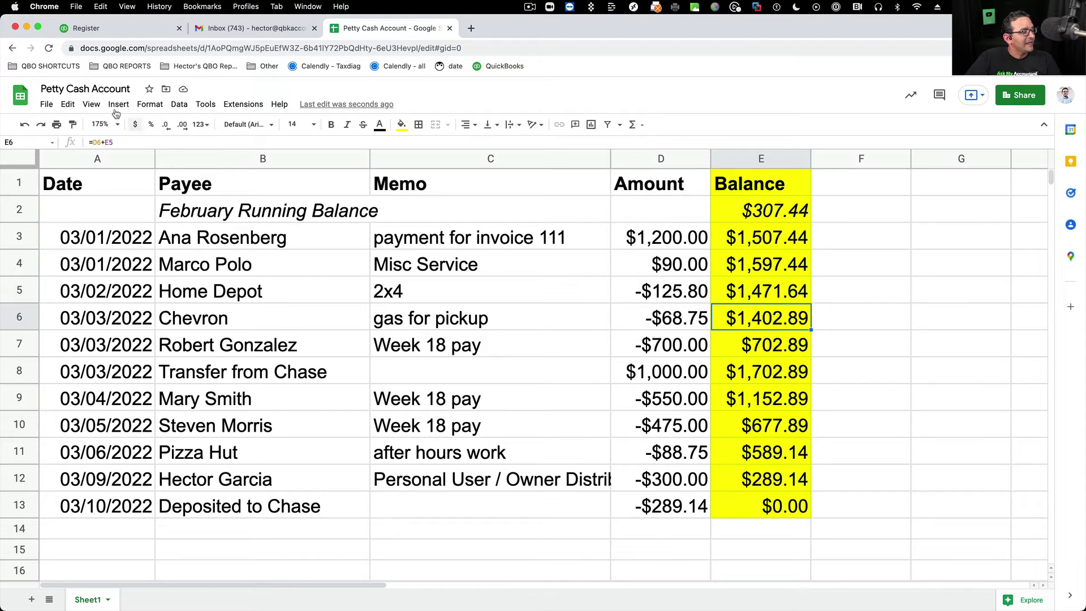
left_click(47, 105)
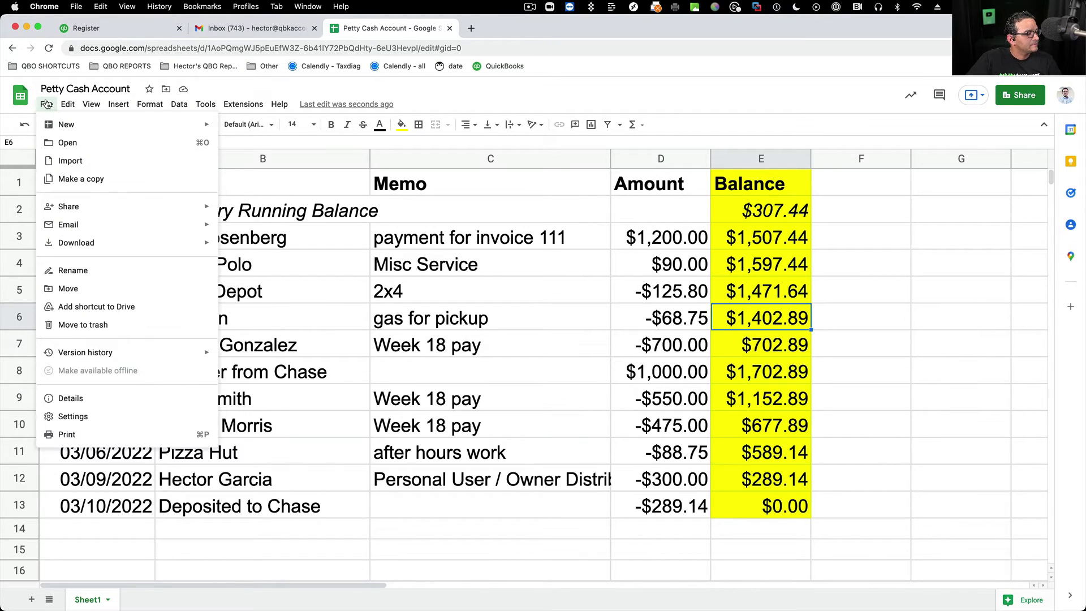
- Download the sheet as Comma Separated Values (.csv) and return to the QuickBooks register tab
mouse_move(95, 248)
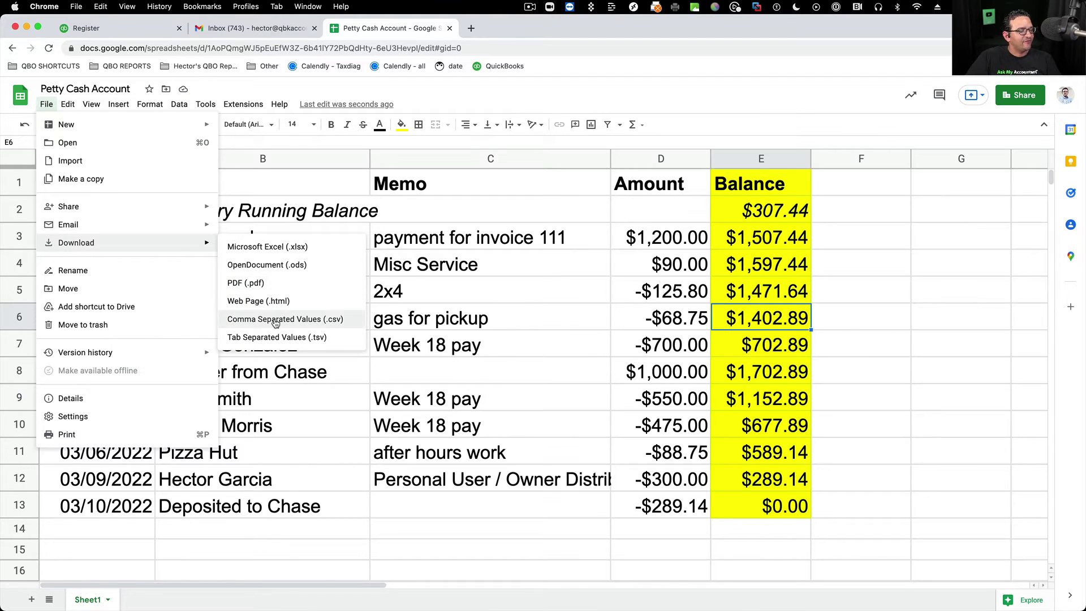
left_click(277, 389)
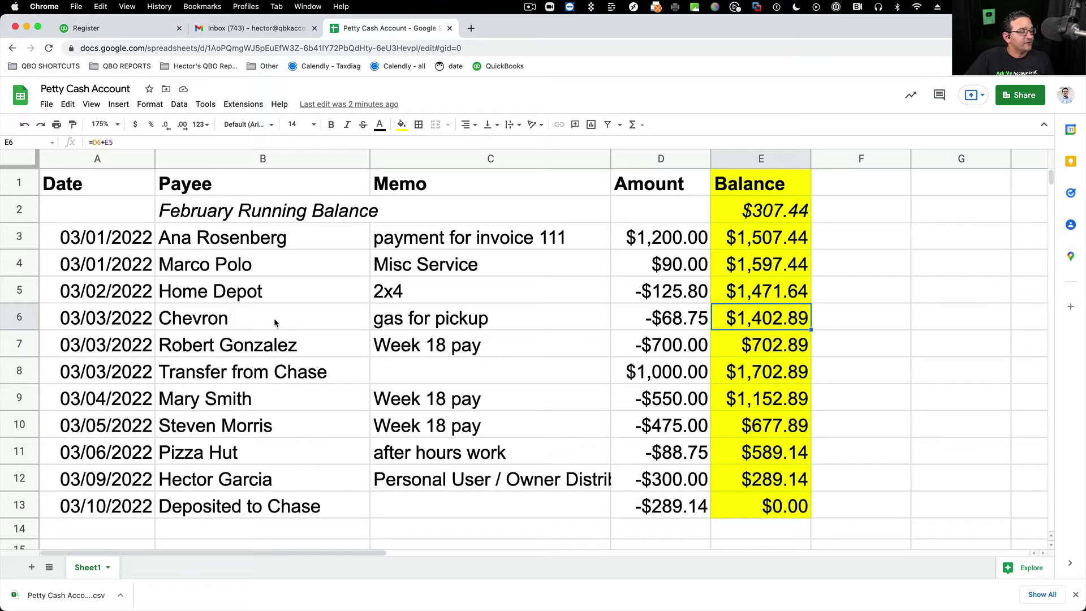
left_click(125, 29)
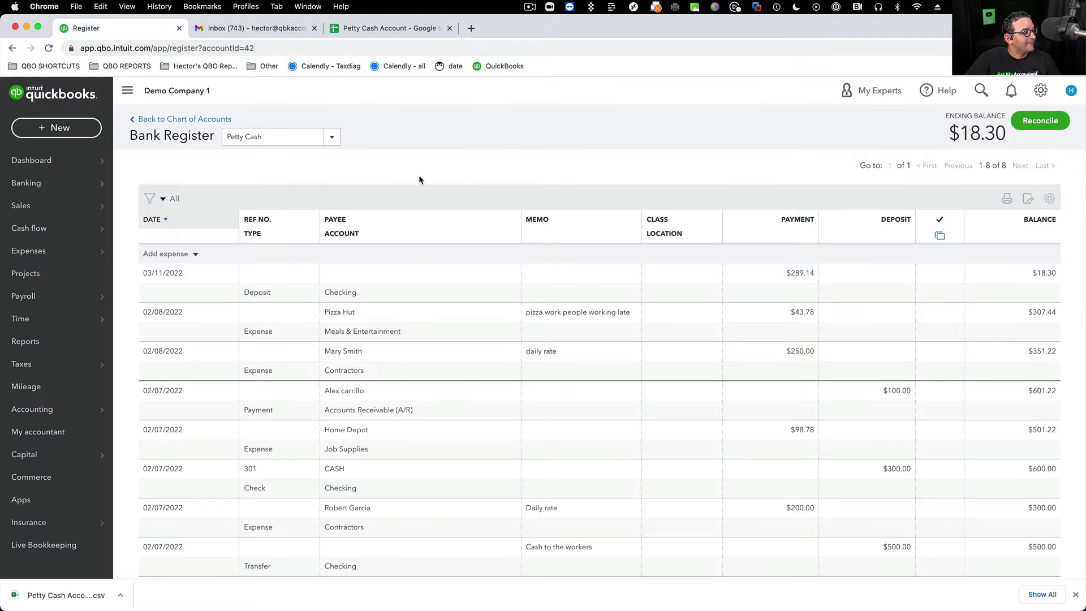
- Go to the Banking page and choose Upload transactions to import a file manually
mouse_move(23, 184)
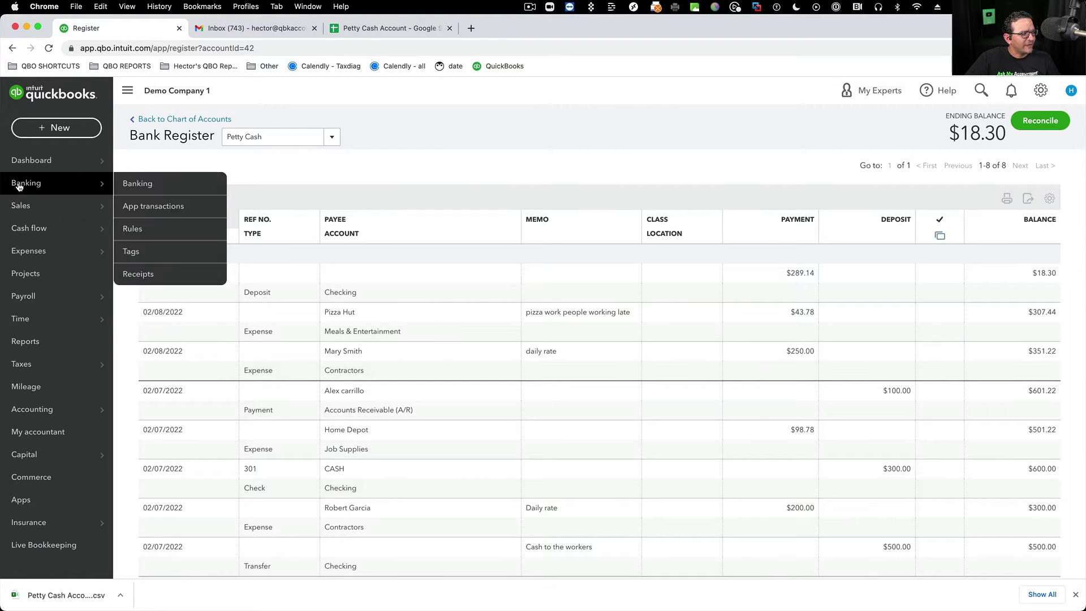
left_click(126, 187)
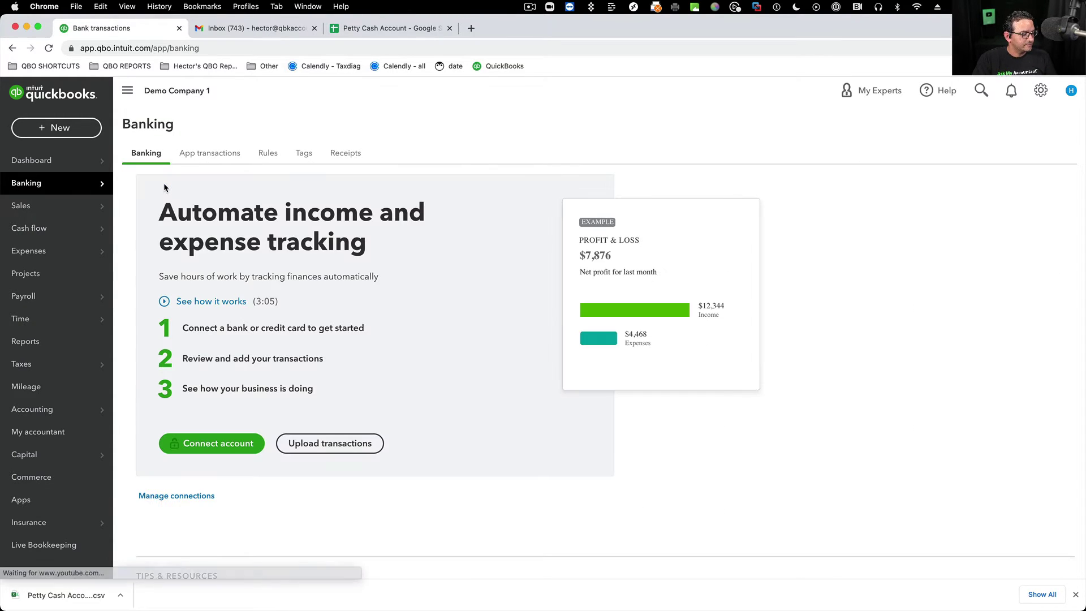
key("super+equal")
key("super+equal")
key("super+minus")
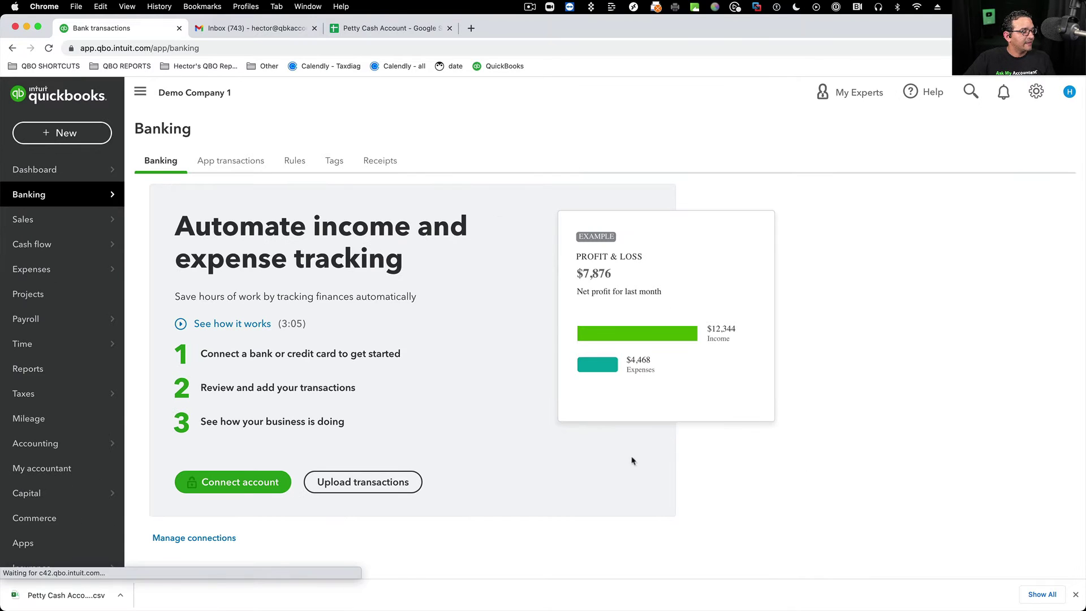
left_click(357, 488)
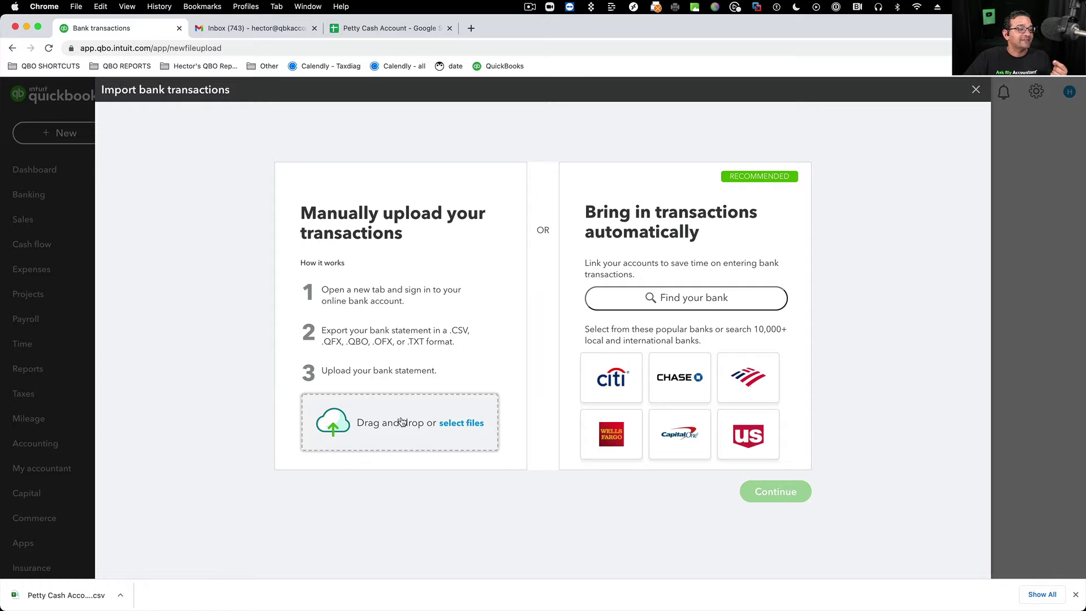
- Upload the file Petty Cash Account - Sheet1.csv
left_click(402, 422)
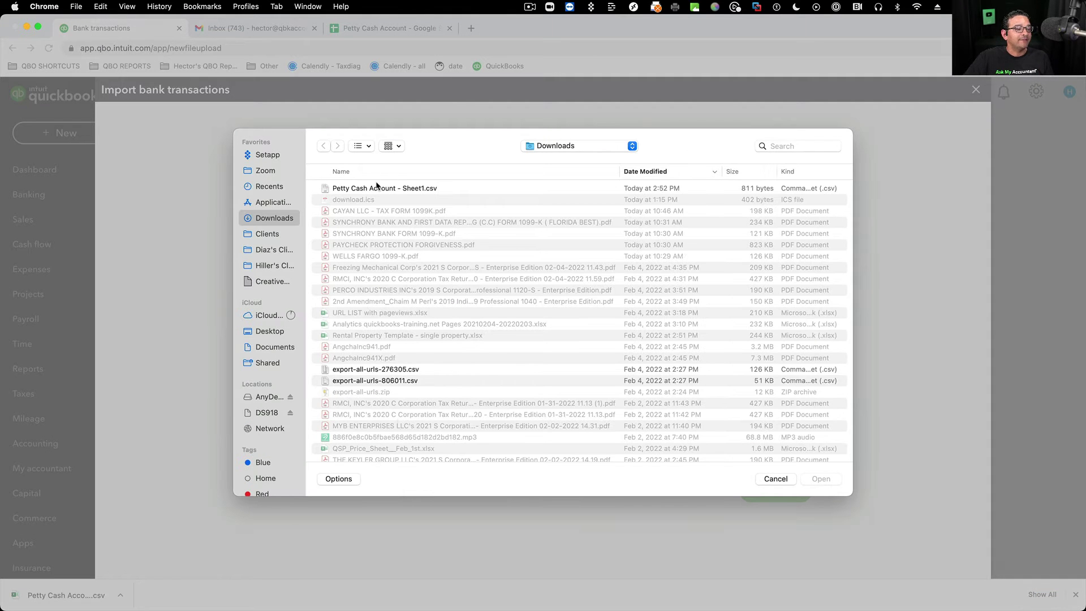
left_click(376, 188)
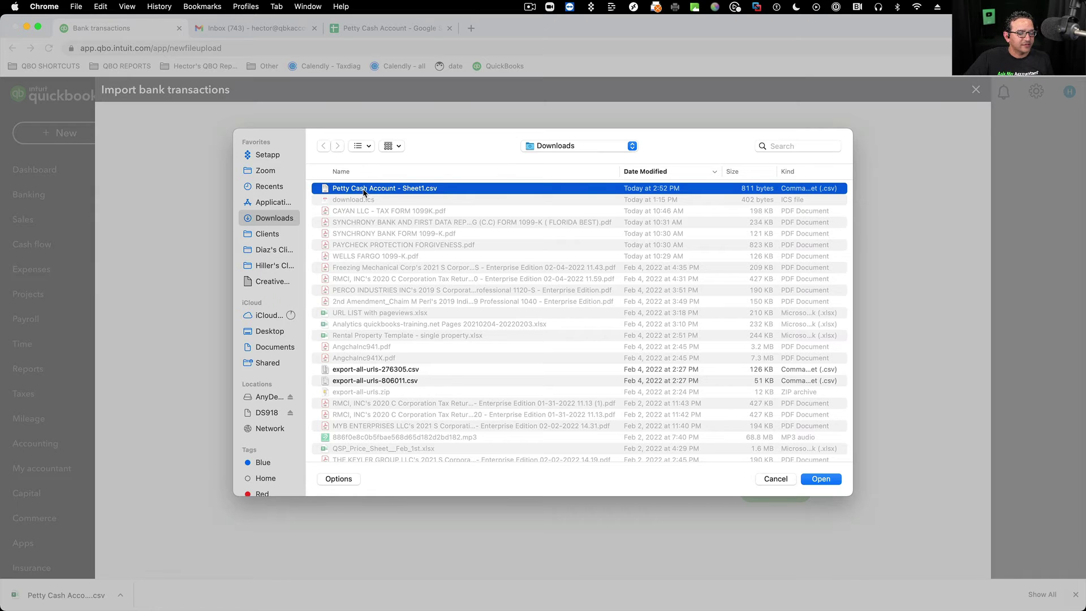
left_click(821, 479)
left_click(780, 489)
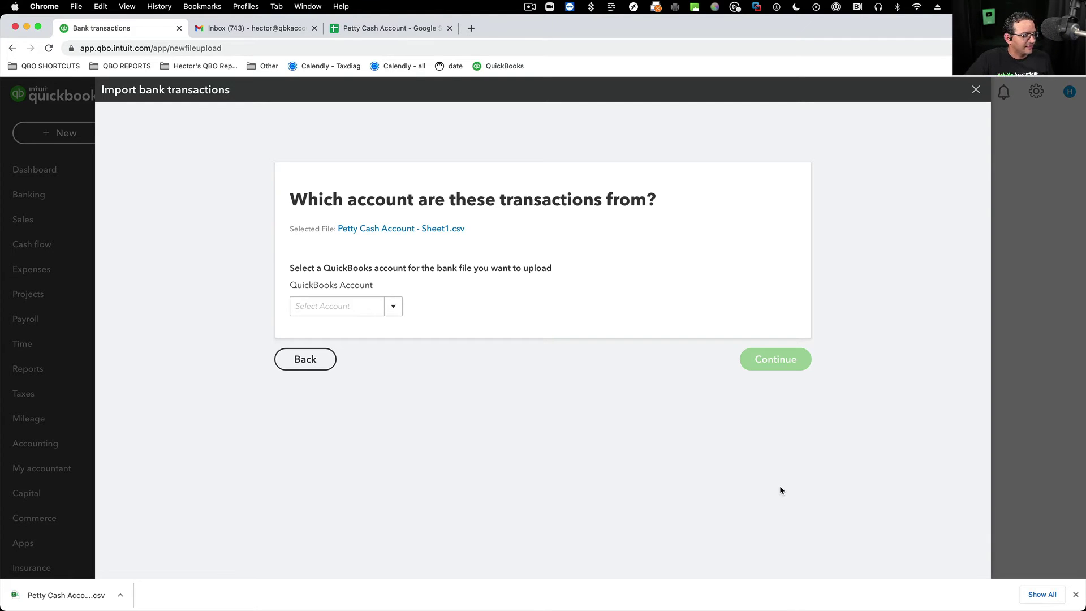
- Assign the uploaded file to the Petty Cash account and continue to file setup
left_click(393, 307)
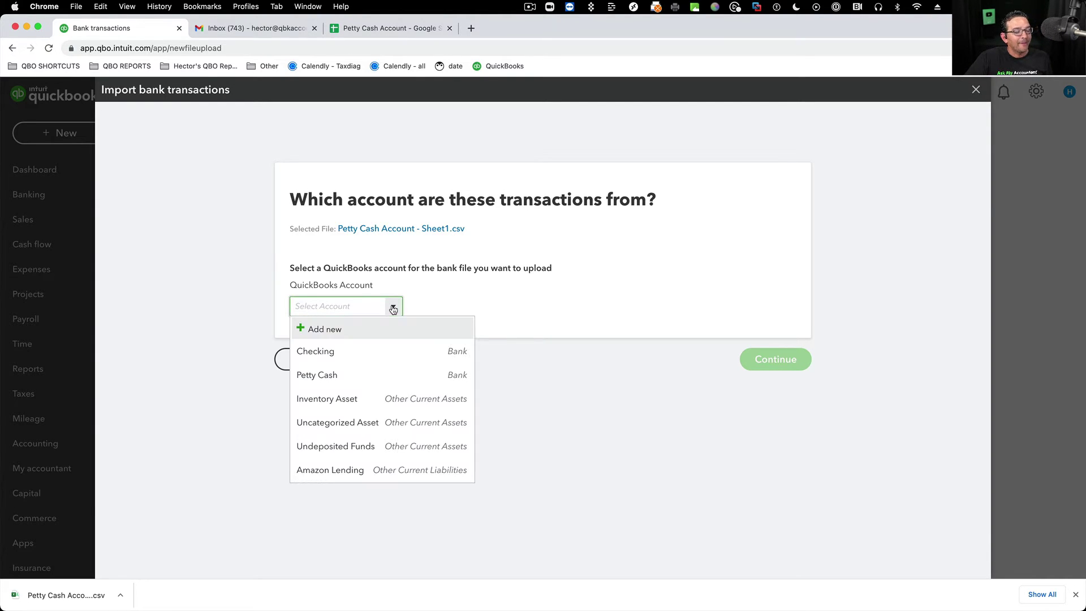
left_click(321, 375)
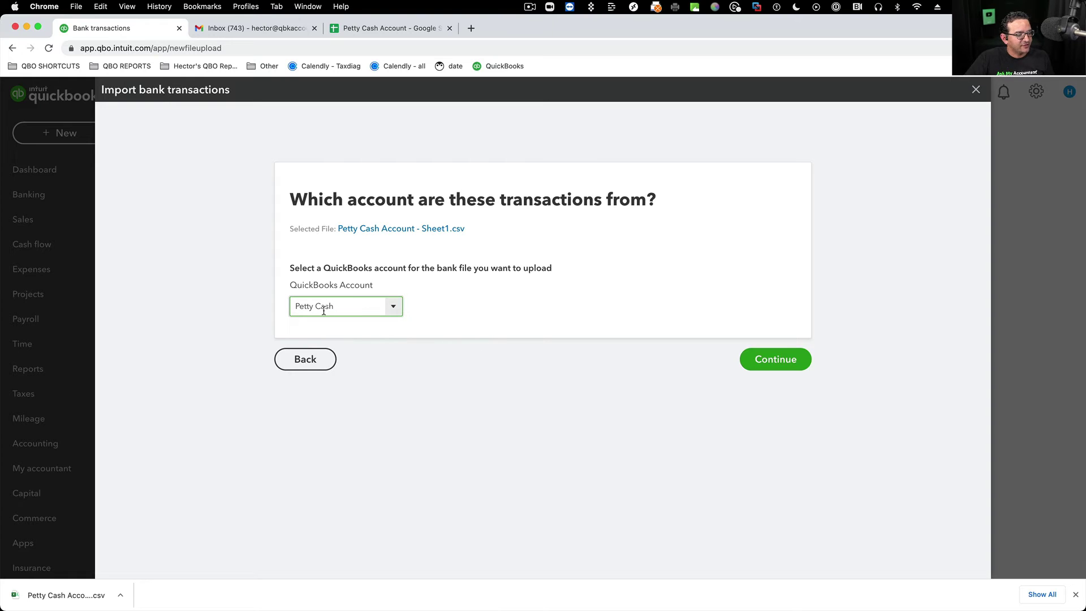
left_click(772, 365)
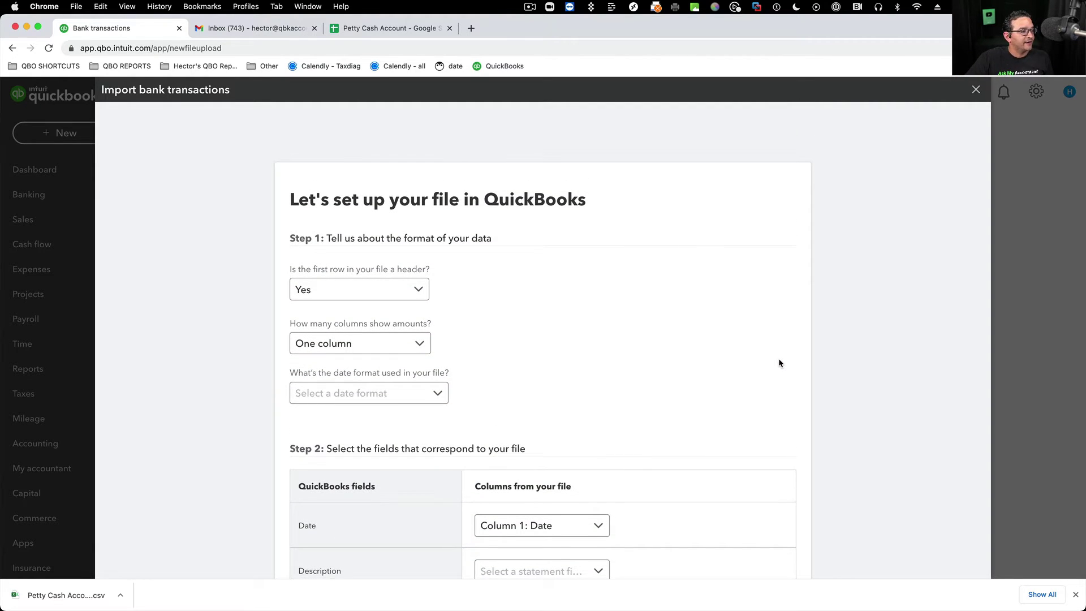
- Keep the first row as a header, checking the sheet's A1:E1 headers and D3:D12 amounts
left_click(417, 289)
left_click(308, 317)
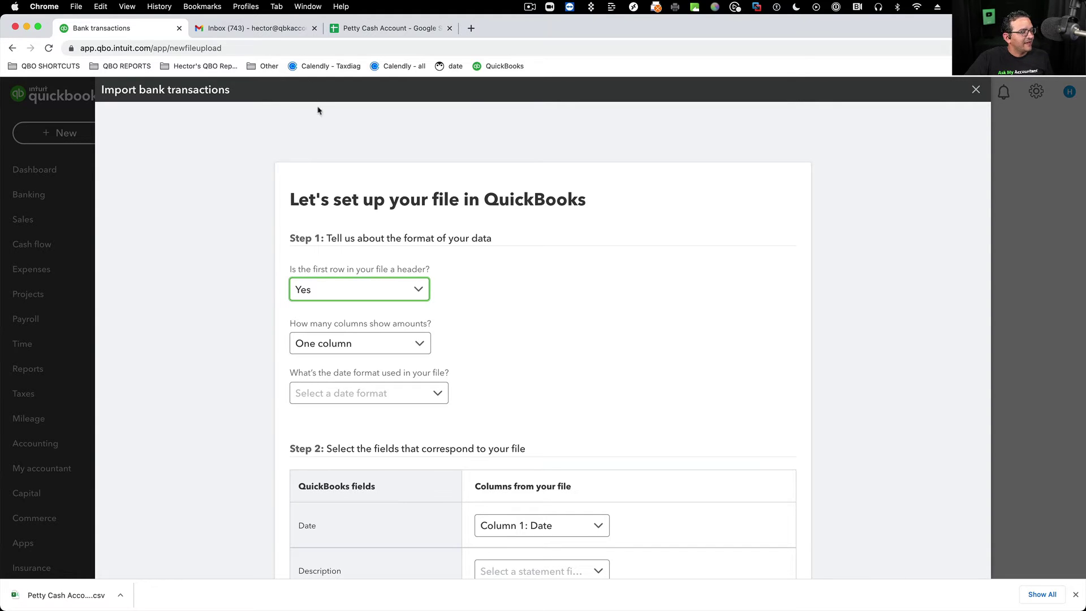
left_click(381, 33)
left_click_drag(79, 184, 781, 184)
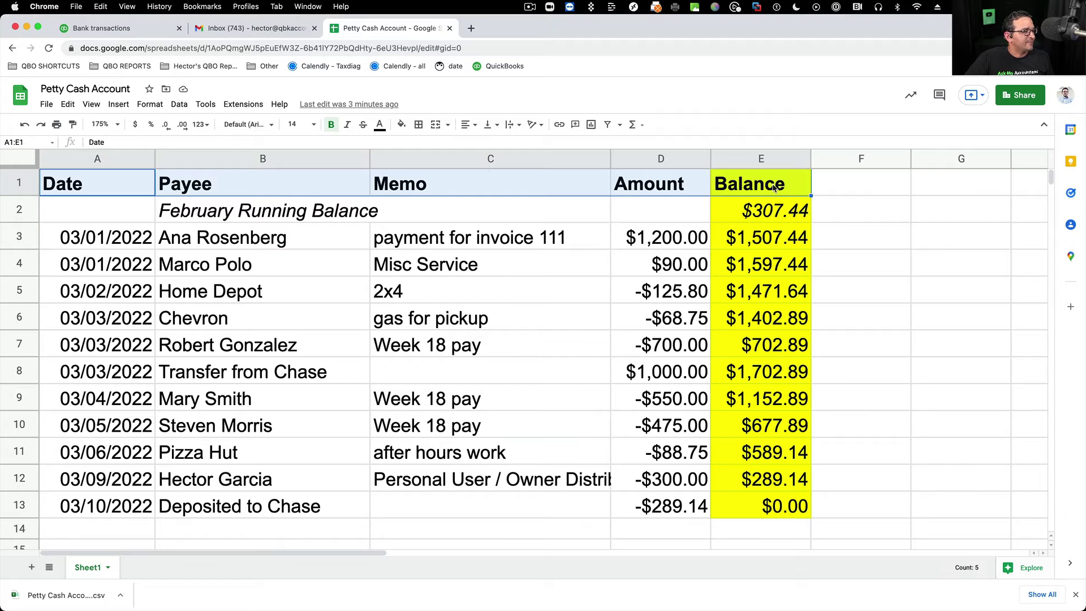
left_click(129, 30)
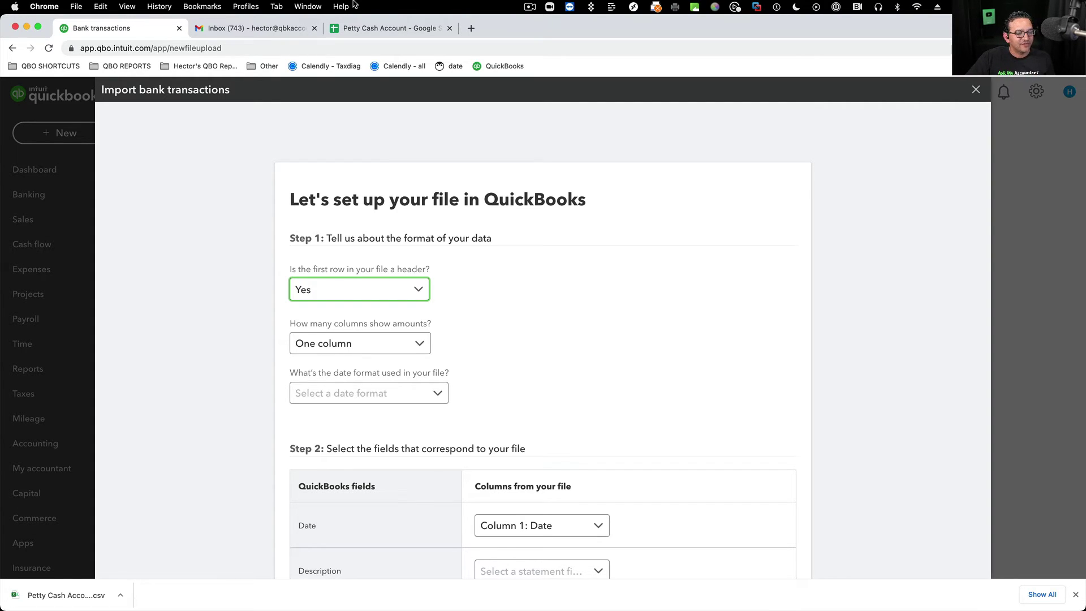
left_click(385, 28)
left_click_drag(659, 238, 660, 479)
left_click(67, 24)
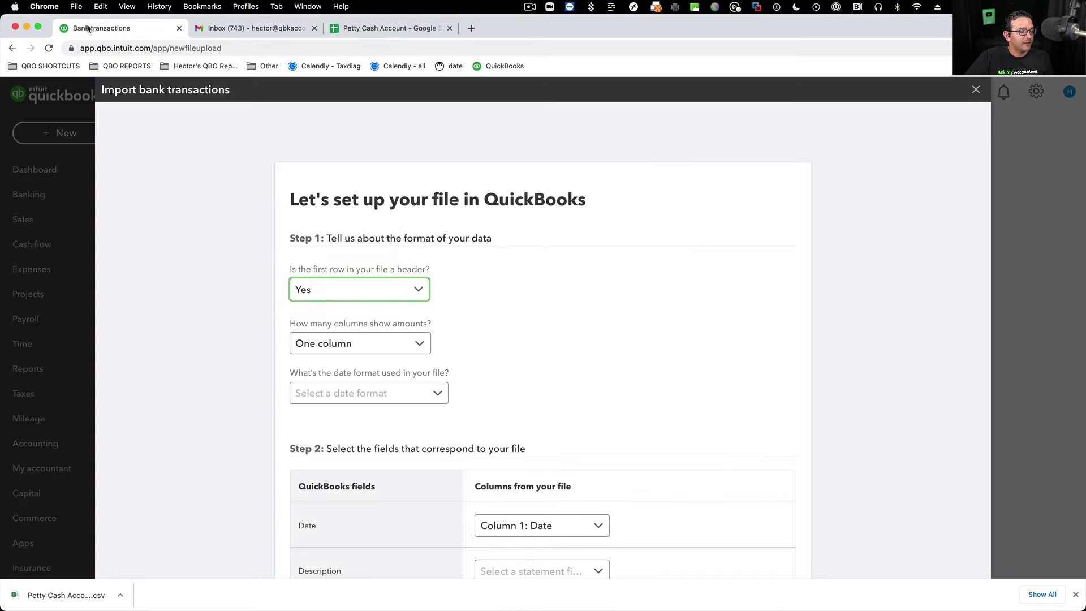
- Use a single amount column and the MM/dd/yyyy date format, checking the sheet's Date column
left_click(417, 345)
left_click(332, 373)
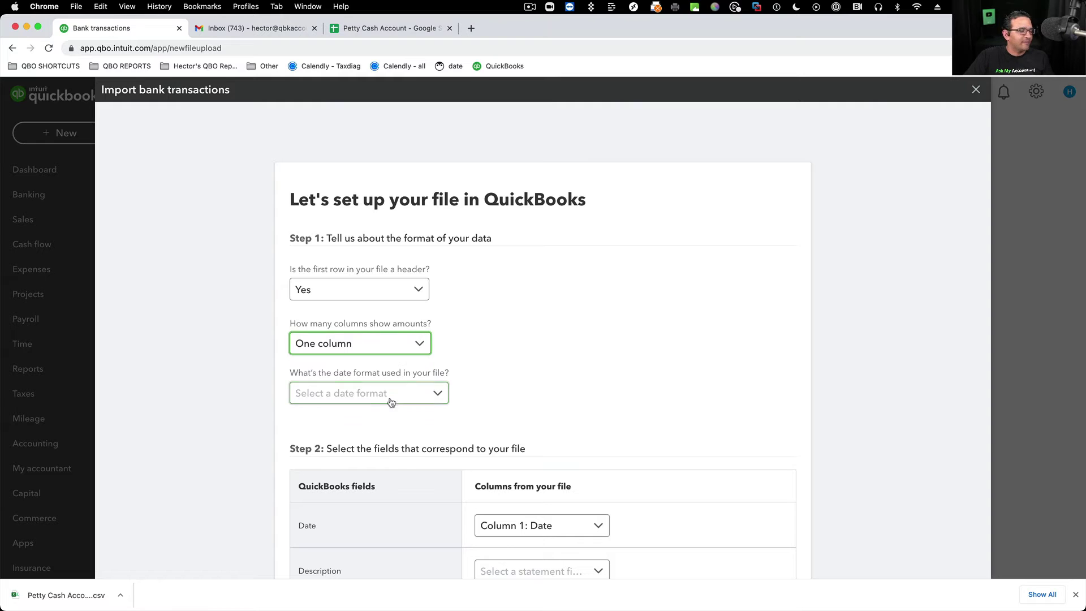
left_click(392, 395)
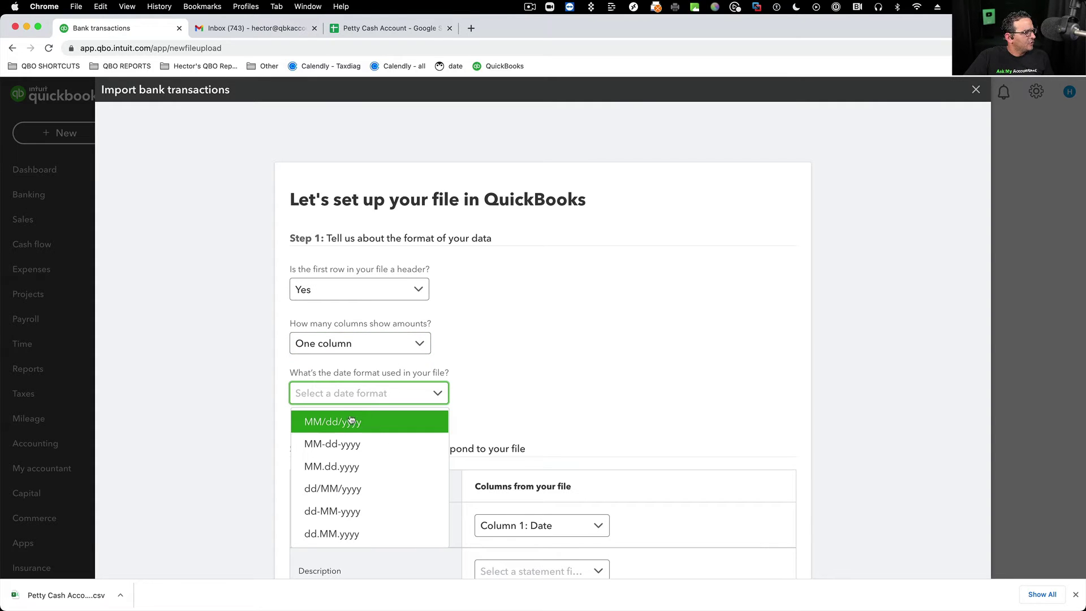
left_click(332, 421)
left_click(390, 28)
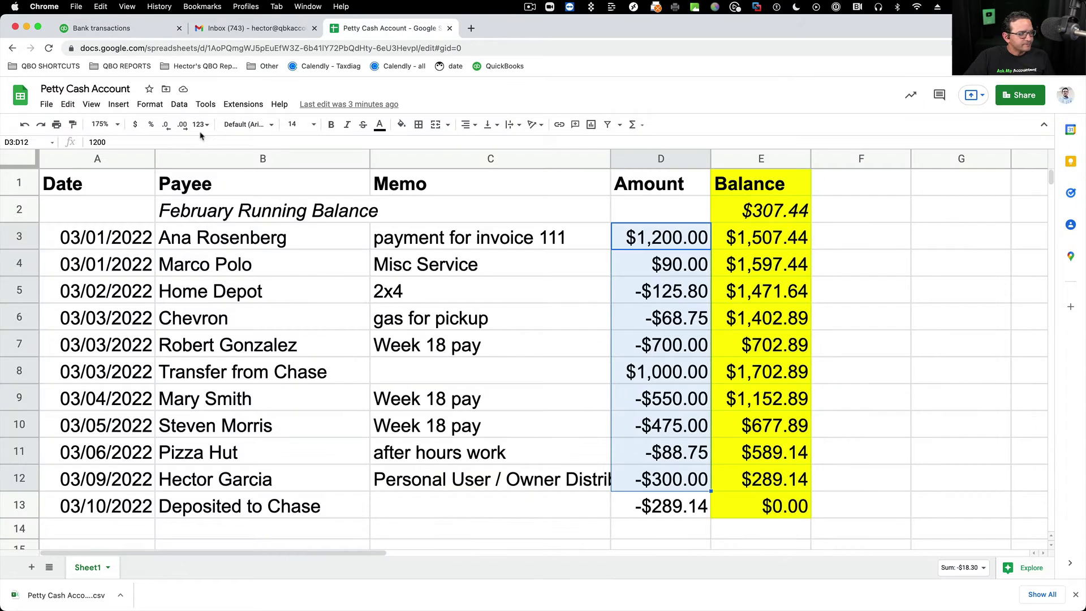
left_click(108, 240)
left_click(103, 158)
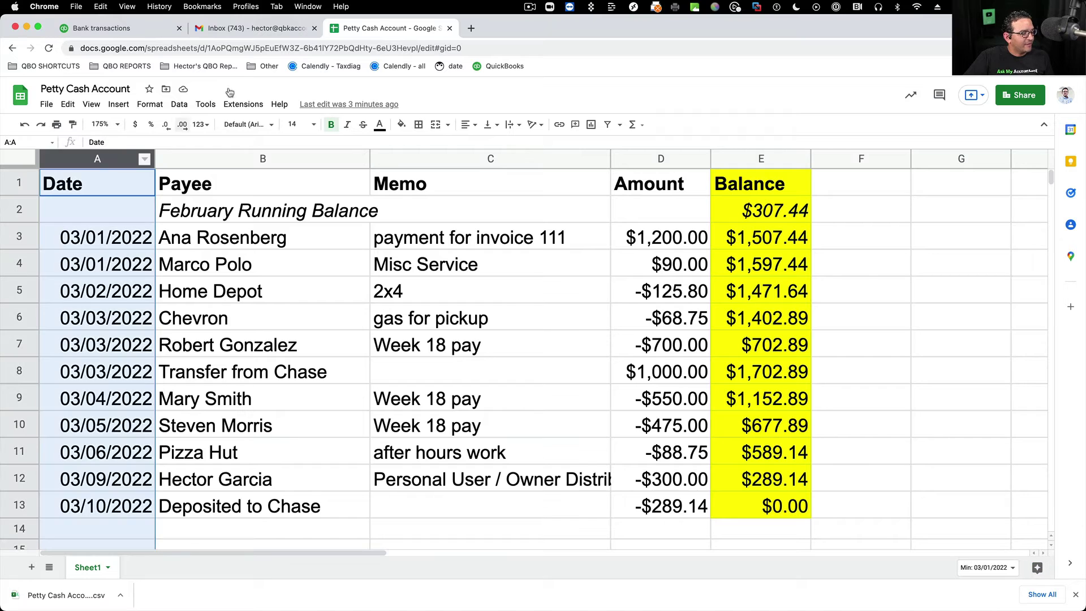
left_click(121, 29)
- Map Date to Column 1: Date and Description to Column 2: Payee
scroll(509, 402, "down", 3)
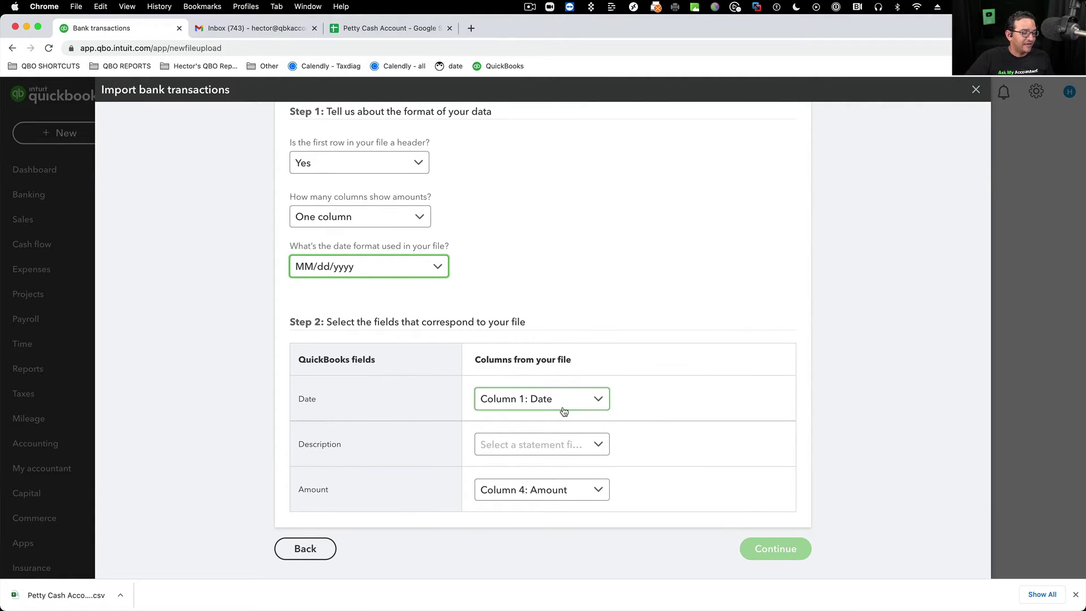
left_click(565, 412)
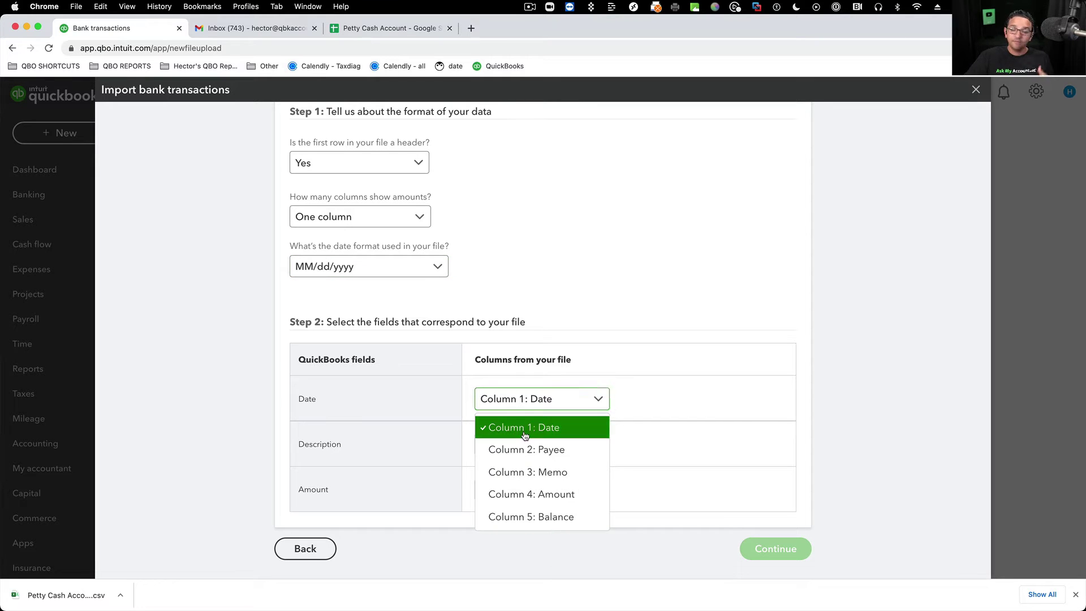
left_click(529, 431)
left_click(529, 447)
left_click(597, 447)
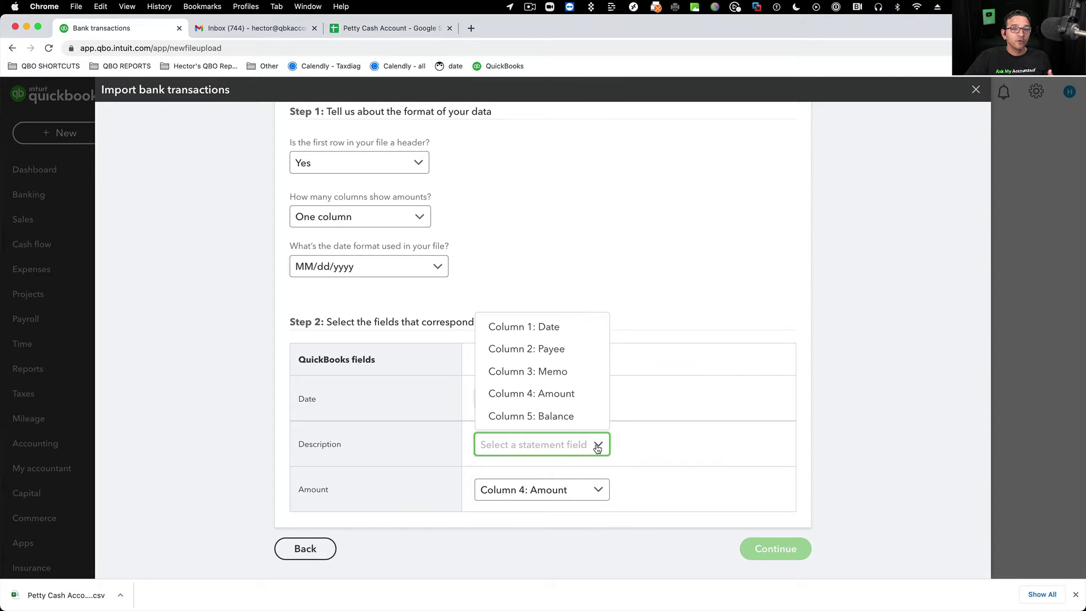
left_click(598, 447)
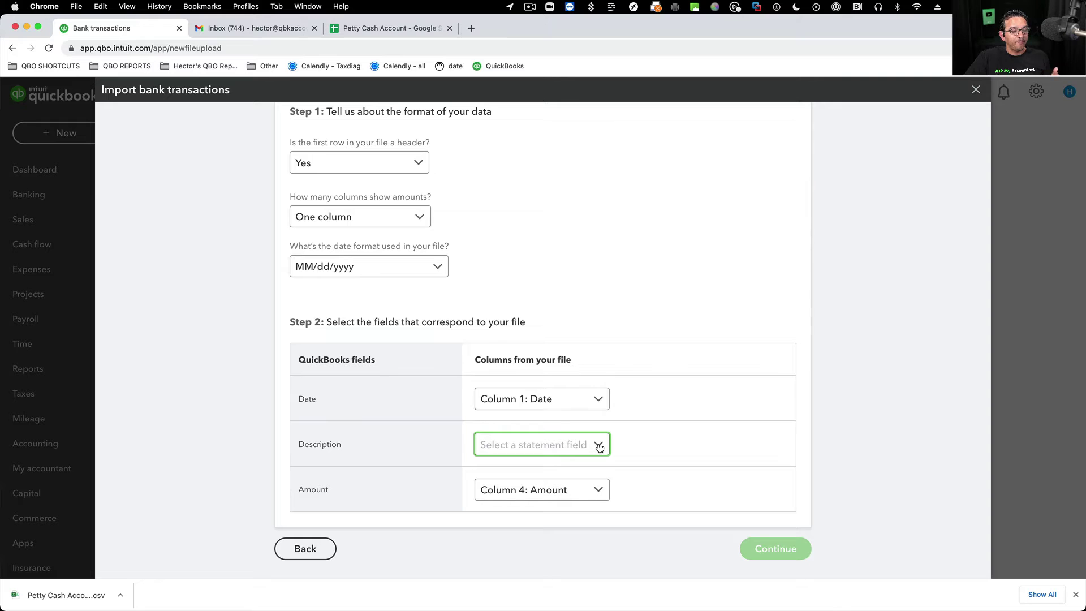
left_click(598, 446)
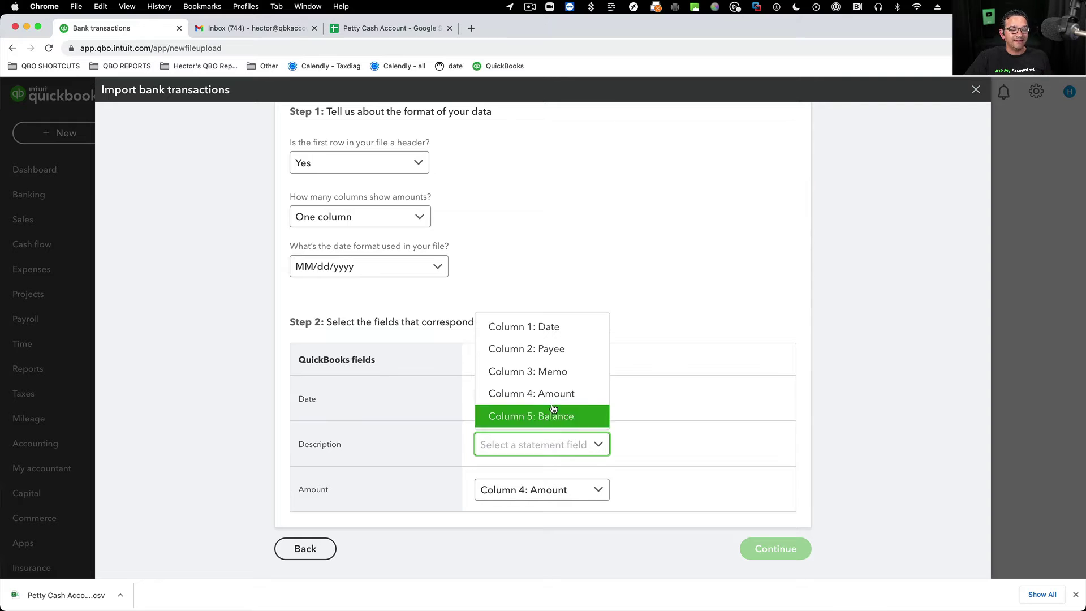
left_click(526, 349)
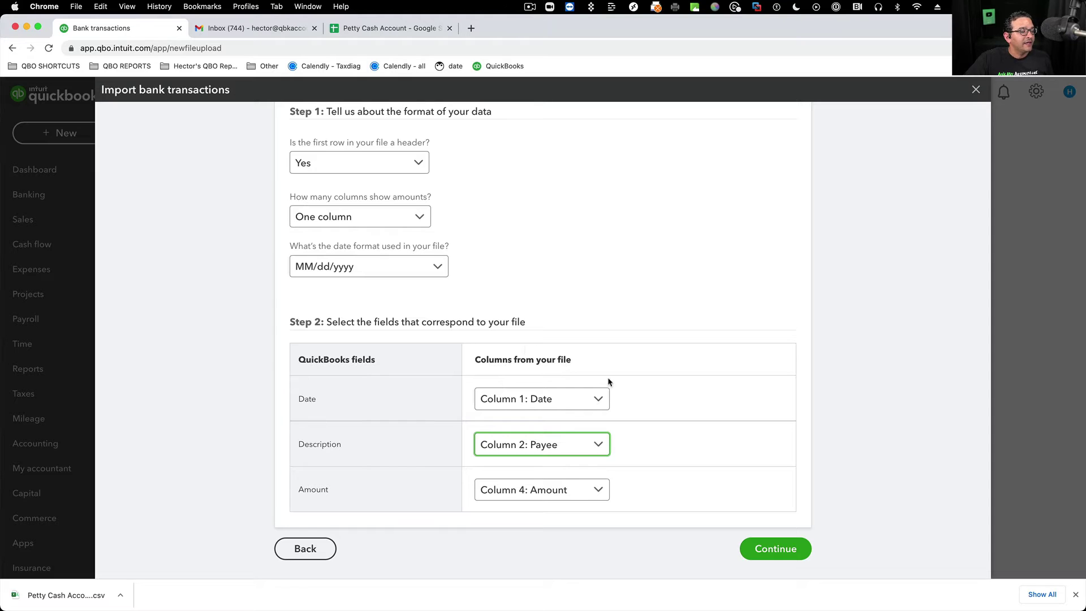
- Map Amount to Column 4: Amount and continue to the transaction preview
left_click(396, 29)
left_click(474, 157)
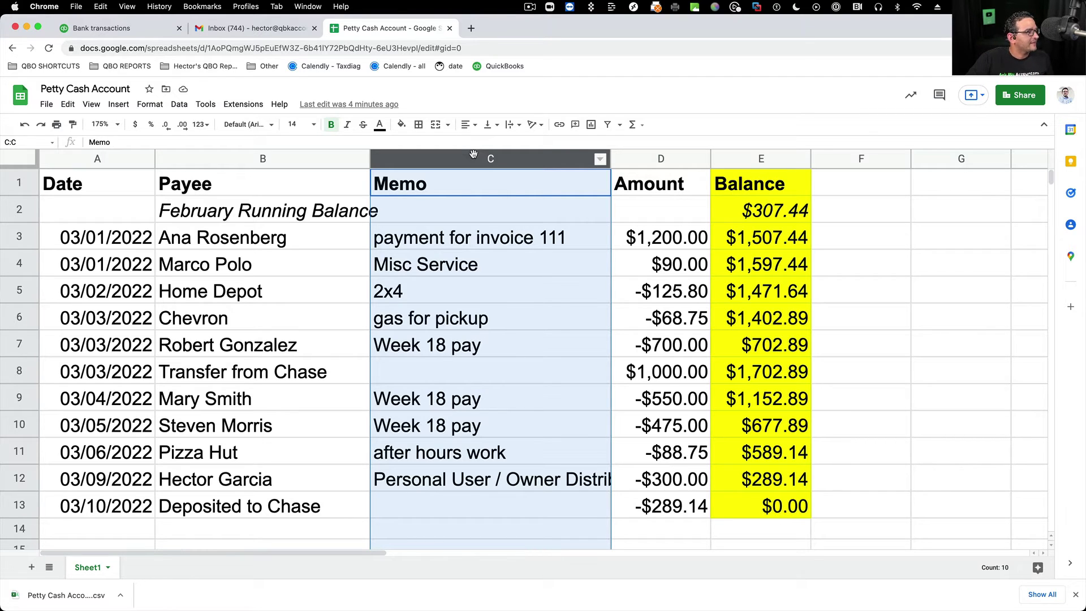
left_click(97, 30)
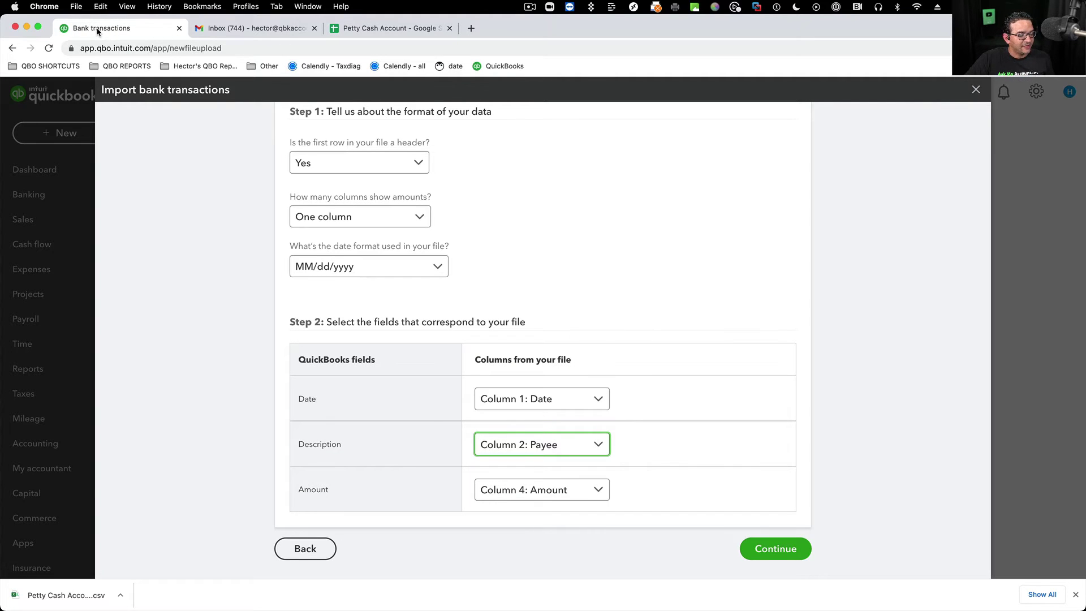
left_click(595, 491)
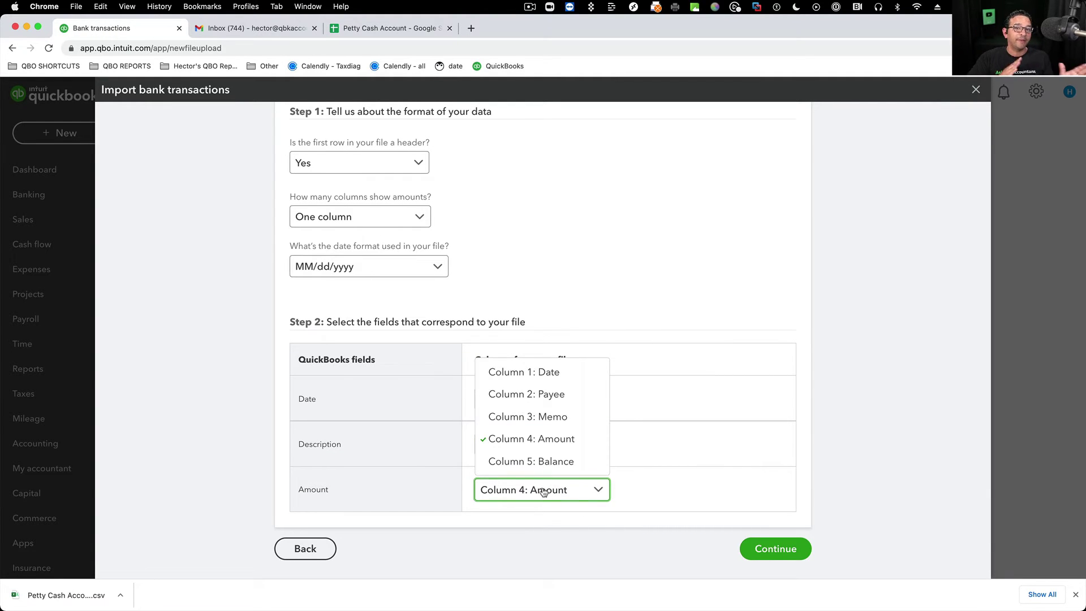
left_click(548, 441)
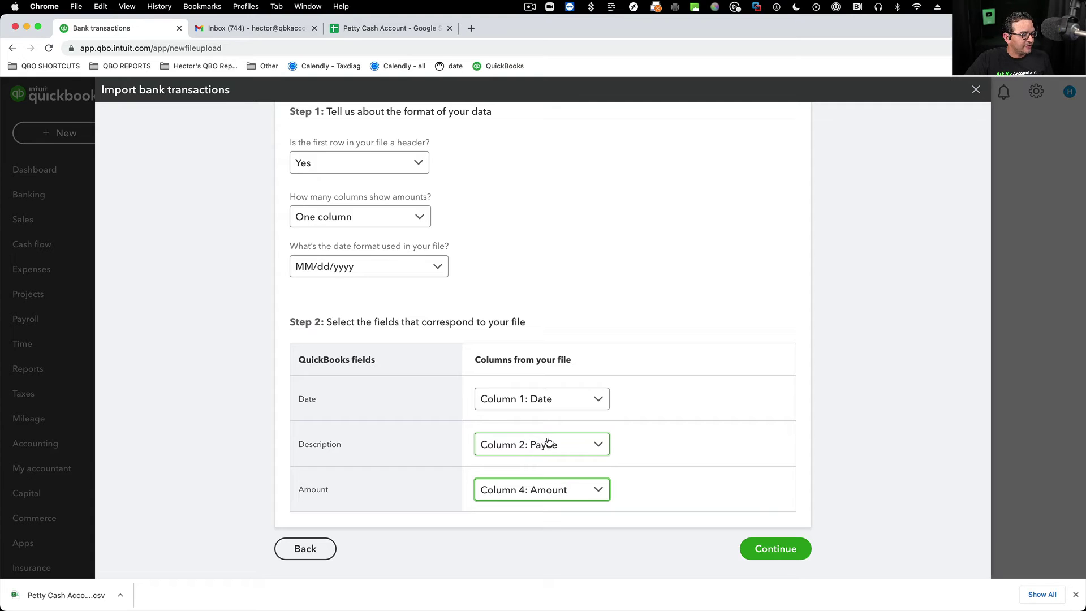
left_click(781, 543)
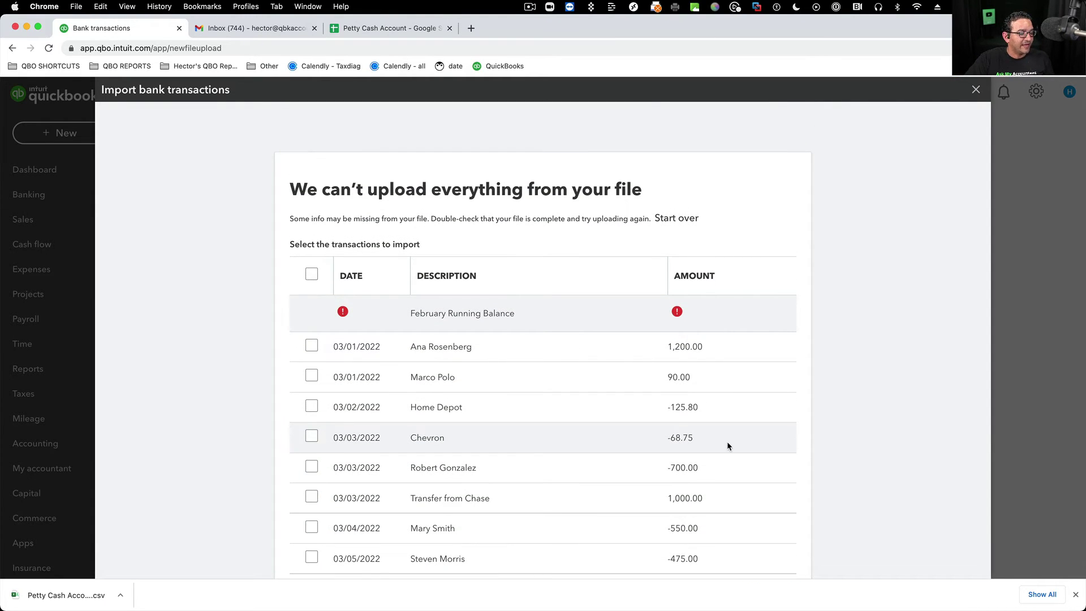
- Select all rows and confirm importing the 11 transactions into Petty Cash
scroll(727, 441, "down", 5)
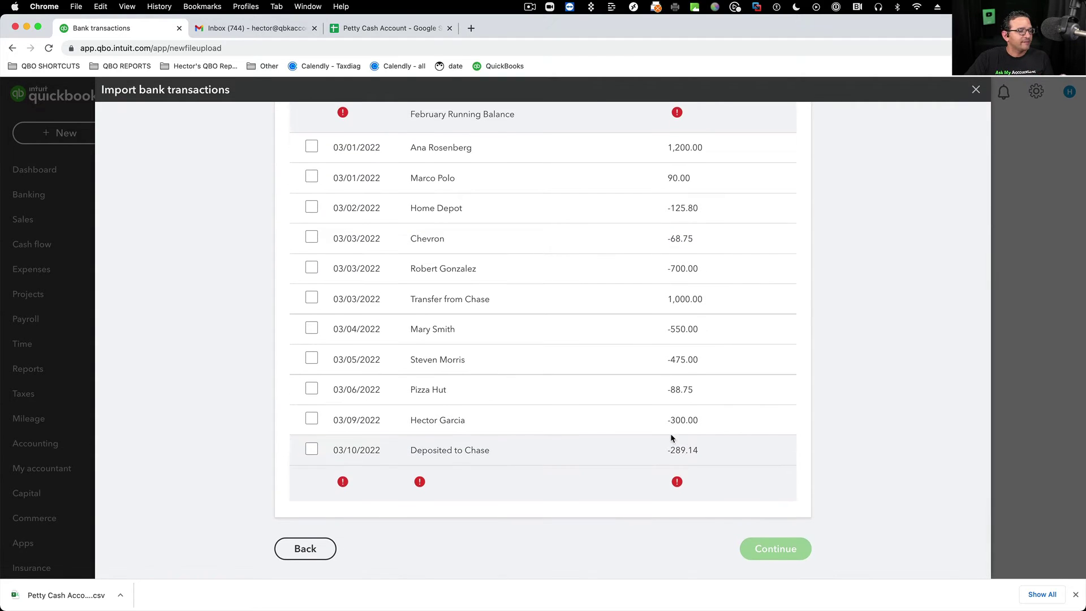
scroll(671, 437, "up", 5)
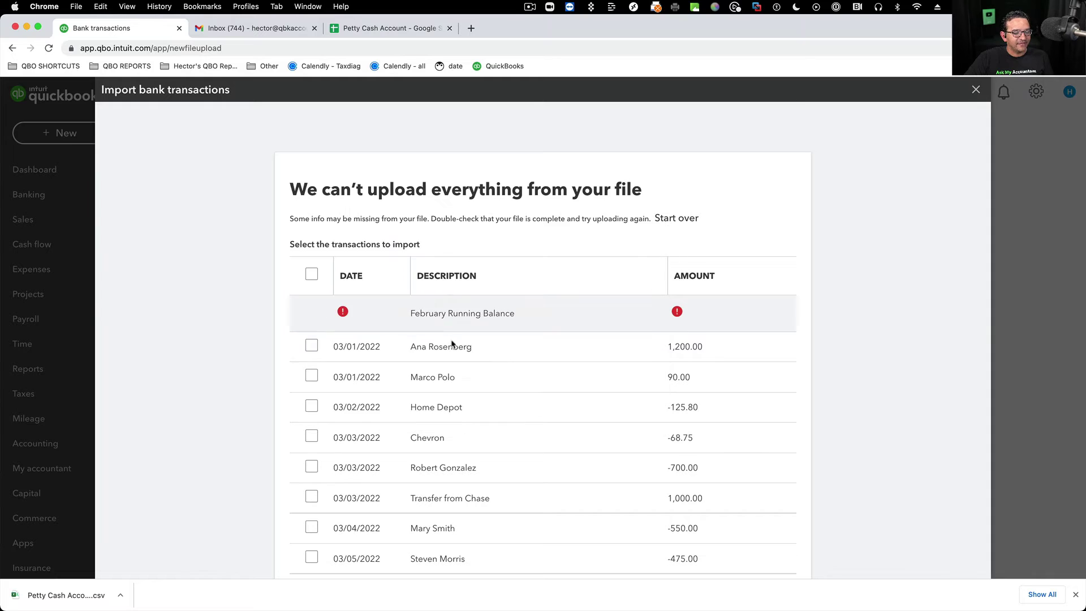
scroll(452, 343, "down", 5)
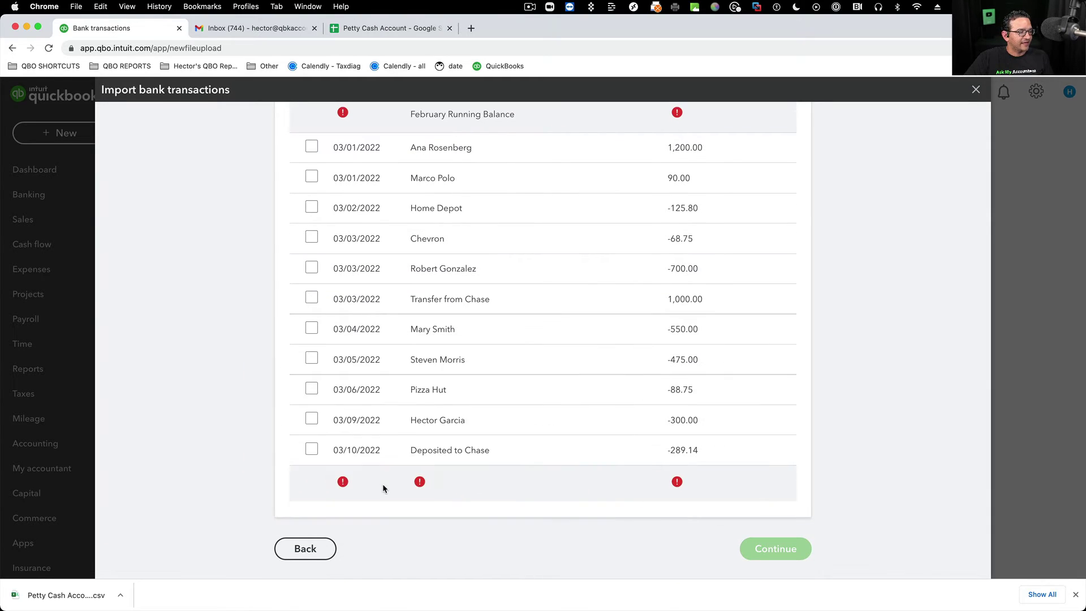
scroll(453, 368, "up", 5)
left_click(312, 266)
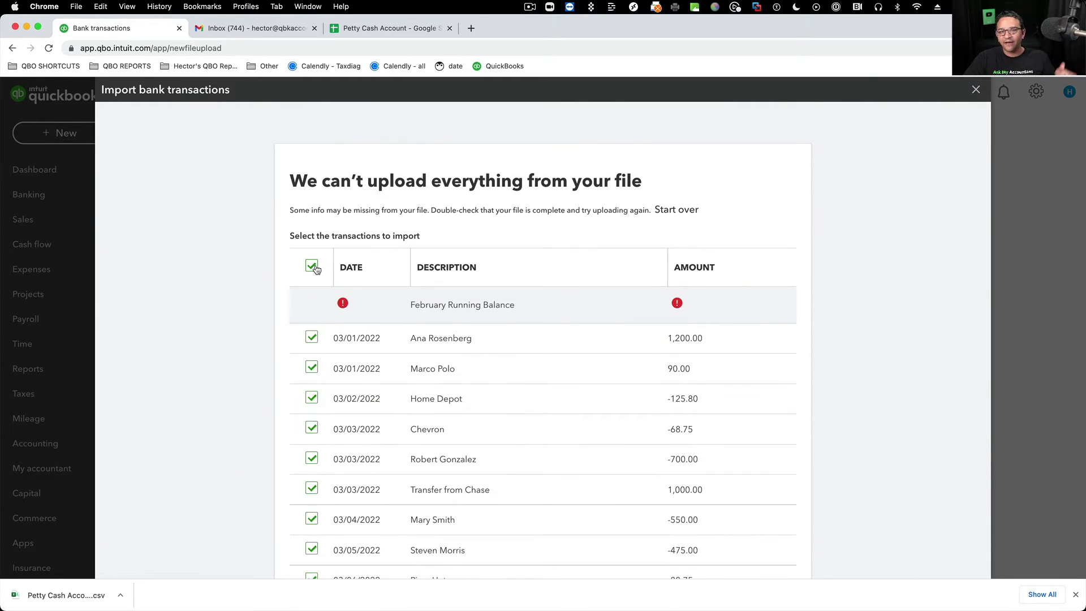
scroll(215, 321, "down", 4)
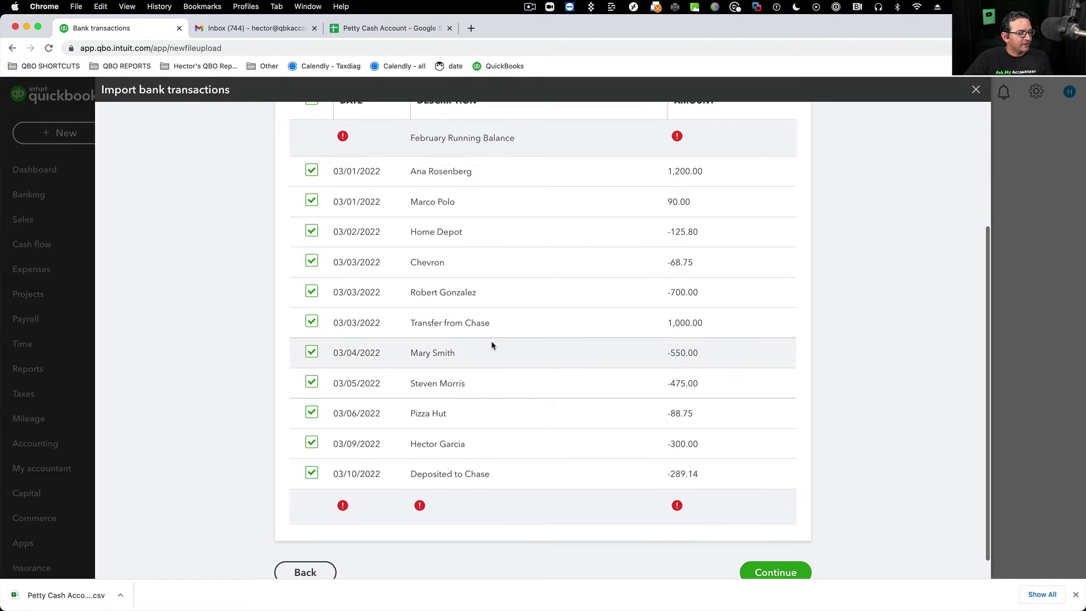
left_click(776, 572)
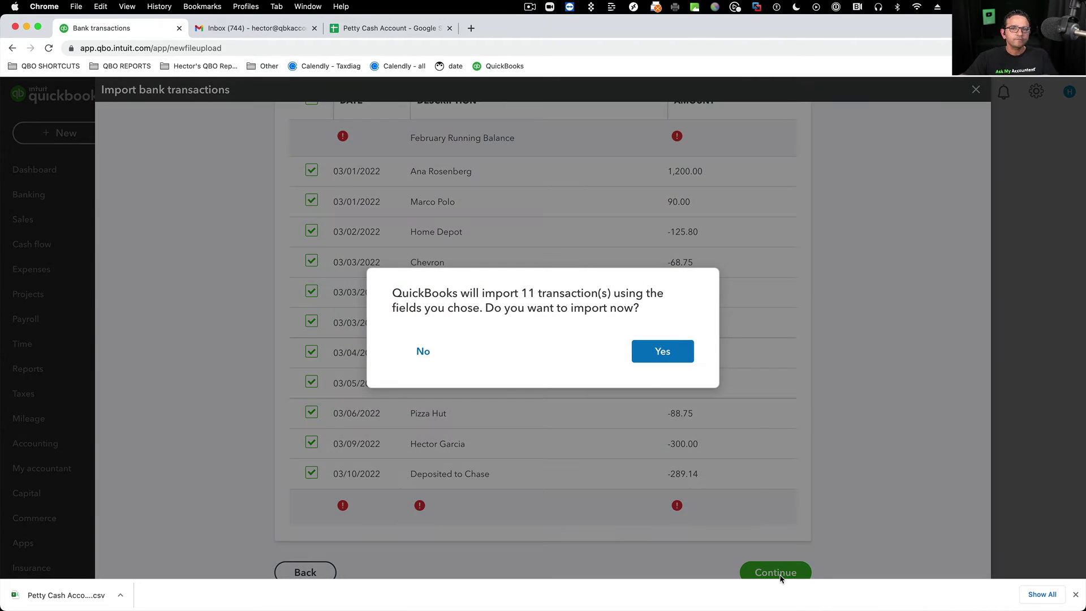
left_click(658, 351)
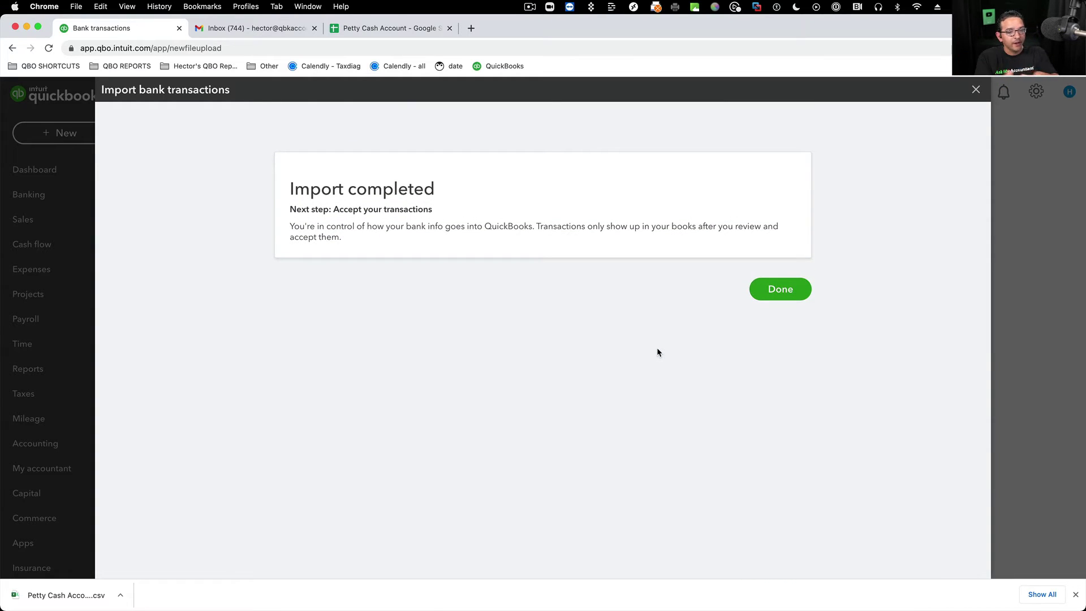
left_click(794, 290)
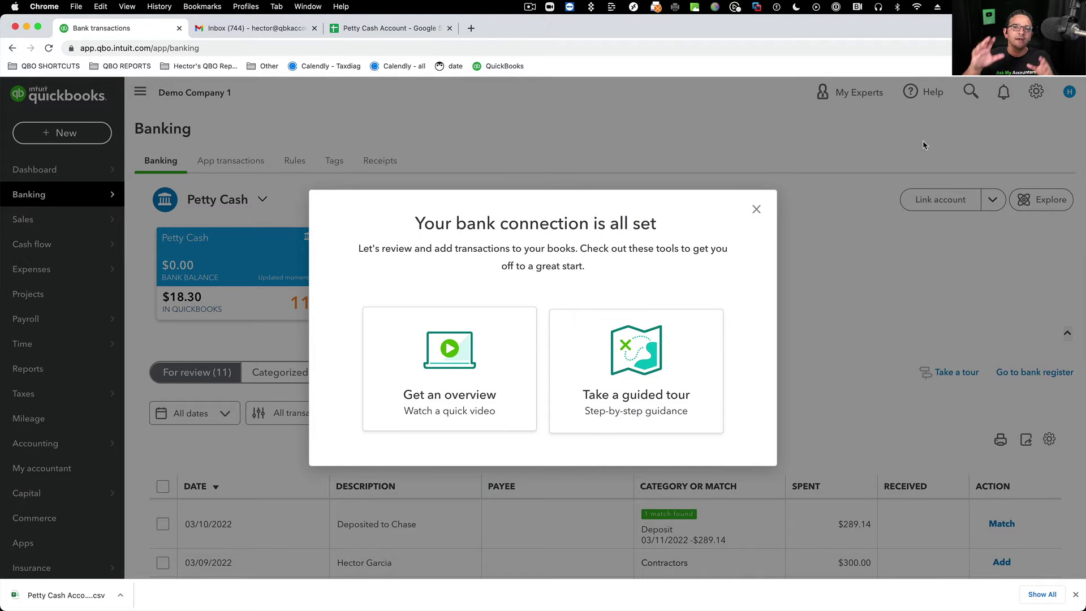
- Dismiss the bank-connection welcome message, start a file upload, then cancel back to the Petty Cash feed
left_click(756, 209)
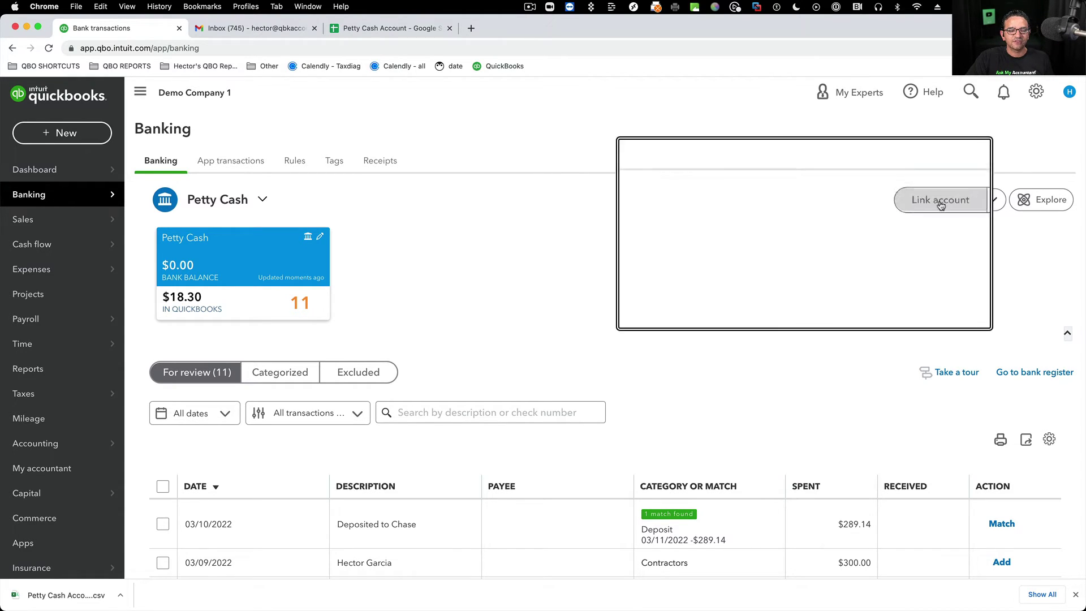
left_click(990, 200)
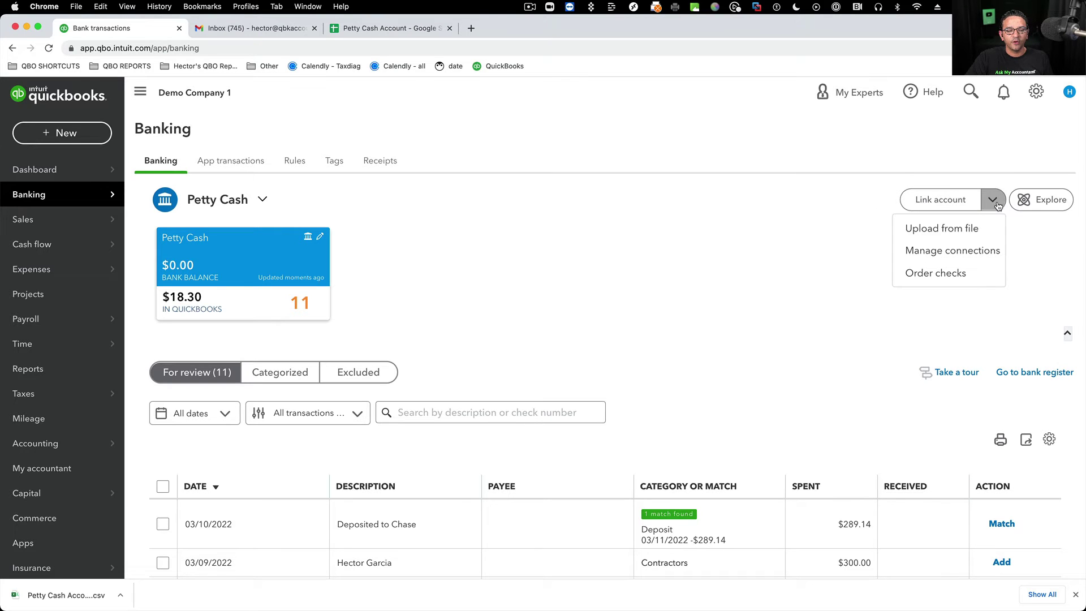
left_click(966, 227)
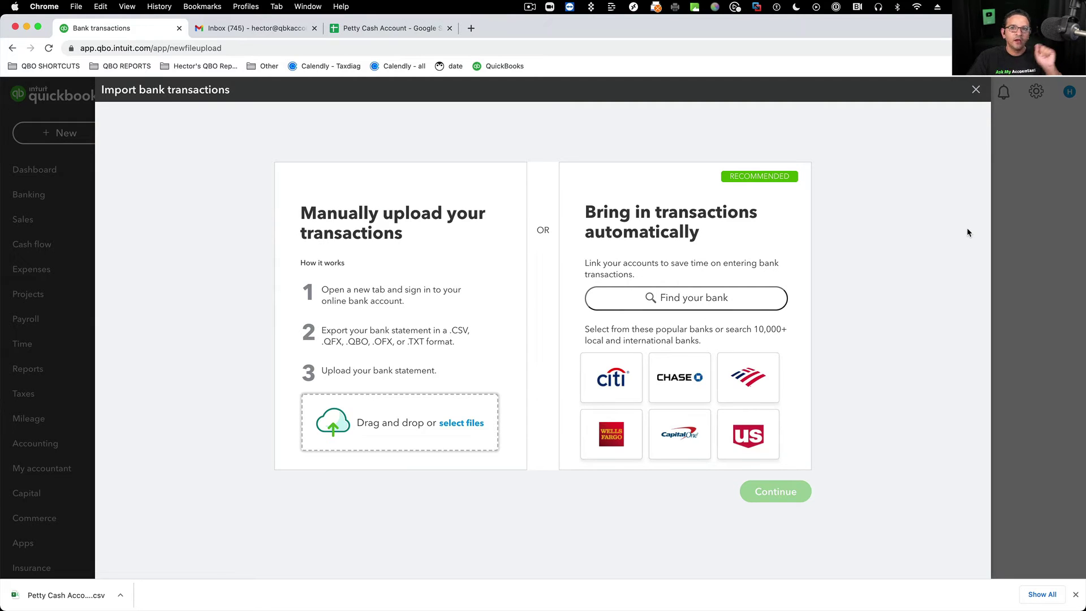
left_click(975, 89)
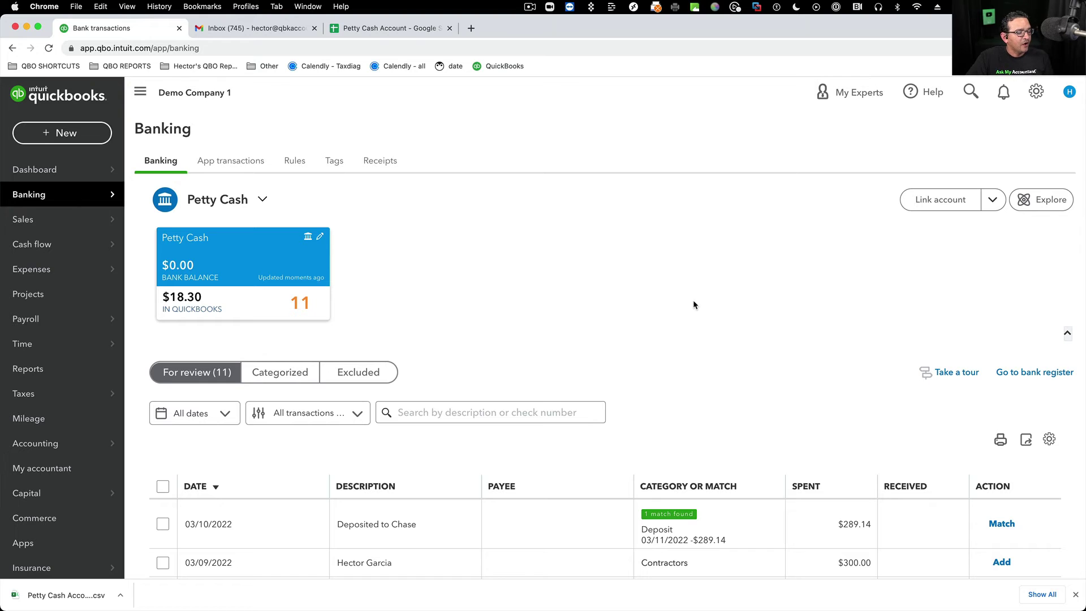
- Browse the Petty Cash review list and check the bank feed display settings
scroll(677, 328, "down", 5)
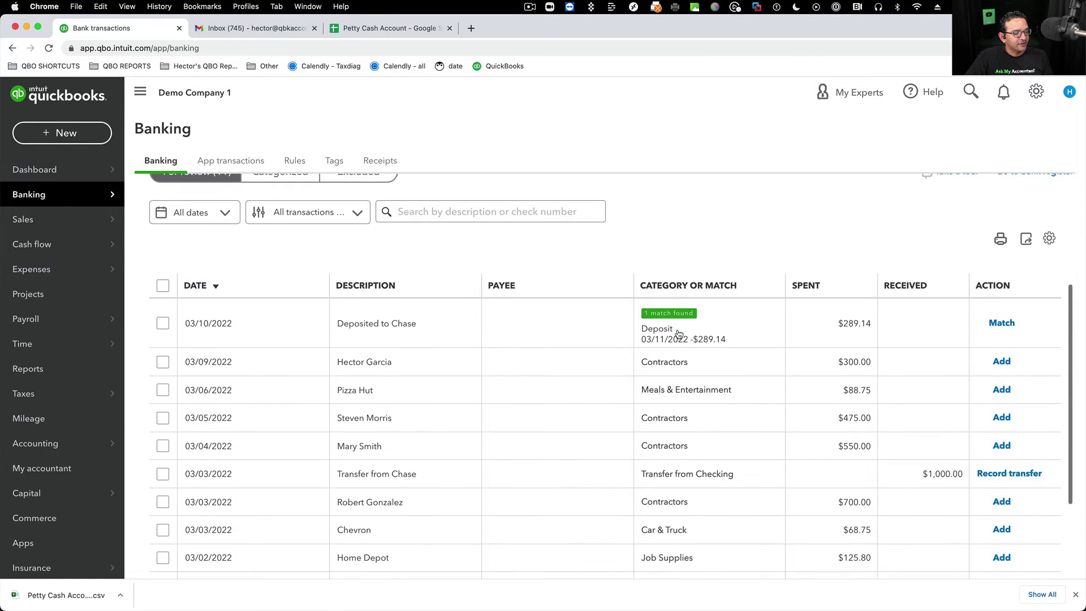
scroll(372, 350, "up", 3)
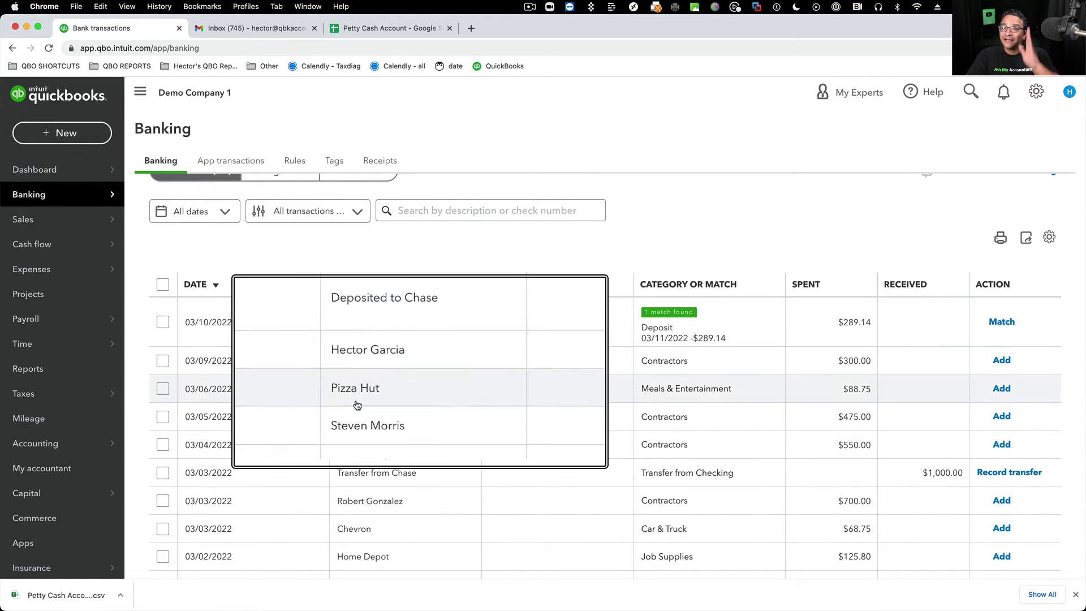
scroll(371, 464, "down", 3)
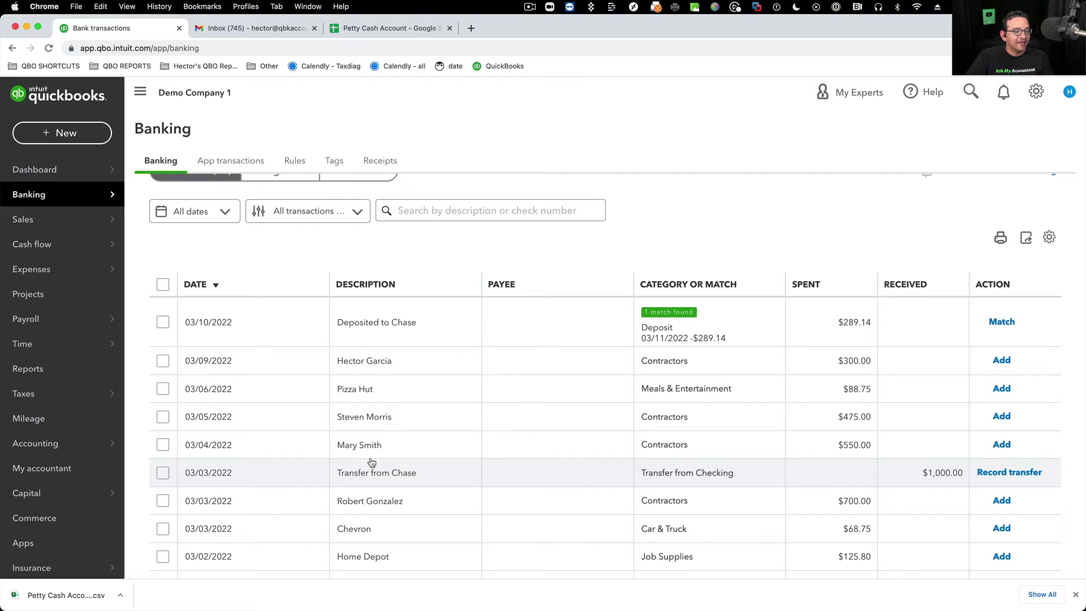
scroll(372, 463, "down", 2)
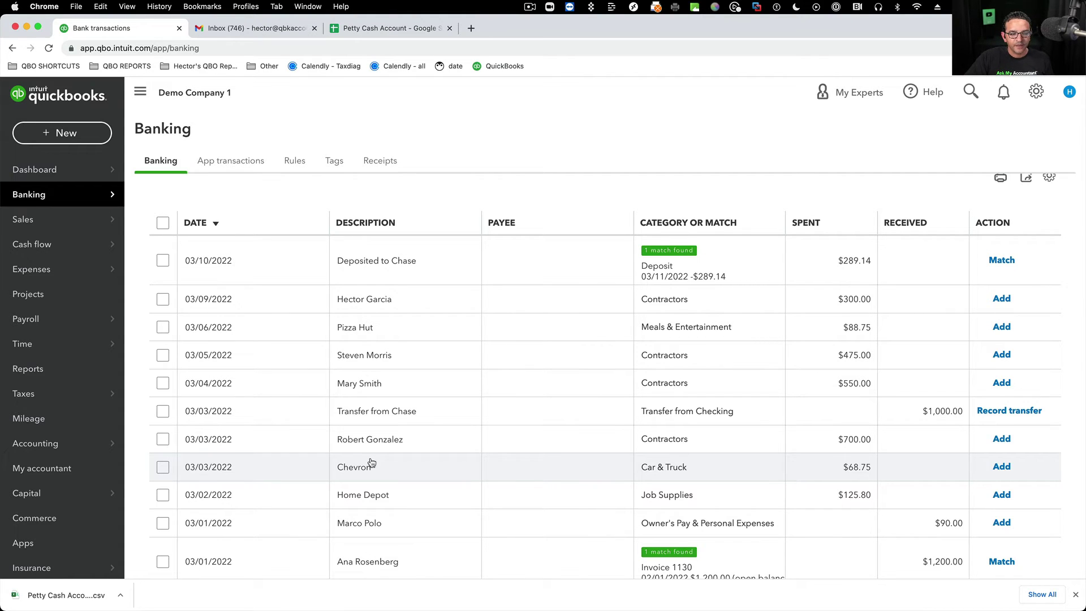
scroll(992, 207, "up", 2)
left_click(1051, 226)
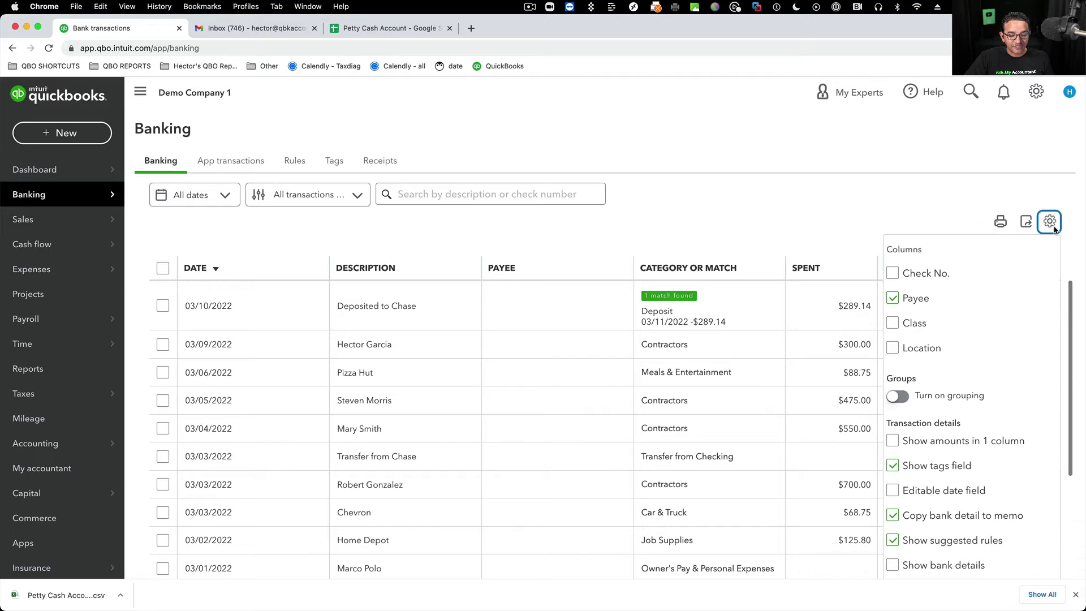
scroll(992, 413, "down", 3)
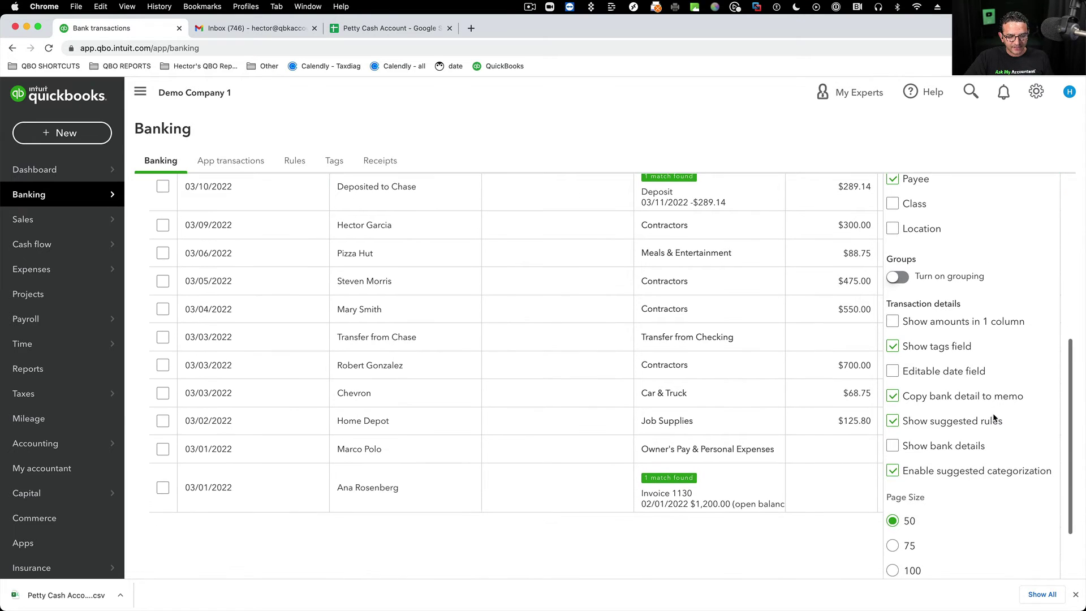
scroll(993, 413, "down", 1)
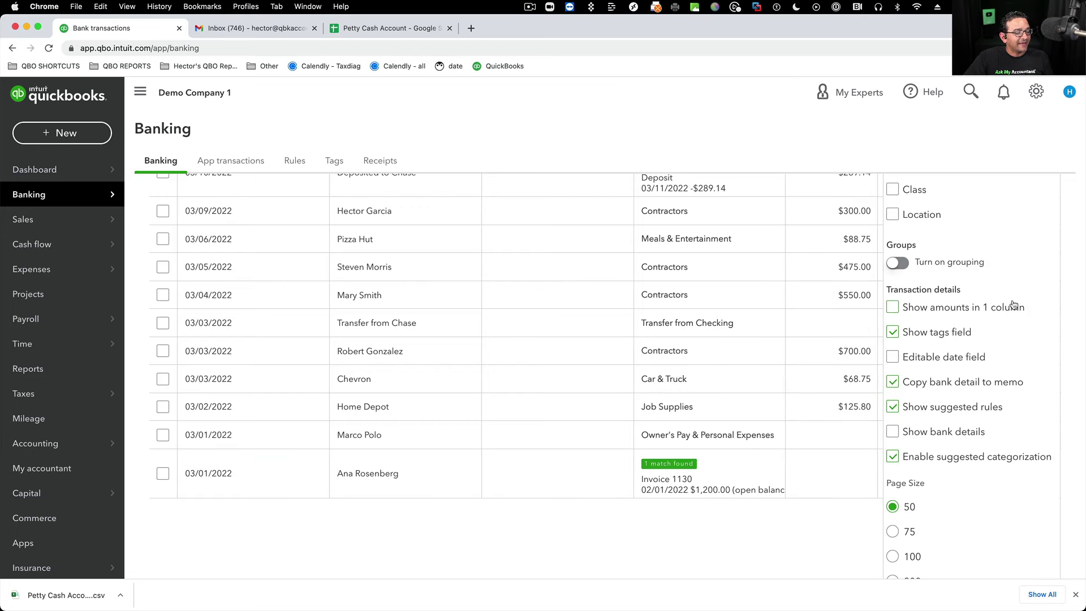
scroll(1013, 305, "up", 4)
left_click(1049, 227)
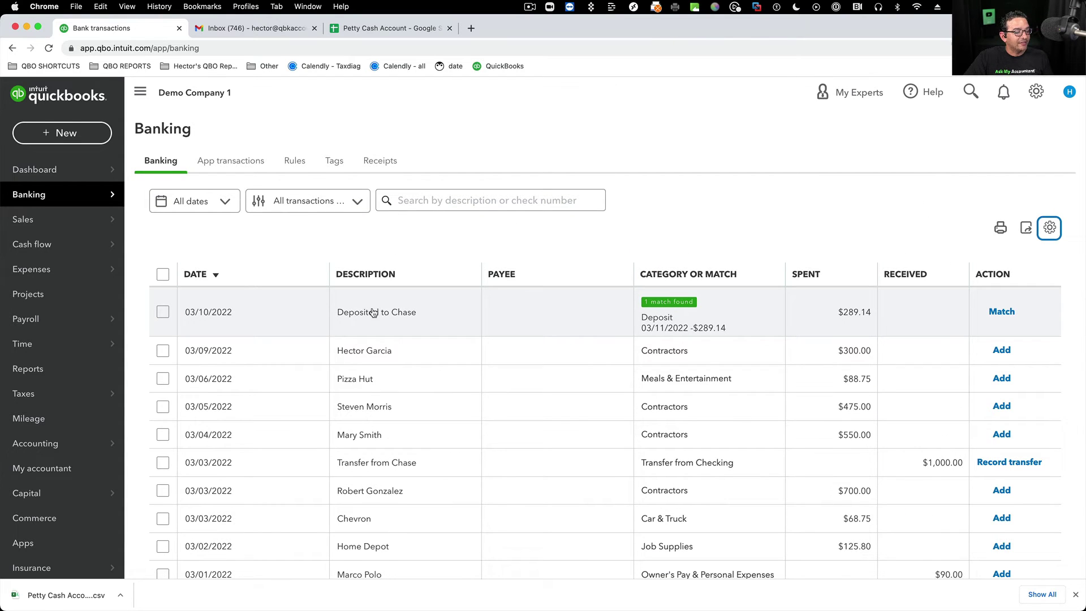
- Expand the Deposited to Chase and payee rows, select the memo text, then switch to the spreadsheet
left_click(376, 312)
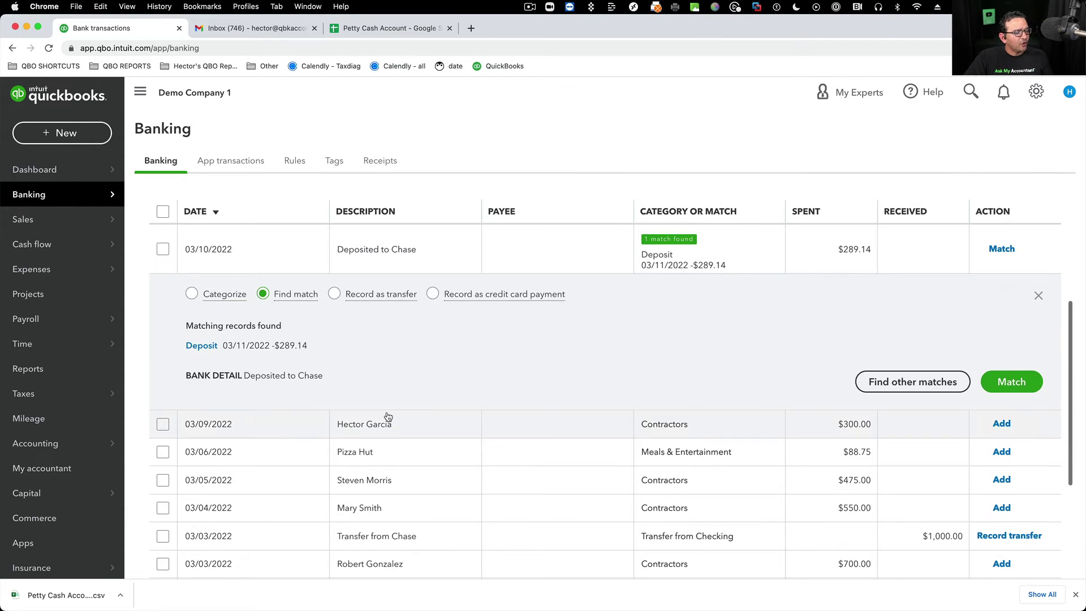
left_click(389, 418)
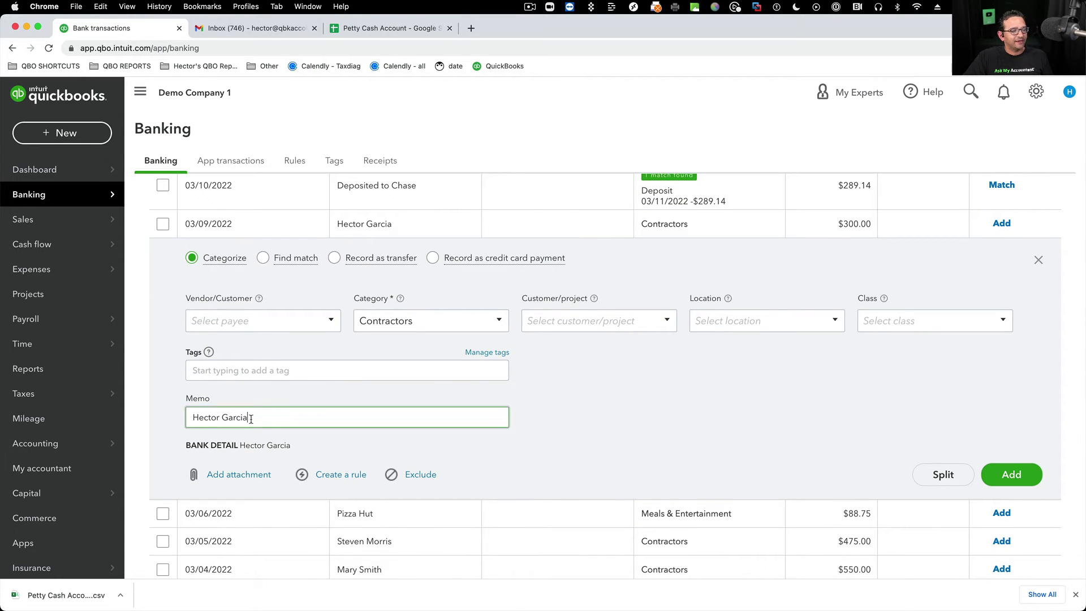
left_click_drag(250, 417, 132, 405)
left_click(379, 26)
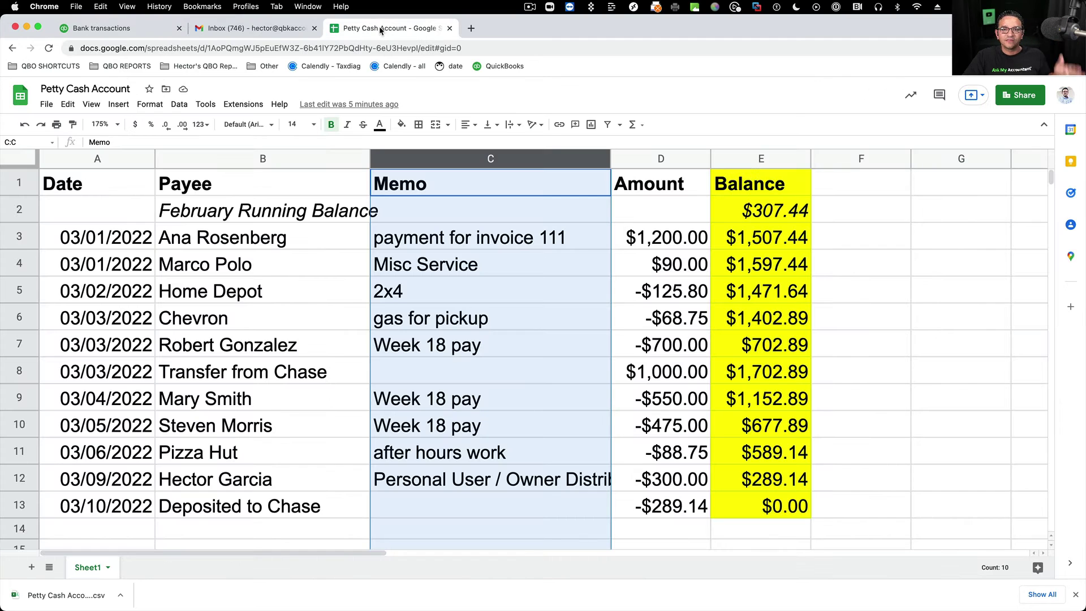
- Select all 11 imported Petty Cash transactions and exclude them, leaving 0 for review
left_click(275, 158)
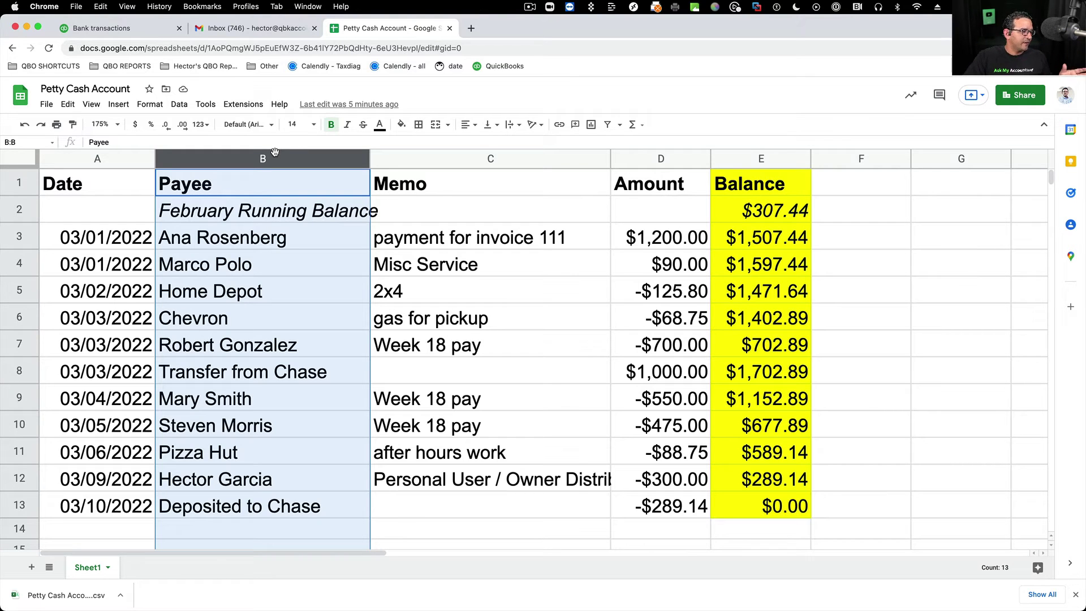
left_click(120, 28)
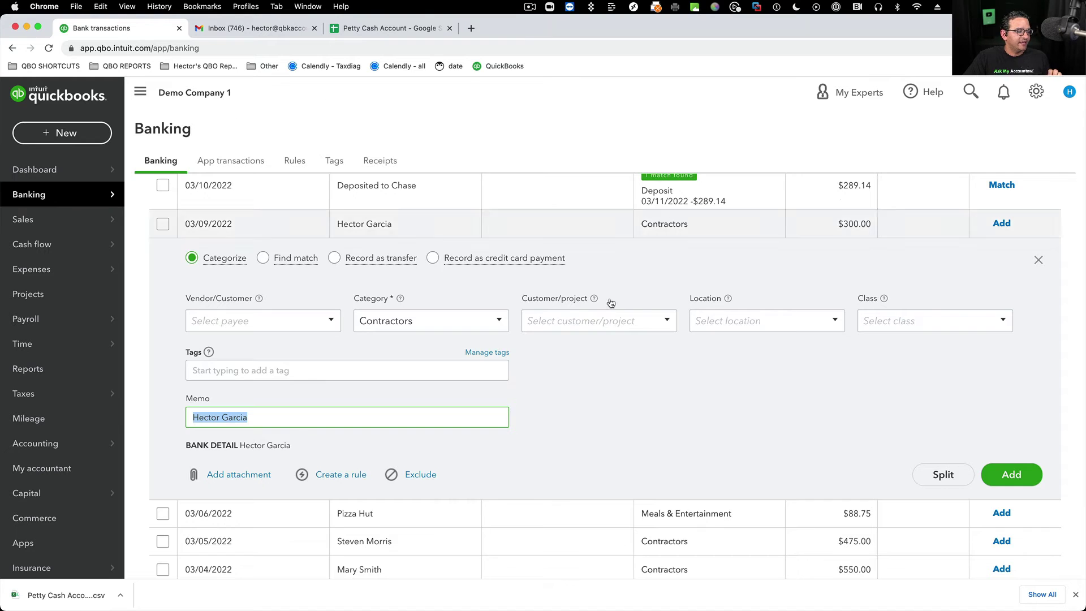
scroll(632, 307, "up", 6)
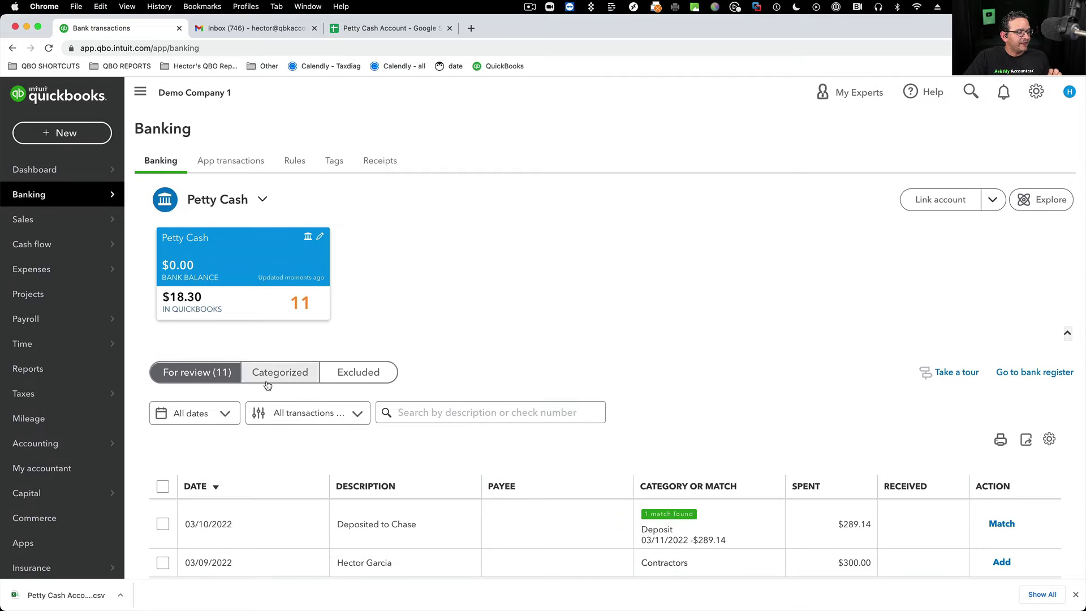
left_click(163, 486)
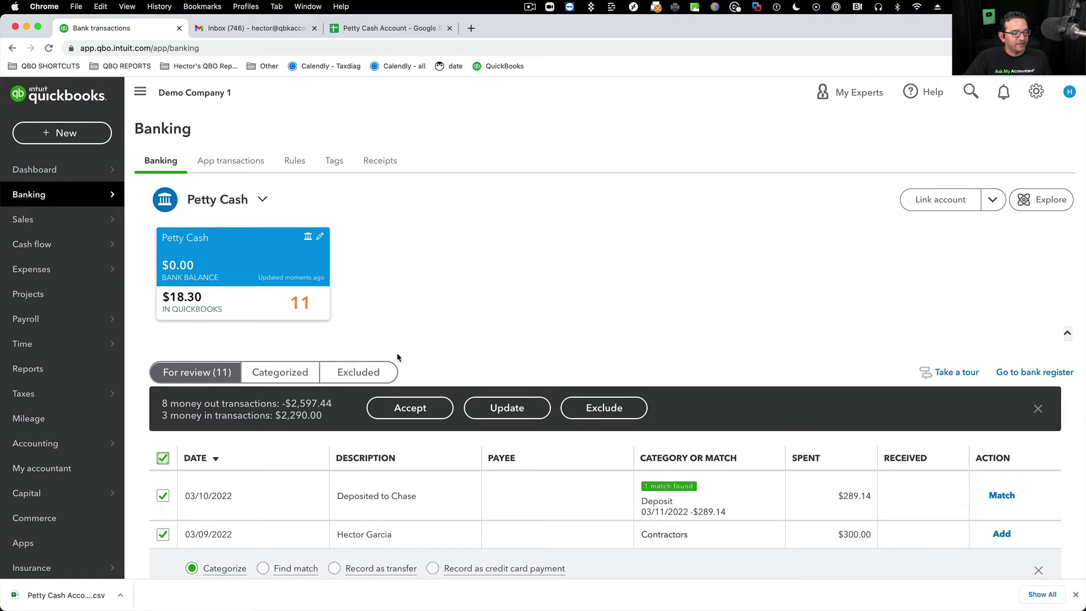
left_click(610, 408)
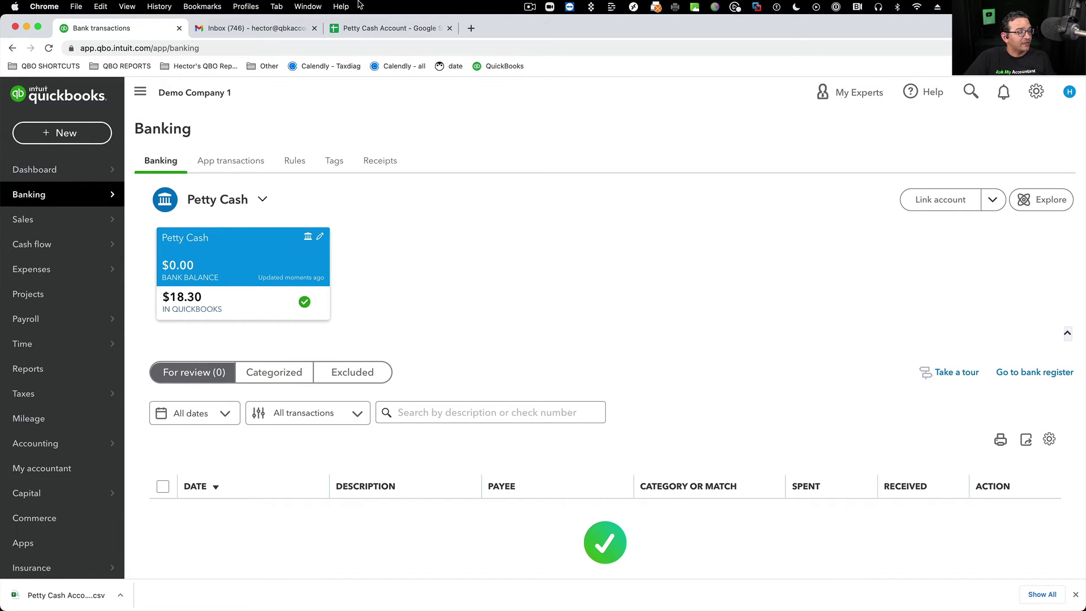
left_click(376, 29)
- Insert a new column left of Payee and title it 'Payee + Memo'
left_click(509, 371)
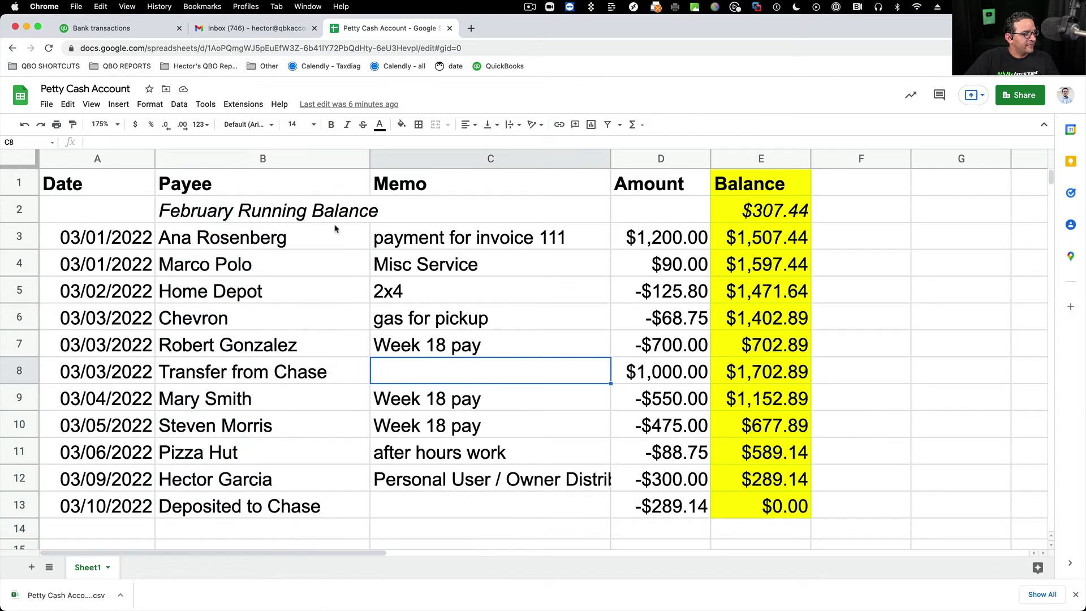
left_click(277, 159)
right_click(279, 161)
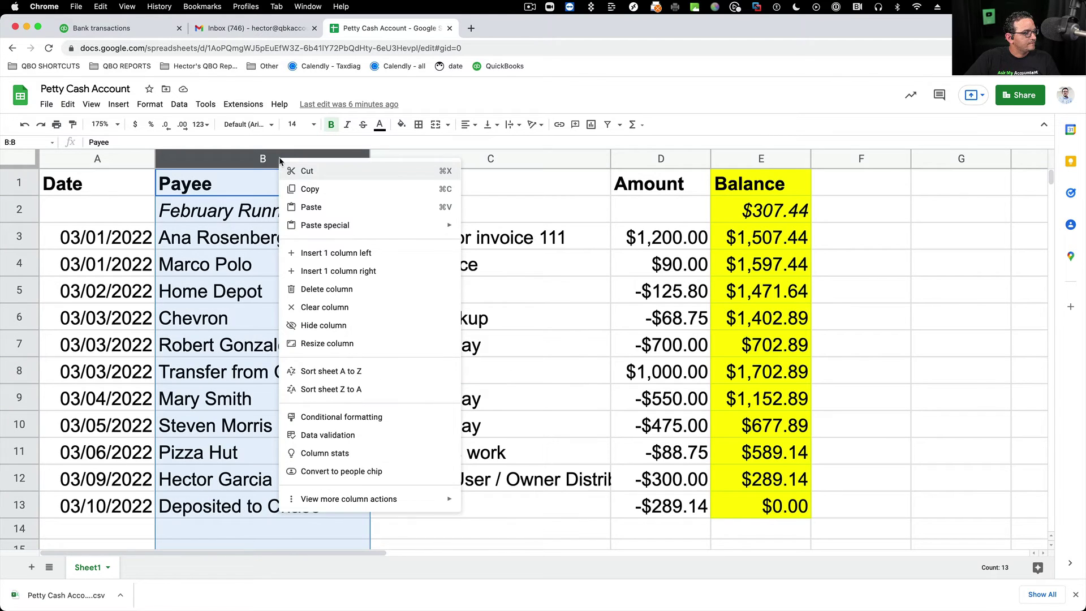
left_click(317, 252)
left_click(242, 181)
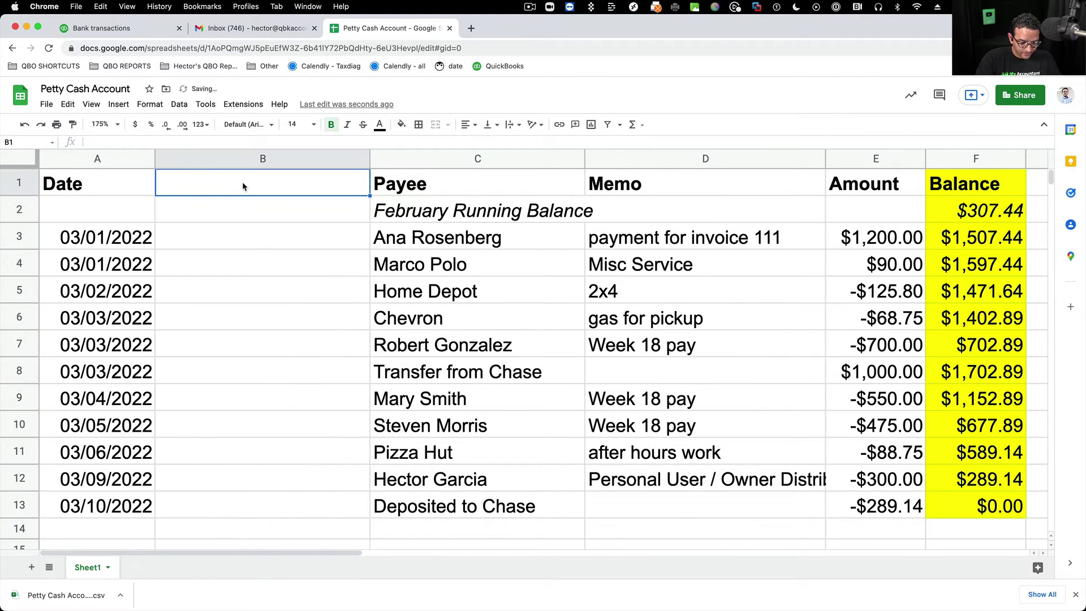
type("Payee + Memo")
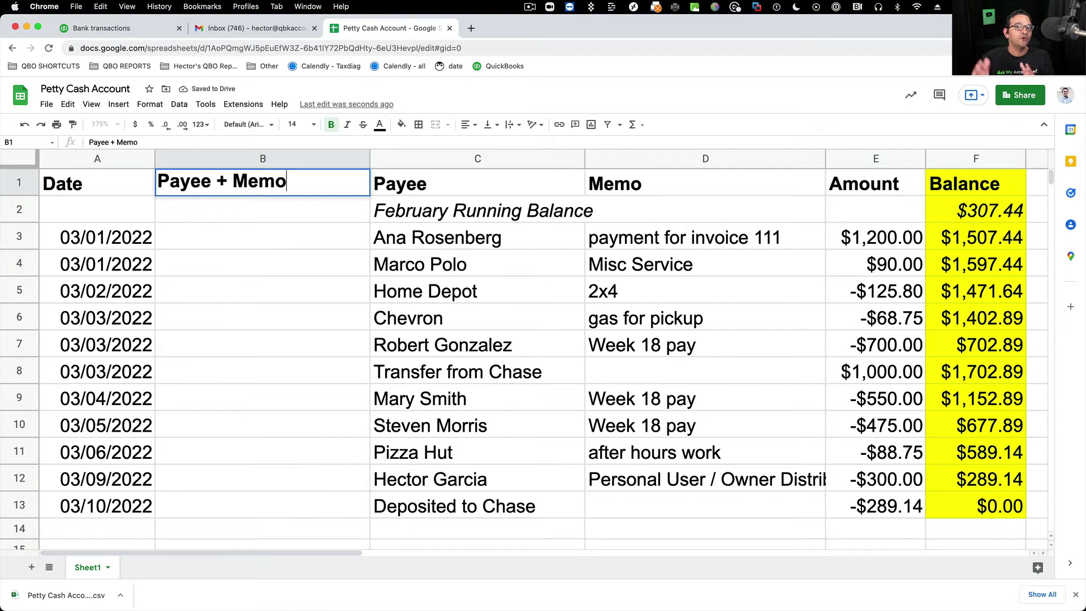
key("Return")
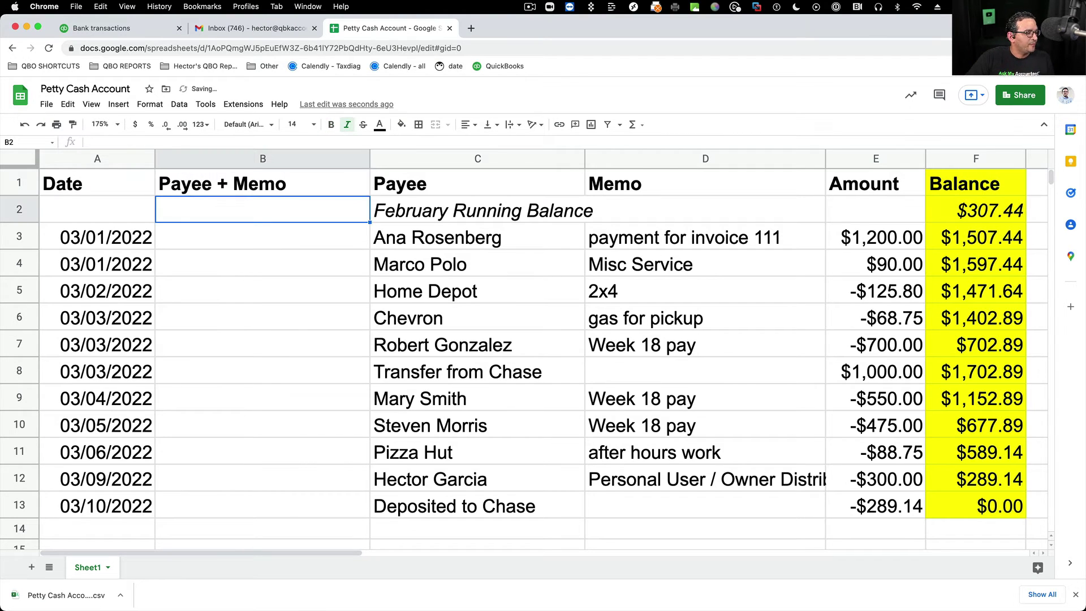
- Enter the formula =C3&" - "&D3 in B3 to join payee and memo
left_click(238, 244)
type("=")
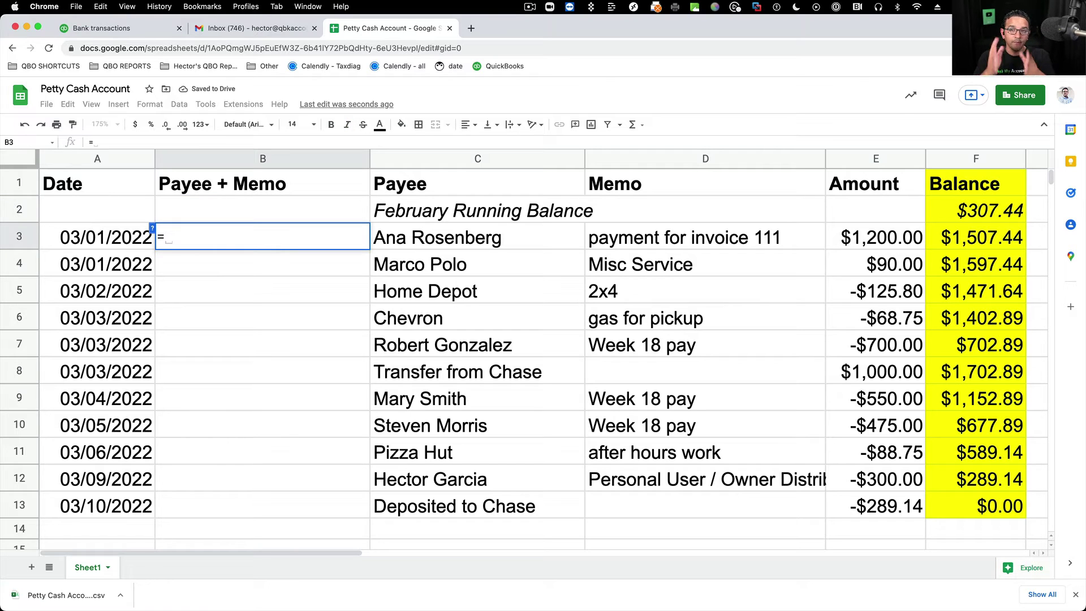
left_click(482, 238)
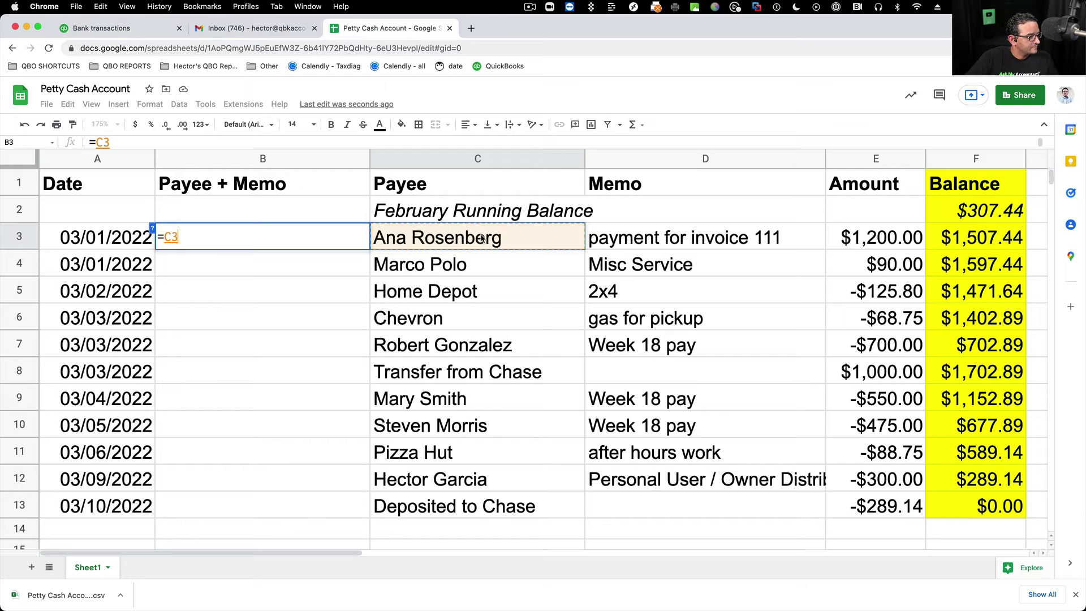
type("&")
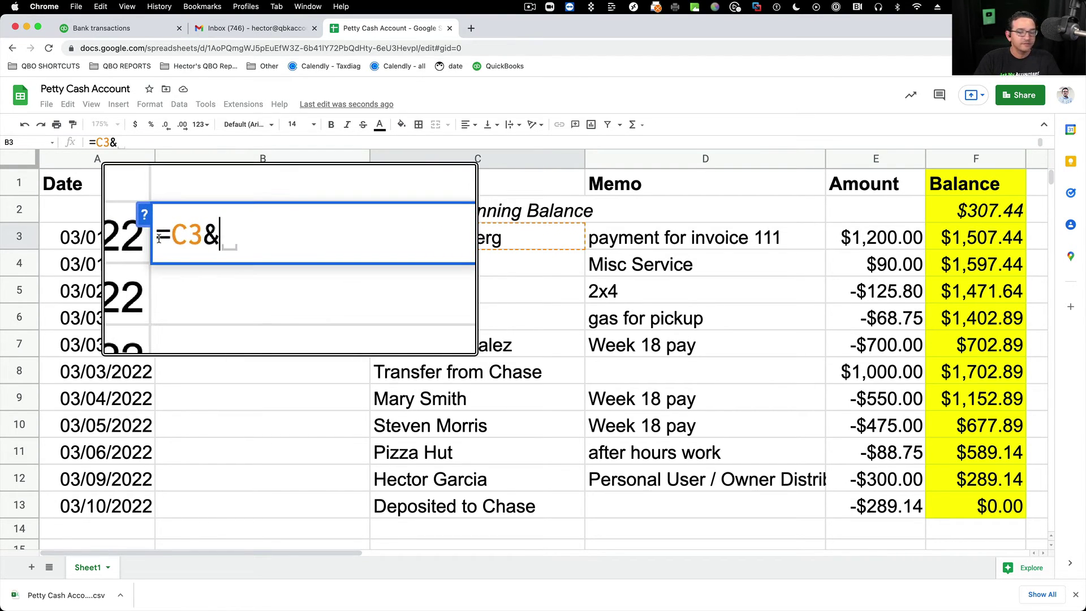
type("\"")
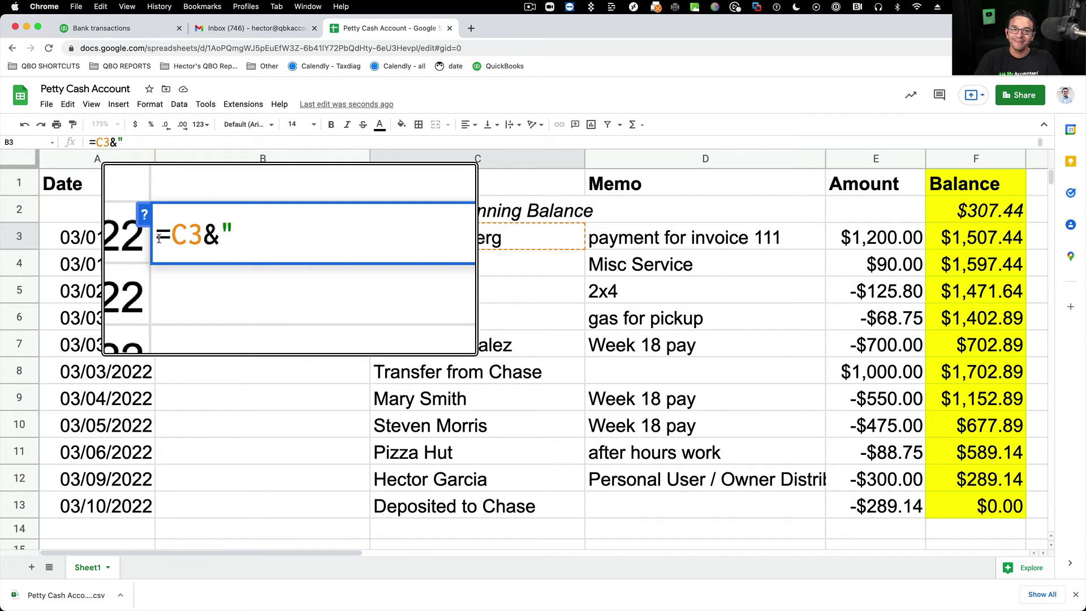
type("  -  \"")
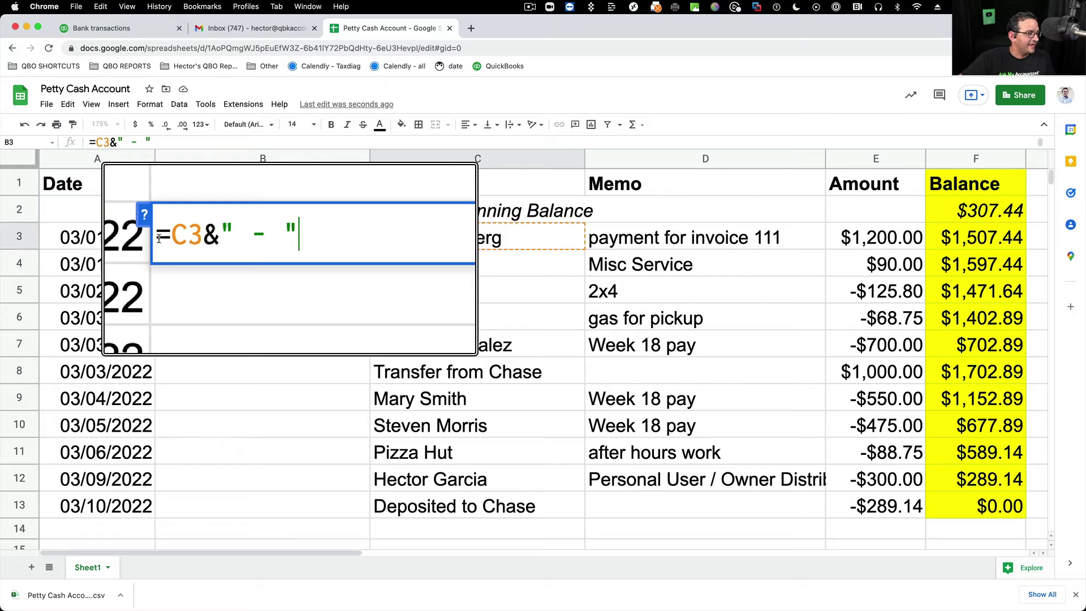
type("&")
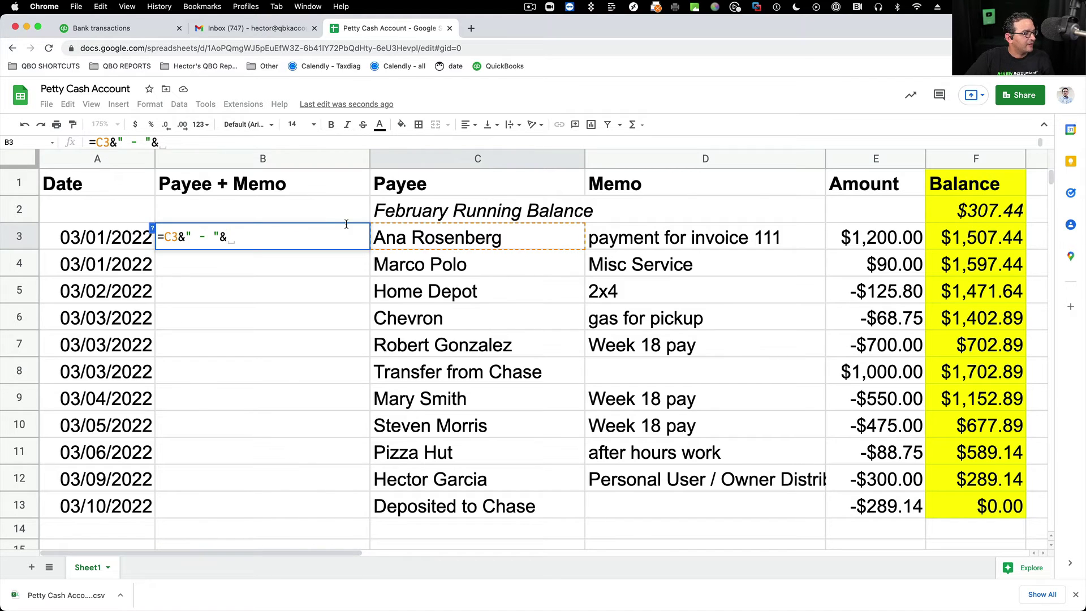
left_click(655, 237)
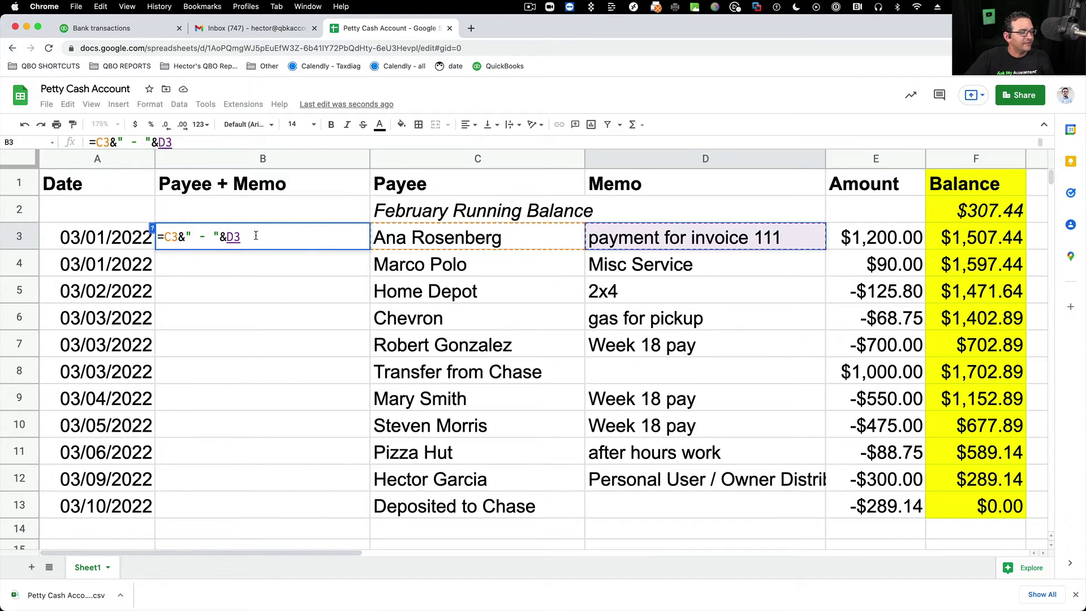
left_click_drag(244, 236, 156, 229)
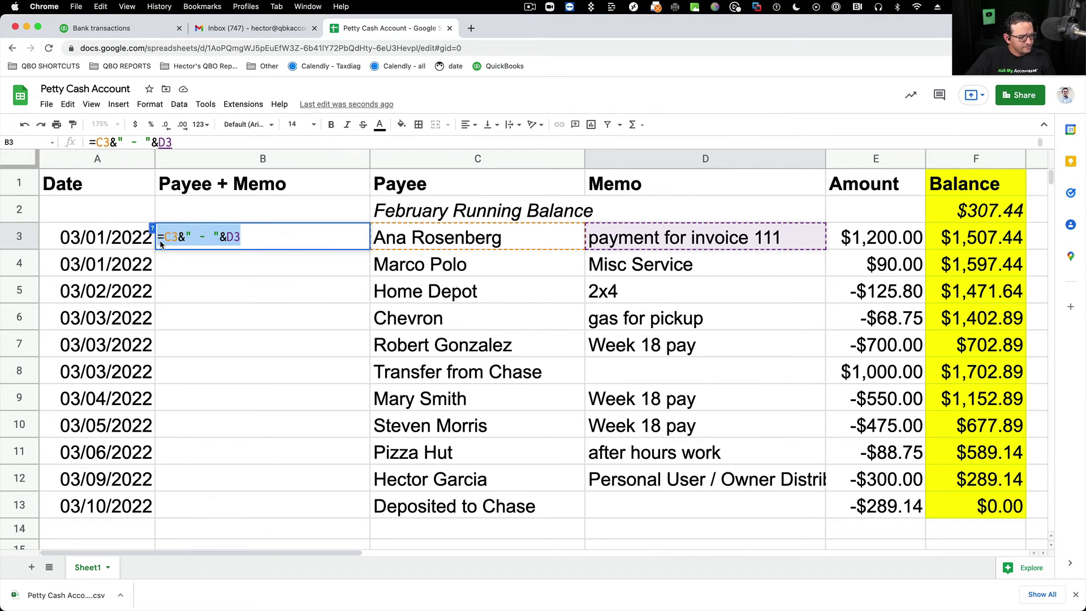
key("Return")
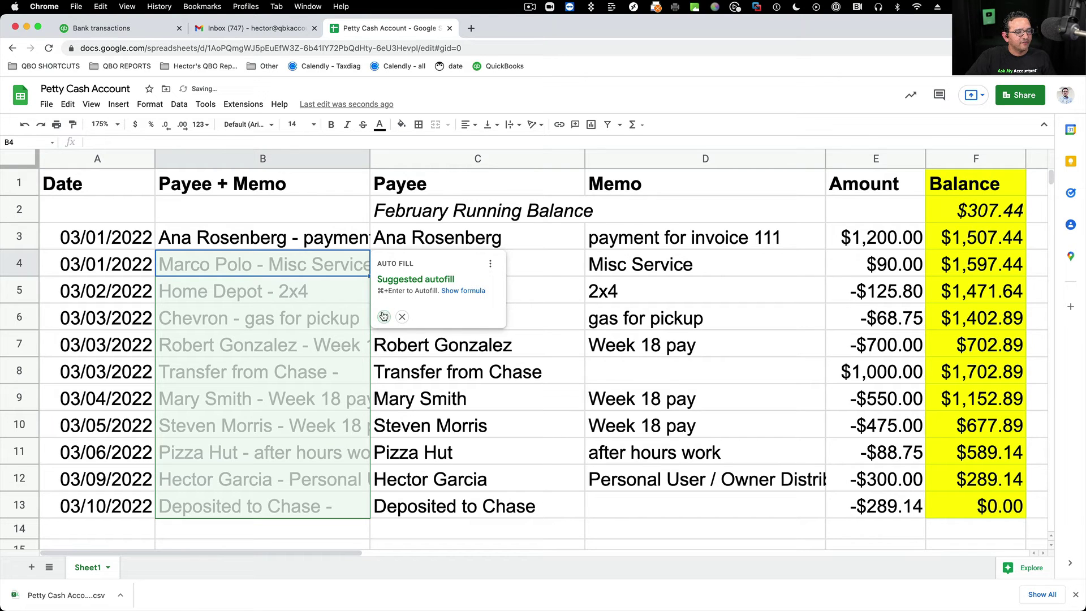
- Fill the combining formula down through row 13 and widen the Payee + Memo column
left_click(378, 317)
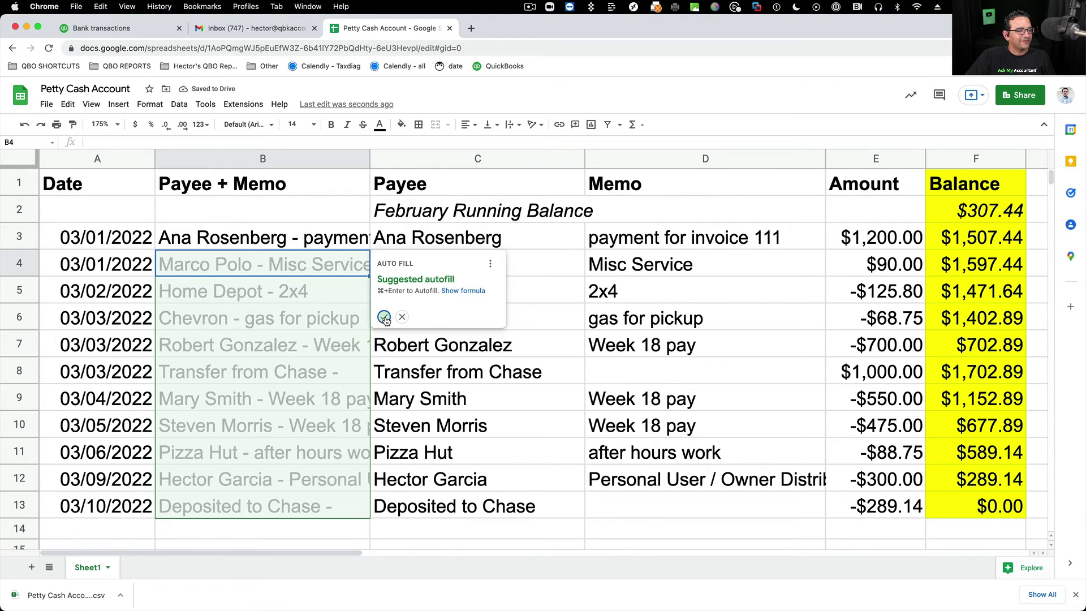
left_click_drag(369, 157, 530, 157)
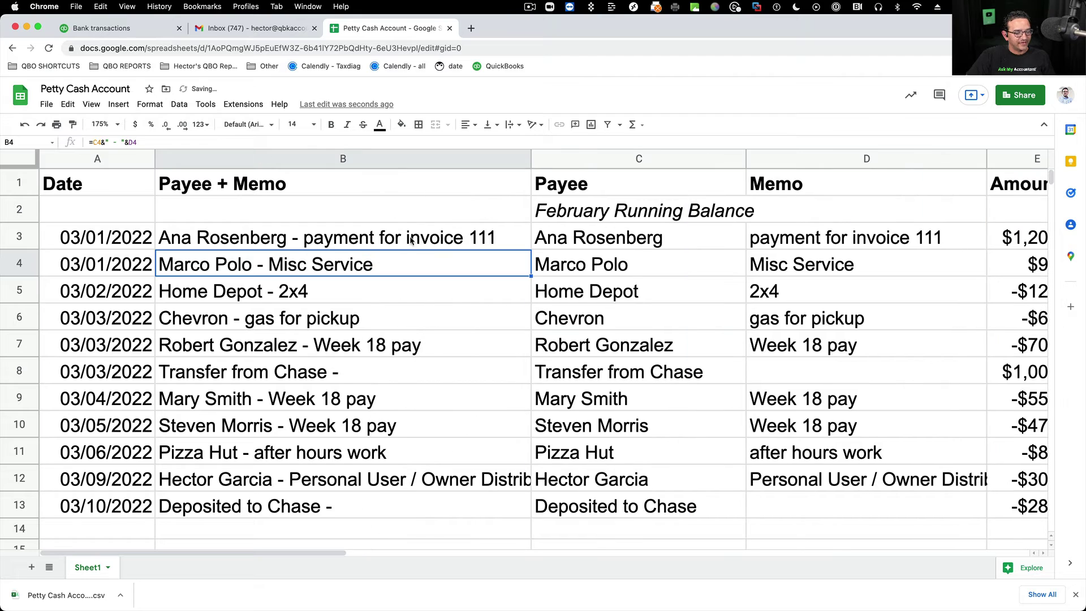
left_click(512, 241)
left_click_drag(530, 250, 497, 511)
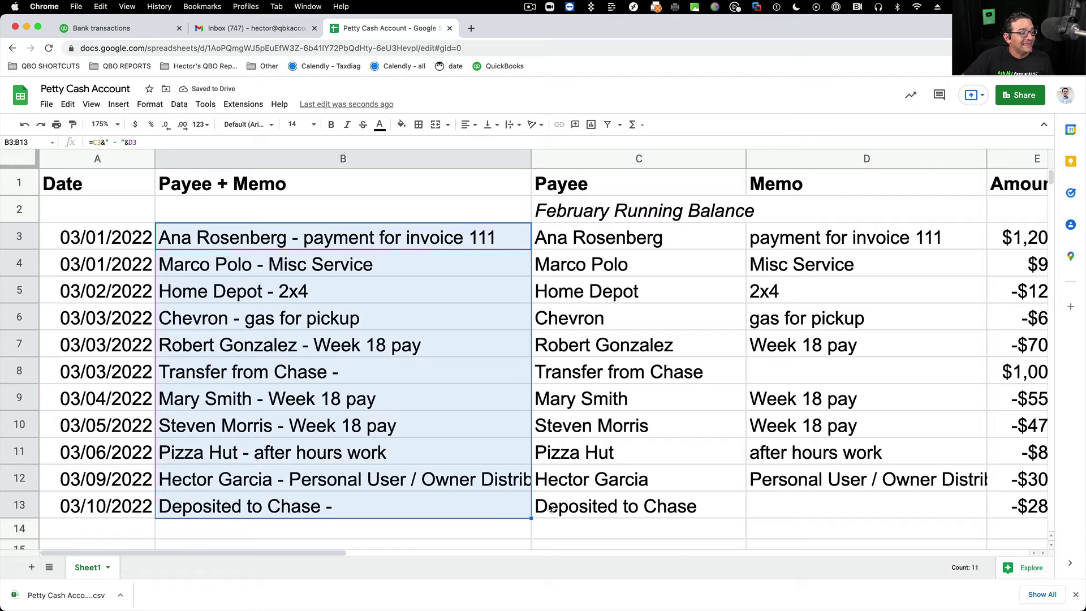
left_click(358, 294)
left_click_drag(530, 159, 564, 159)
left_click_drag(333, 239, 318, 511)
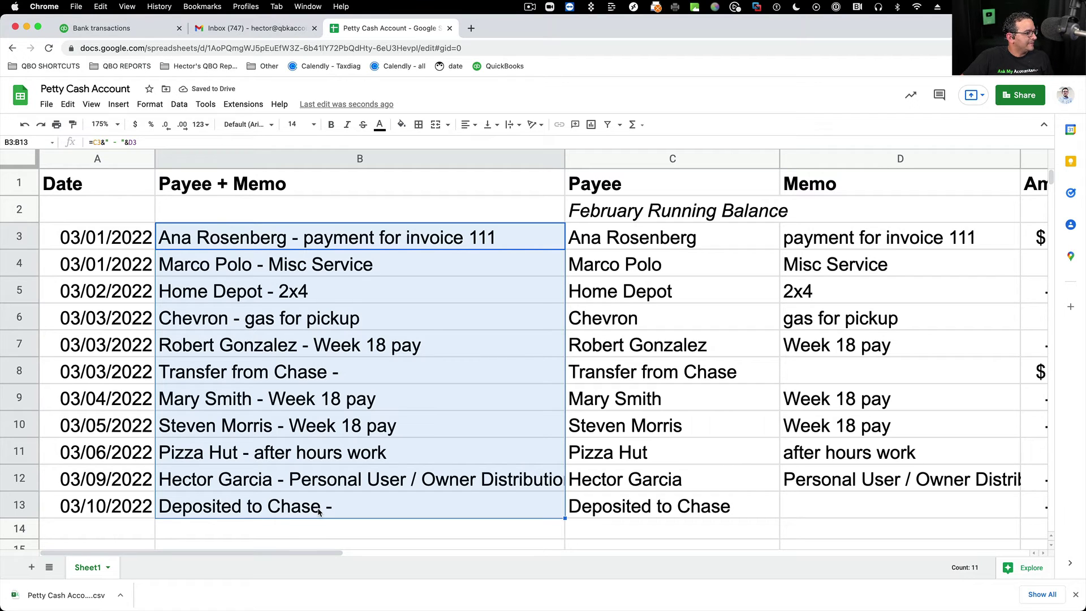
- Download the petty cash sheet as Comma Separated Values (.csv) and return to QuickBooks Banking
left_click(46, 104)
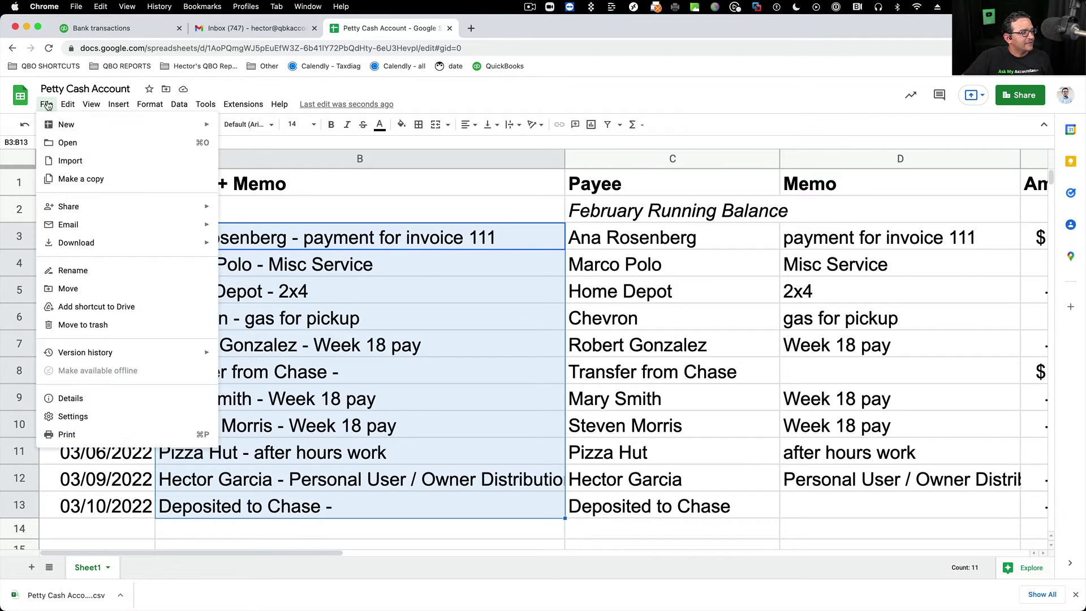
mouse_move(114, 244)
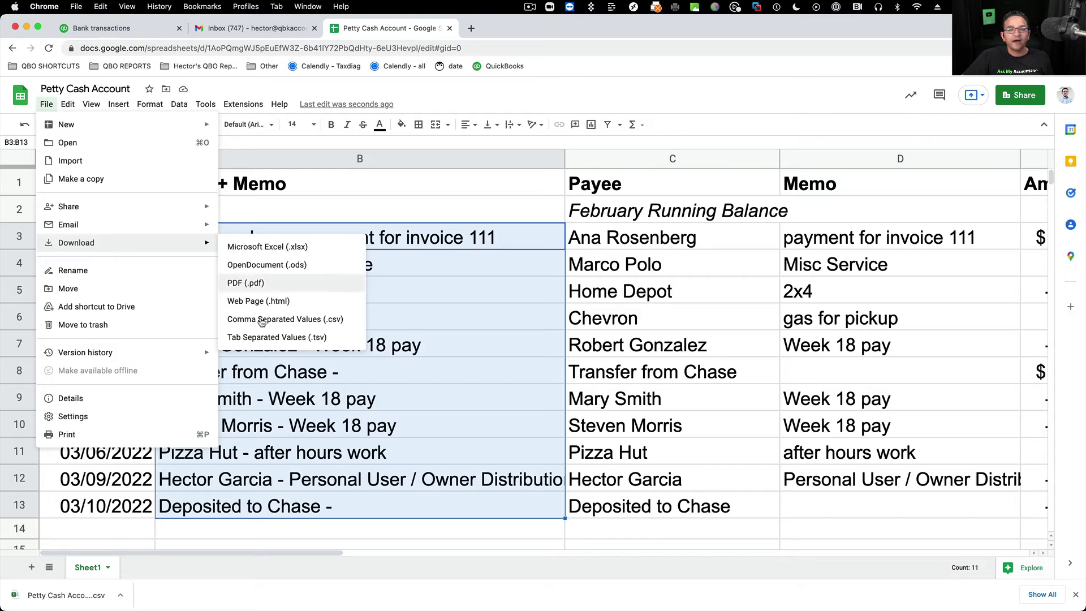
left_click(290, 321)
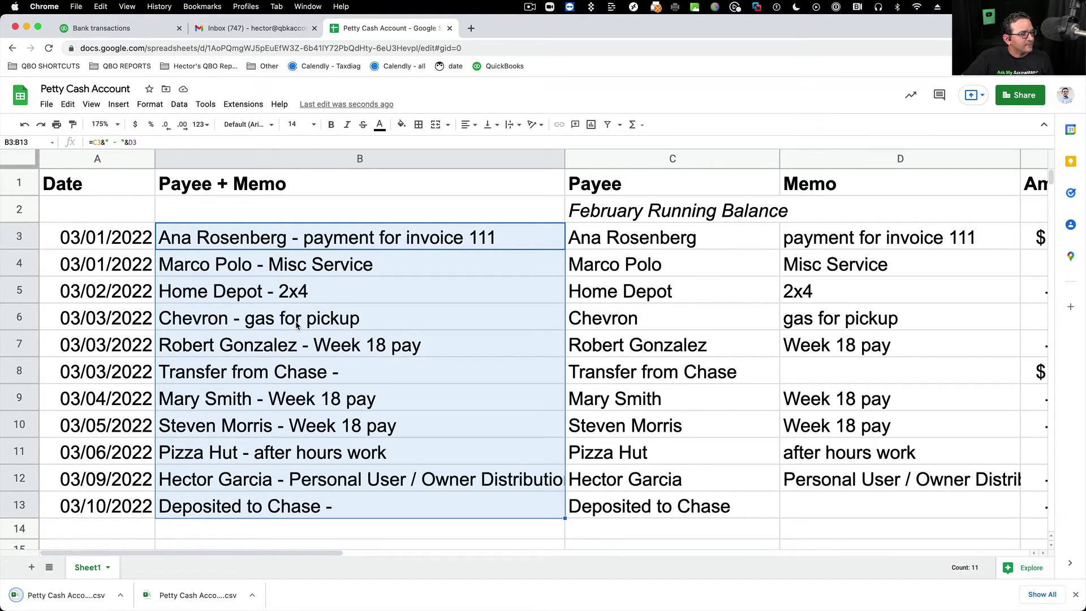
left_click(130, 32)
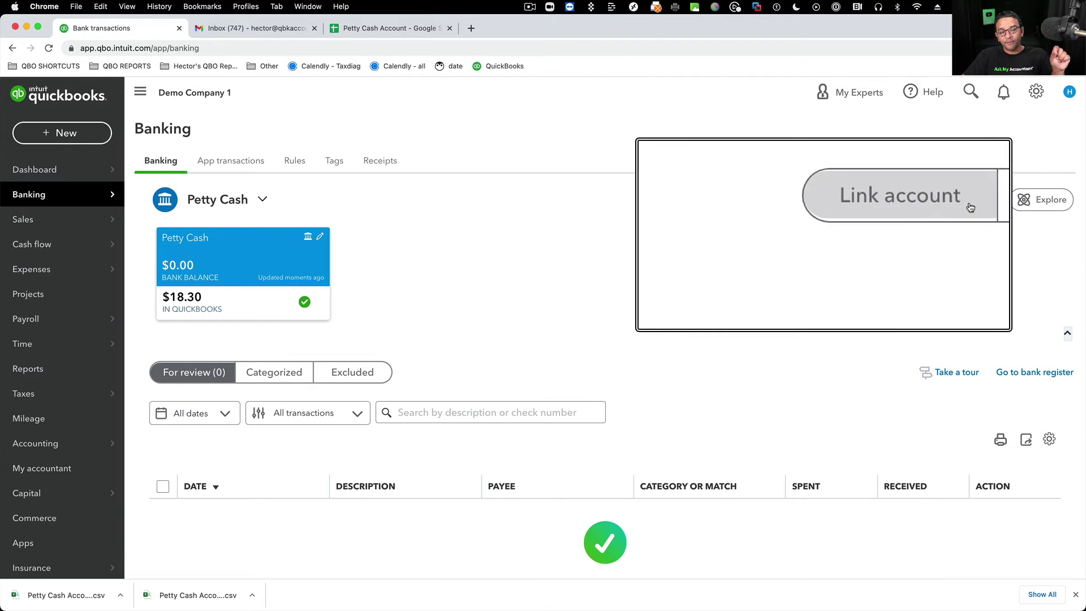
- Upload the file 'Petty Cash Account - Sheet1 (1).csv' to QuickBooks Banking
left_click(992, 201)
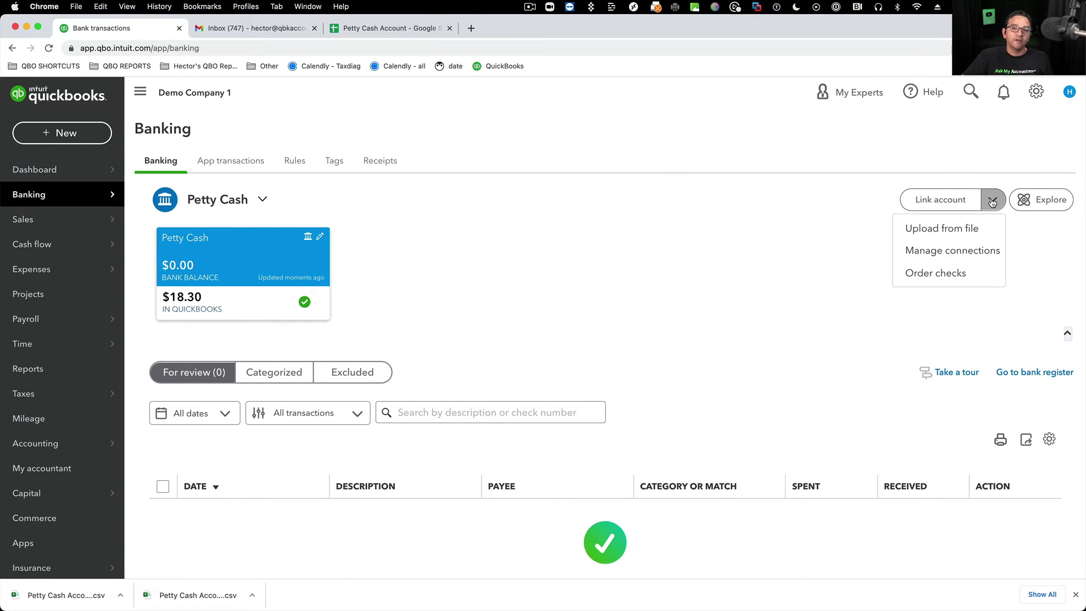
left_click(966, 229)
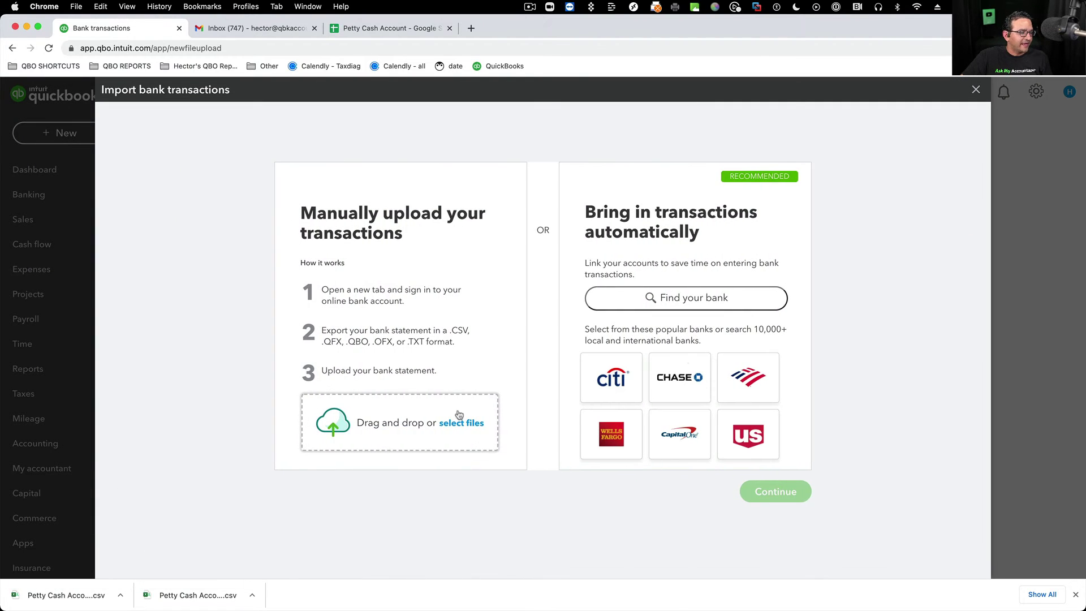
left_click(405, 406)
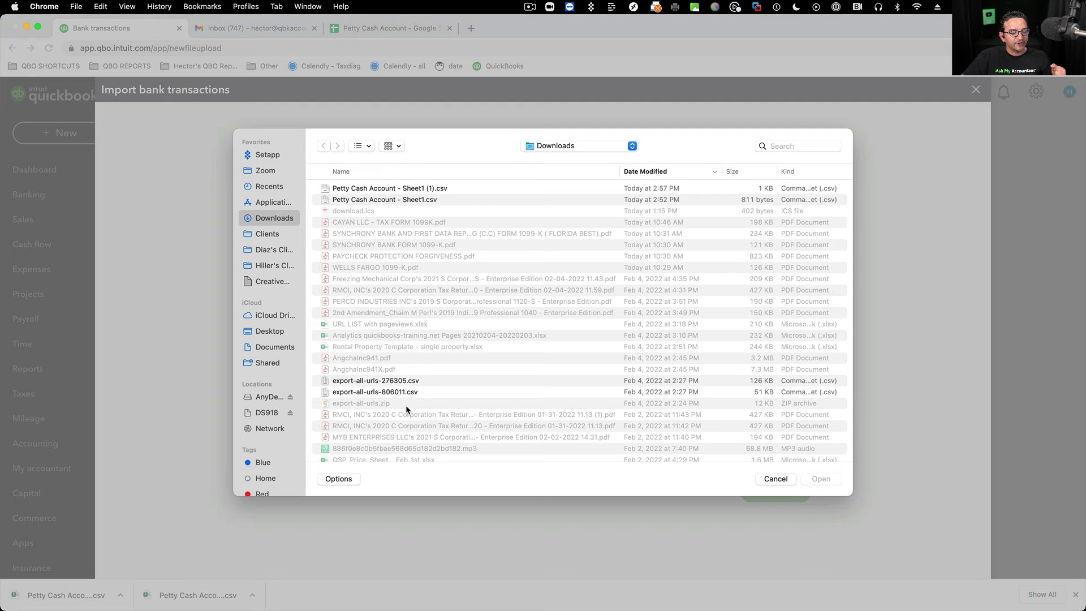
left_click(408, 188)
left_click(821, 479)
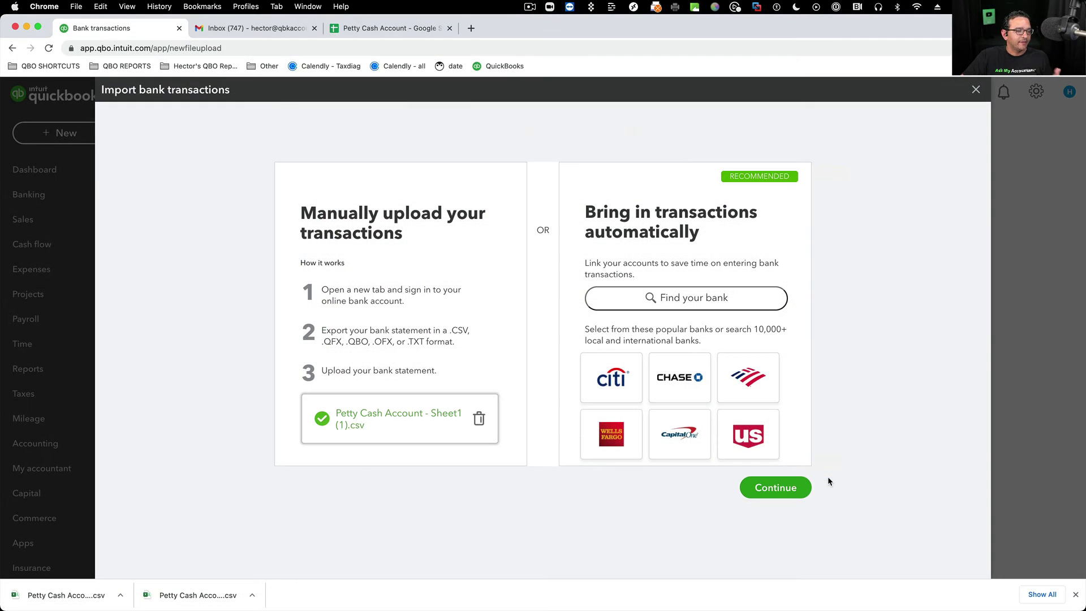
left_click(775, 485)
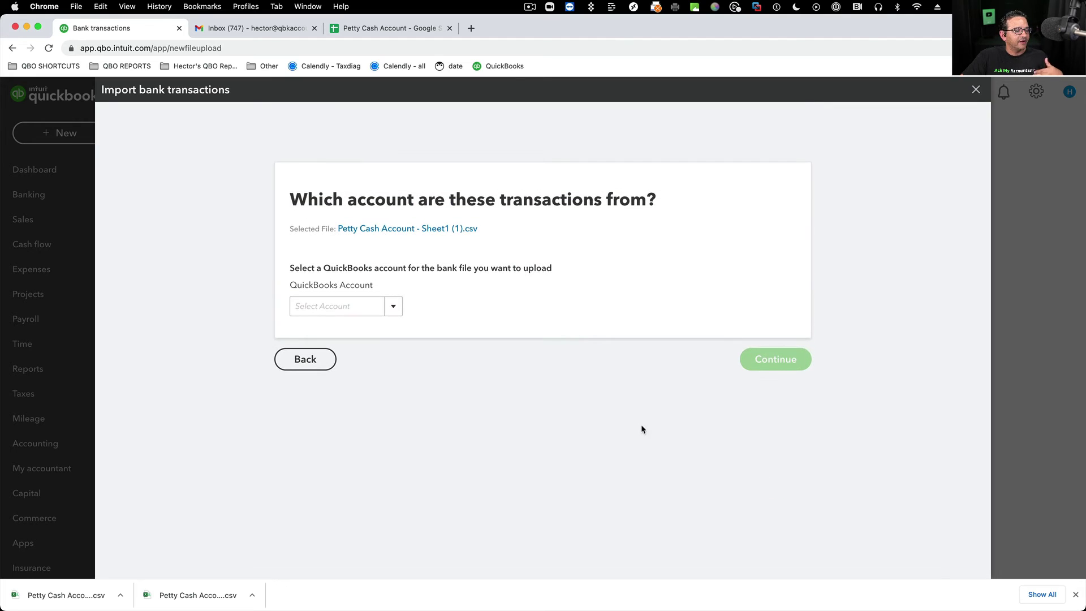
- Import into Petty Cash with date format MM/dd/yyyy and Description mapped to Column 2: Payee + Memo
left_click(393, 306)
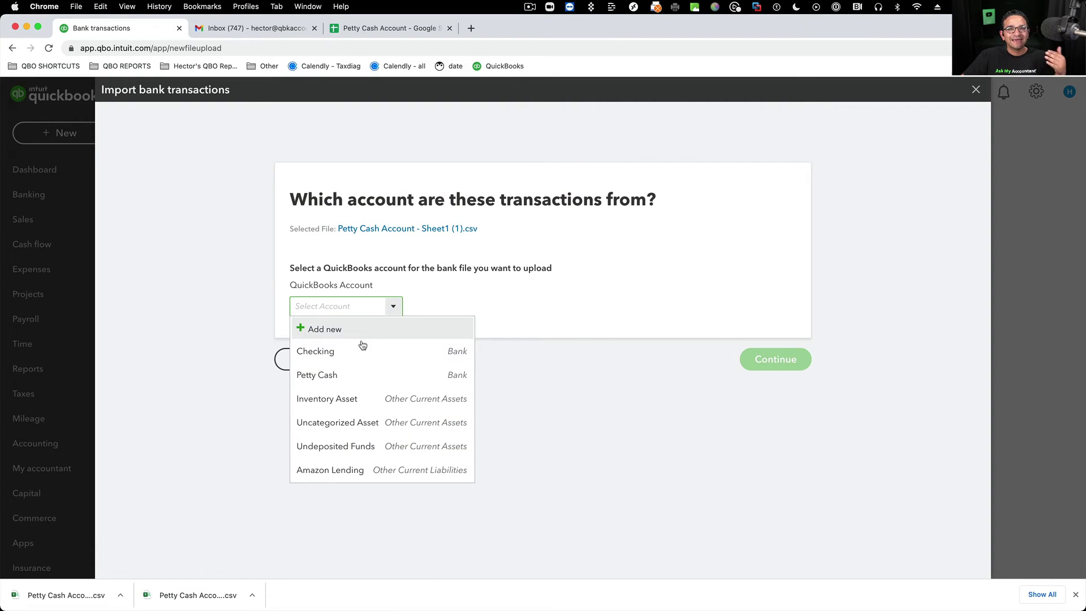
left_click(351, 376)
left_click(775, 362)
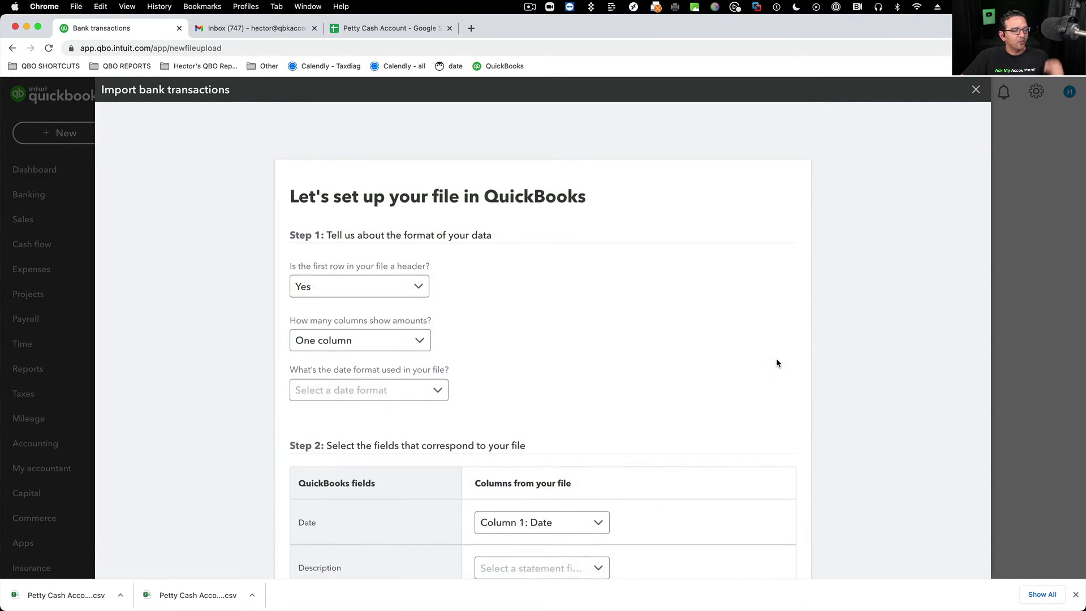
scroll(485, 332, "down", 3)
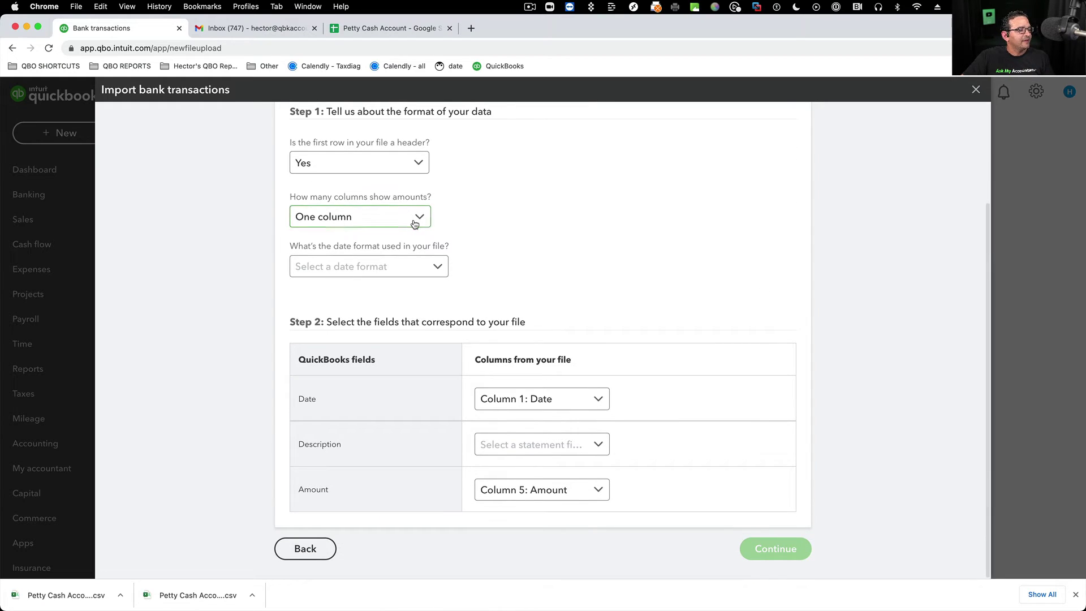
left_click(437, 270)
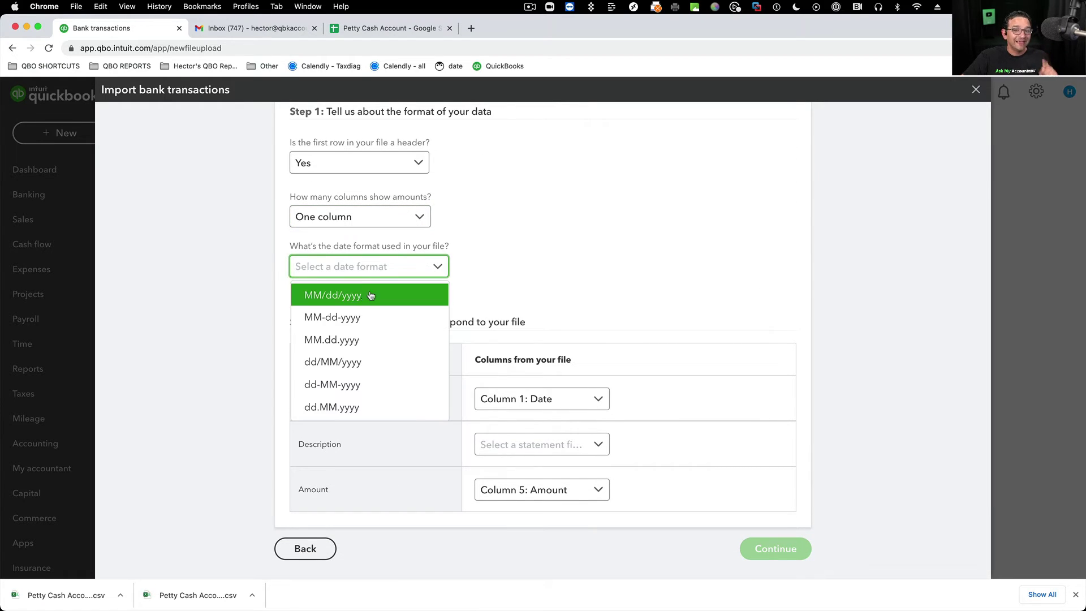
left_click(363, 294)
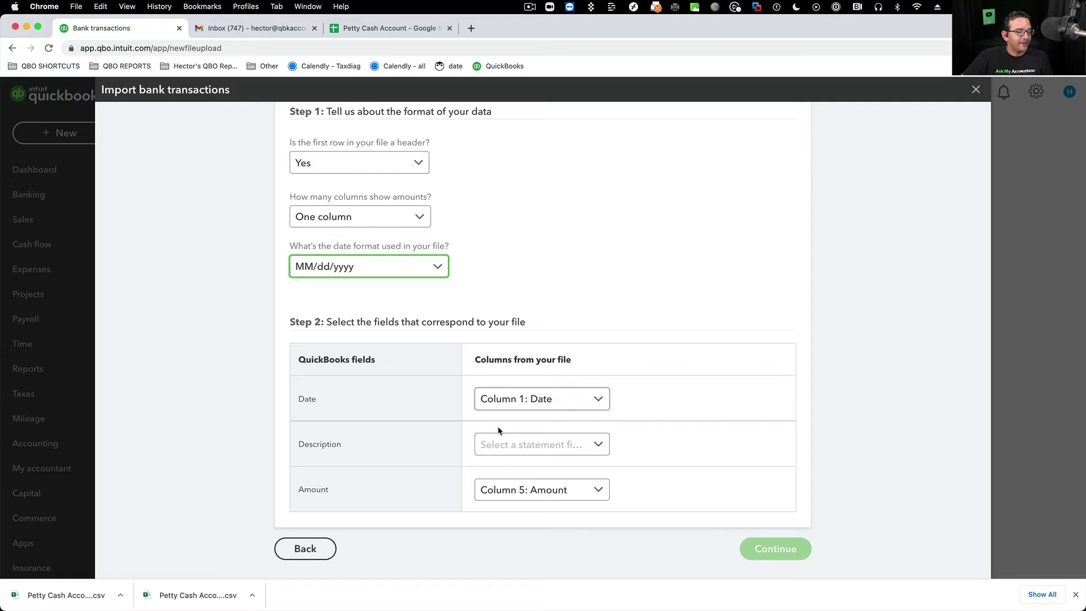
left_click(599, 446)
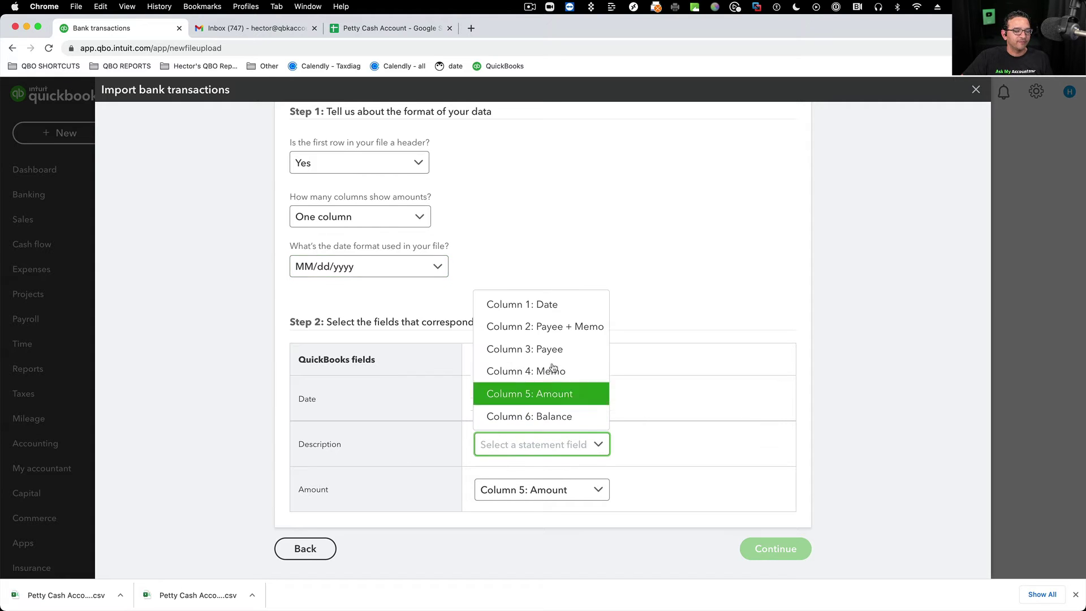
left_click(555, 331)
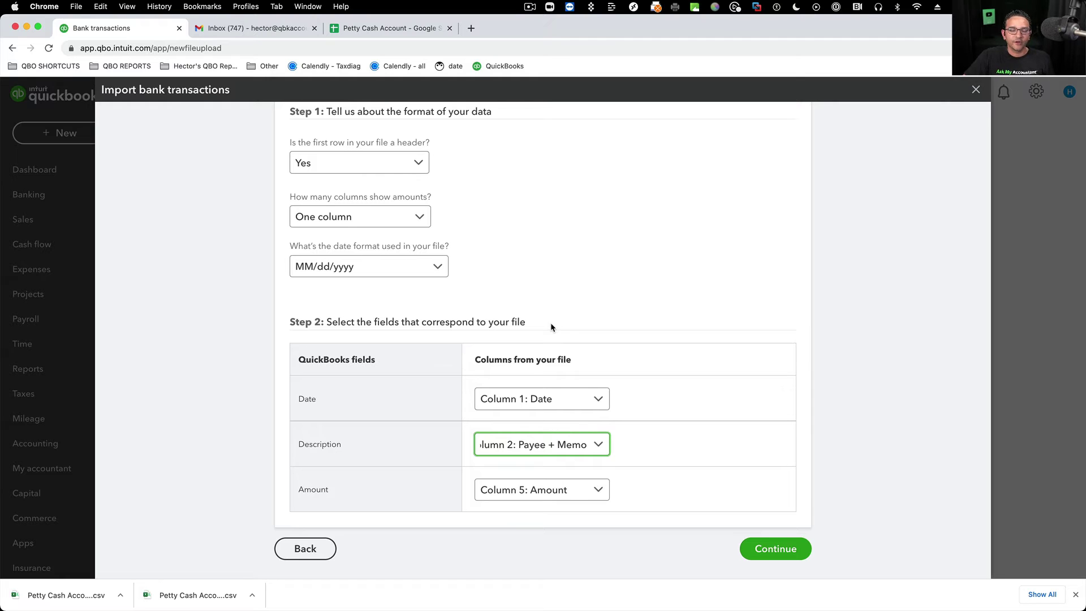
- Select all 11 previewed transactions and confirm the import
left_click(778, 550)
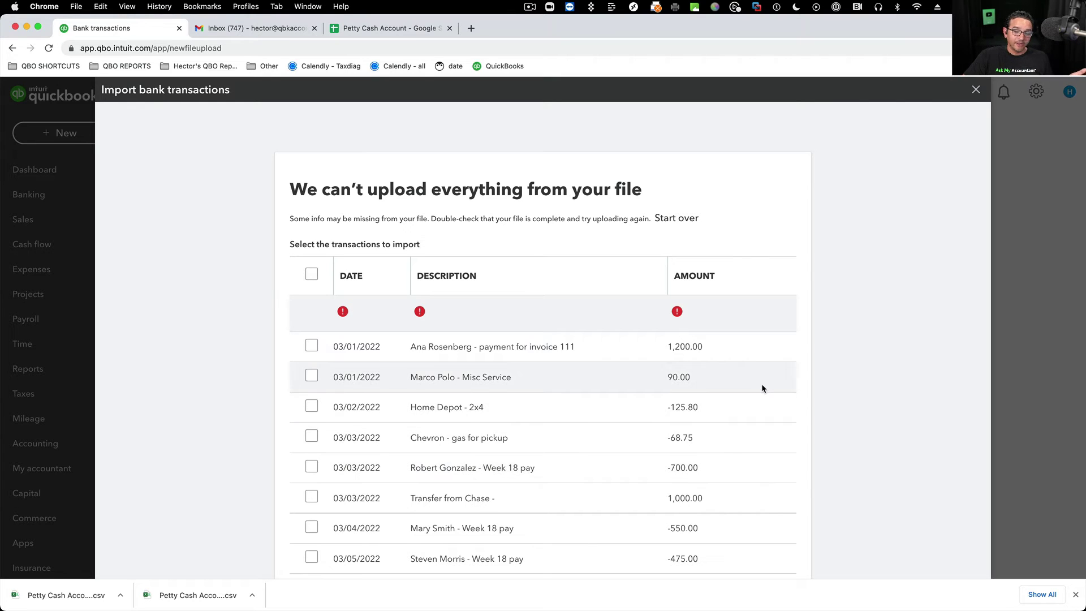
left_click(312, 275)
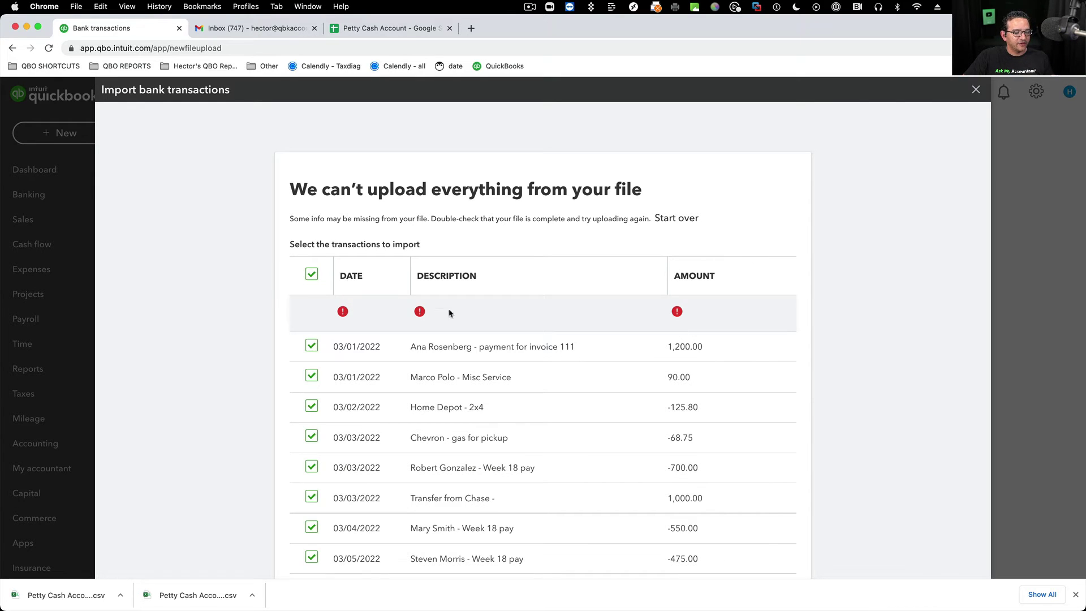
scroll(621, 372, "down", 4)
left_click(784, 557)
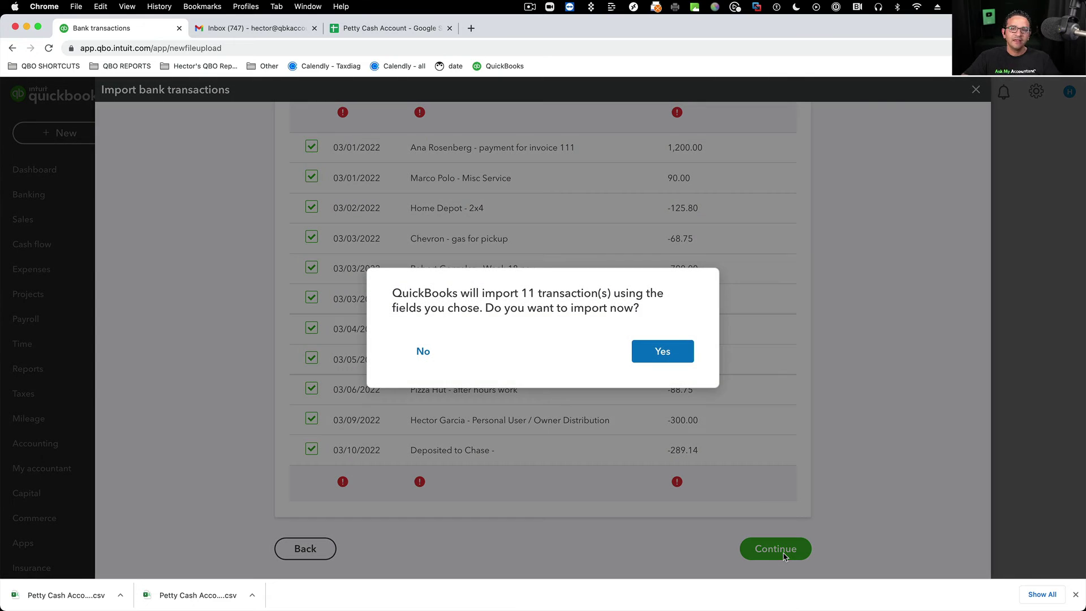
left_click(668, 347)
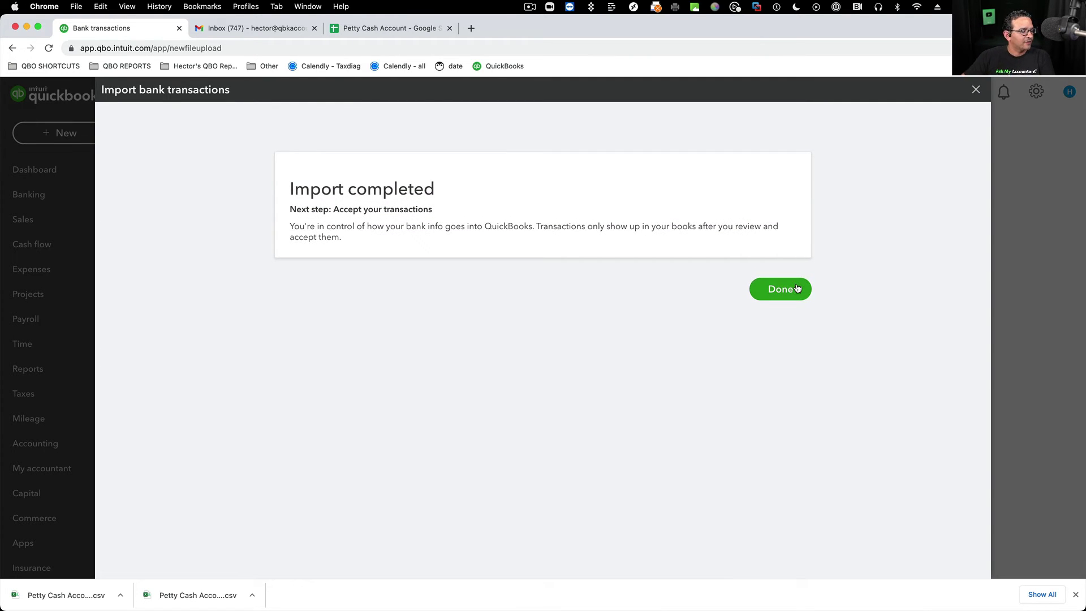
left_click(795, 288)
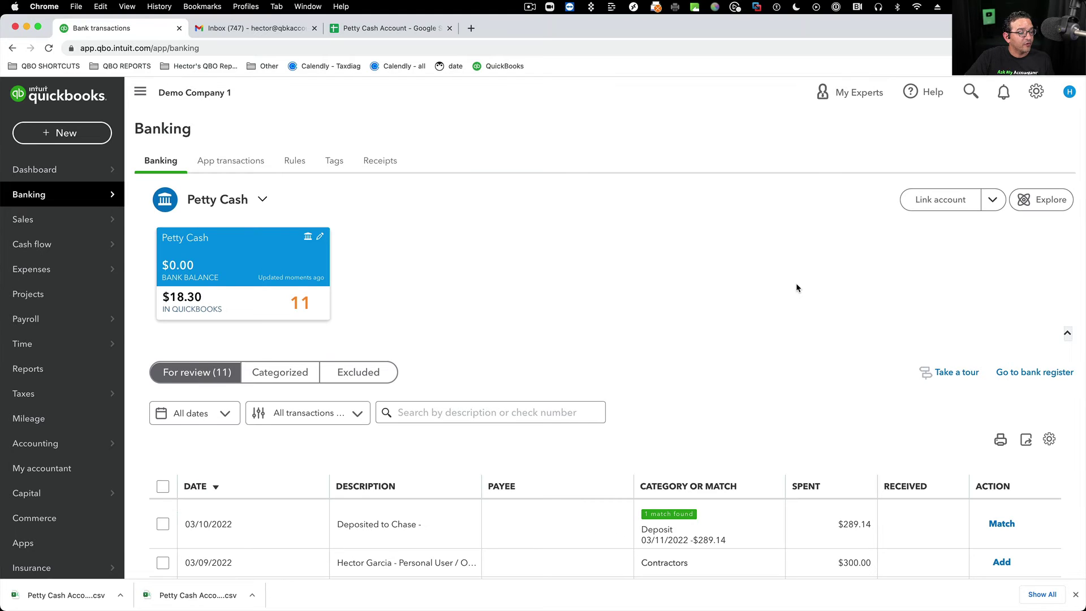
- Widen the Description column and sort the Petty Cash review list by date, oldest first
scroll(727, 368, "down", 5)
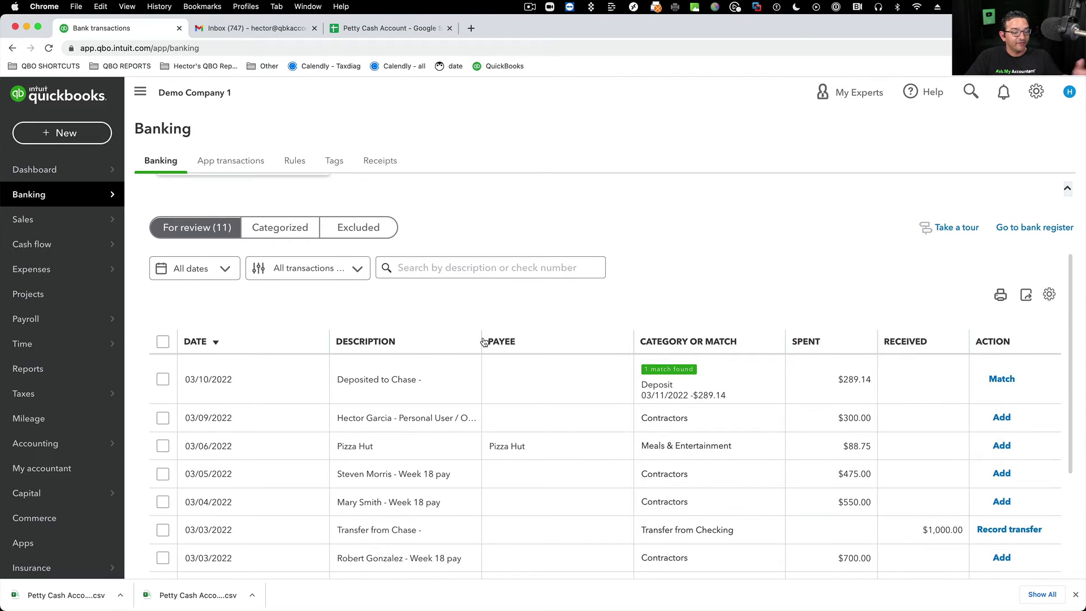
left_click_drag(480, 337, 594, 337)
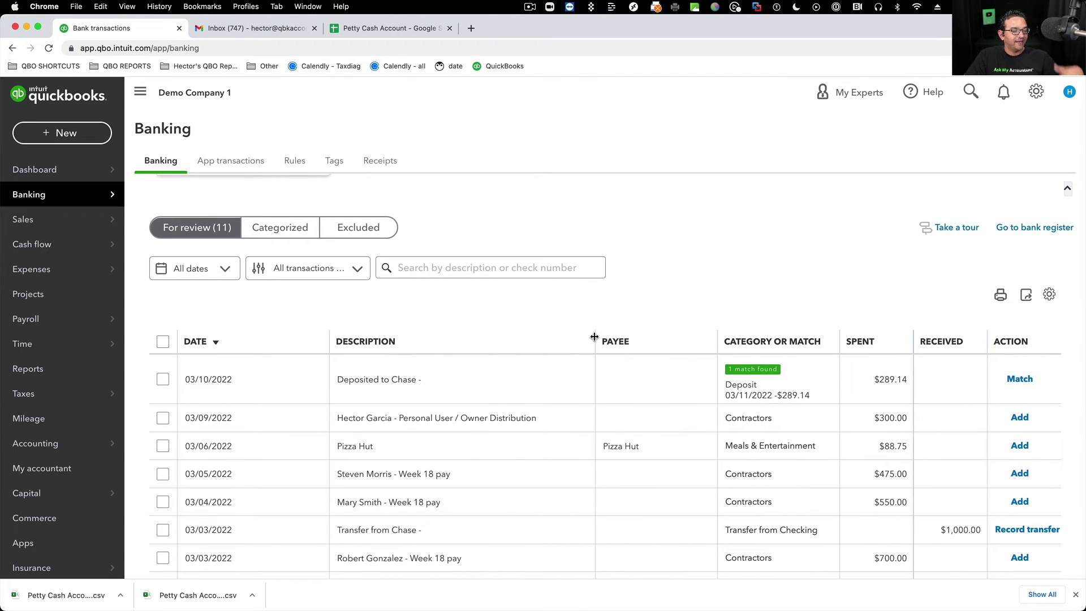
scroll(554, 405, "down", 5)
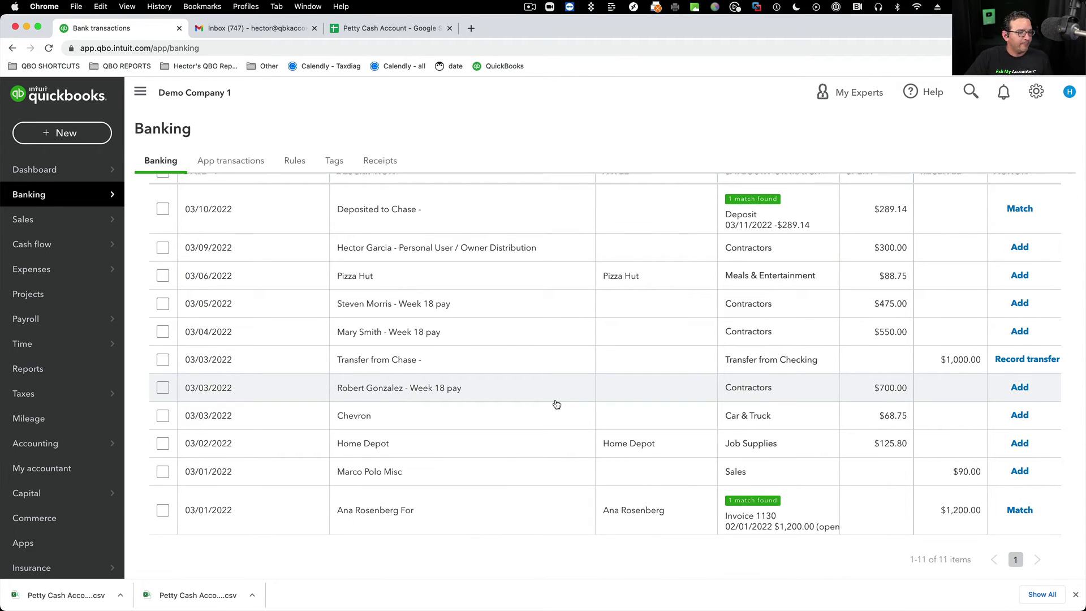
scroll(557, 404, "up", 3)
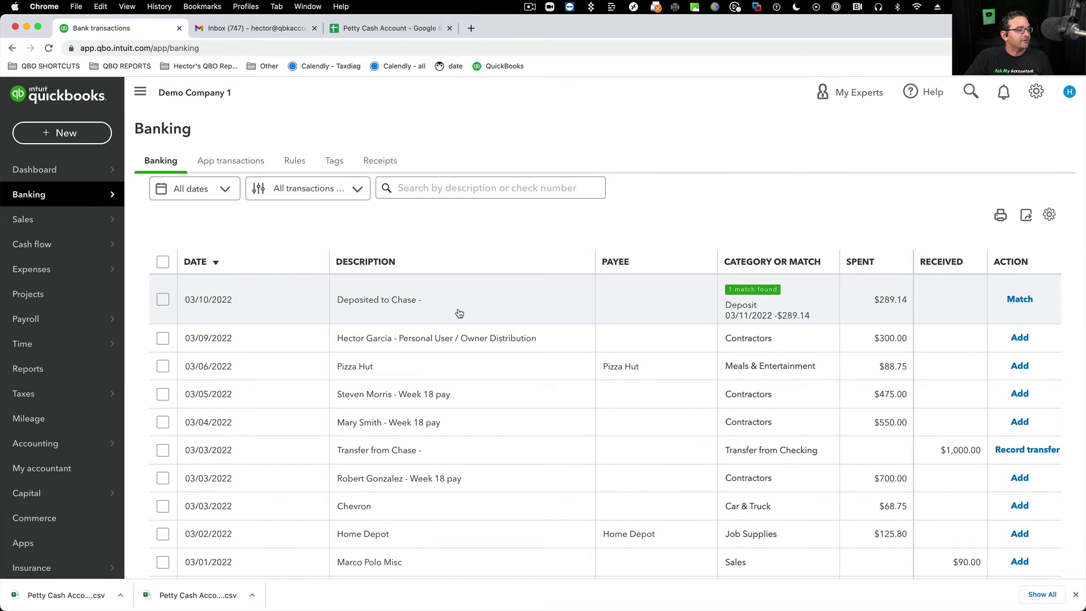
scroll(457, 314, "down", 2)
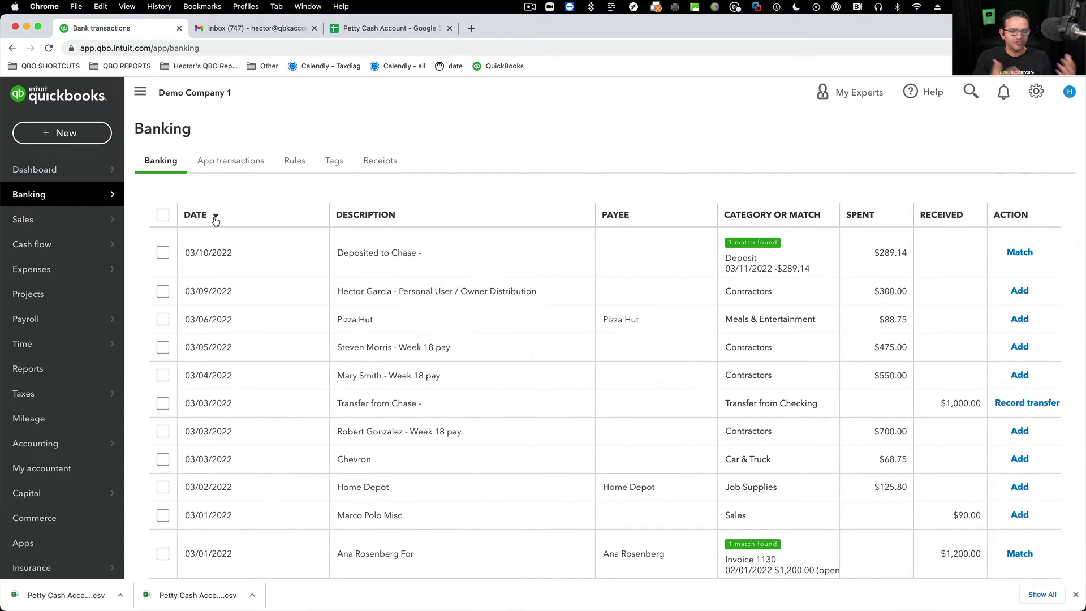
left_click(214, 220)
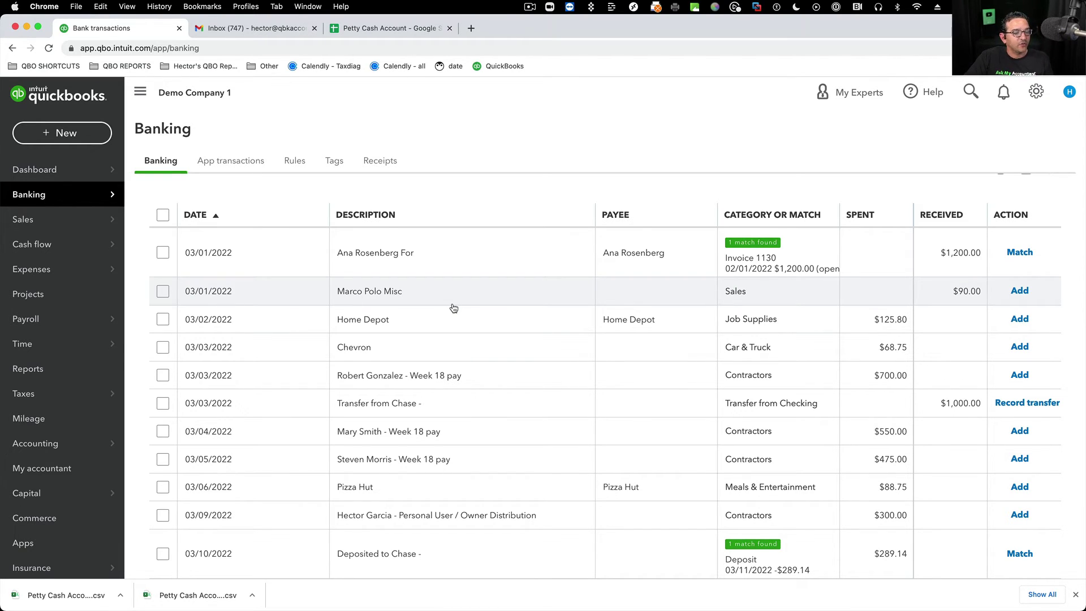
scroll(453, 308, "up", 2)
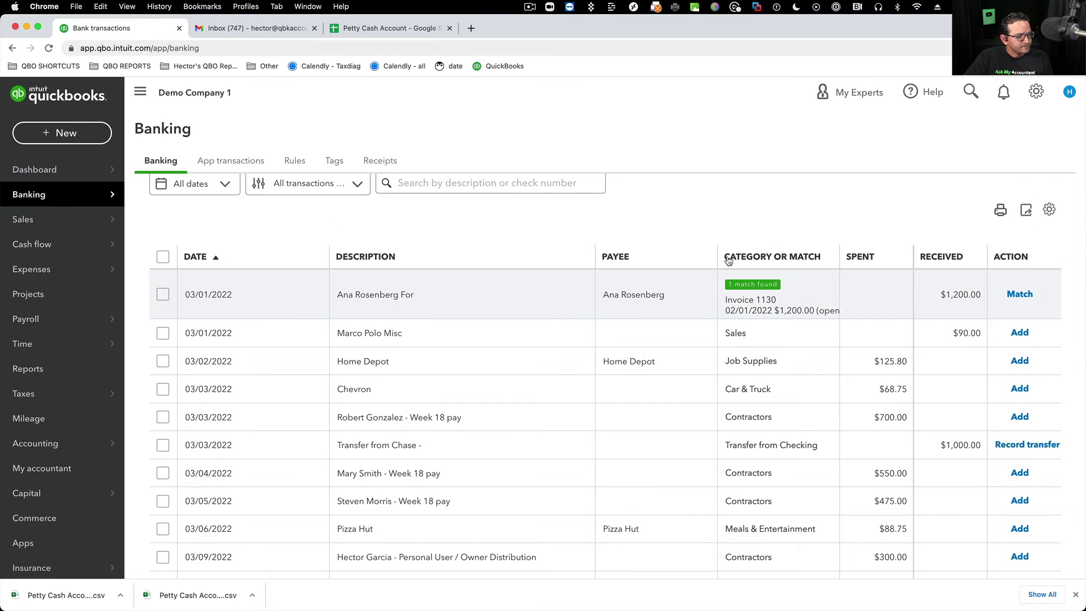
left_click(257, 29)
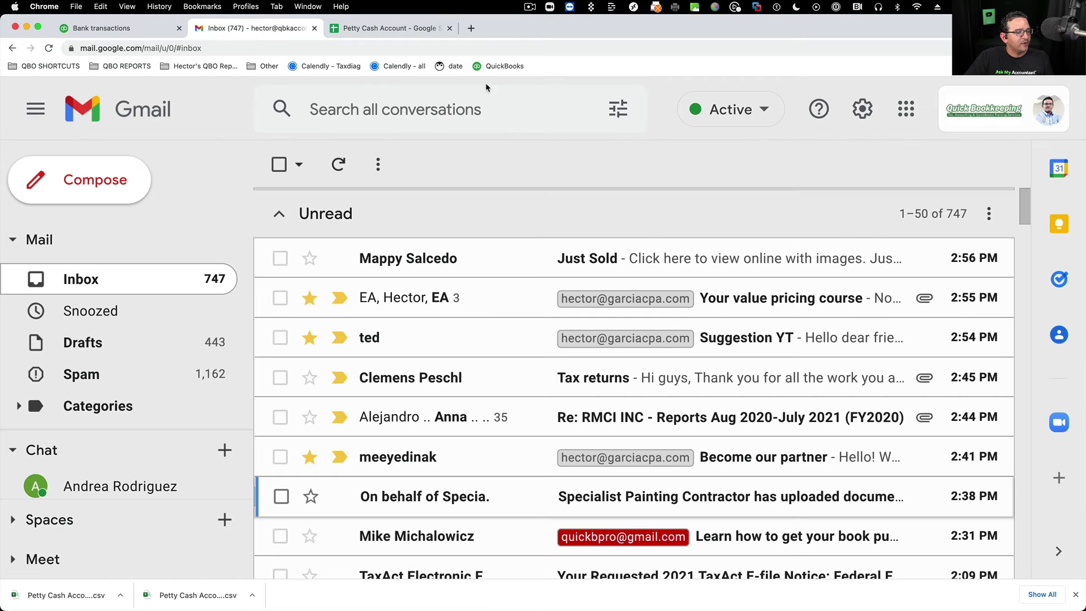
left_click(405, 30)
left_click(599, 211)
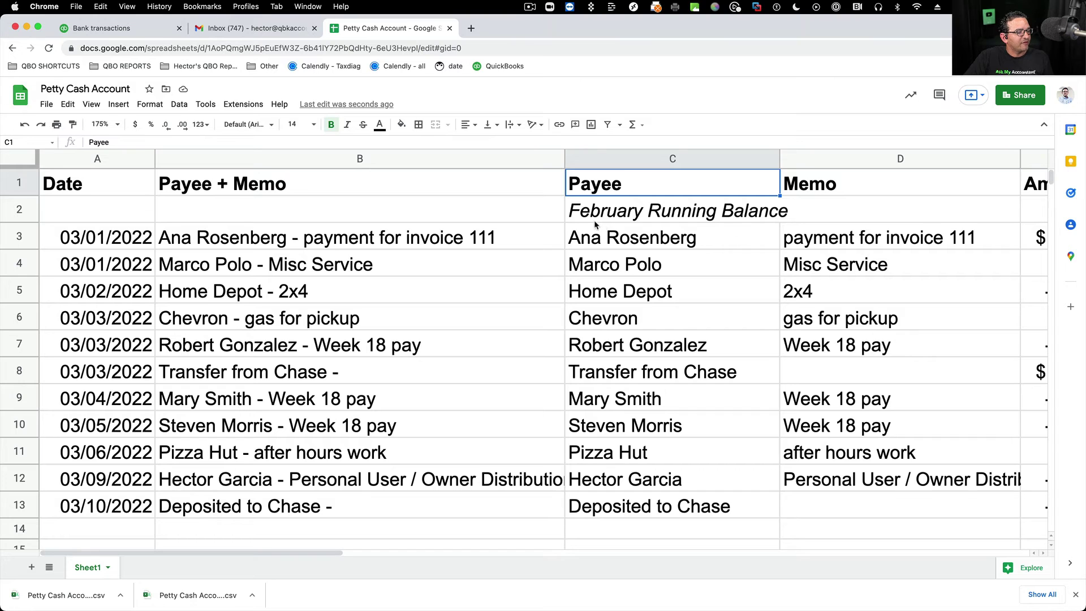
scroll(670, 238, "right", 5)
left_click(348, 240)
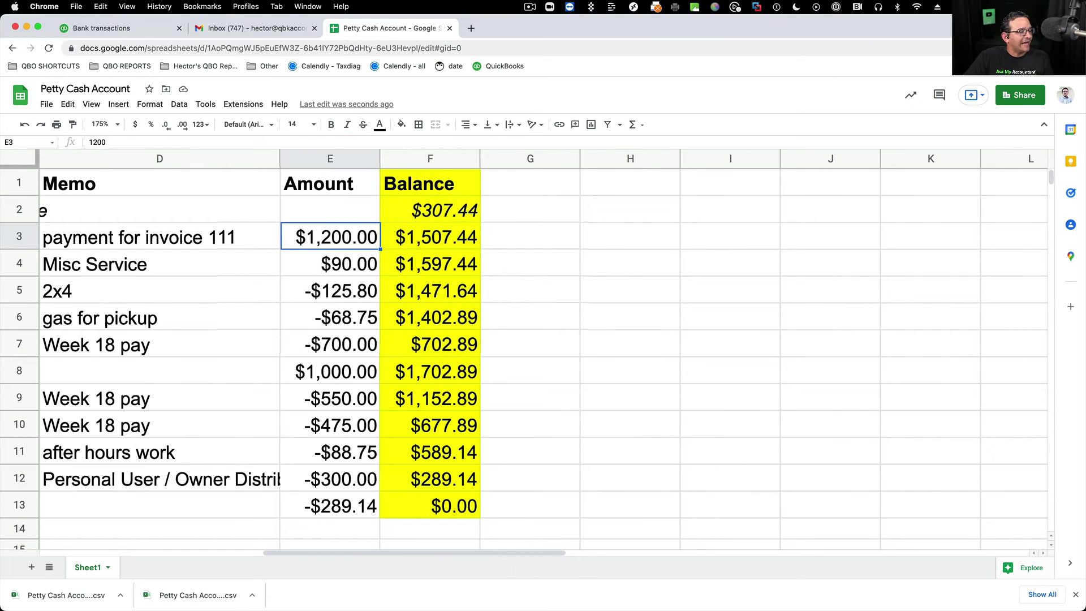
scroll(333, 242, "left", 3)
scroll(333, 242, "left", 3)
left_click(242, 237)
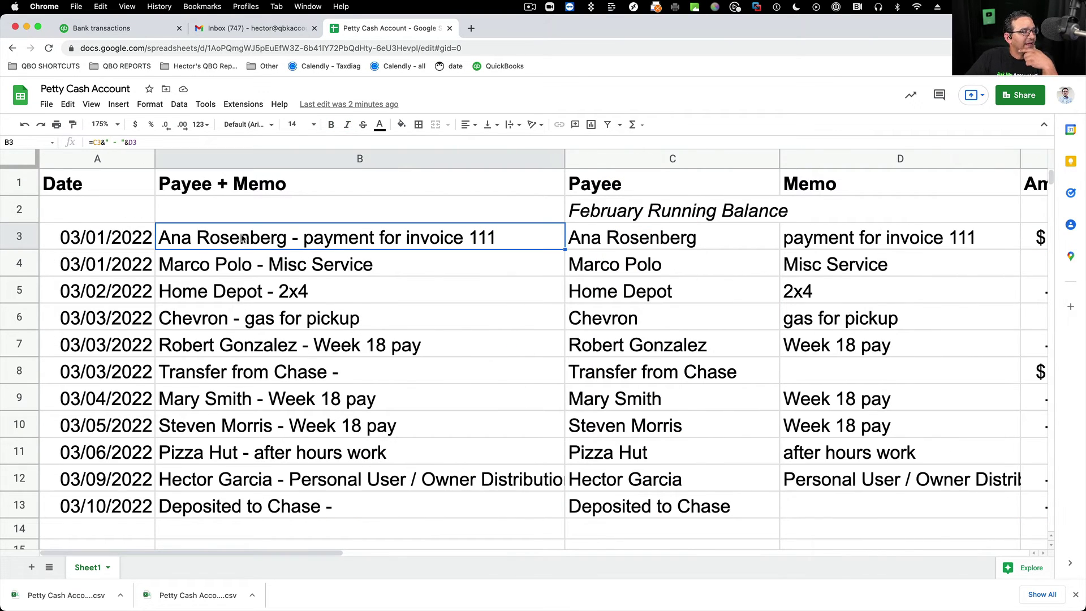
left_click(102, 28)
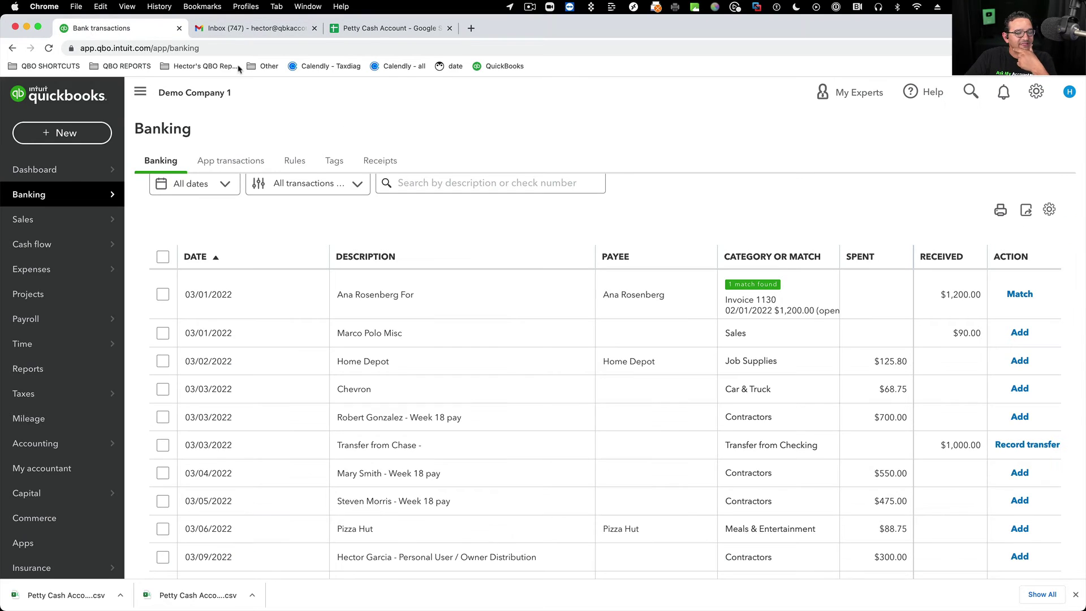
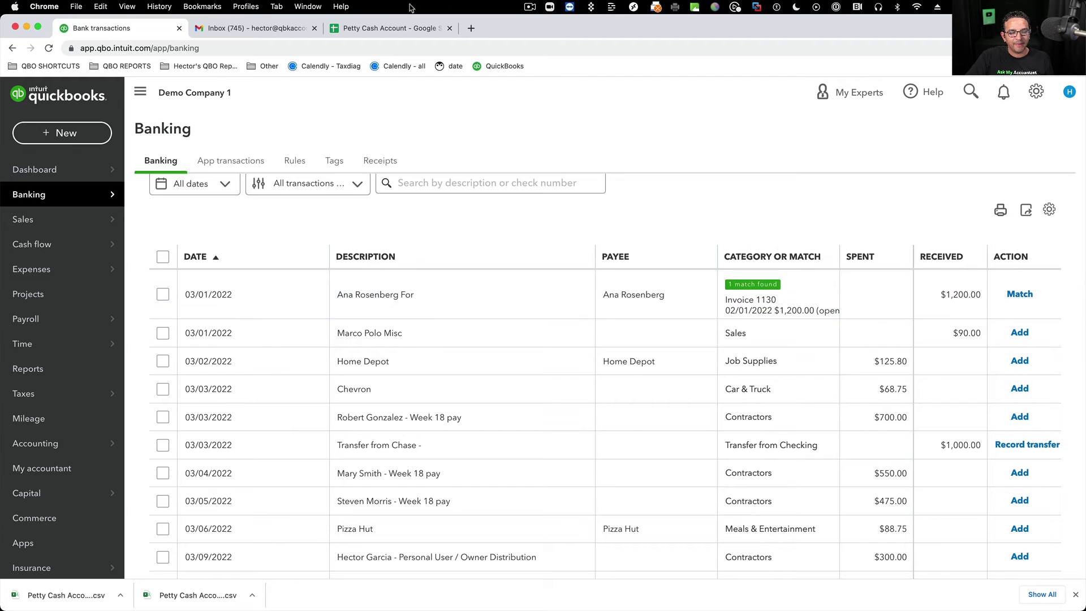
- Check the first transaction's full memo in the petty cash spreadsheet, then return to the review list
left_click(365, 28)
left_click(880, 240)
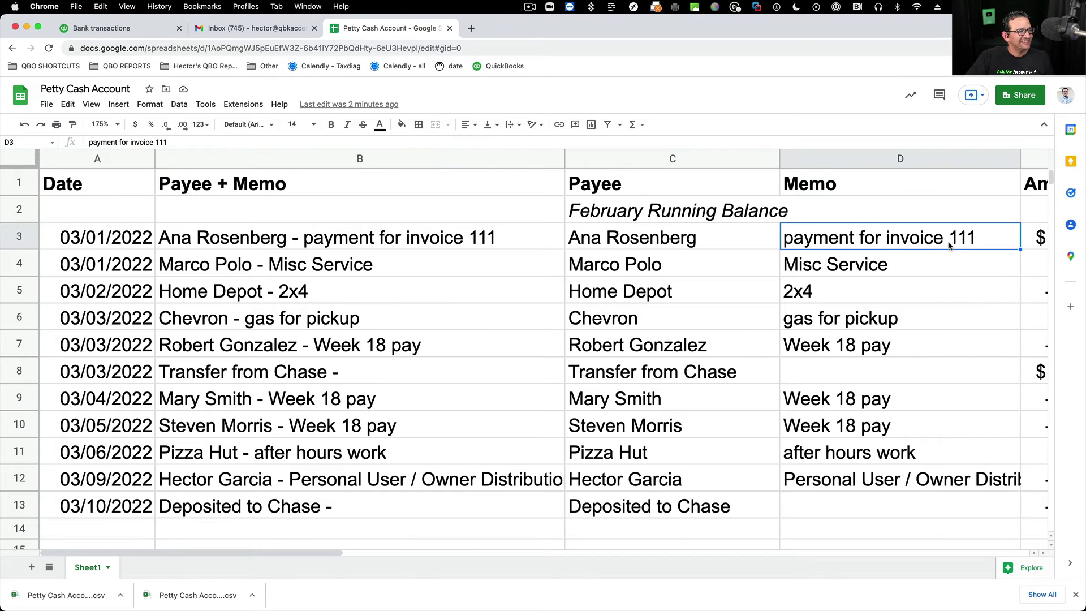
left_click(116, 30)
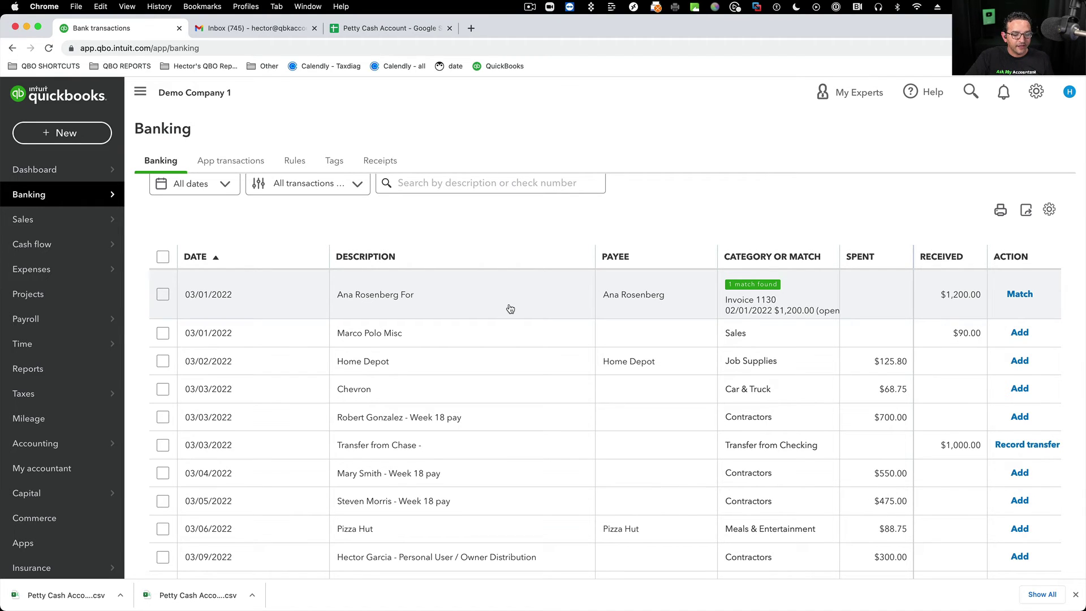
- Turn on Show bank details, then match the $1,200.00 invoice 111 payment to Invoice 1130
left_click(1049, 209)
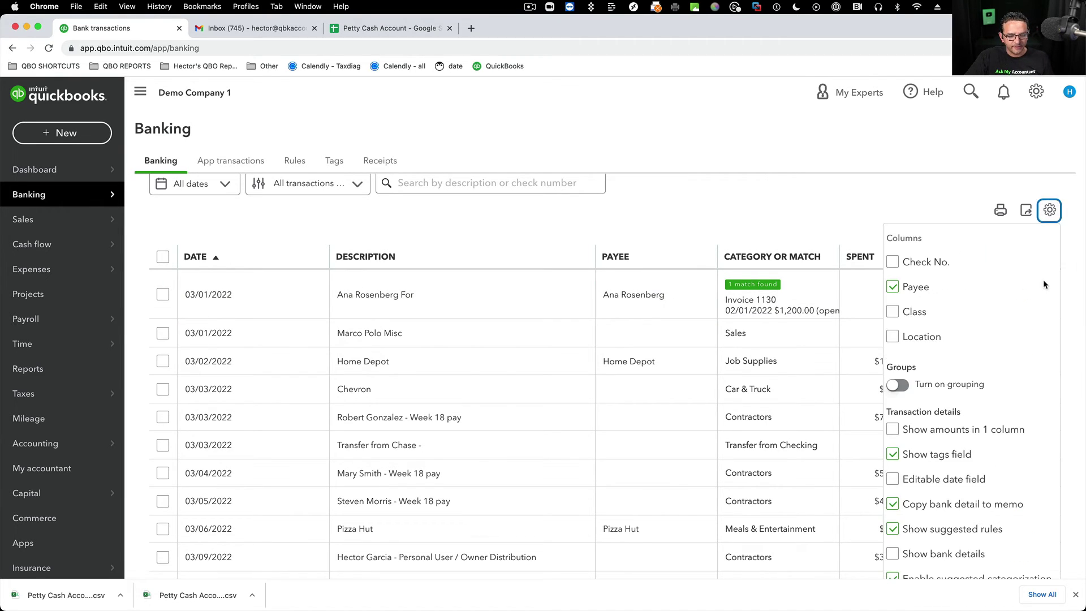
scroll(966, 448, "down", 2)
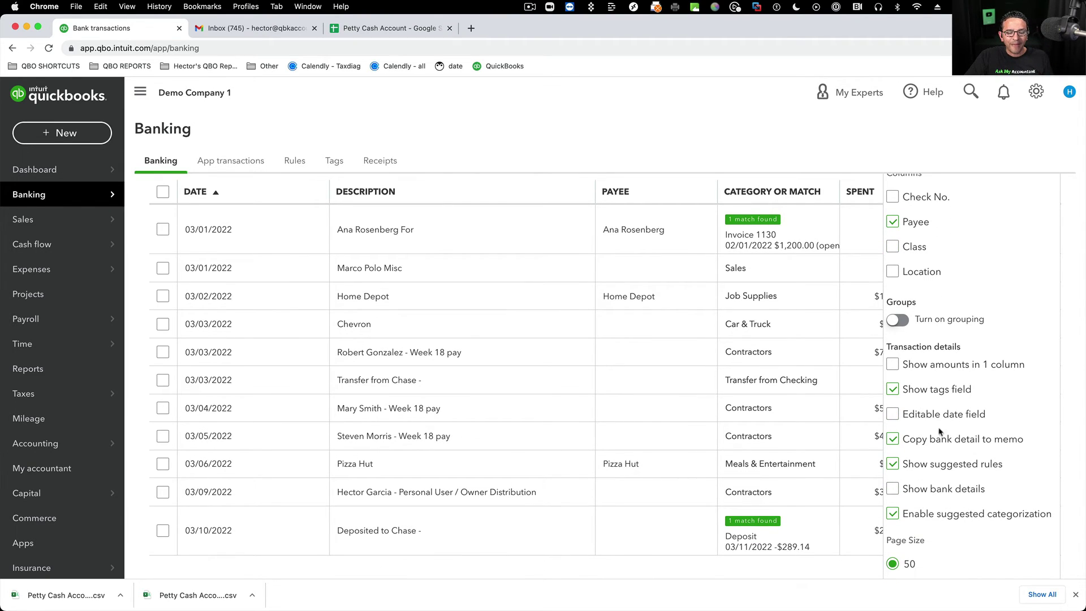
left_click(962, 491)
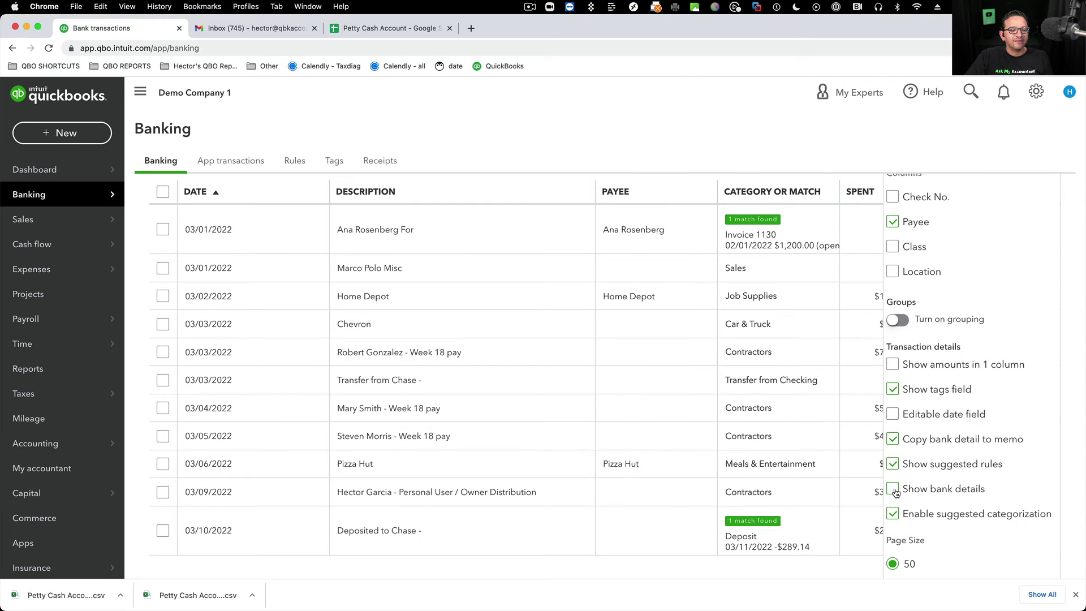
left_click(988, 142)
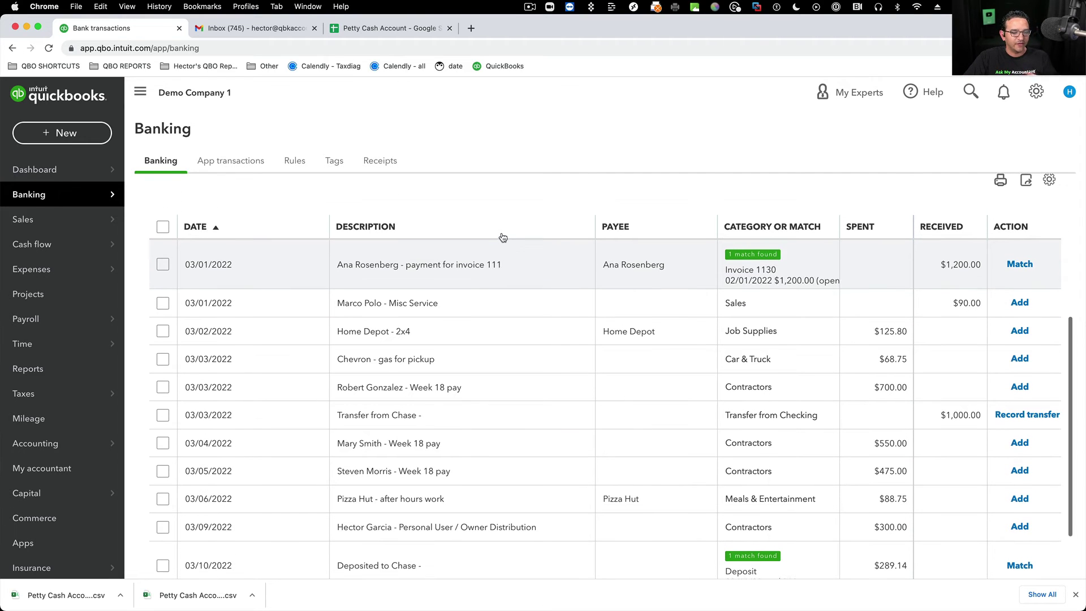
left_click(1019, 265)
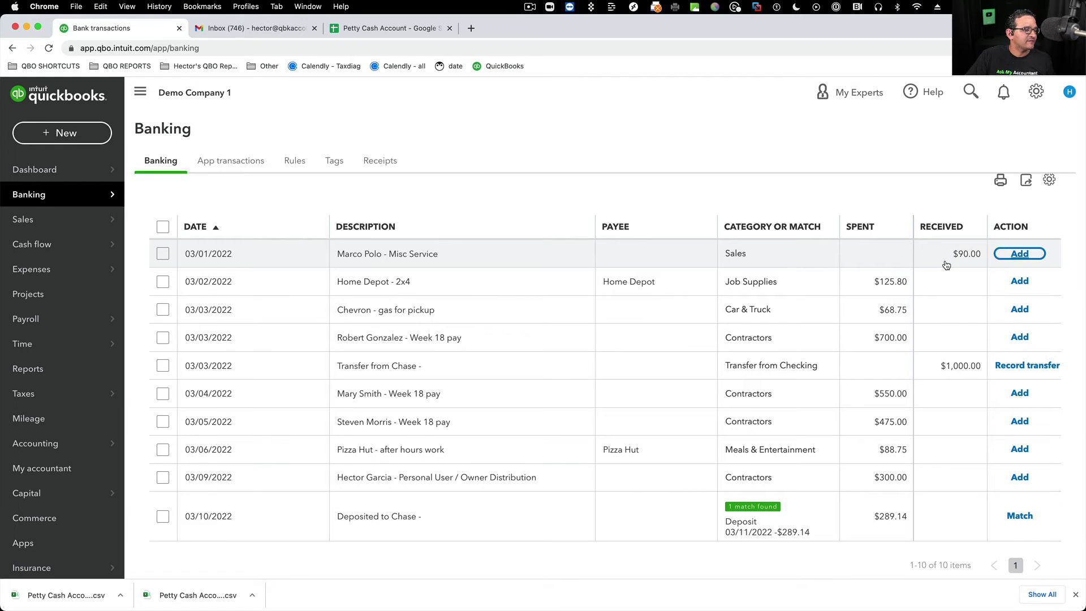
- Add the 03/01/2022 $90.00 Misc Service deposit under Sales, saving the typed payee as a new customer
left_click(402, 255)
left_click(221, 352)
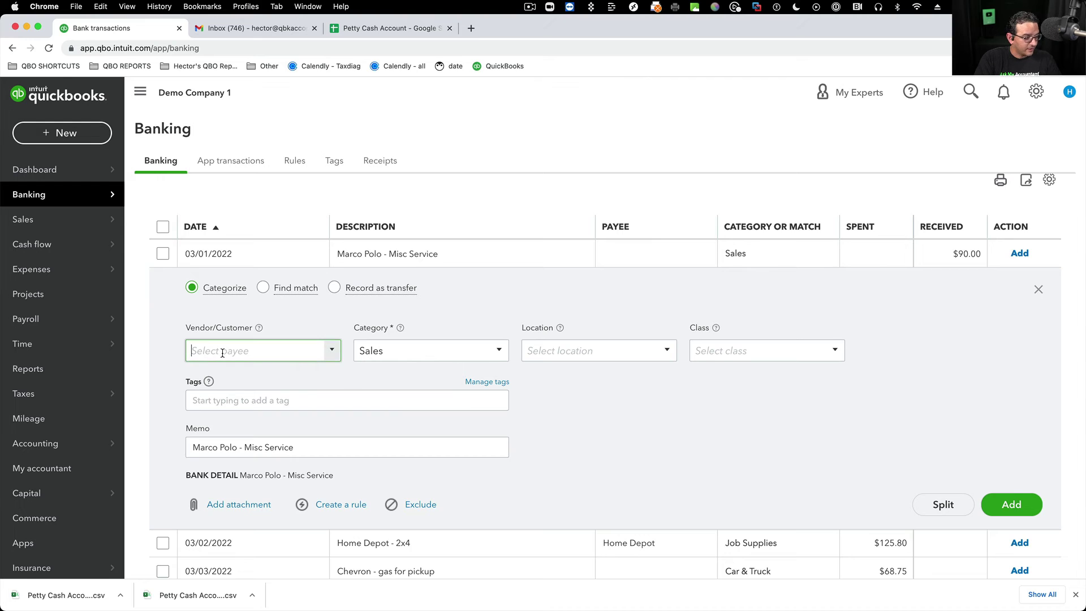
type("Marco Polo")
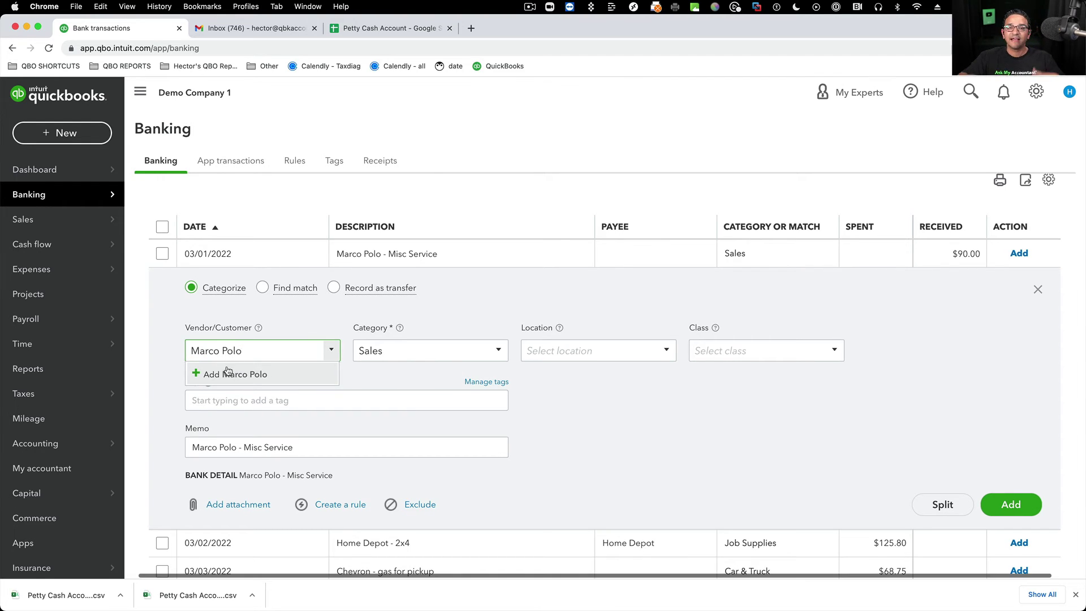
left_click(259, 373)
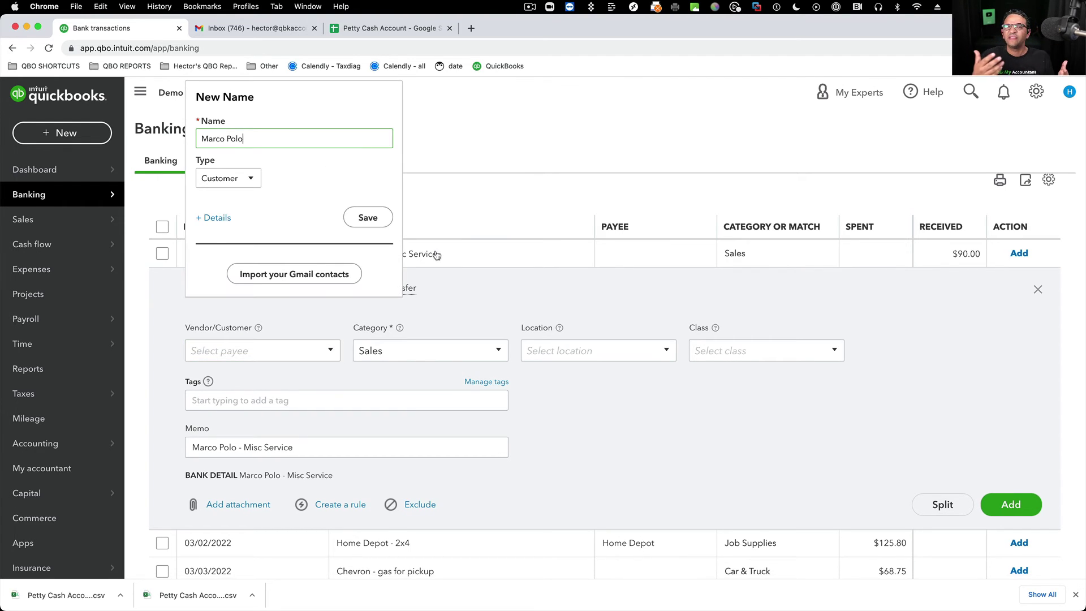
left_click(375, 219)
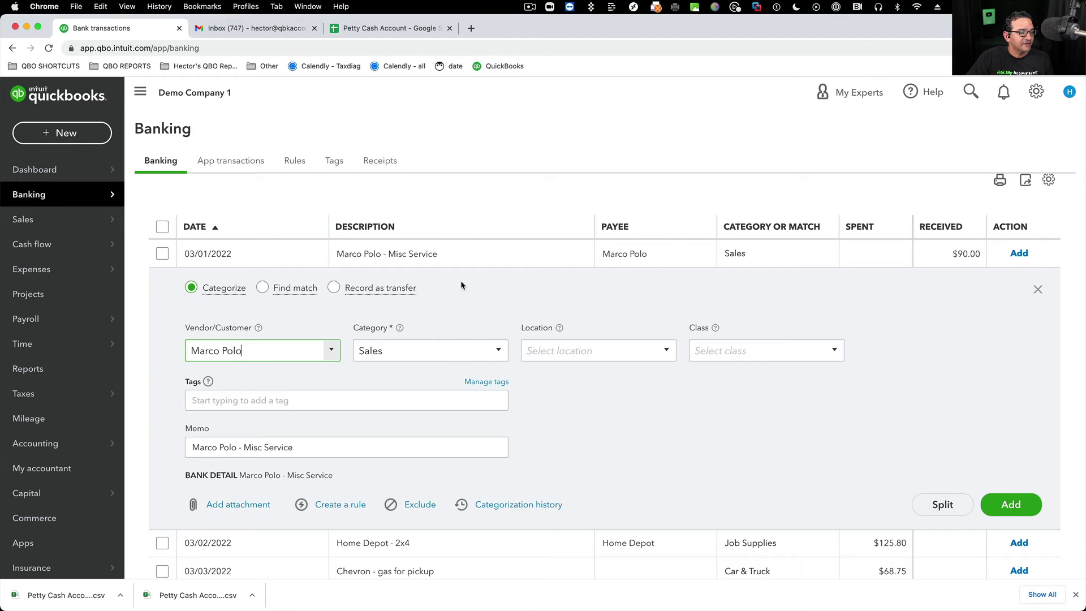
left_click(429, 349)
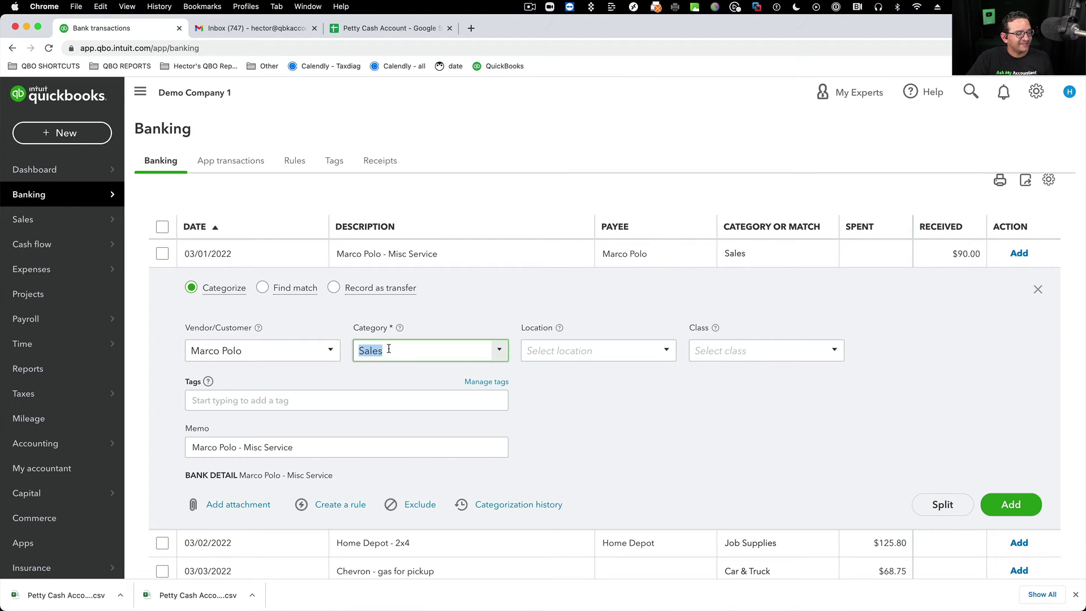
left_click(267, 447)
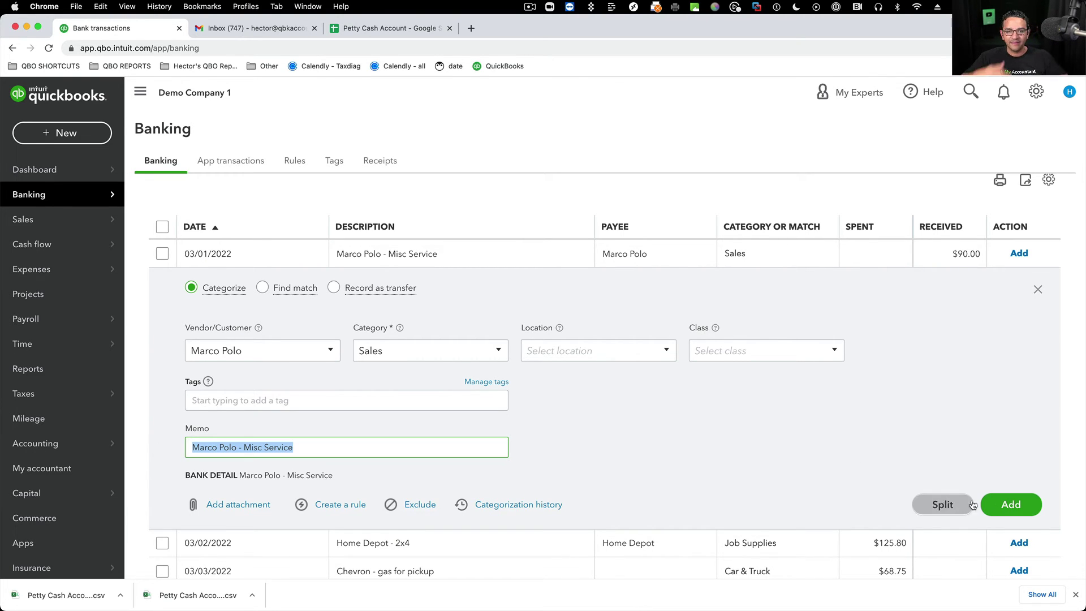
left_click(1002, 502)
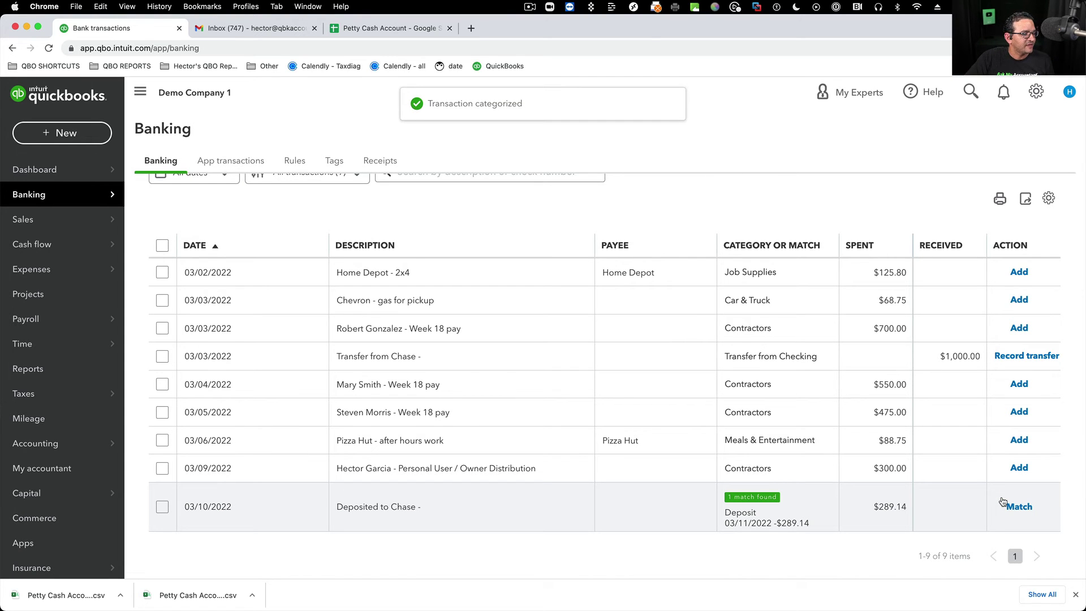
- Add the Home Depot - 2x4 expense of $125.80 with category Job Supplies
left_click(405, 274)
left_click(429, 377)
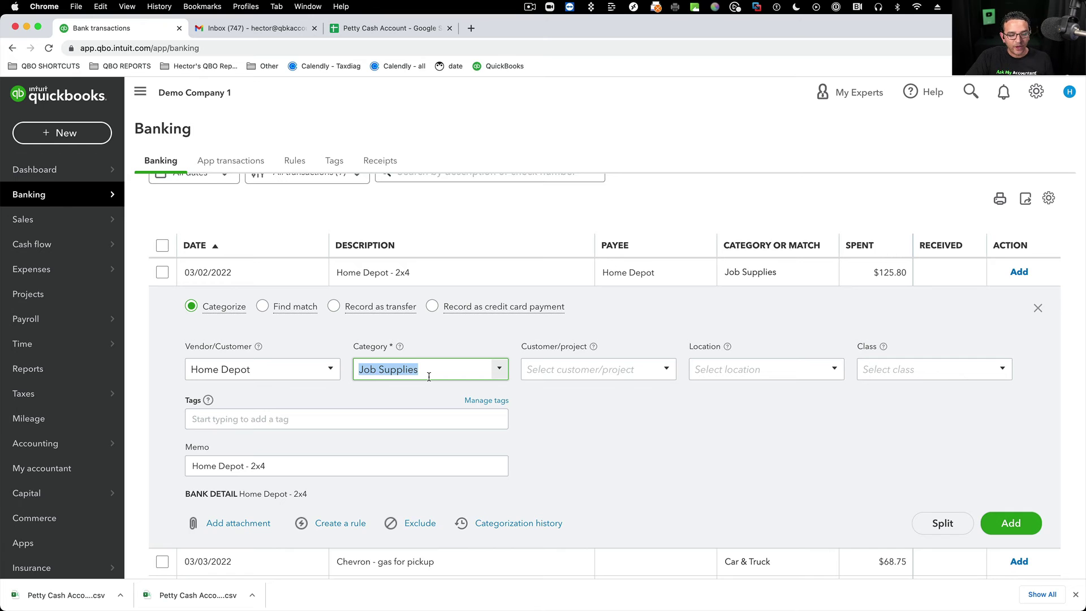
left_click(1012, 522)
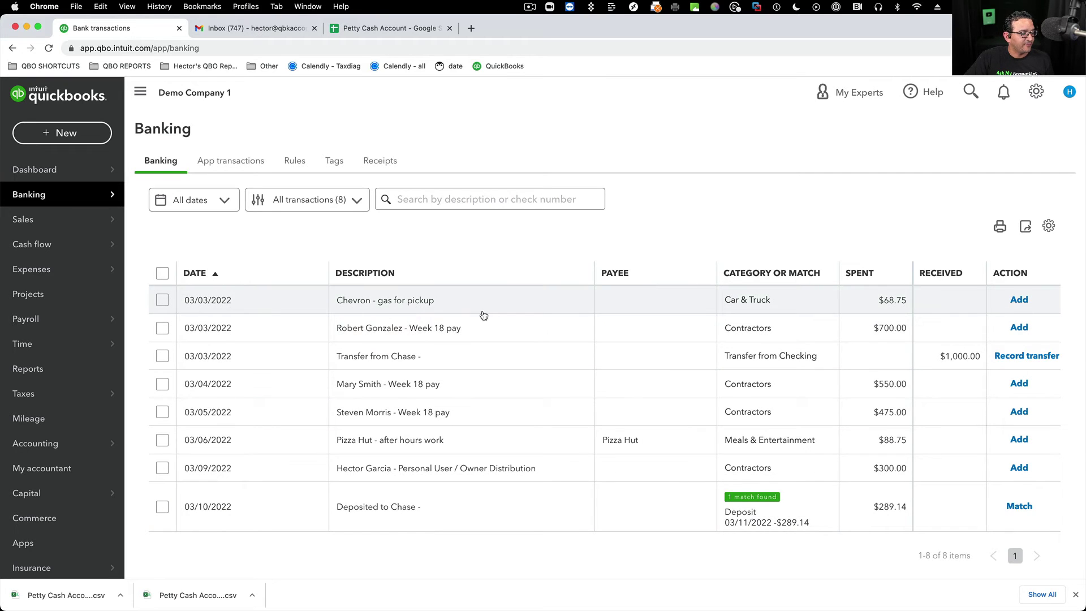
- Add the $68.75 gas purchase under Car & Truck with Chevron saved as a new vendor
left_click(482, 312)
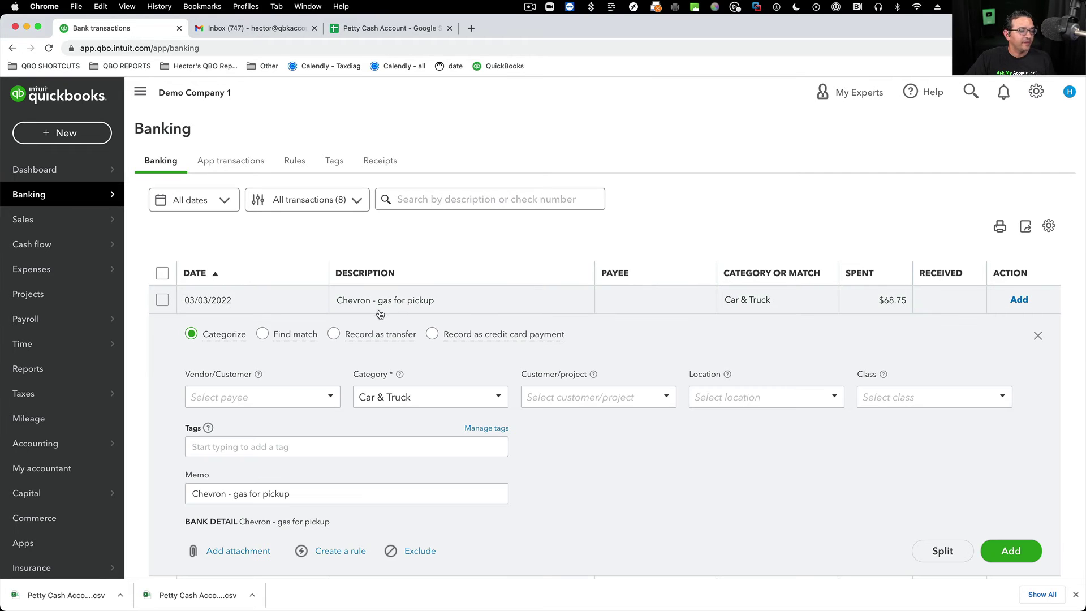
left_click(226, 399)
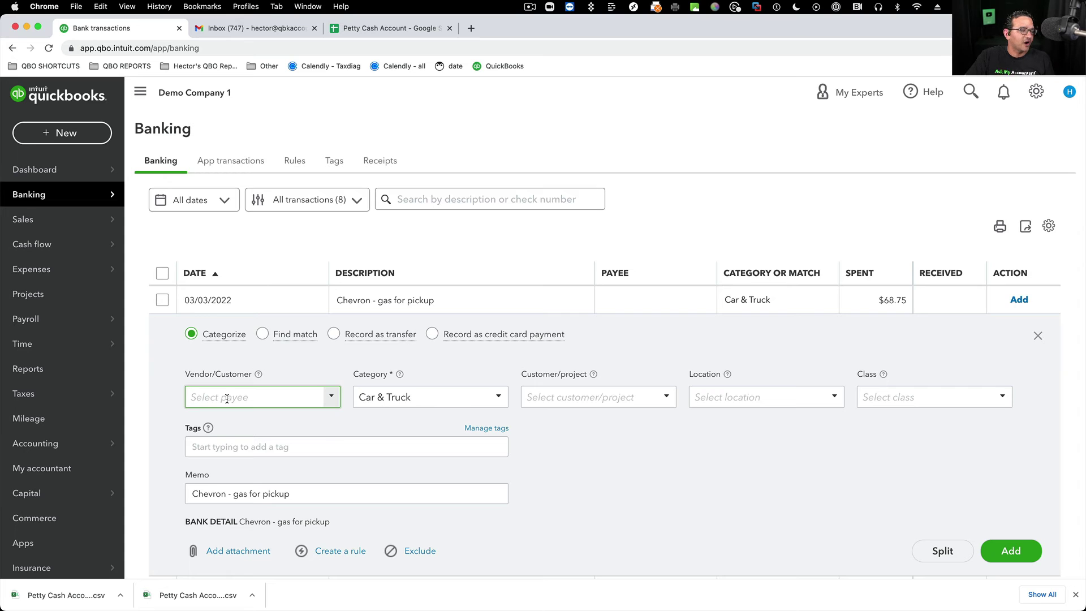
left_click(414, 405)
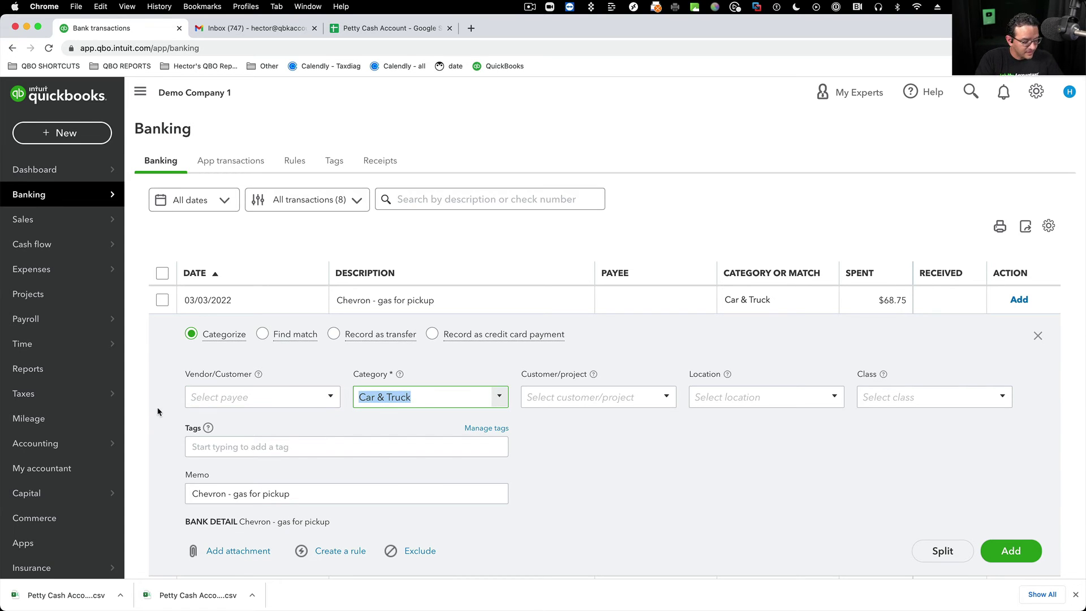
left_click(215, 396)
type("Chevron")
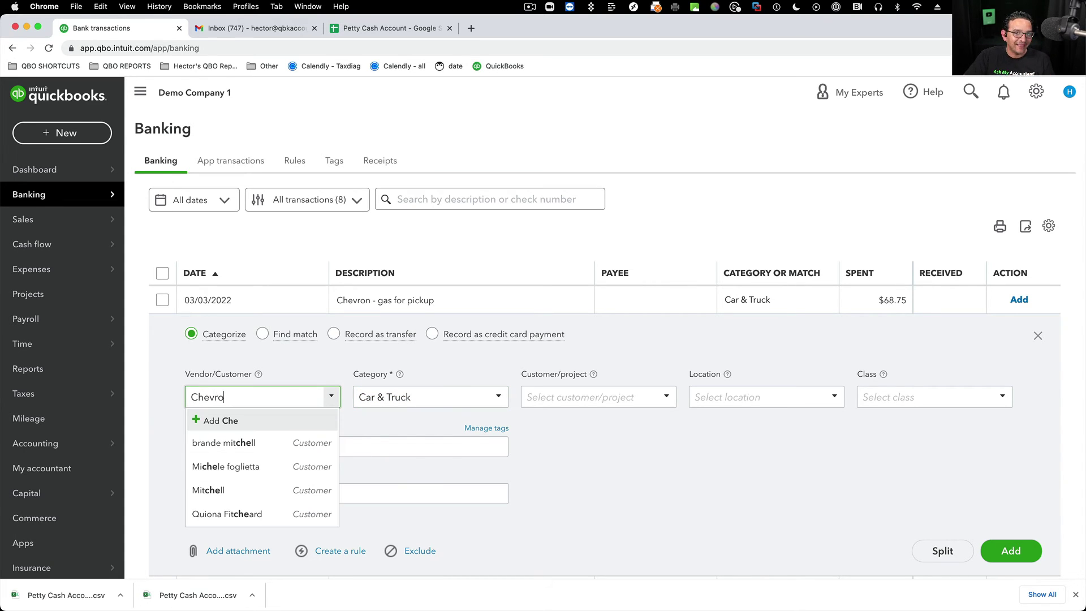
left_click(217, 422)
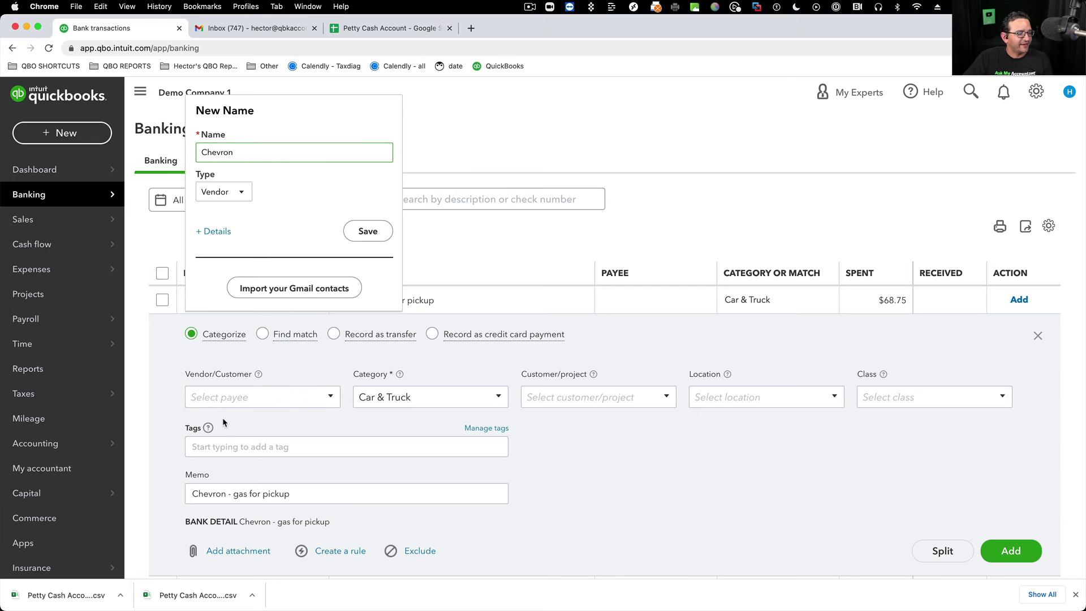
left_click(367, 230)
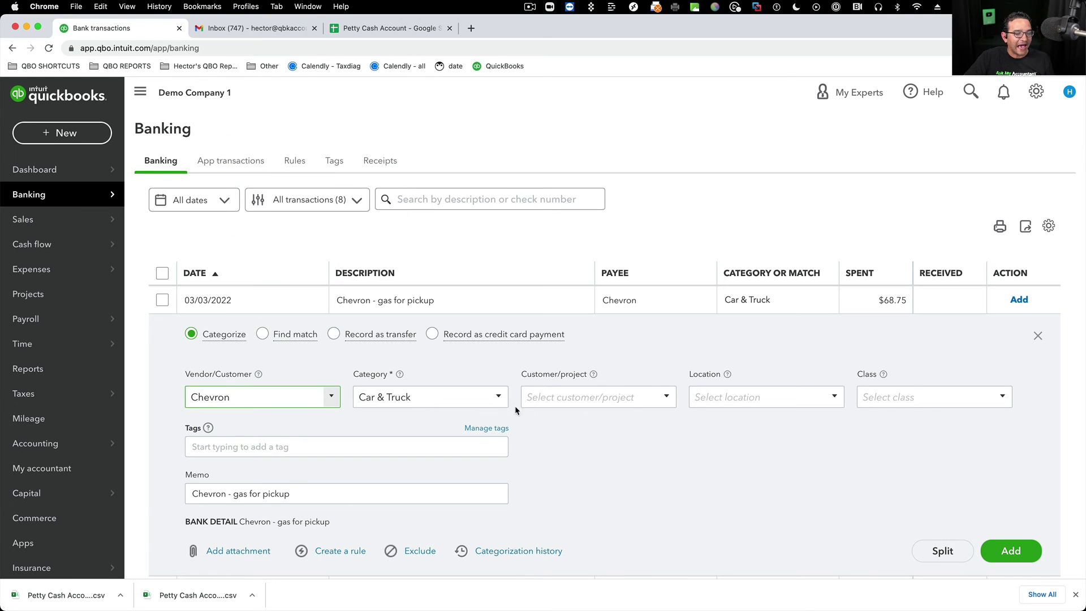
left_click(1009, 550)
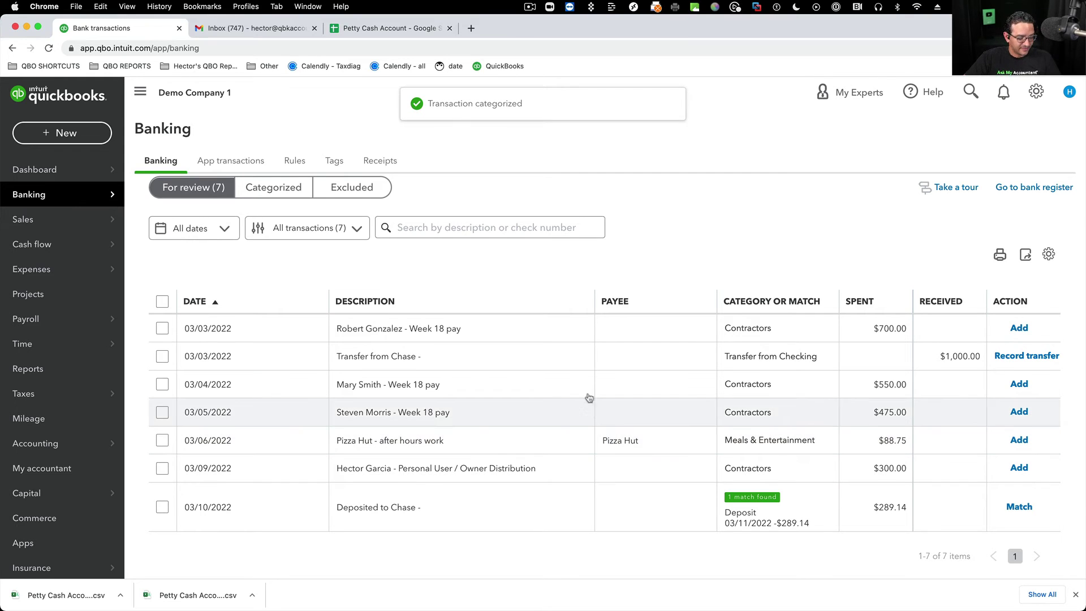
left_click(469, 326)
- Add the $700.00 Week 18 pay under Contractors with the existing contractor vendor as payee
left_click(260, 421)
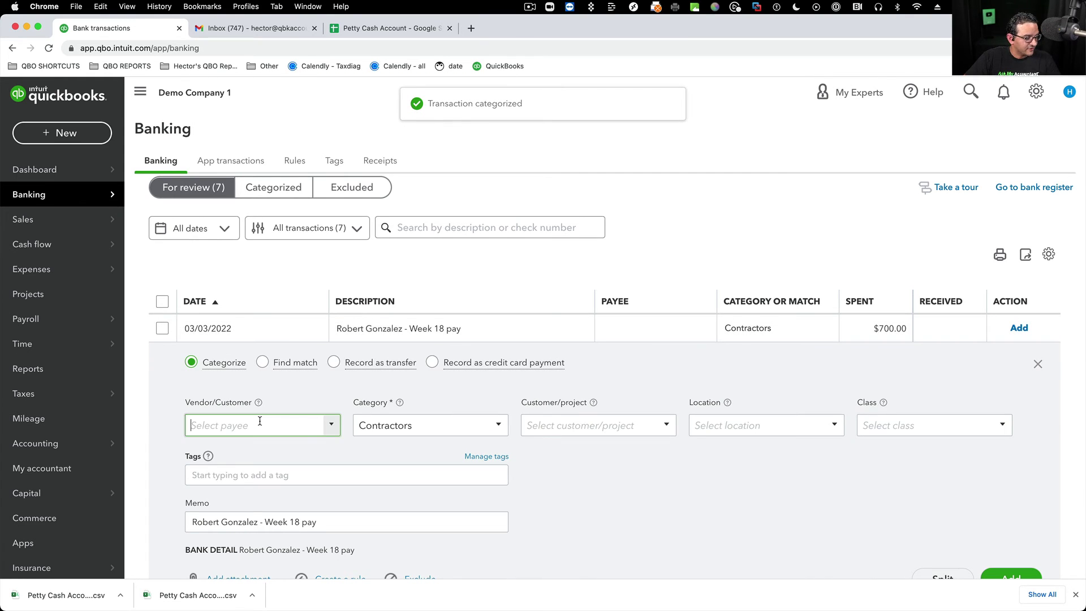
type("rob")
key("BackSpace")
key("BackSpace")
key("BackSpace")
key("BackSpace")
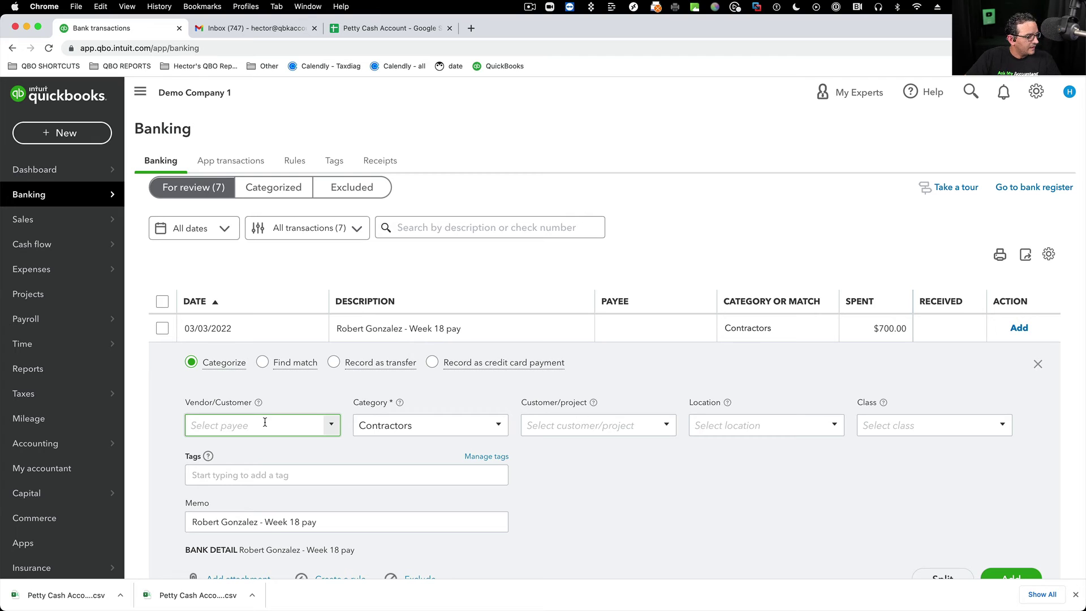
type("rob")
key("BackSpace")
key("BackSpace")
key("BackSpace")
key("BackSpace")
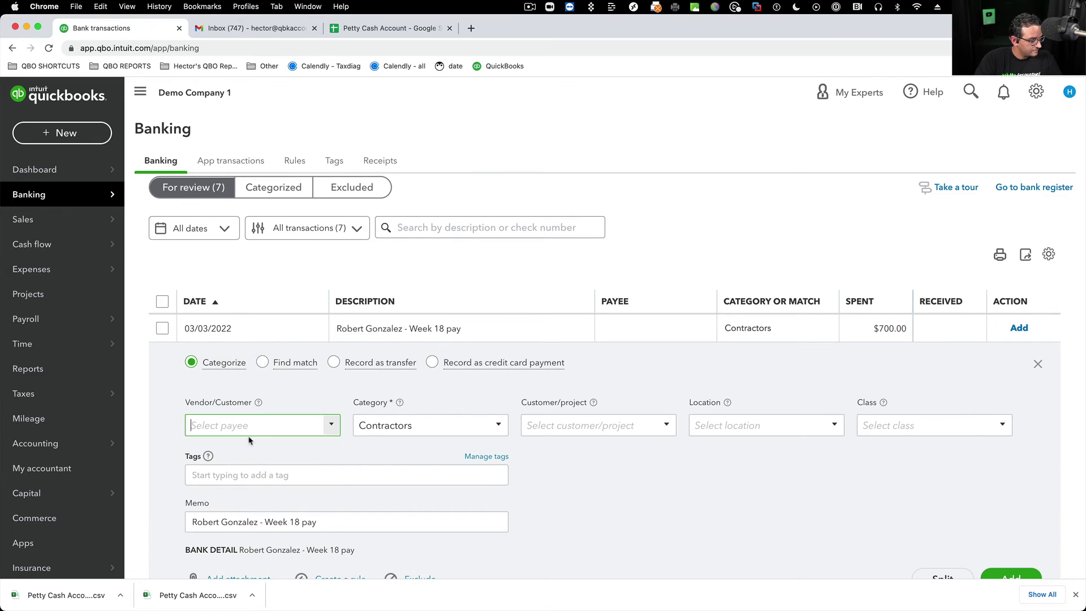
type("rob")
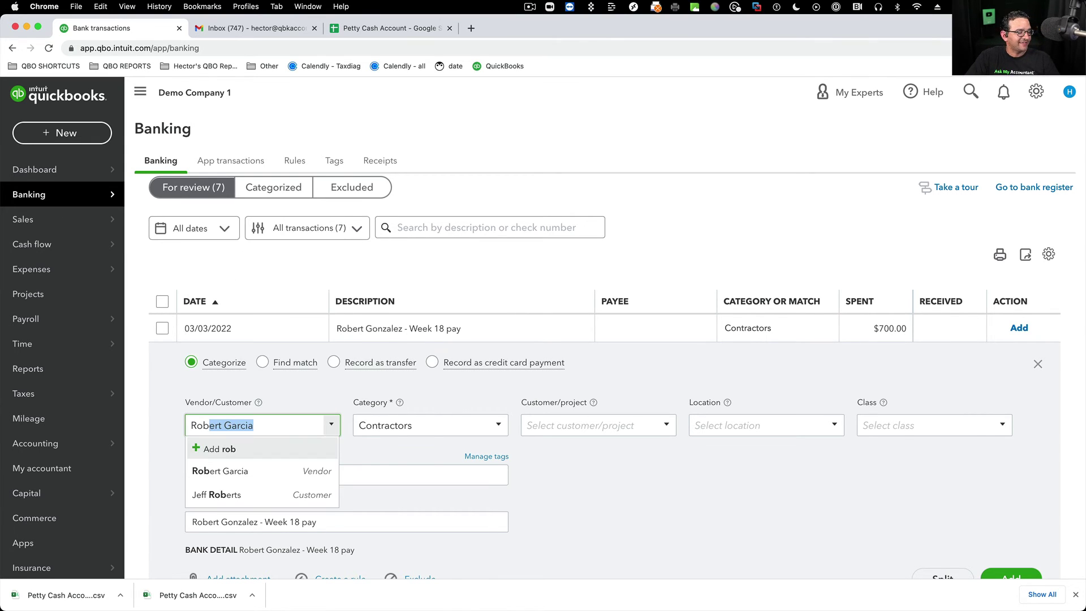
left_click(259, 470)
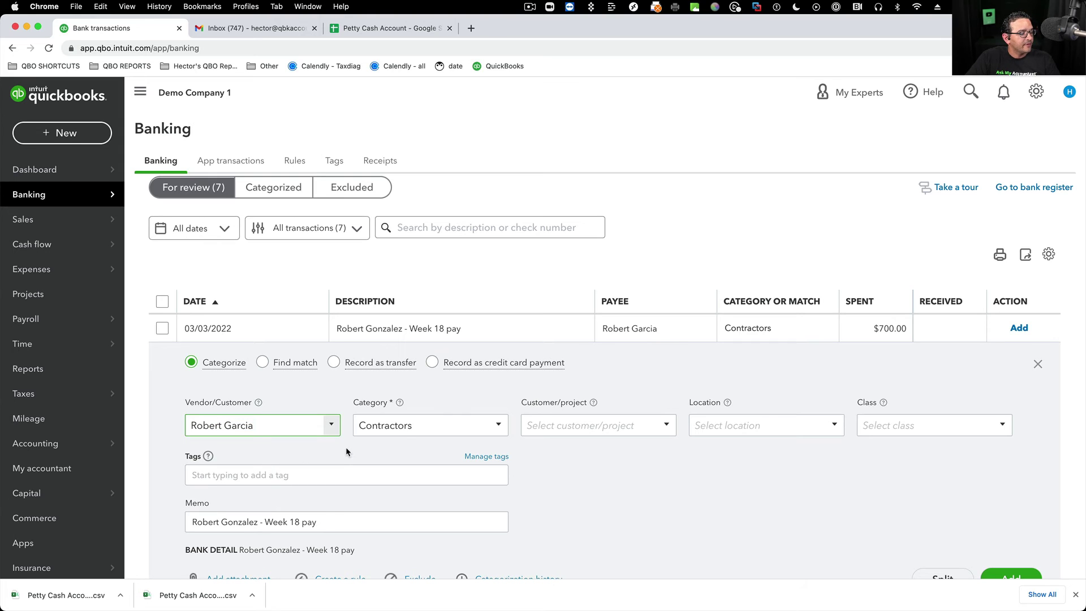
key("Tab")
key("Tab")
key("Tab")
key("Tab")
key("Tab")
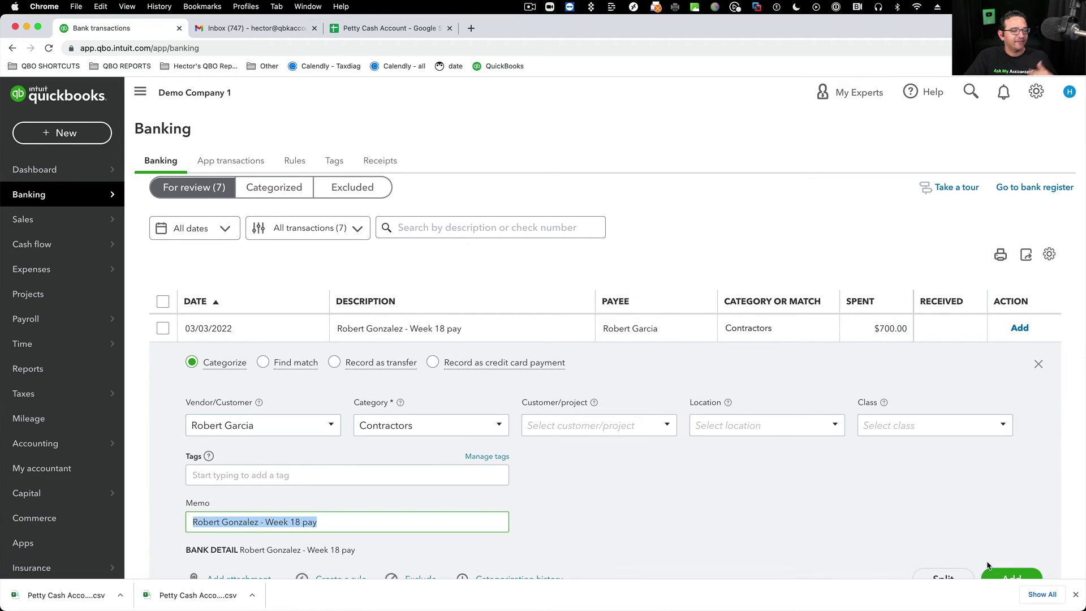
scroll(1004, 574, "down", 1)
left_click(1017, 533)
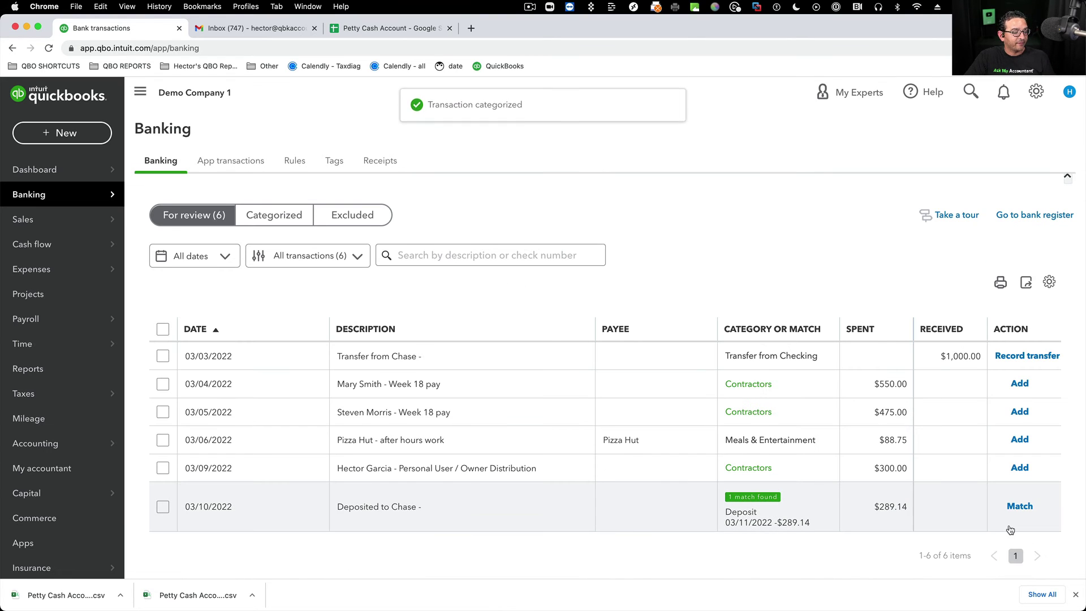
- Open the $1,000 Transfer from Chase and set Transferred from to Checking
left_click(414, 355)
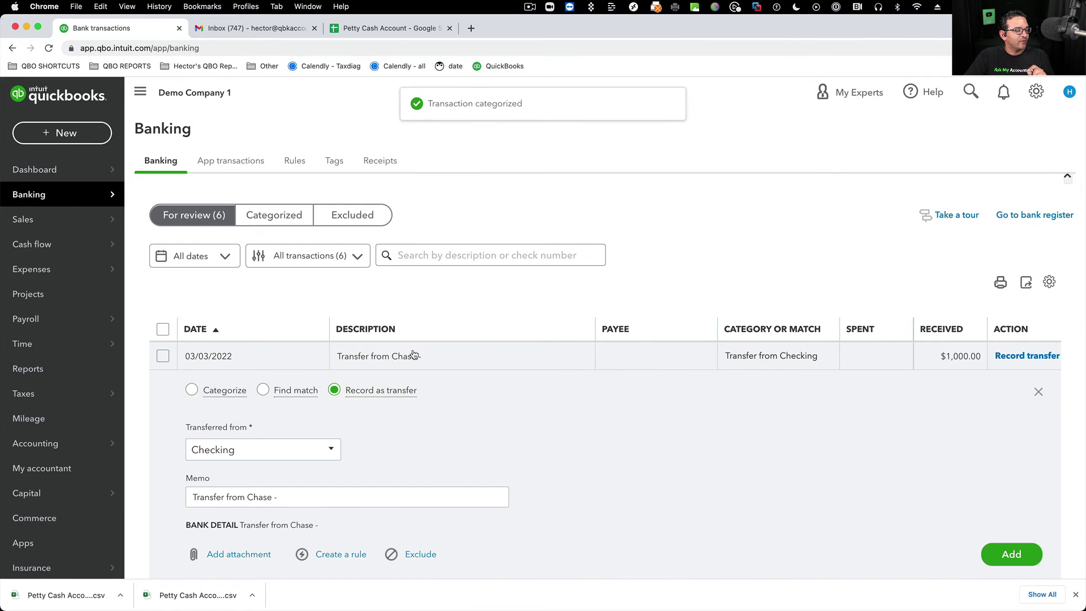
scroll(497, 371, "down", 1)
left_click(329, 409)
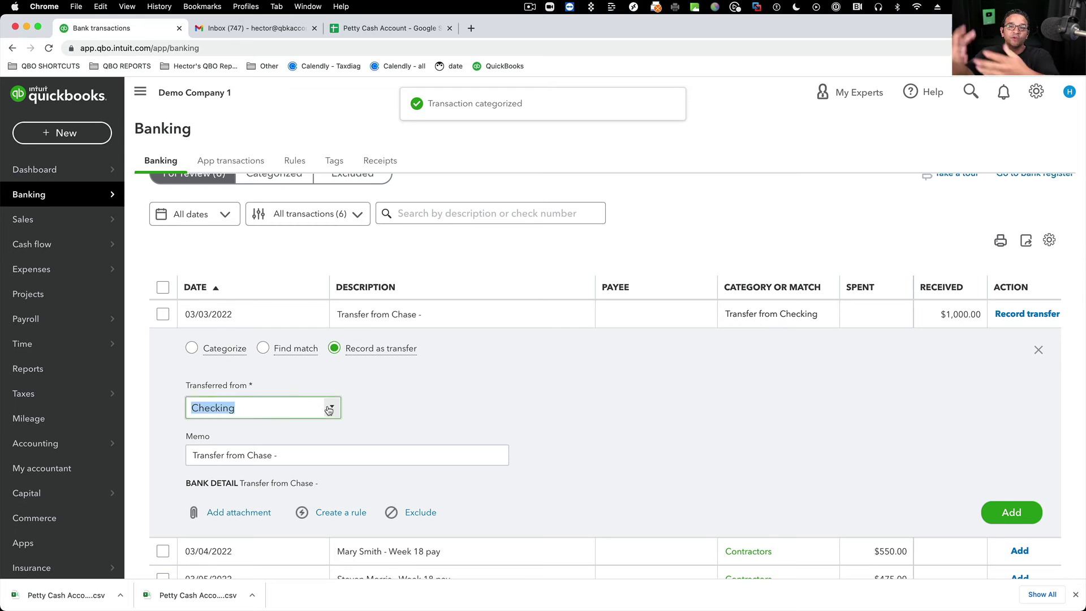
left_click(223, 197)
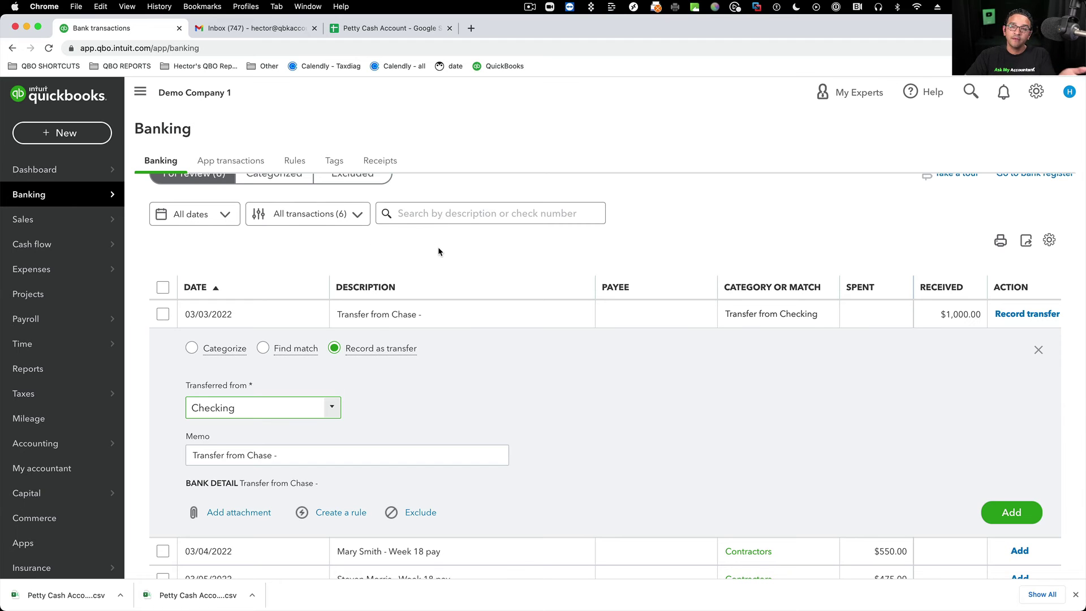
- Record the $1,000 transfer, then add the $550 Week 18 pay under Contractors with its existing payee
left_click(1033, 518)
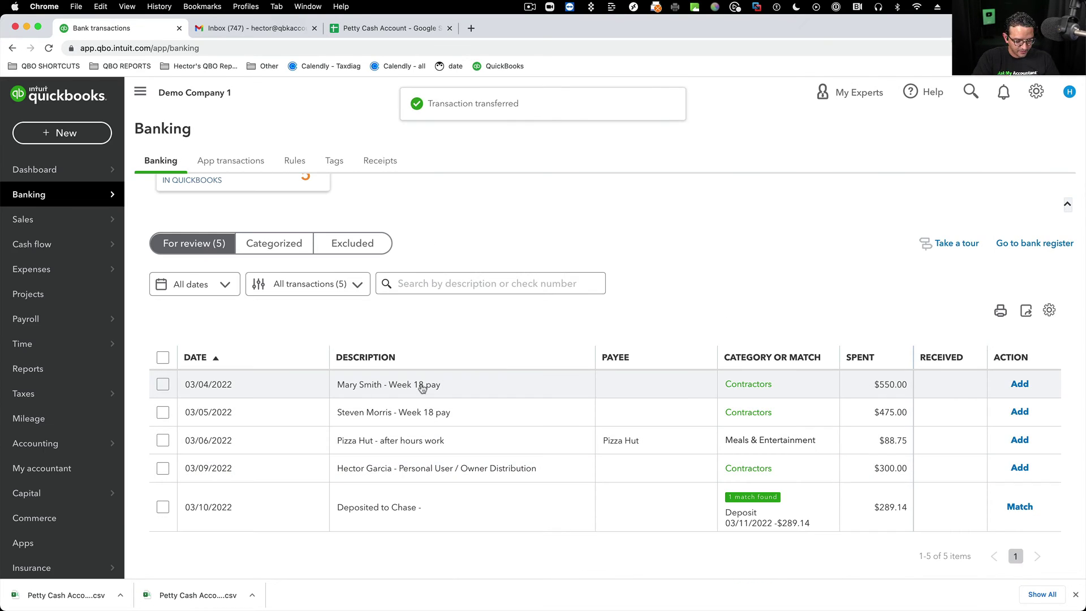
left_click(422, 387)
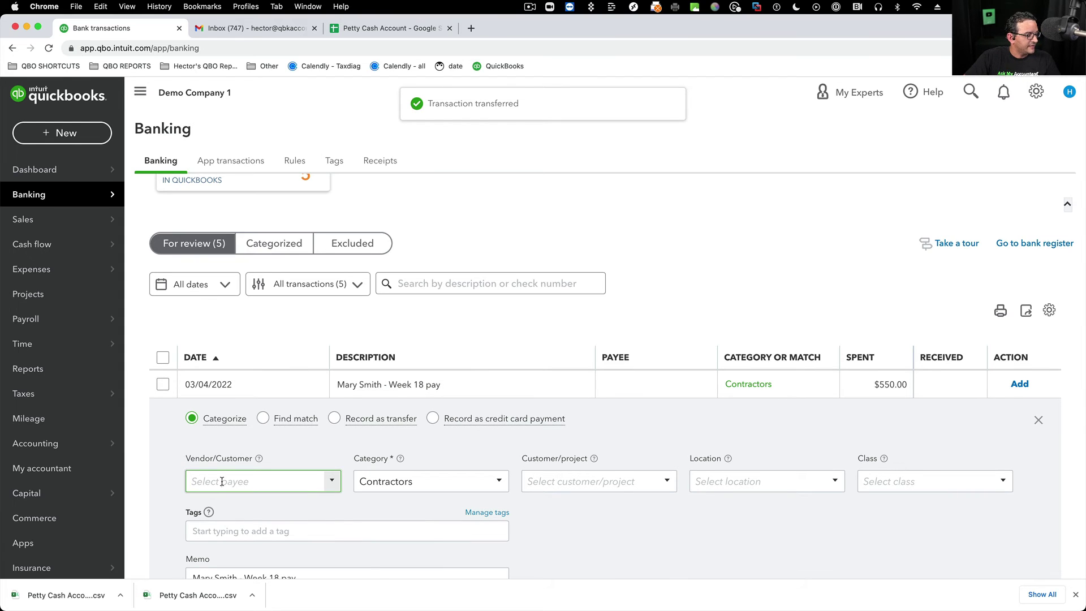
left_click(226, 527)
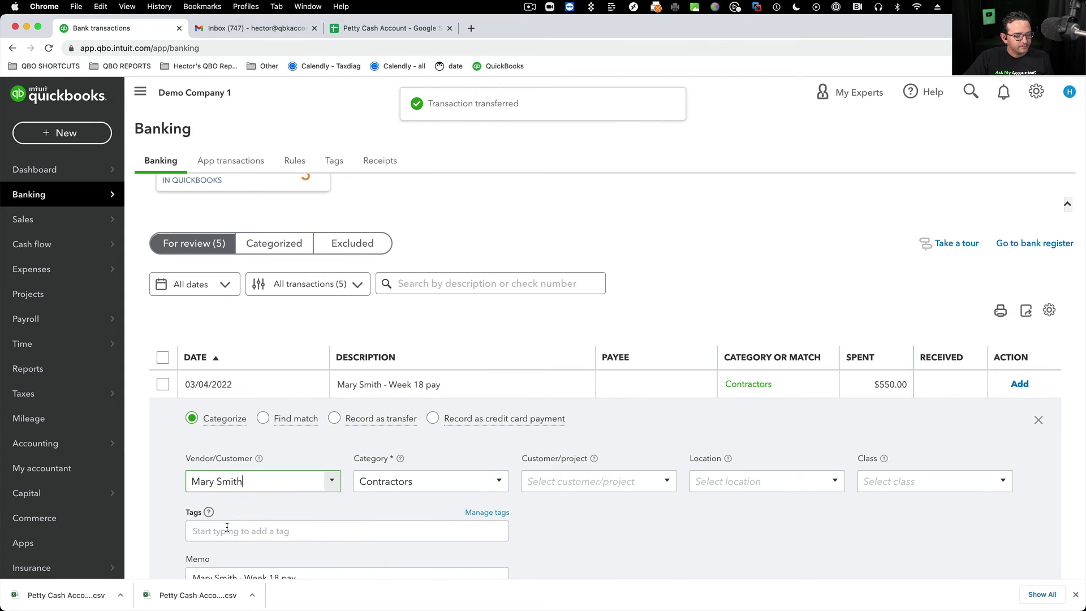
left_click(391, 483)
scroll(529, 486, "down", 1)
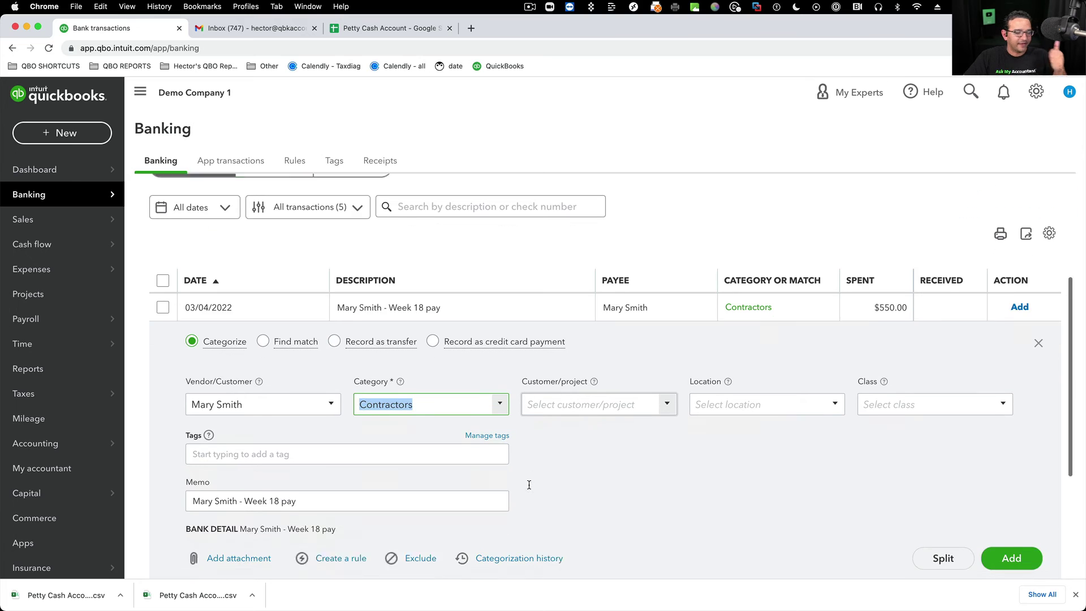
scroll(529, 485, "down", 1)
left_click_drag(296, 479, 205, 479)
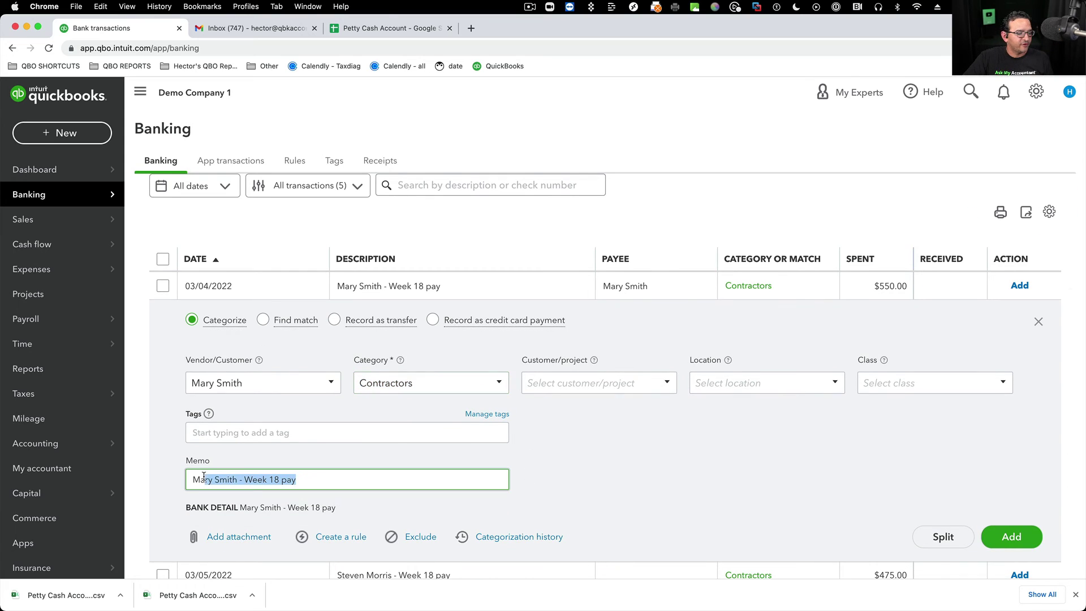
left_click(1012, 546)
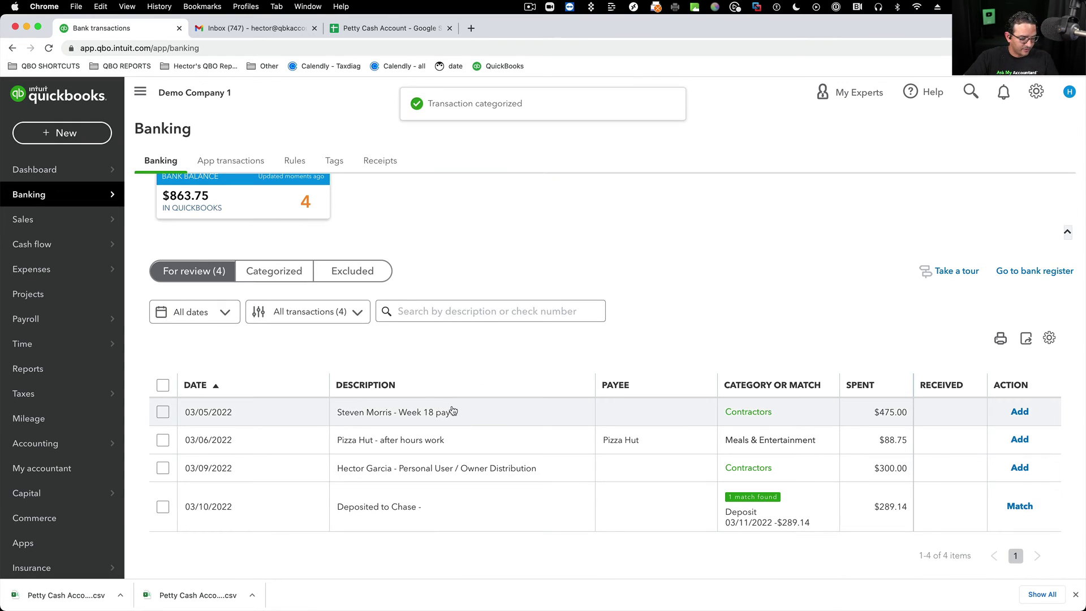
- Add the $475 Week 18 pay, creating the contractor as a new vendor payee
left_click(453, 411)
left_click(257, 502)
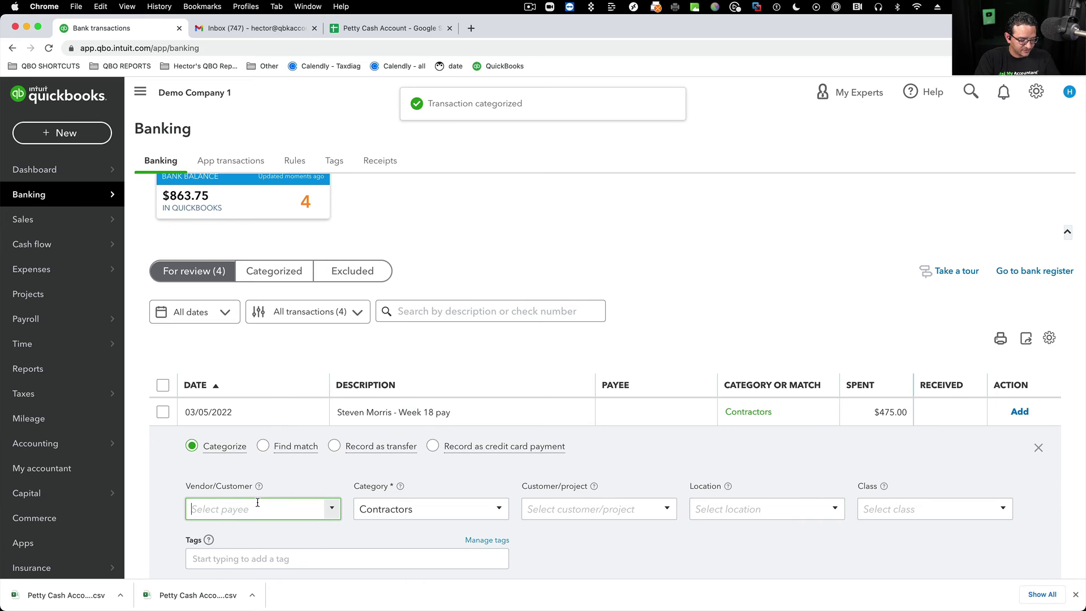
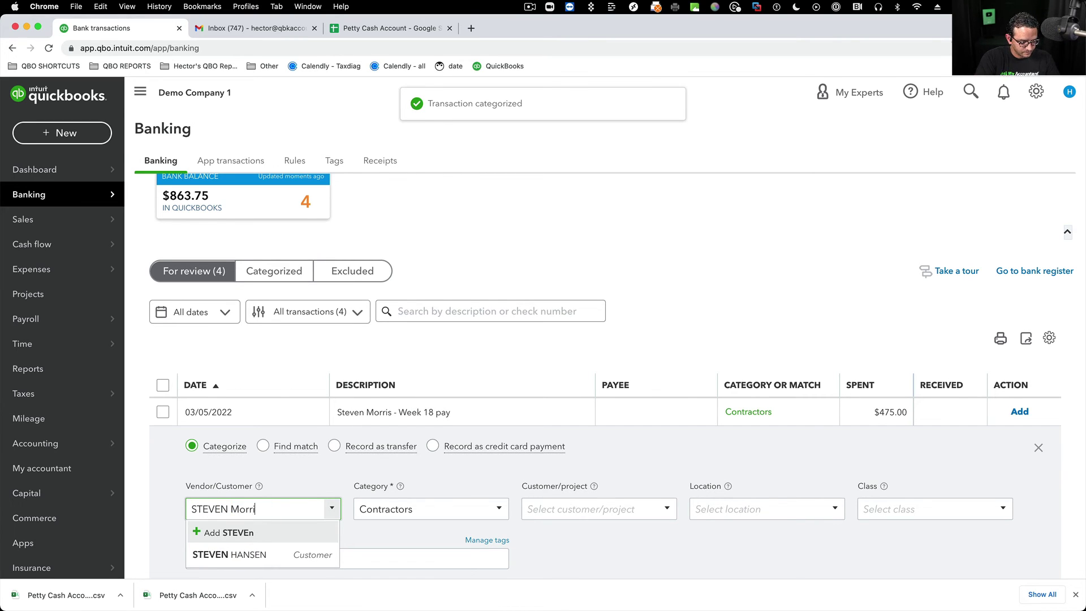
key("super+a")
key("BackSpace")
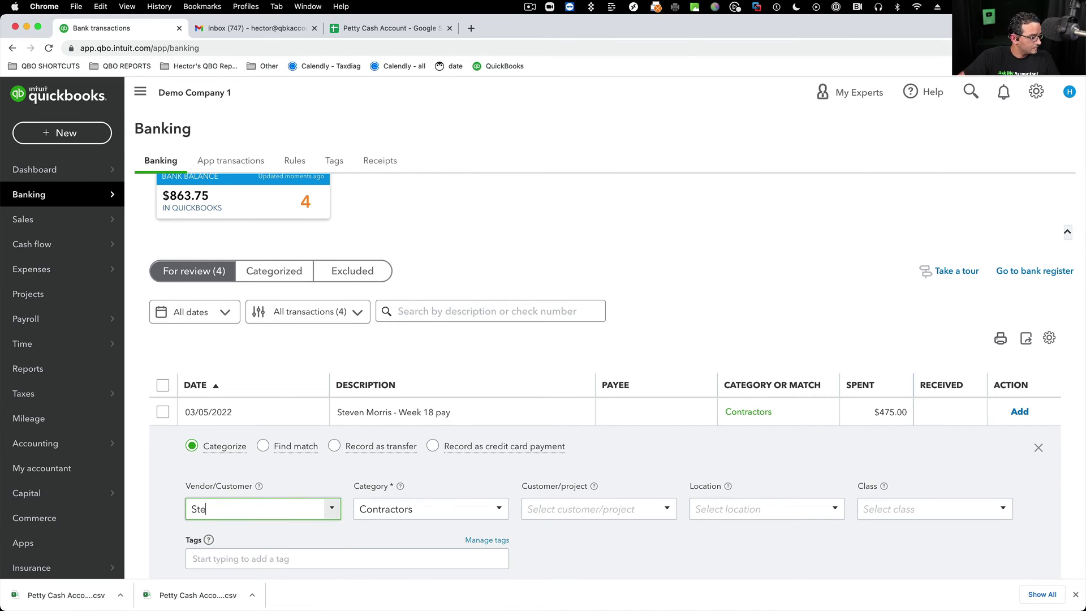
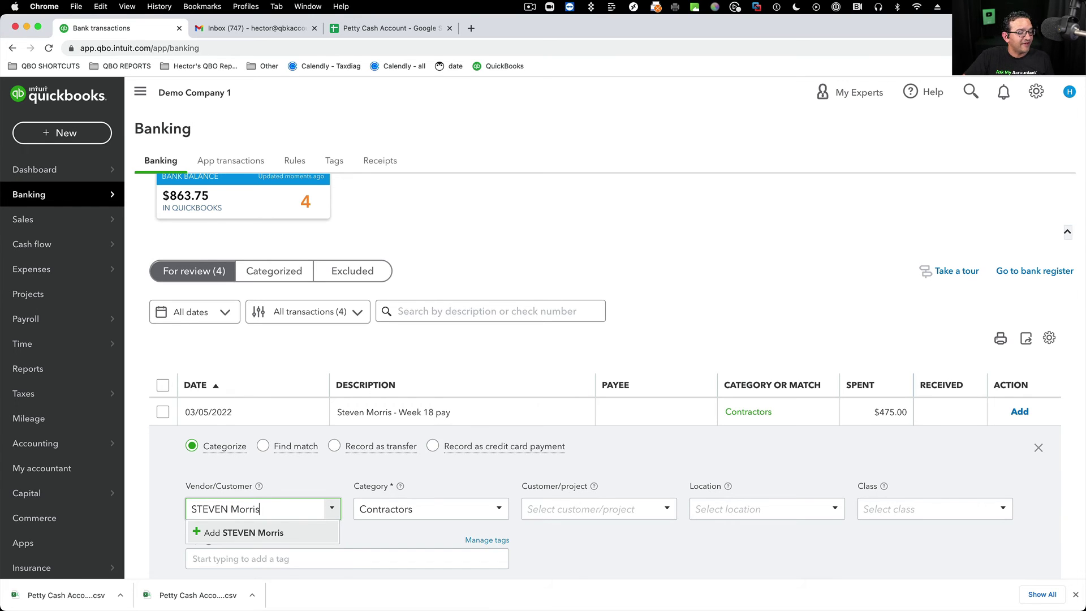
left_click(263, 531)
left_click(368, 343)
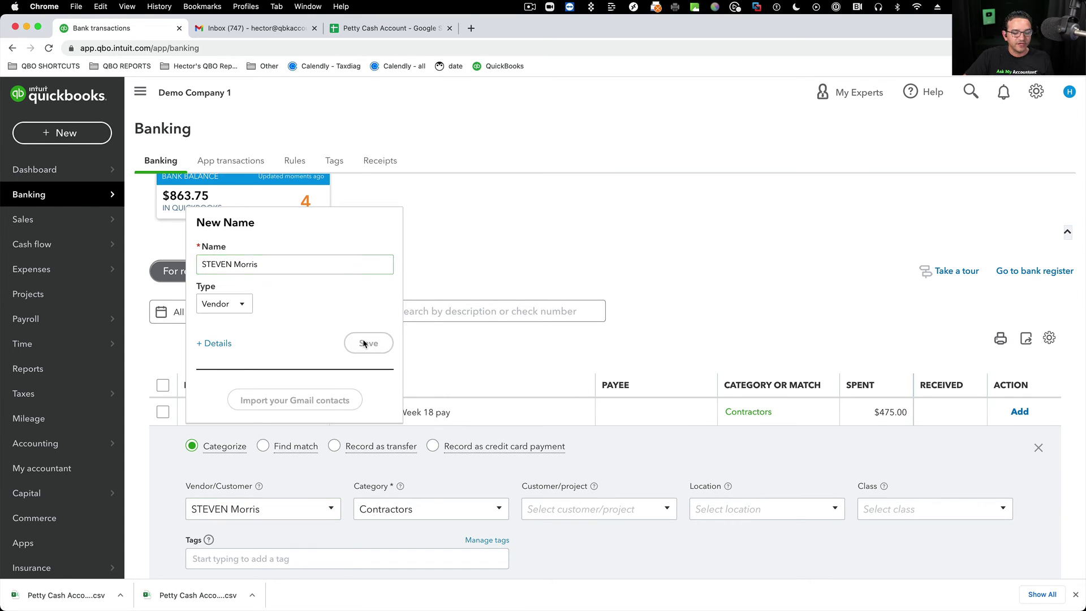
scroll(339, 453, "down", 3)
left_click(310, 512)
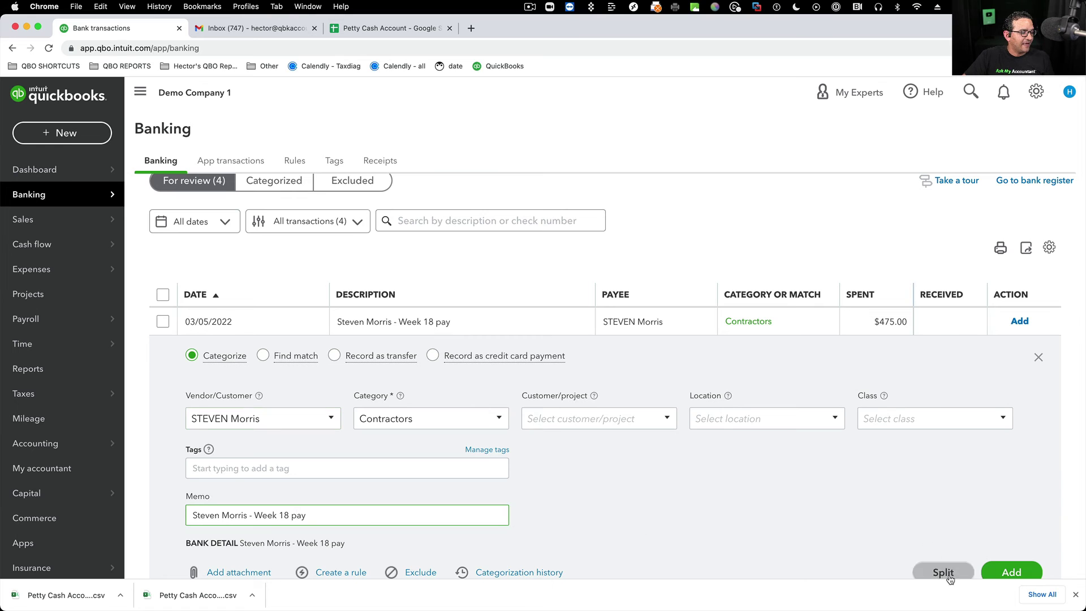
left_click(1011, 571)
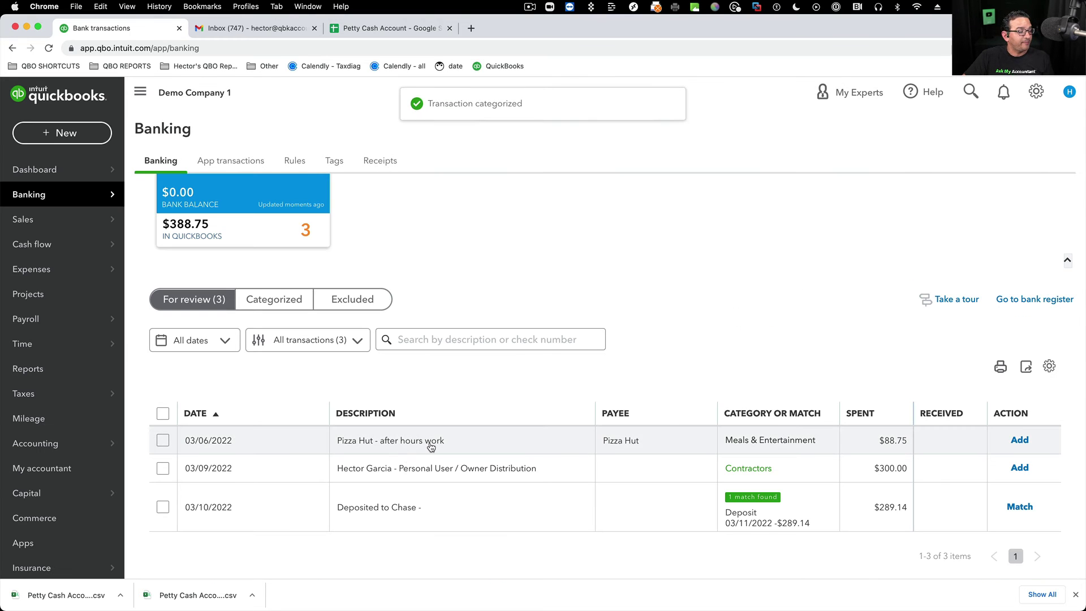
- Add the $88.75 Pizza Hut meal under Meals & Entertainment
left_click(436, 441)
scroll(524, 448, "down", 2)
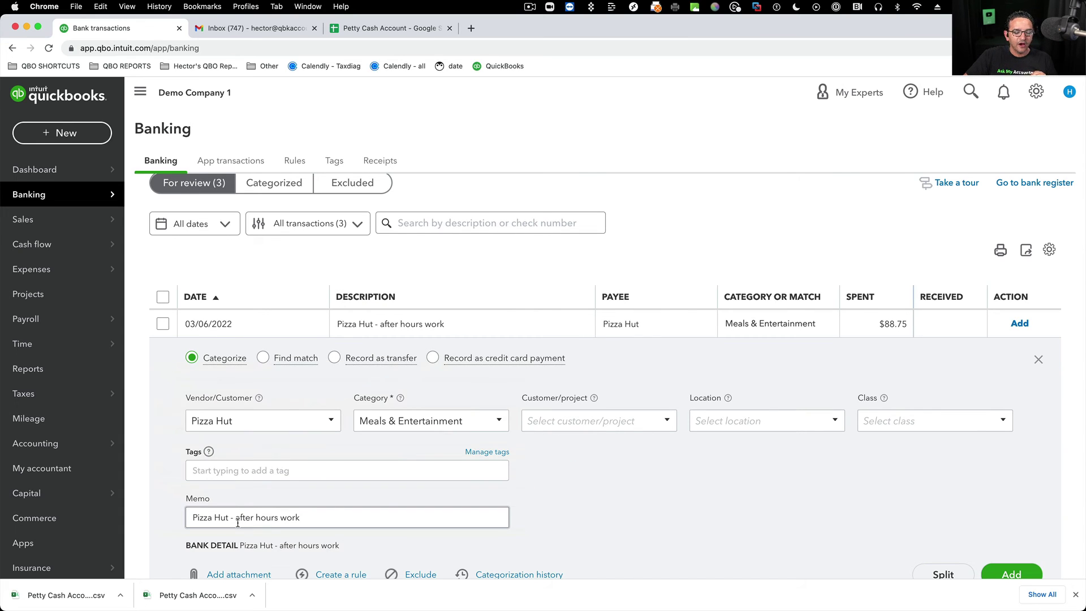
scroll(679, 526, "down", 1)
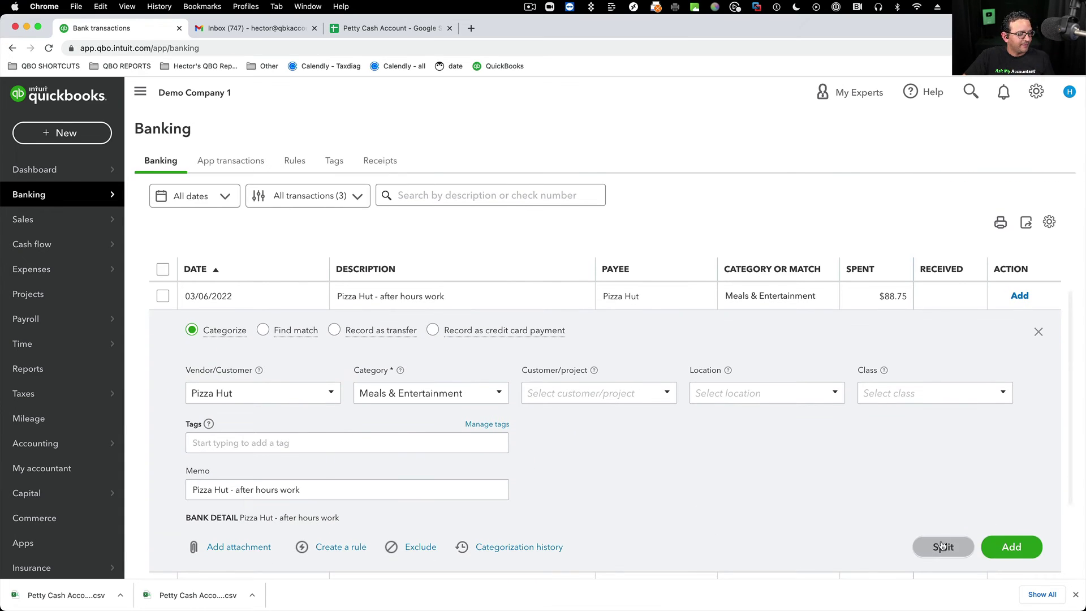
left_click(990, 540)
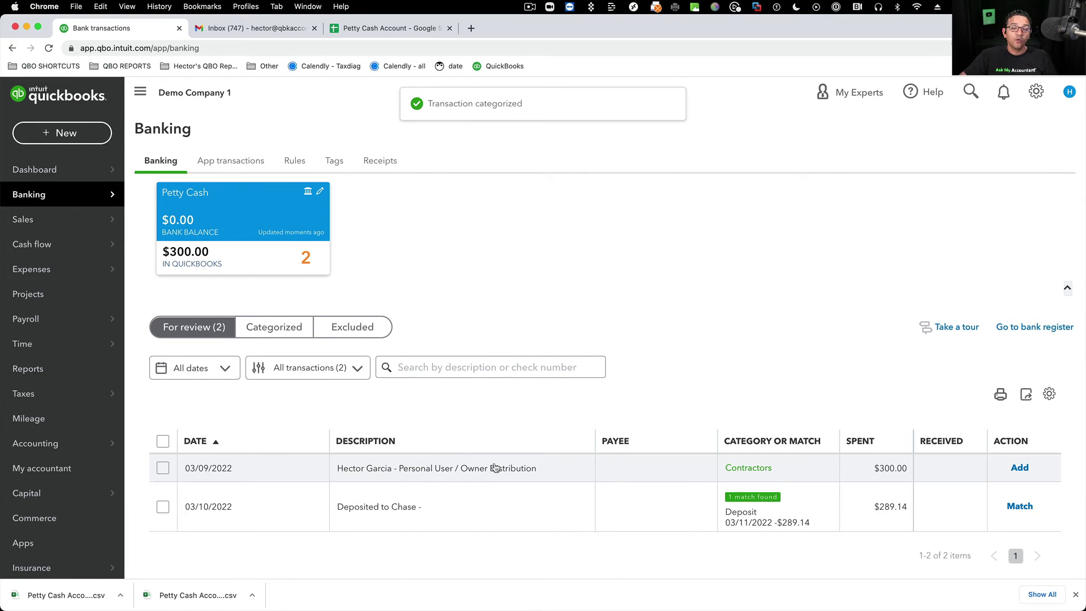
- Replace the Contractors category with Owner's Pay & Personal Expenses by searching 'perso'
left_click(509, 469)
scroll(606, 456, "down", 4)
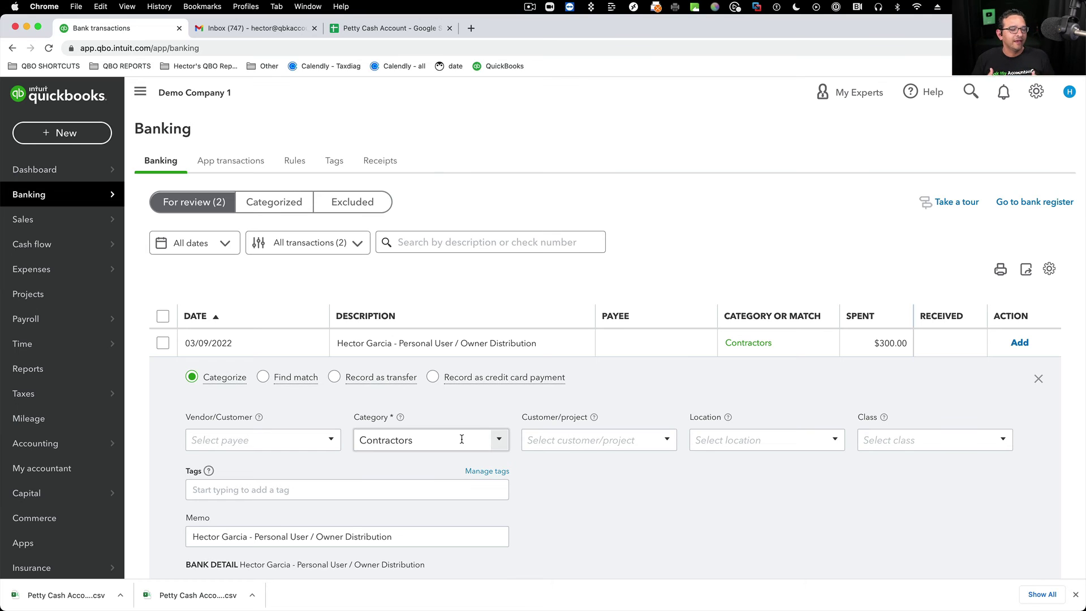
left_click(460, 439)
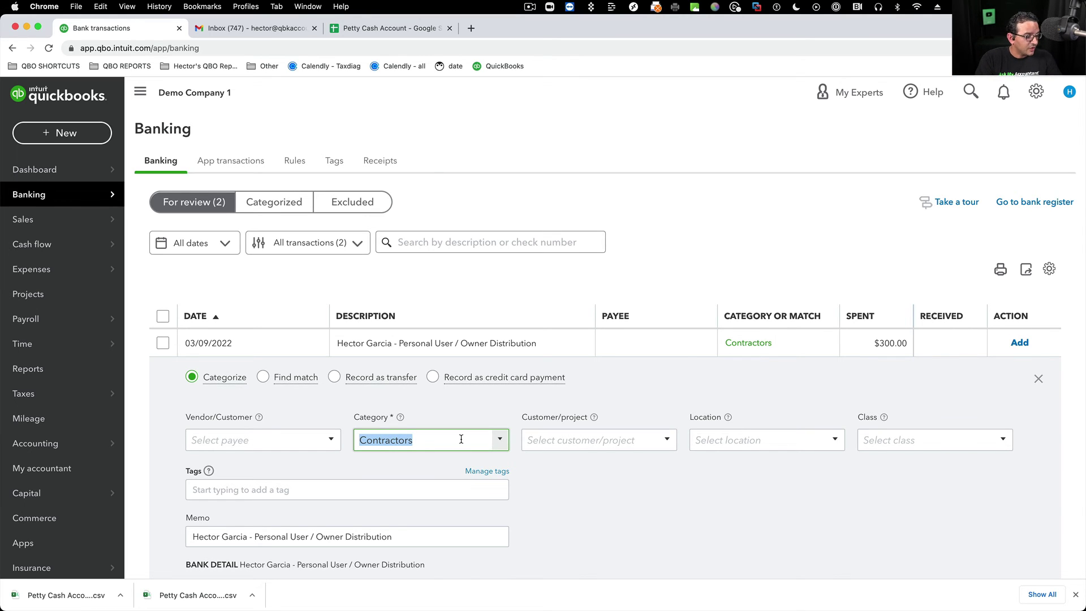
type("poer")
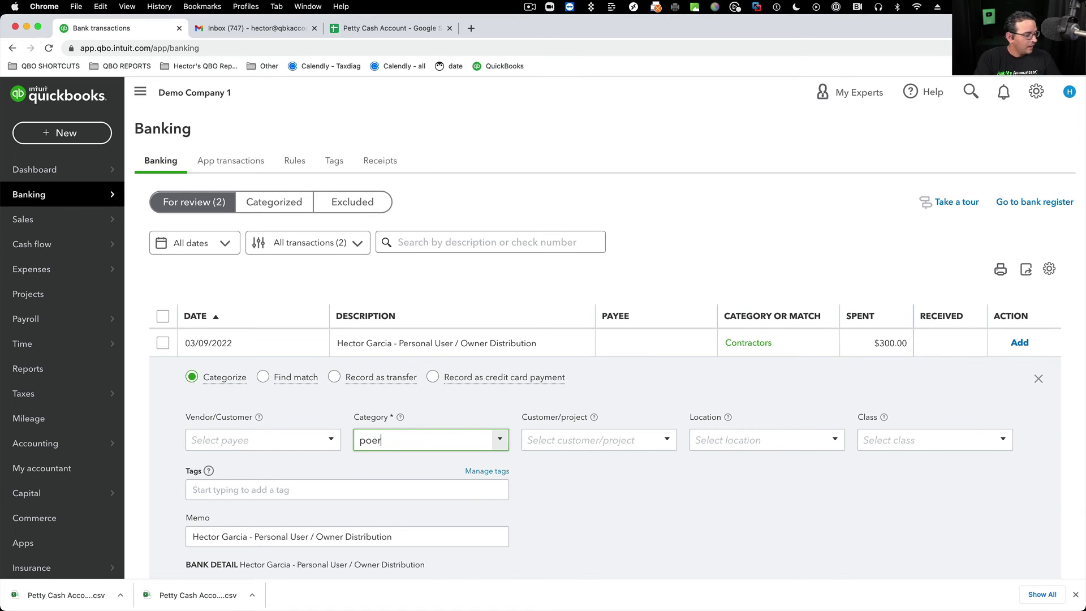
key("BackSpace")
key("BackSpace")
key("BackSpace")
key("BackSpace")
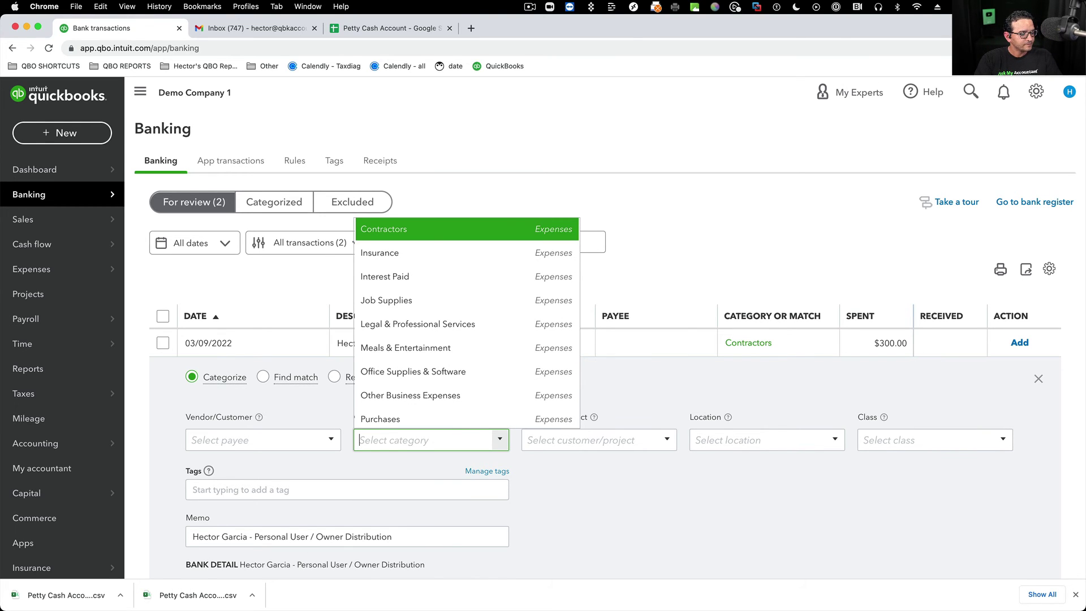
type("per")
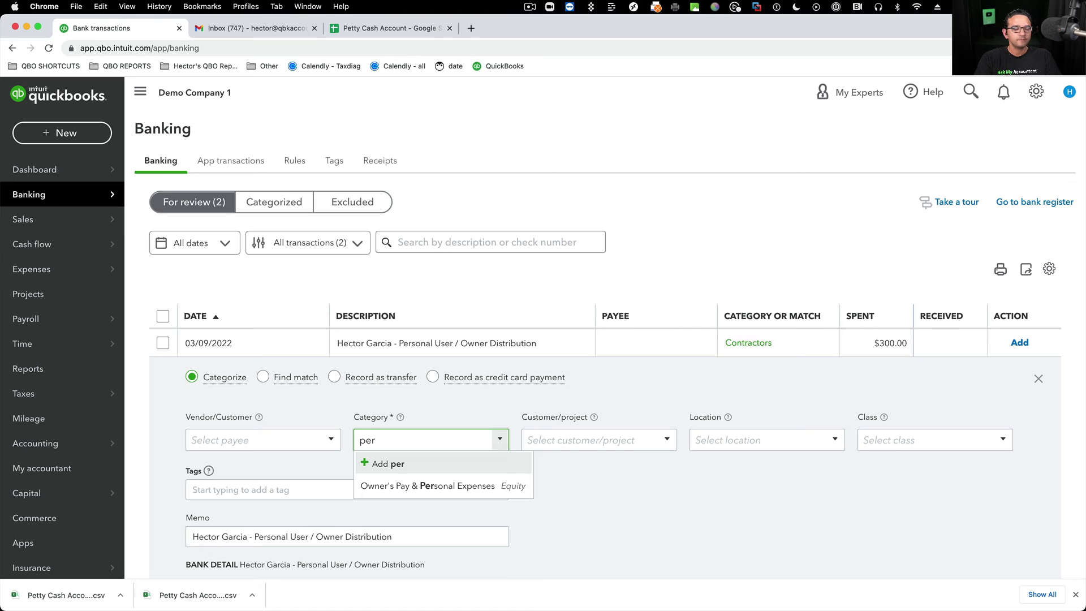
key("BackSpace")
key("BackSpace")
key("BackSpace")
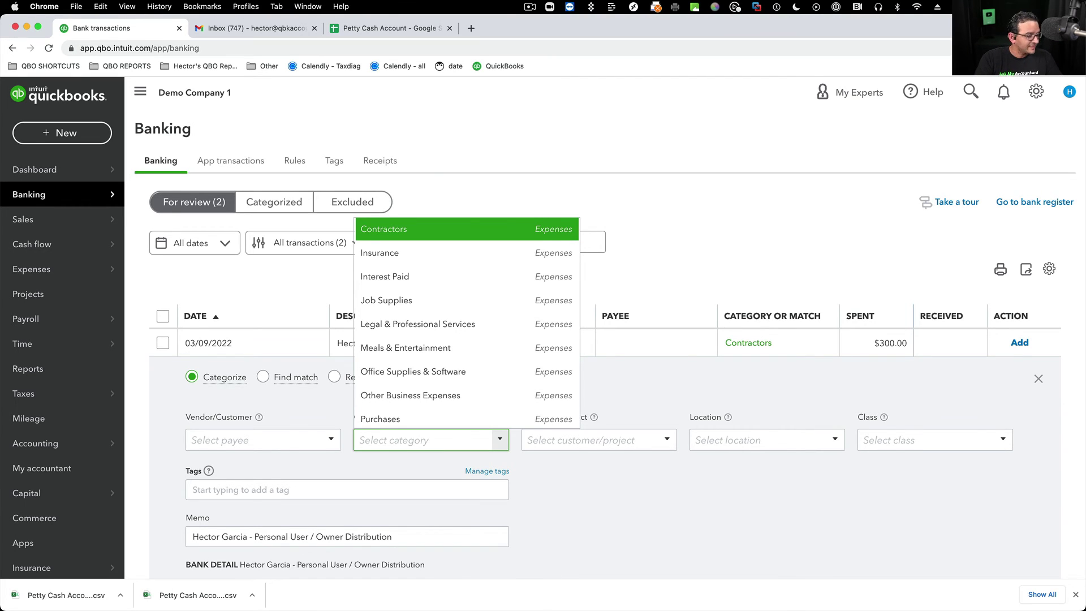
type("perso")
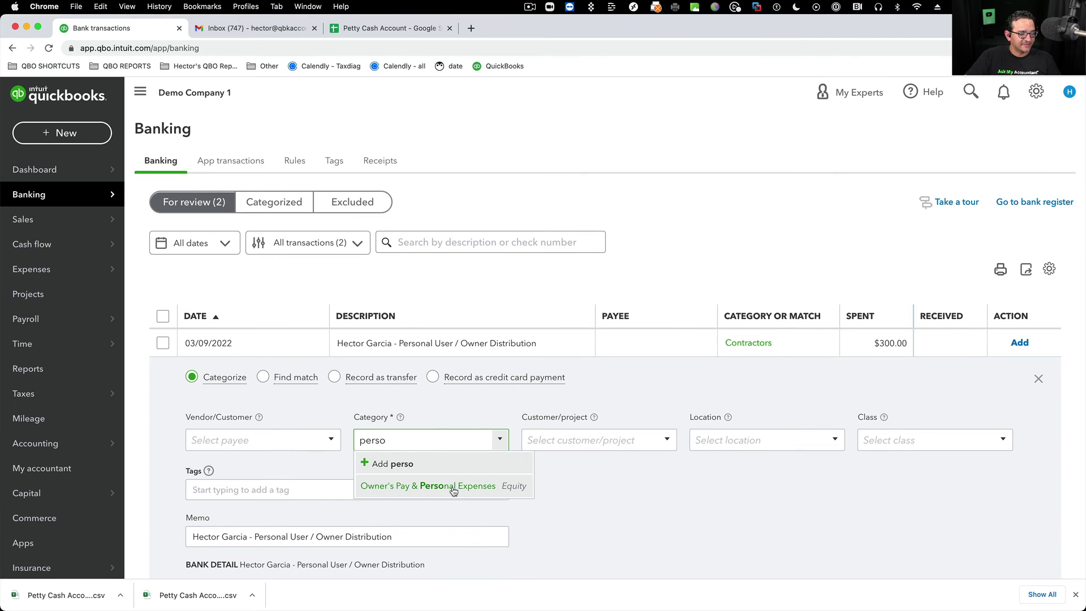
left_click(431, 487)
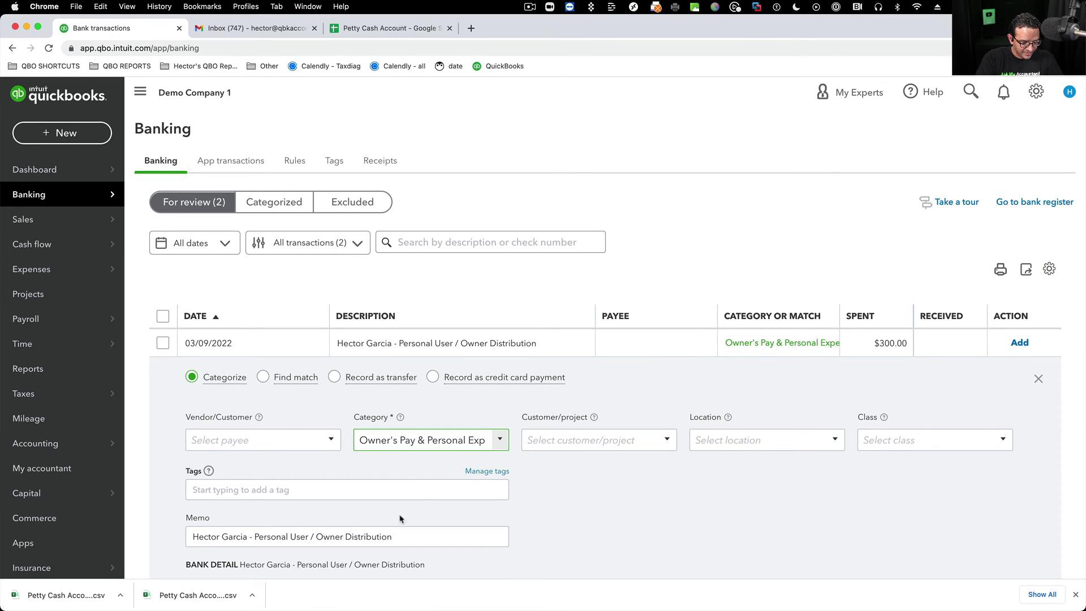
- Save the owner as a new vendor payee and add the $300.00 owner distribution
left_click(216, 433)
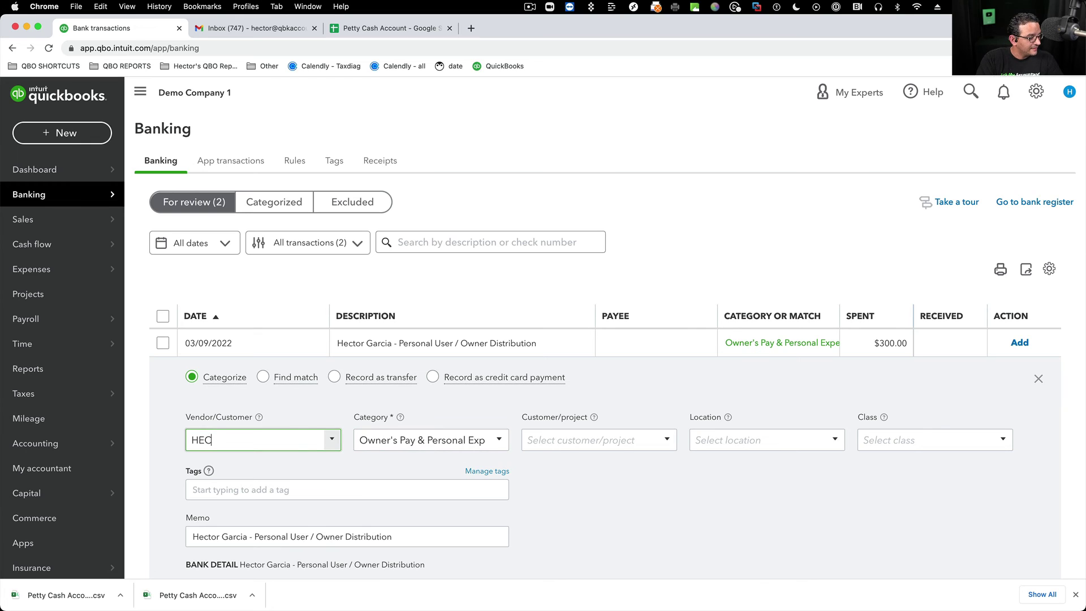
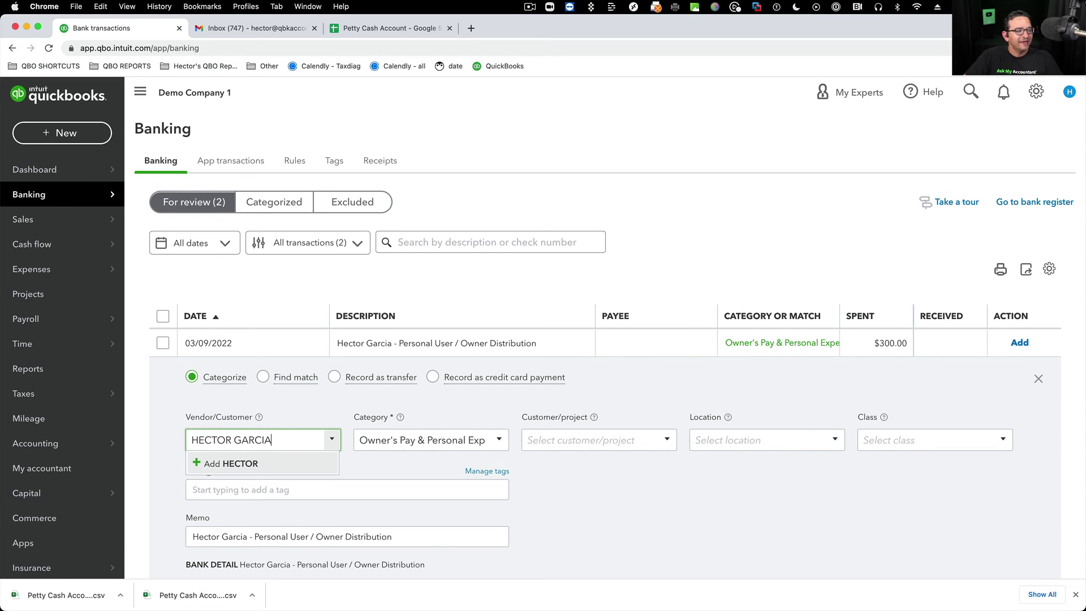
left_click(248, 462)
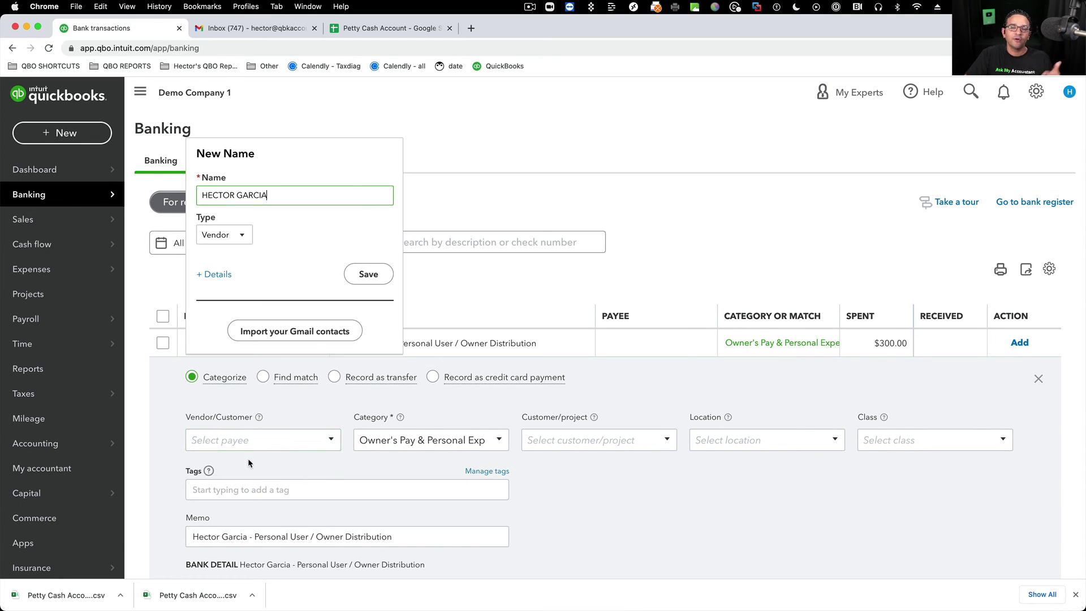
left_click(243, 232)
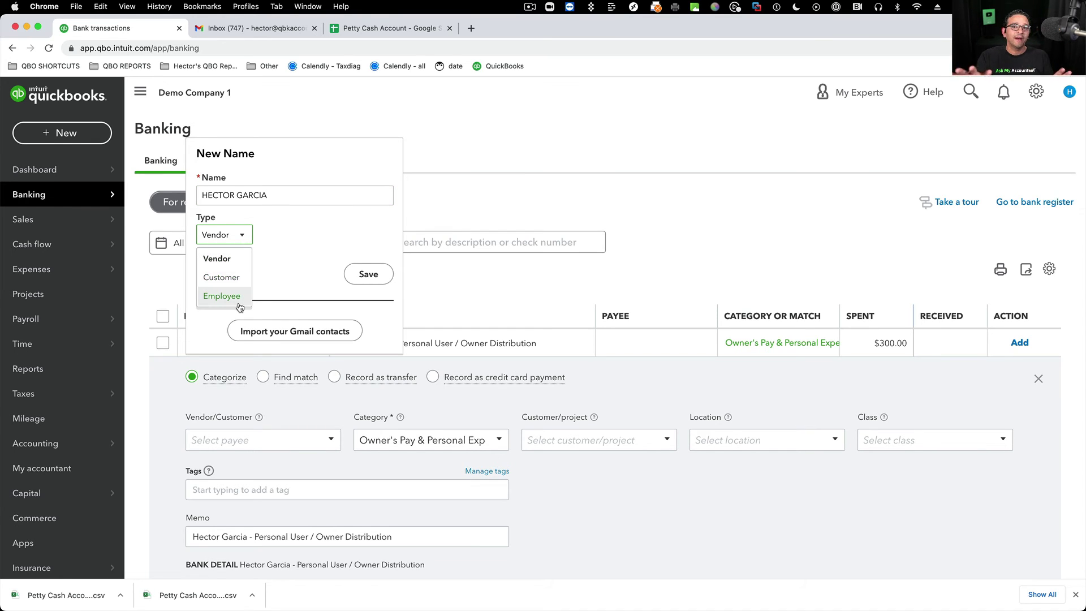
left_click(371, 276)
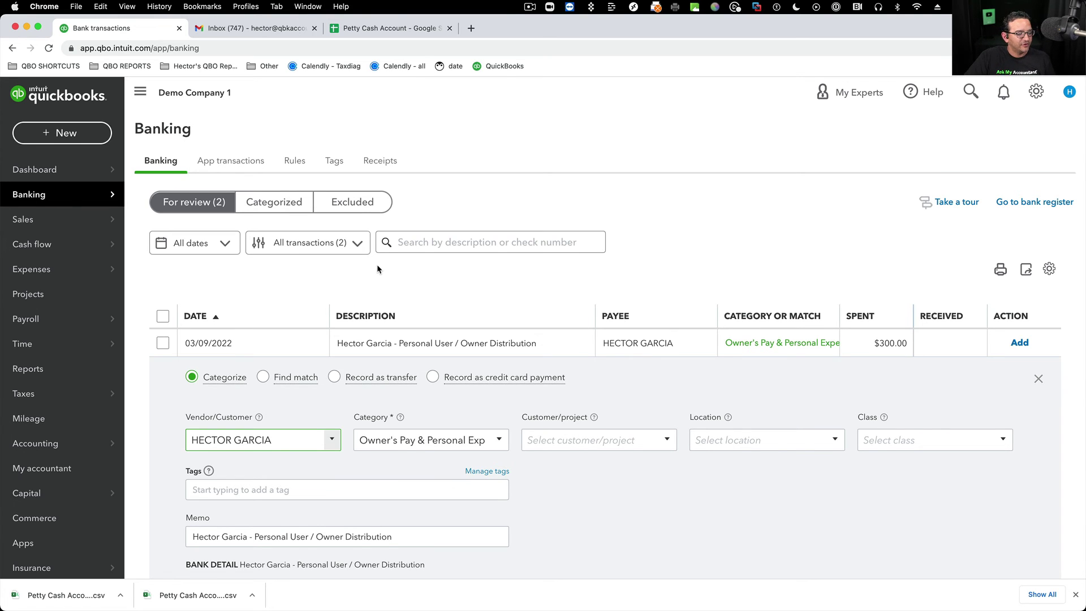
scroll(360, 265, "down", 2)
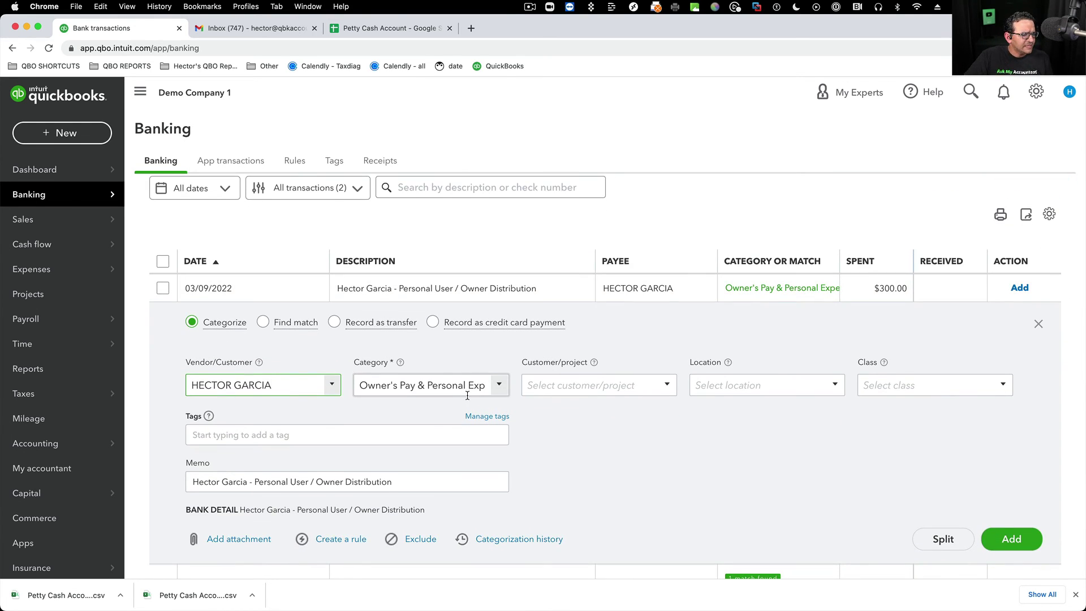
scroll(480, 394, "up", 1)
left_click(1009, 568)
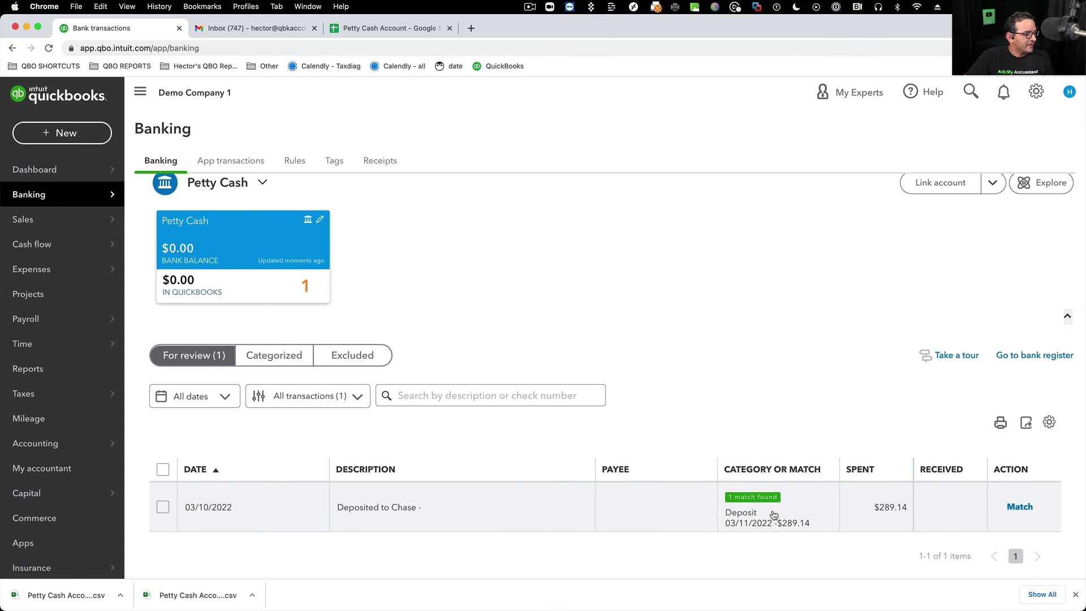
- Open the matching $289.14 deposit in a new tab, confirm its Petty Cash funds line, and close it
left_click(468, 493)
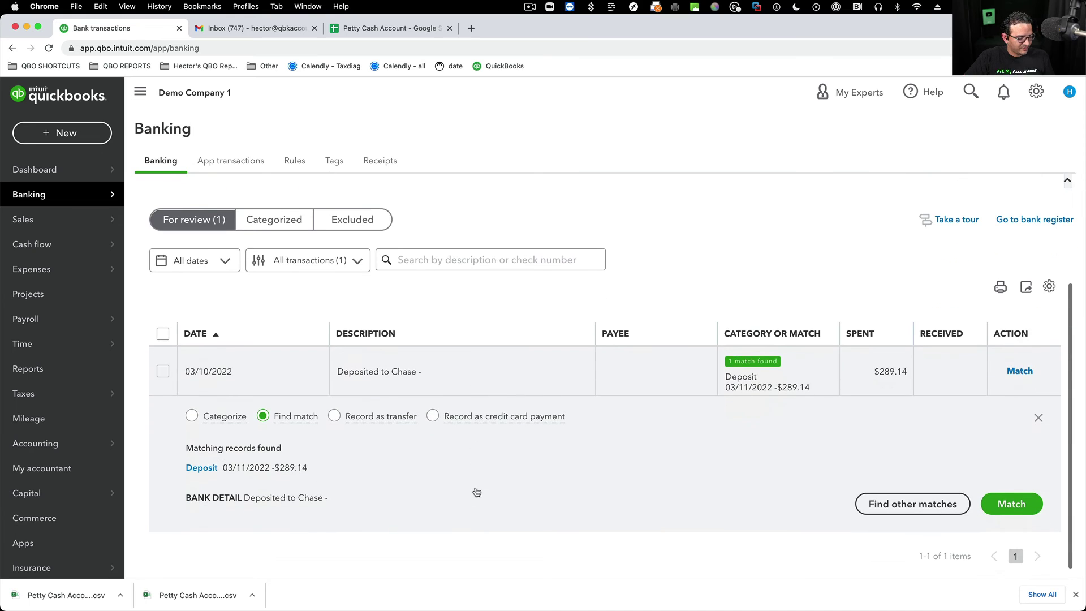
left_click(205, 471, "super")
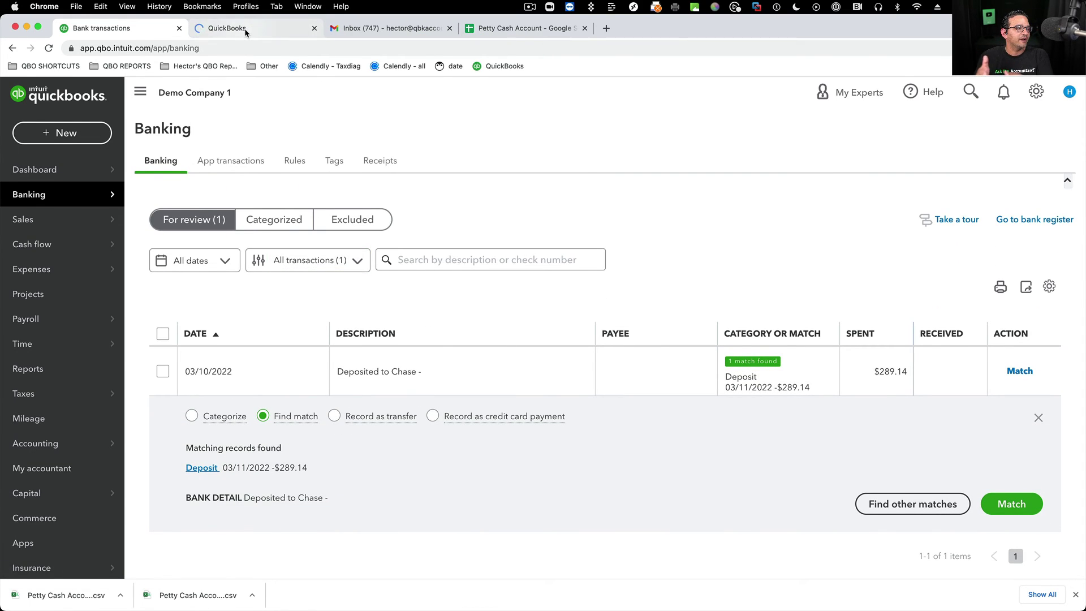
left_click(245, 32)
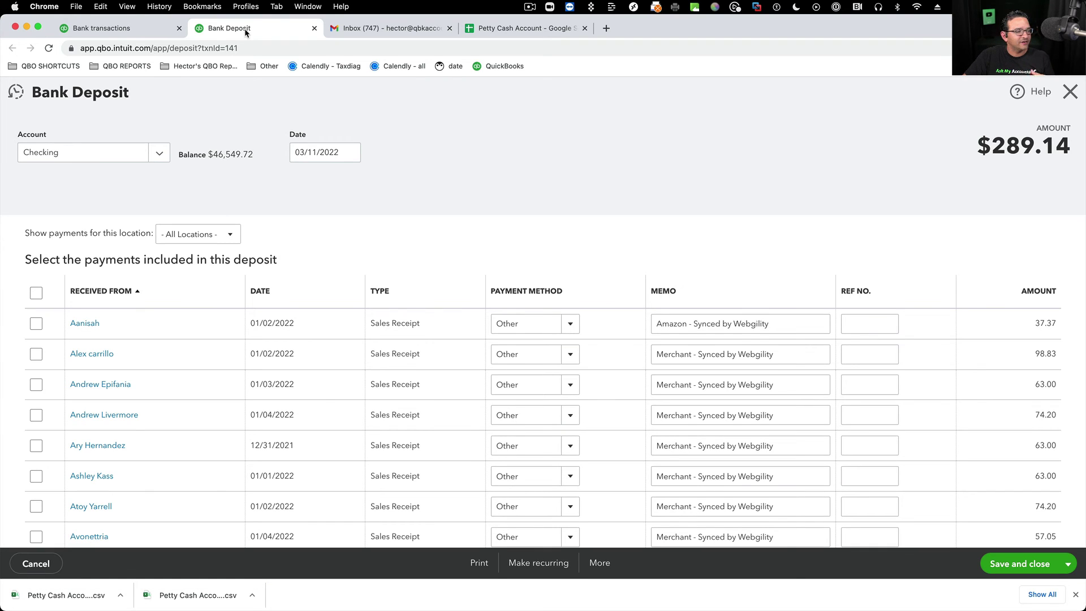
left_click_drag(988, 148, 1070, 148)
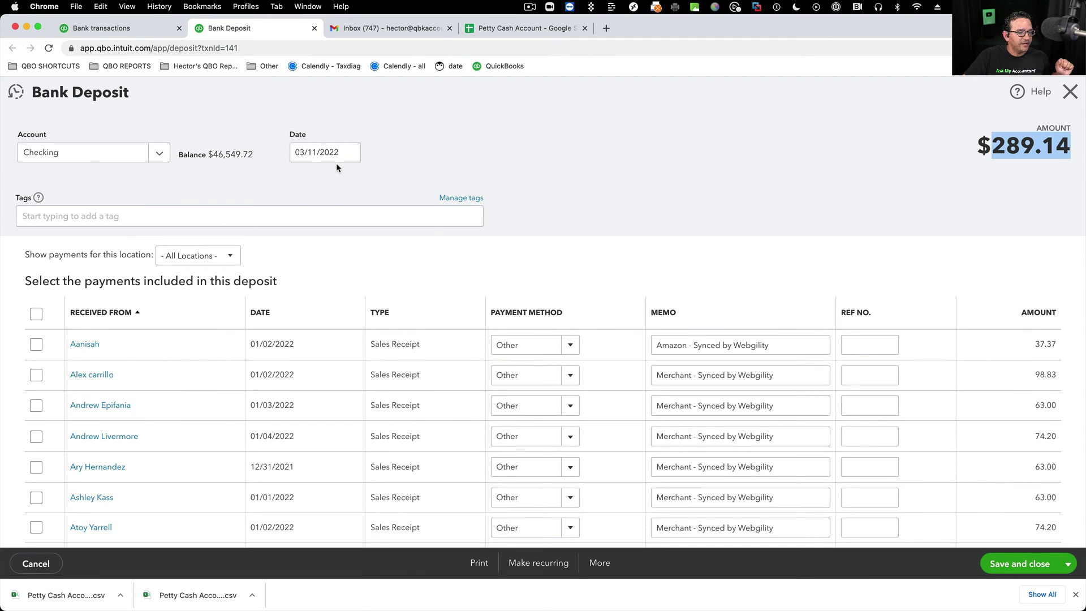
scroll(593, 218, "down", 15)
scroll(592, 218, "down", 15)
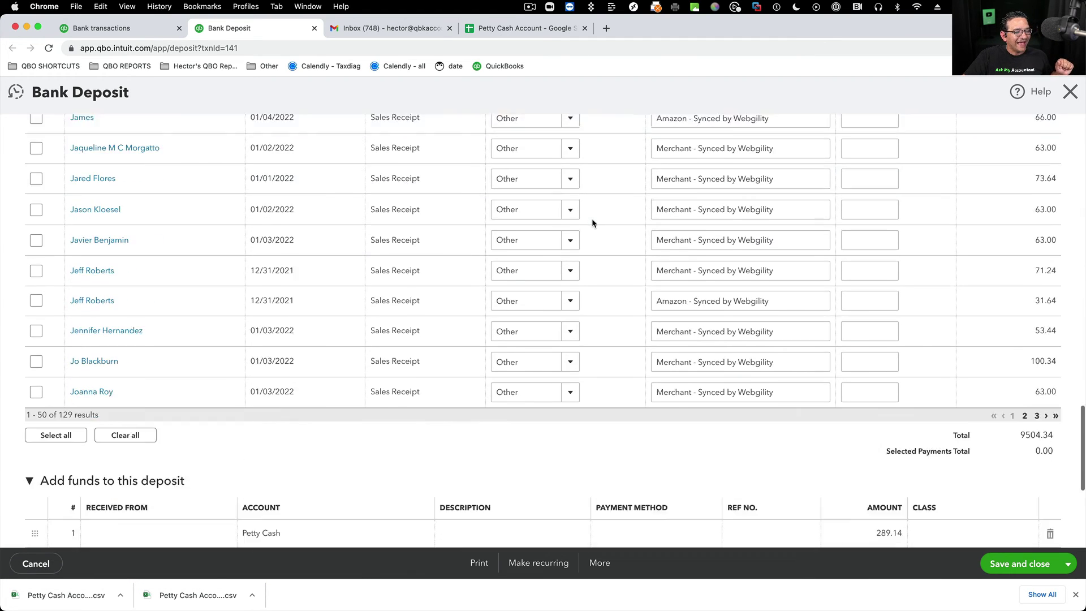
left_click(266, 382)
scroll(264, 382, "down", 2)
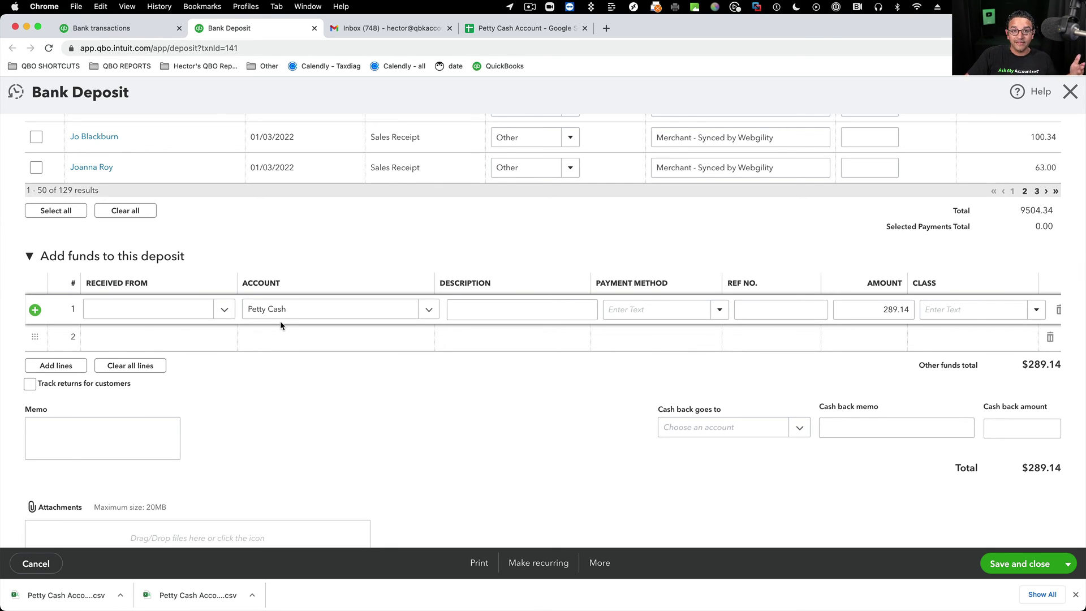
left_click(1066, 94)
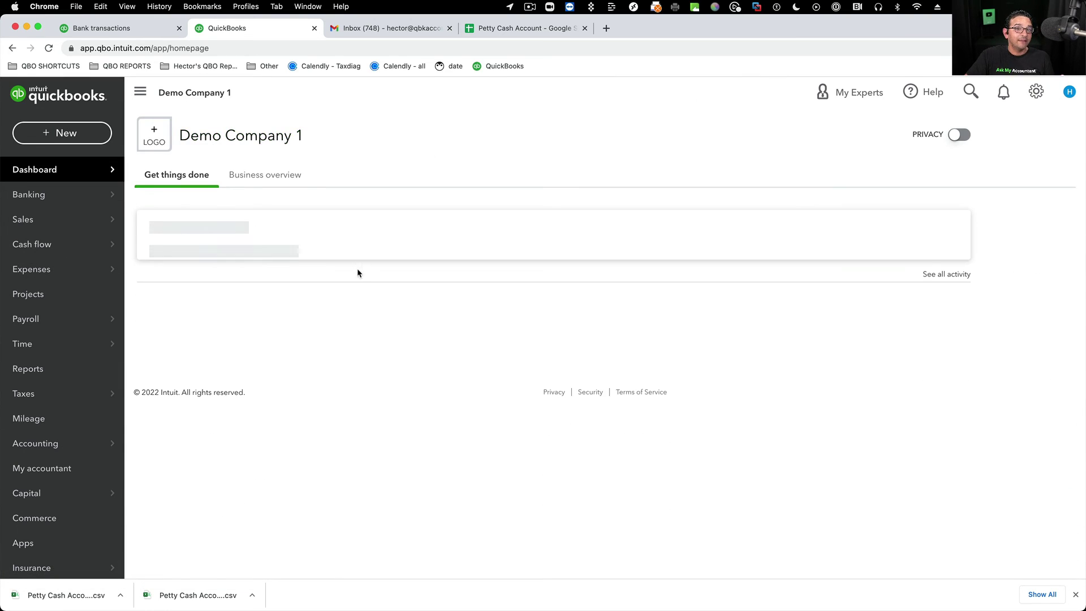
- Match the 03/10/2022 $289.14 Deposited to Chase transaction to the existing deposit
left_click(97, 28)
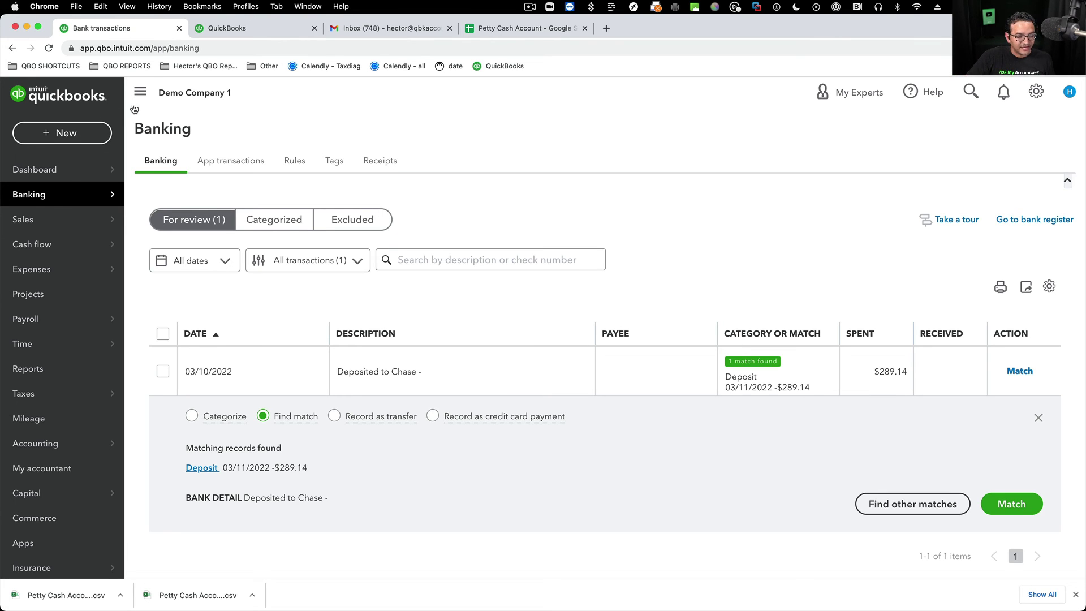
left_click(999, 501)
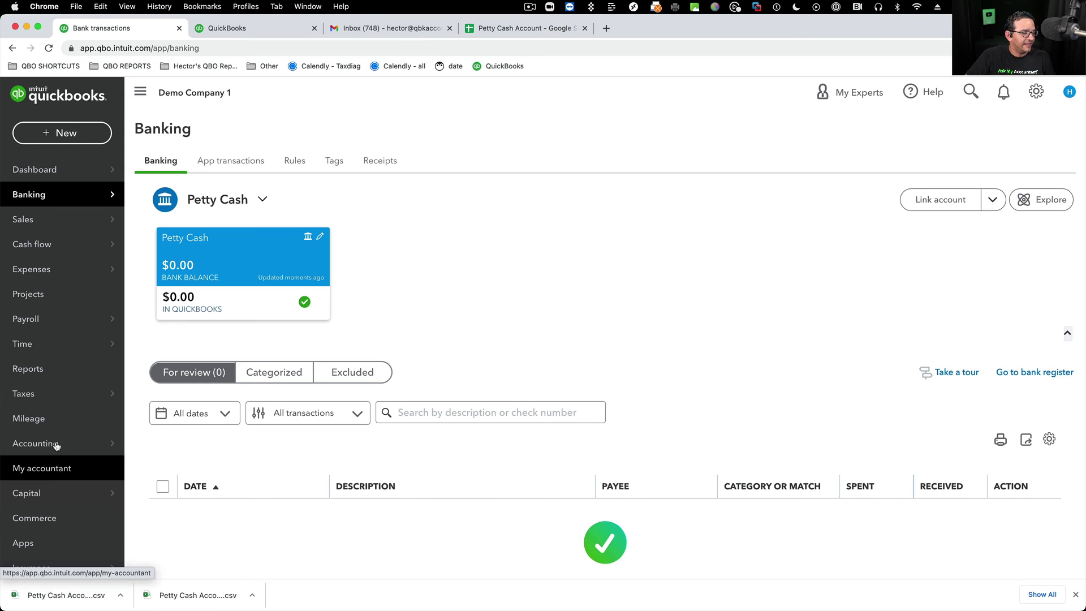
- Check the Petty Cash register's $0.00 ending balance via Chart of accounts, then return to Google Sheets
mouse_move(113, 446)
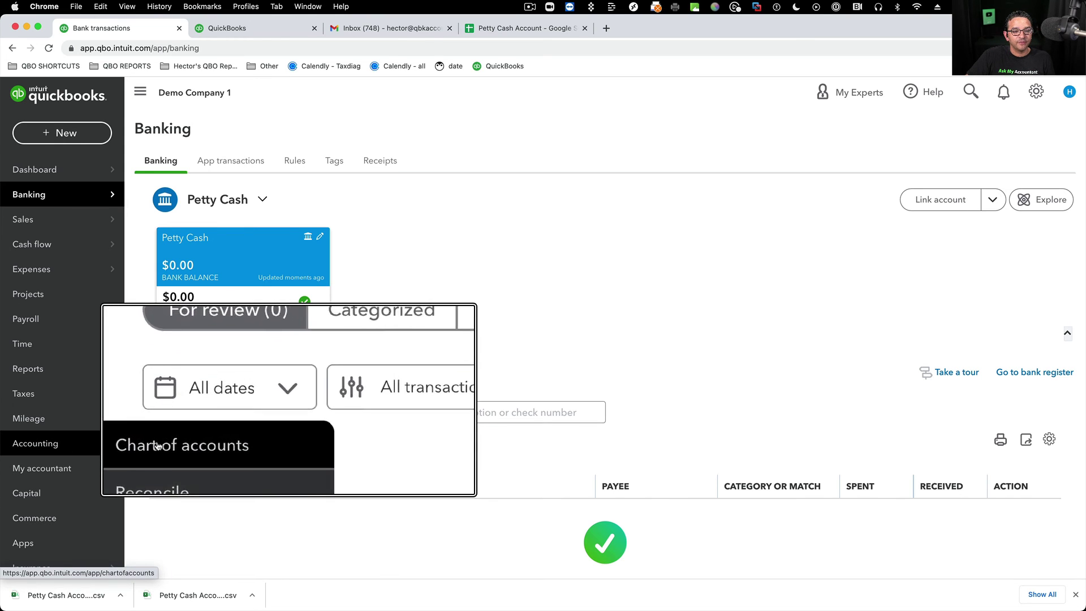
left_click(1035, 92)
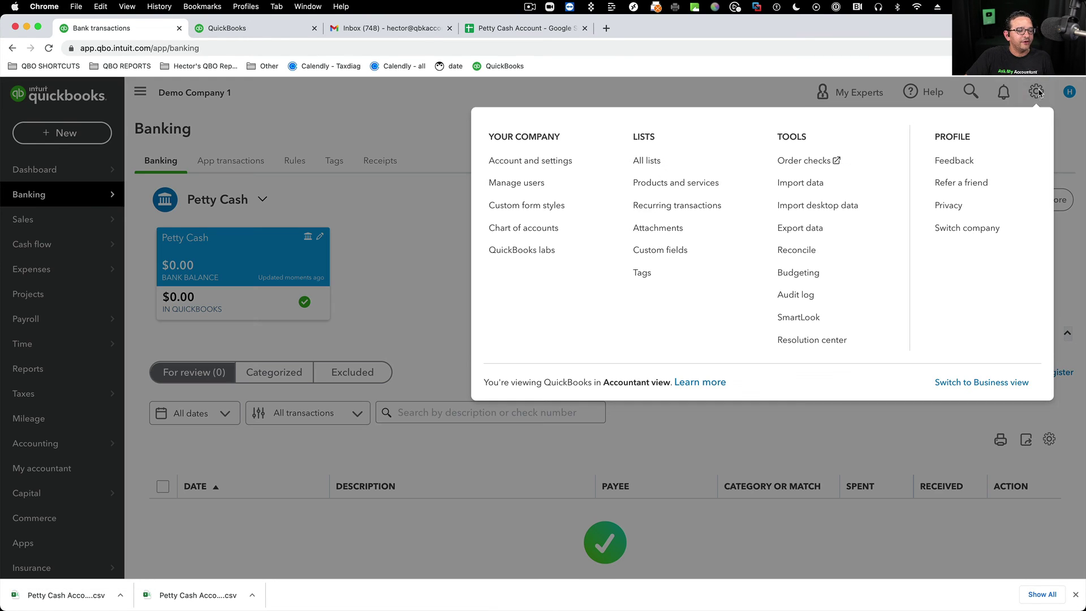
left_click(521, 227)
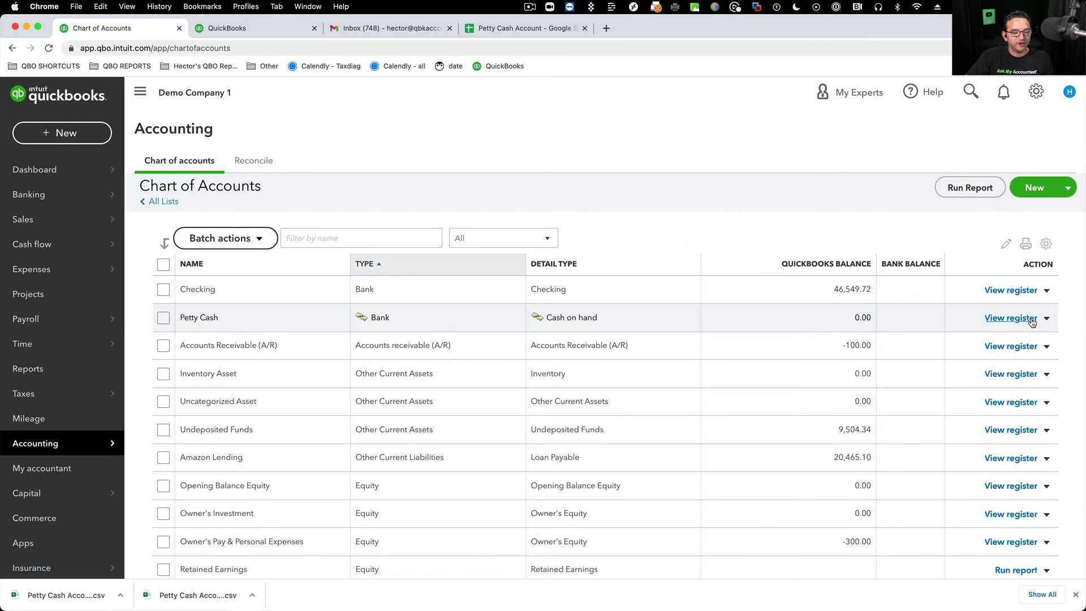
left_click(1031, 320)
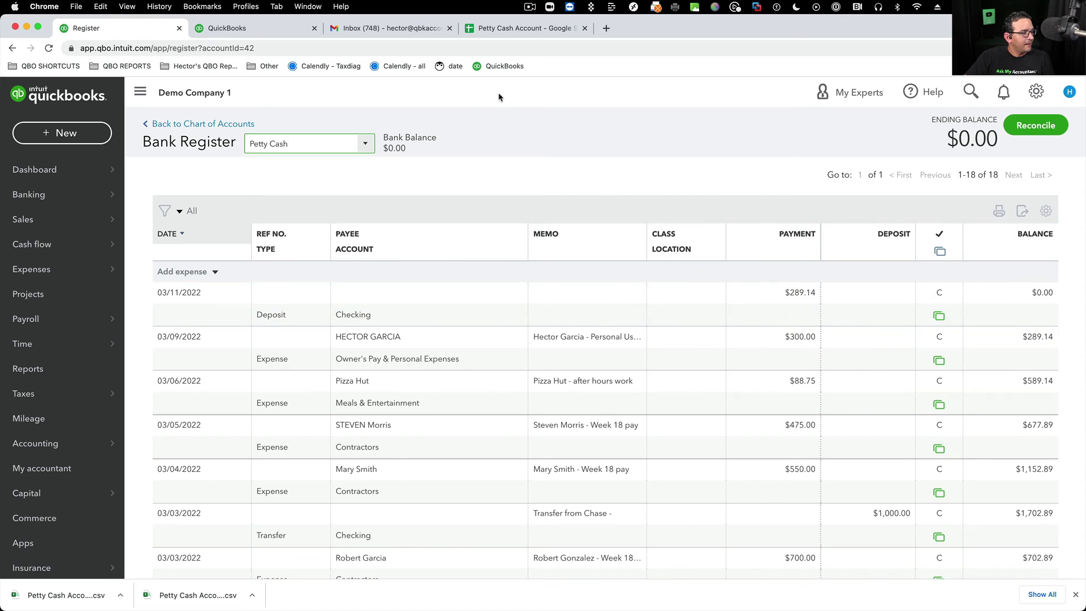
left_click(521, 28)
left_click(936, 485)
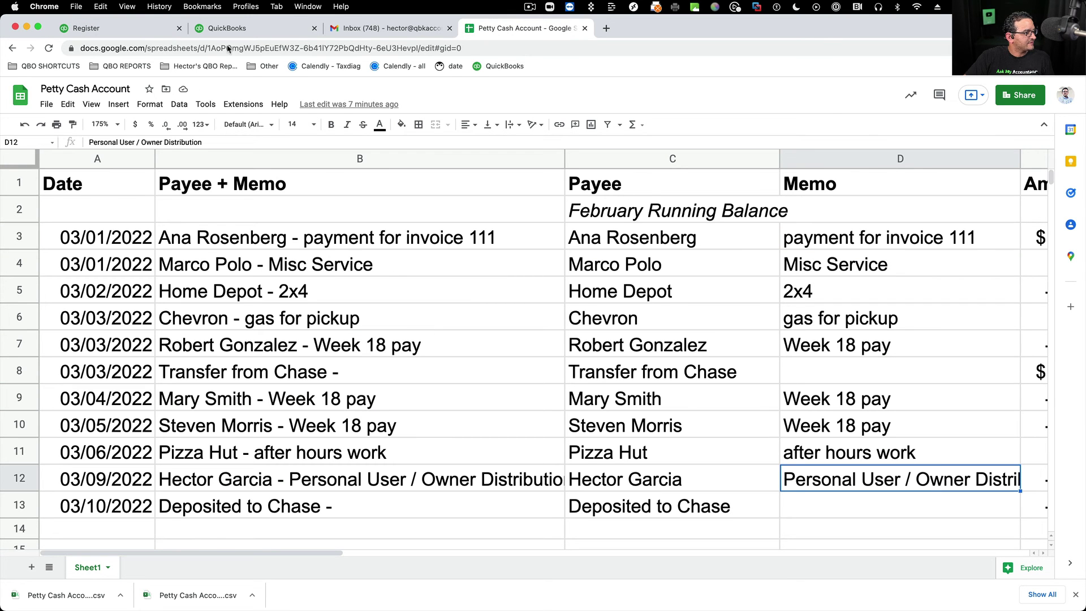
- Zoom the sheet to 150%, verify the $0.00 final balance in F13, then return to QuickBooks
left_click(101, 124)
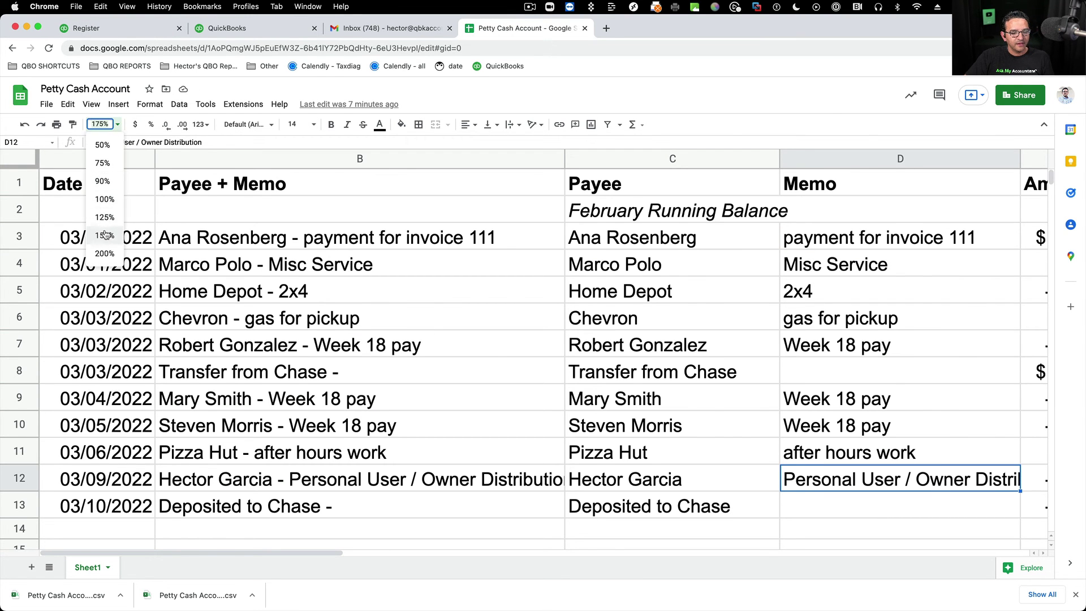
left_click(104, 235)
left_click(1017, 456)
scroll(1017, 456, "down", 1)
scroll(1016, 454, "up", 2)
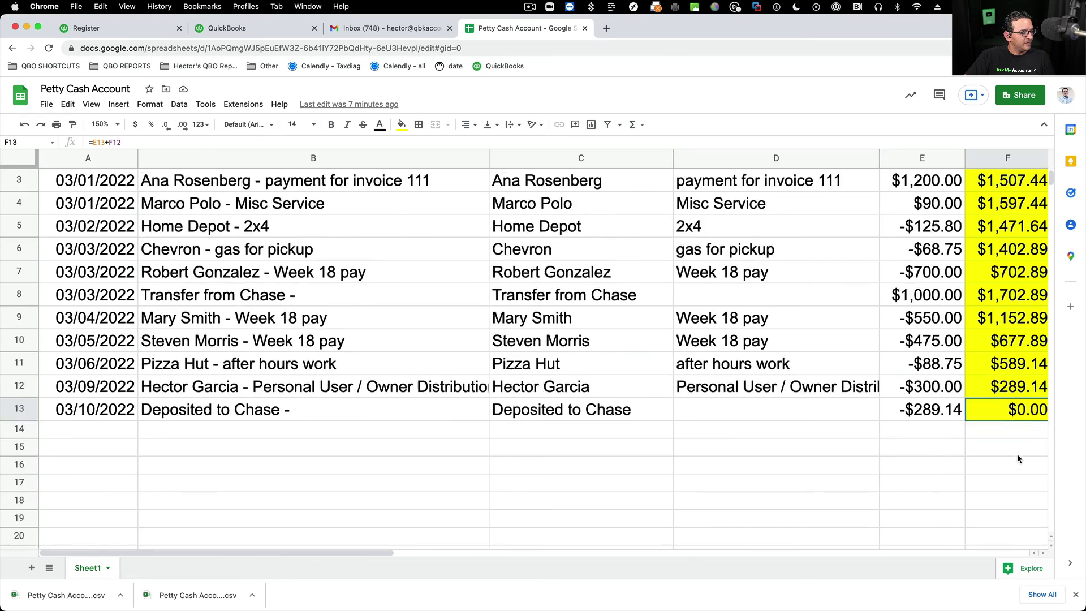
scroll(1017, 454, "right", 4)
scroll(575, 454, "left", 1)
scroll(427, 451, "left", 3)
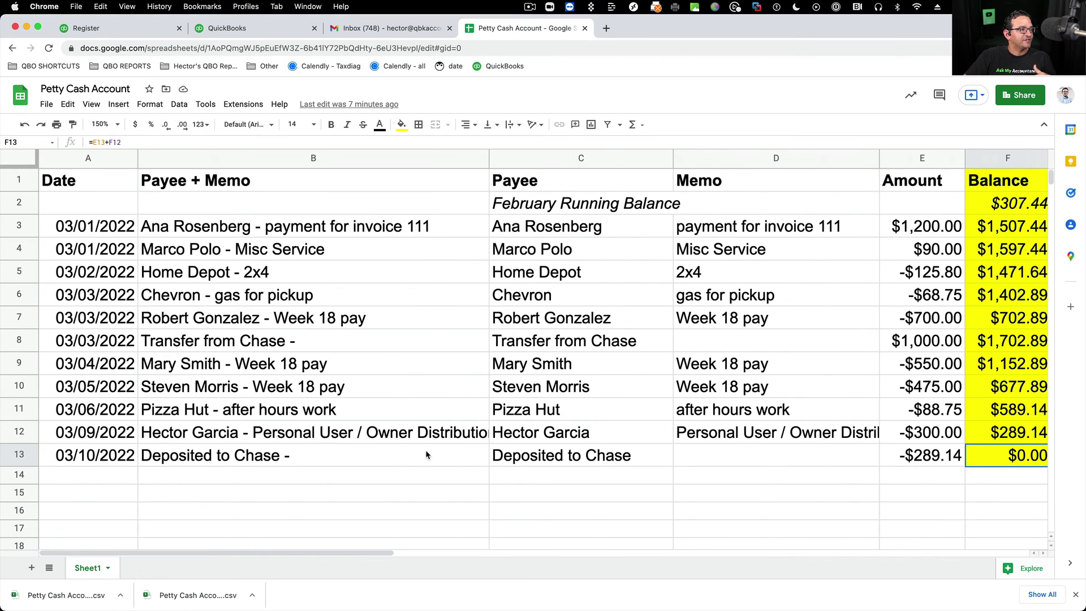
left_click(237, 28)
left_click(129, 29)
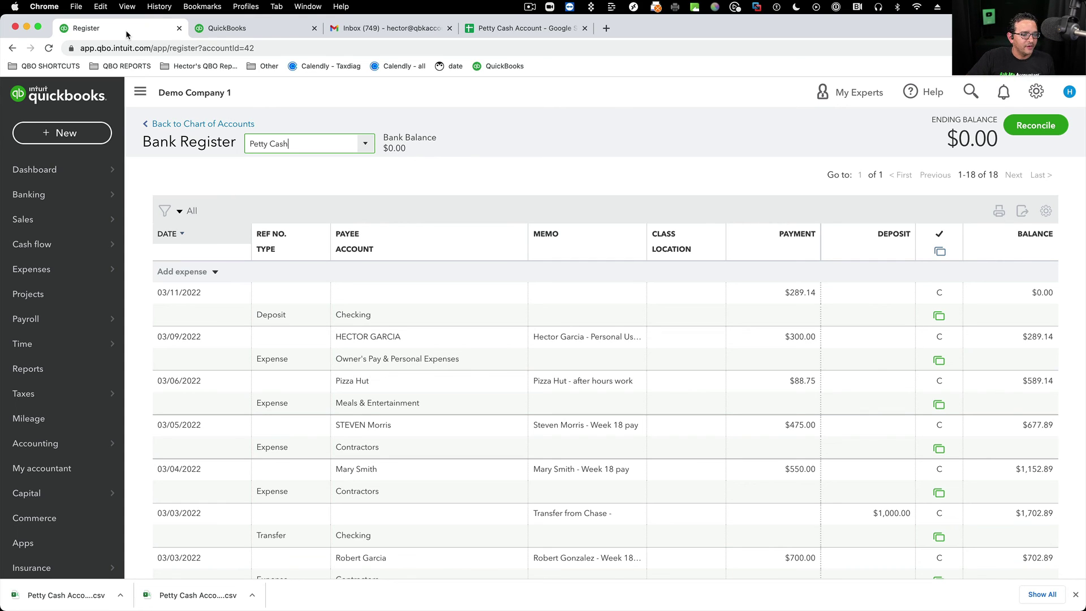
- Begin the Petty Cash reconciliation with ending balance 0.00 and ending date 03/11/2022
left_click(1036, 125)
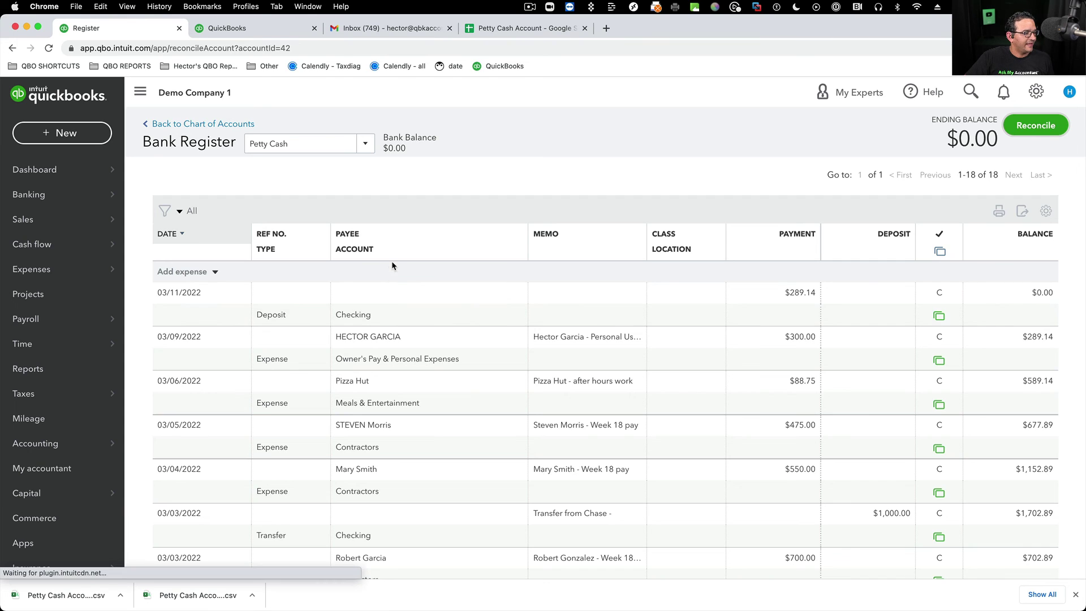
left_click(214, 428)
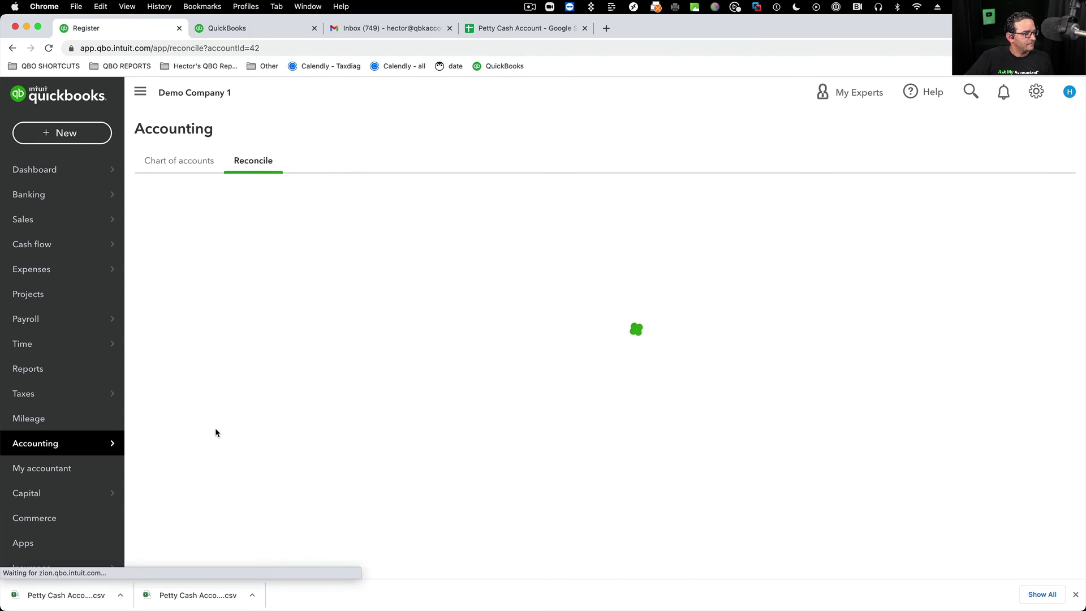
left_click(377, 422)
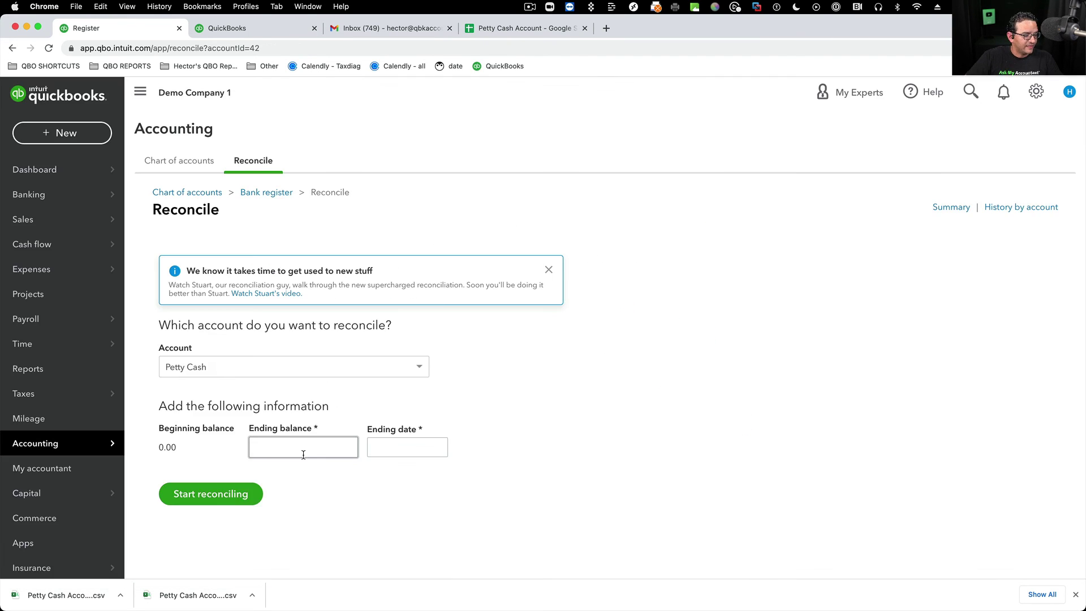
left_click(384, 448)
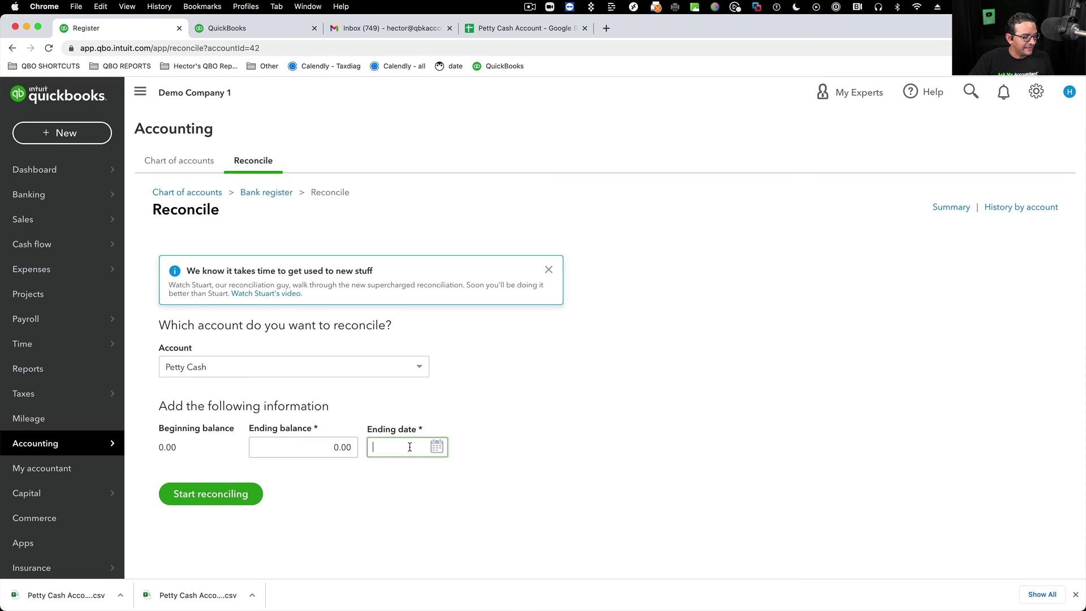
type("03/11/2")
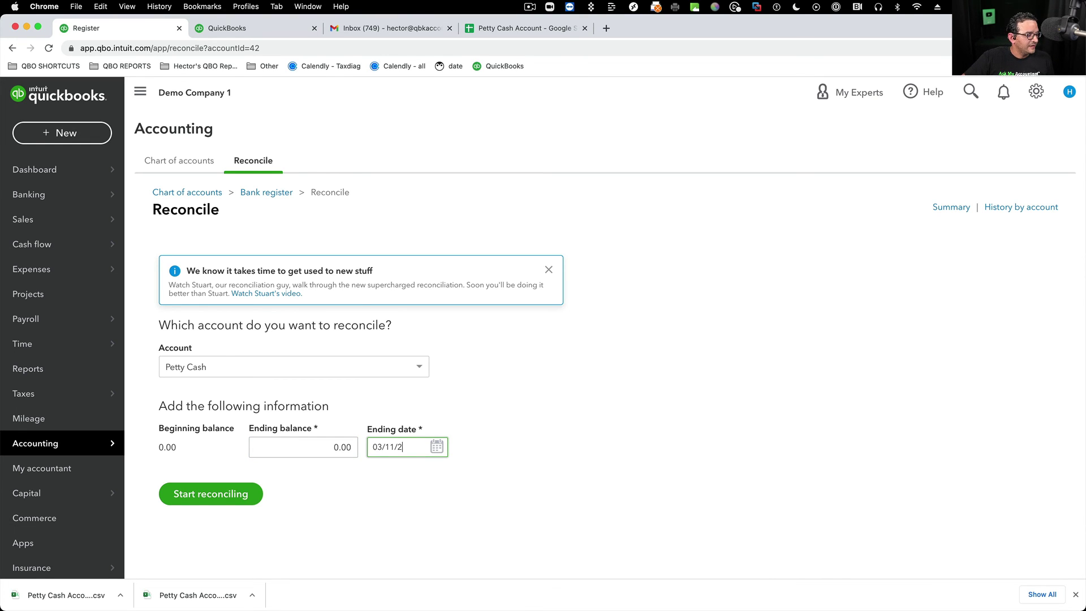
type("022")
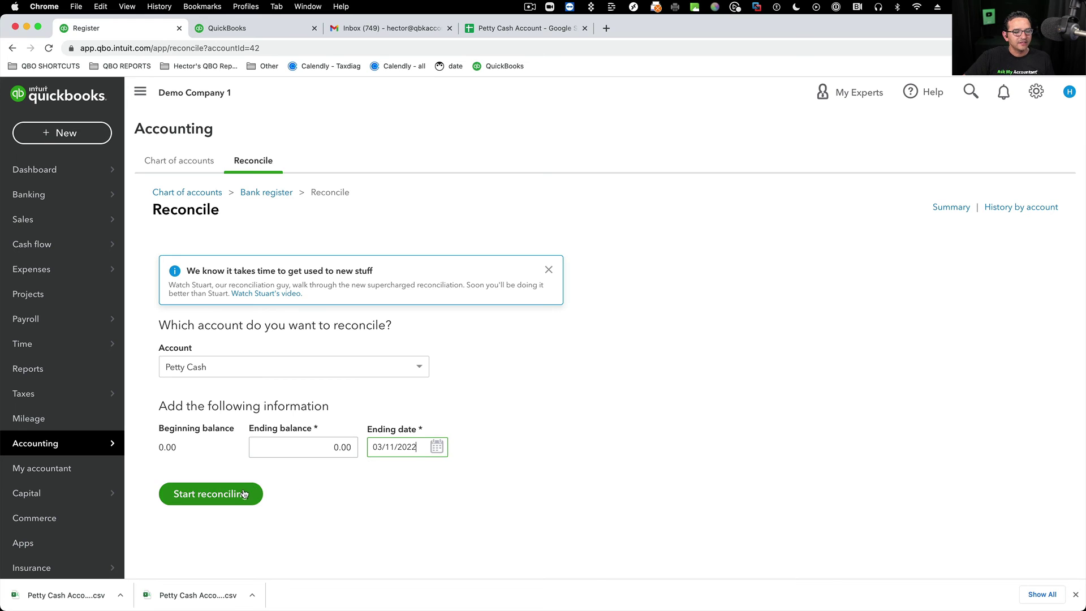
left_click(242, 490)
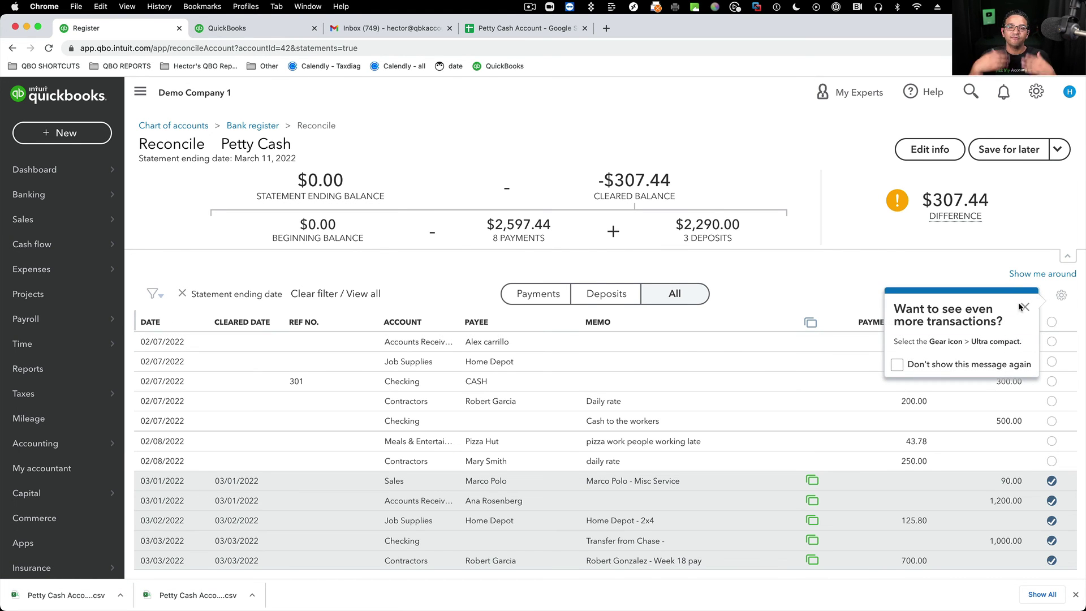
- Mark all 18 Petty Cash transactions as cleared so the difference is $0.00
left_click(1025, 307)
left_click(1052, 322)
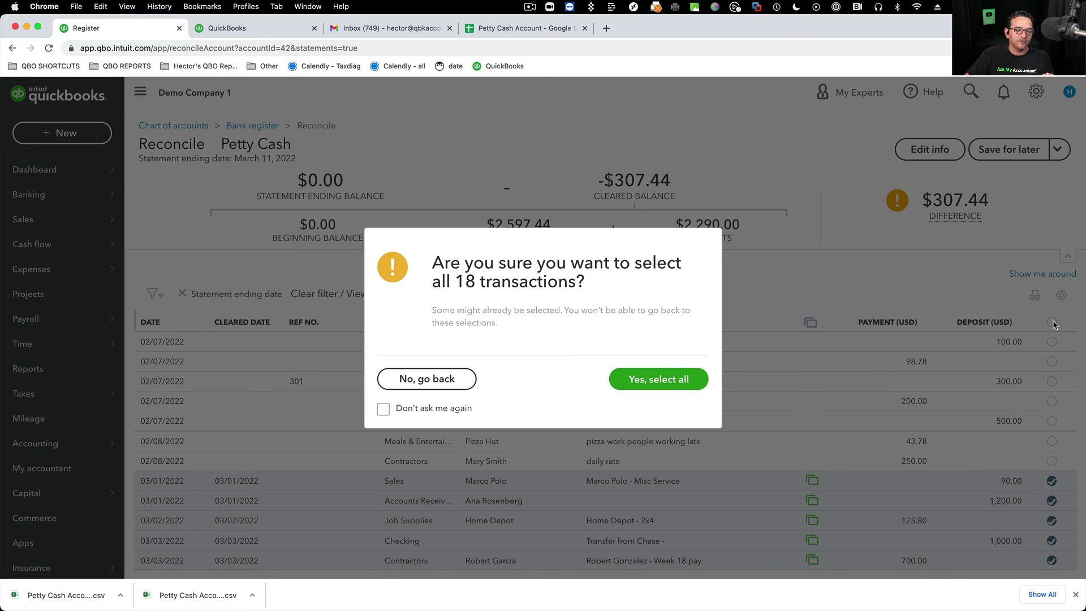
left_click(651, 378)
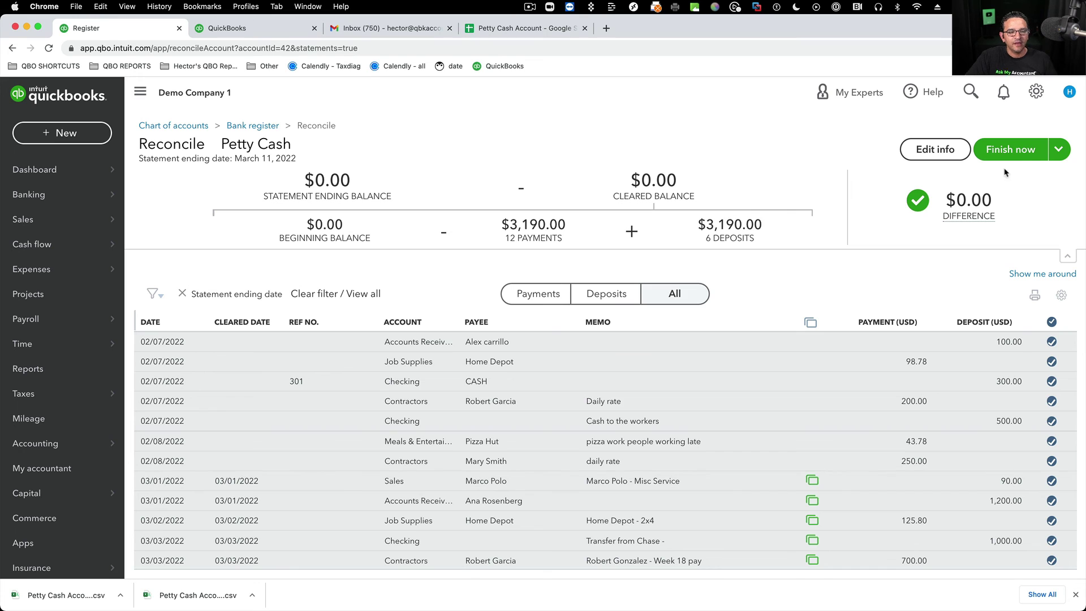
- Finish the reconciliation and close the confirmation
mouse_move(967, 210)
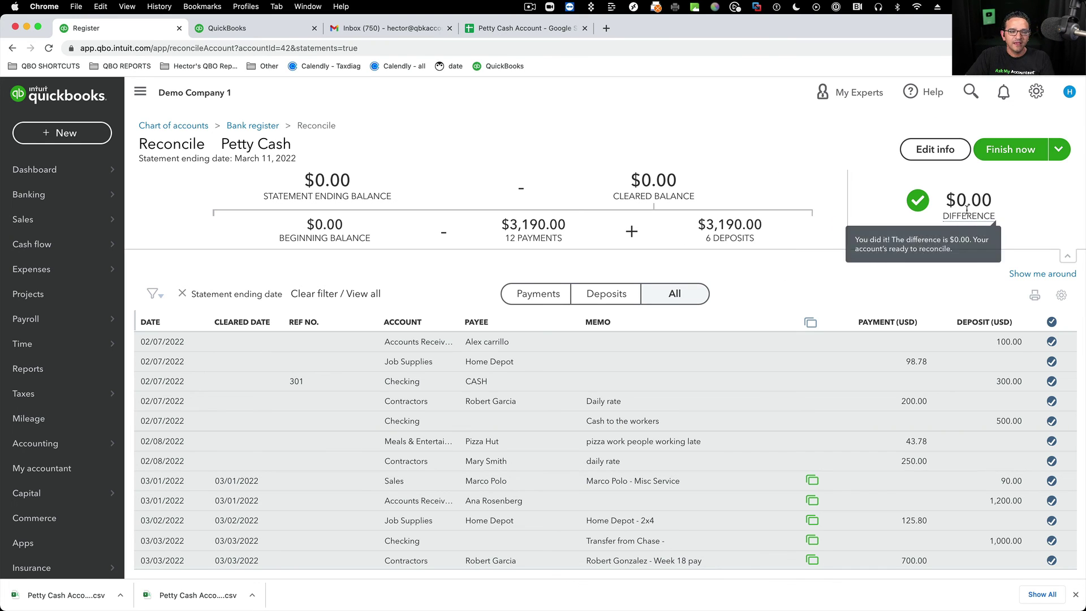
left_click(1004, 150)
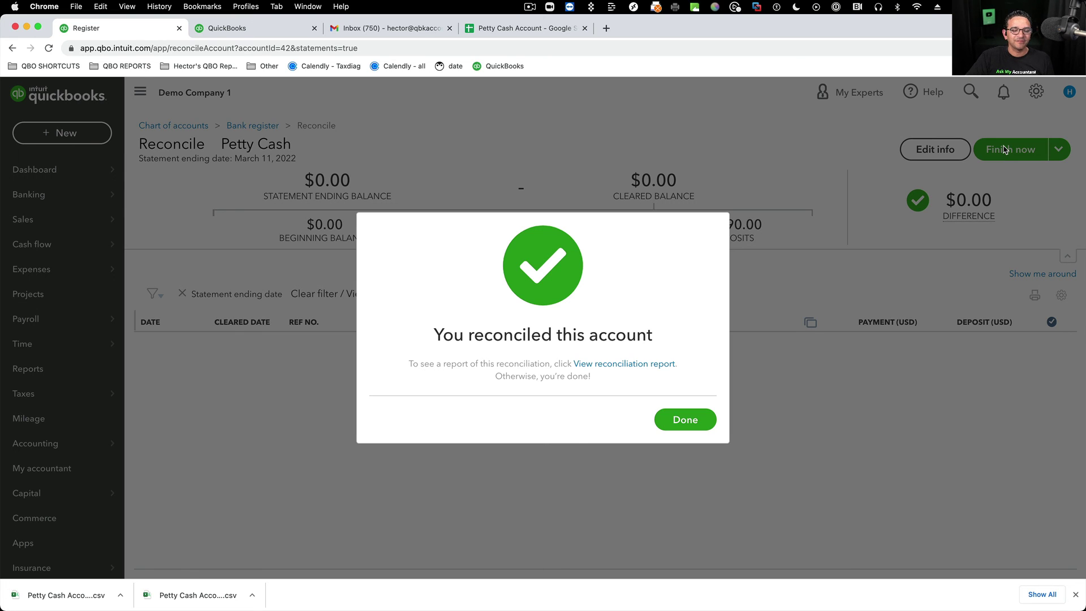
left_click(688, 421)
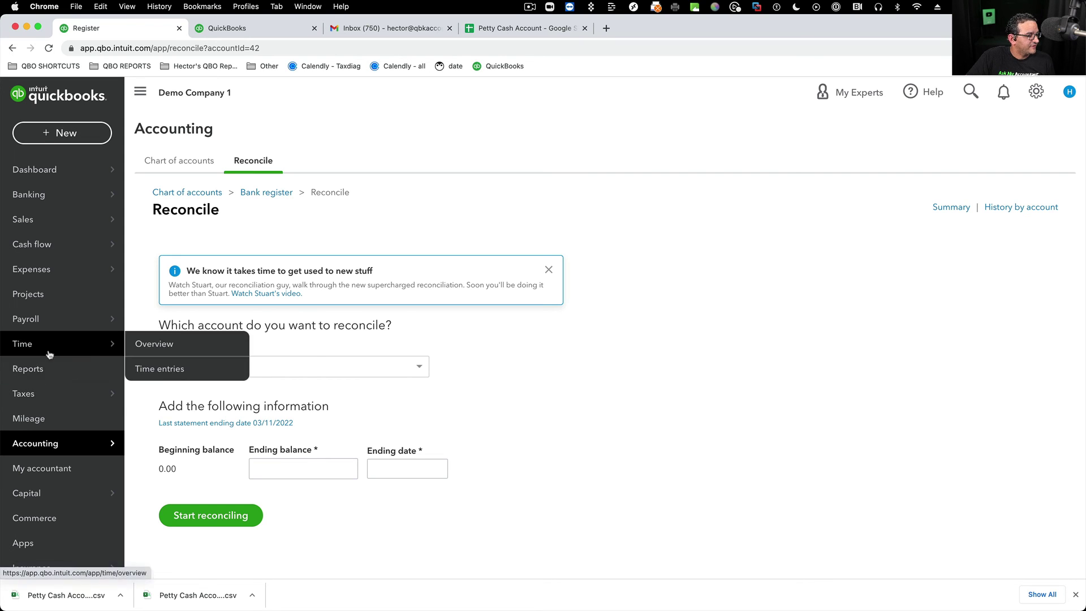
- Run the Balance Sheet for All Dates and drill into the Petty Cash 0.00 amount
mouse_move(60, 456)
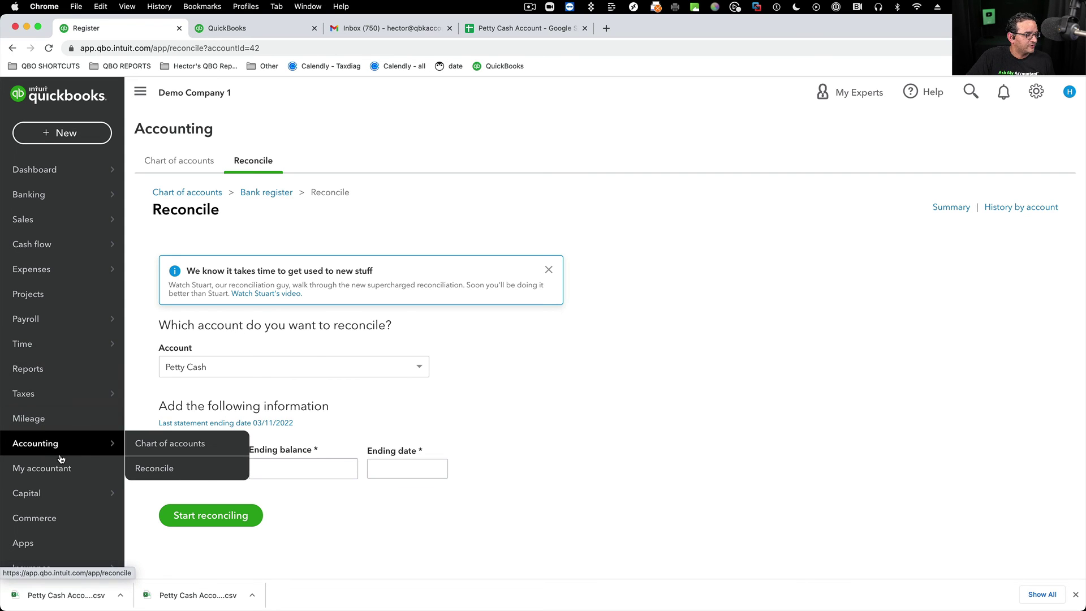
left_click(44, 373)
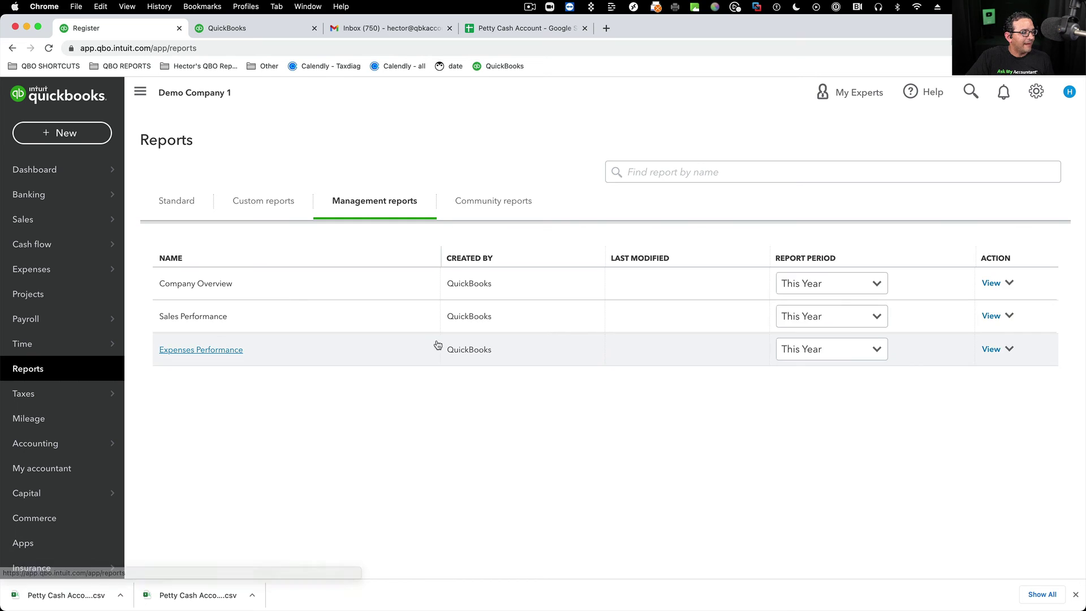
left_click(169, 197)
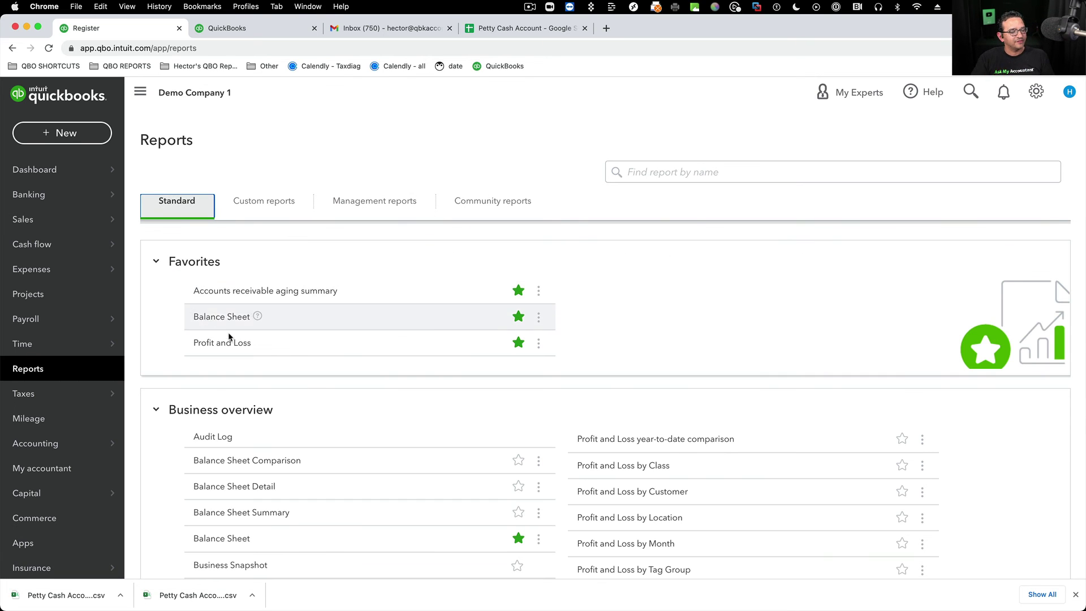
left_click(226, 319)
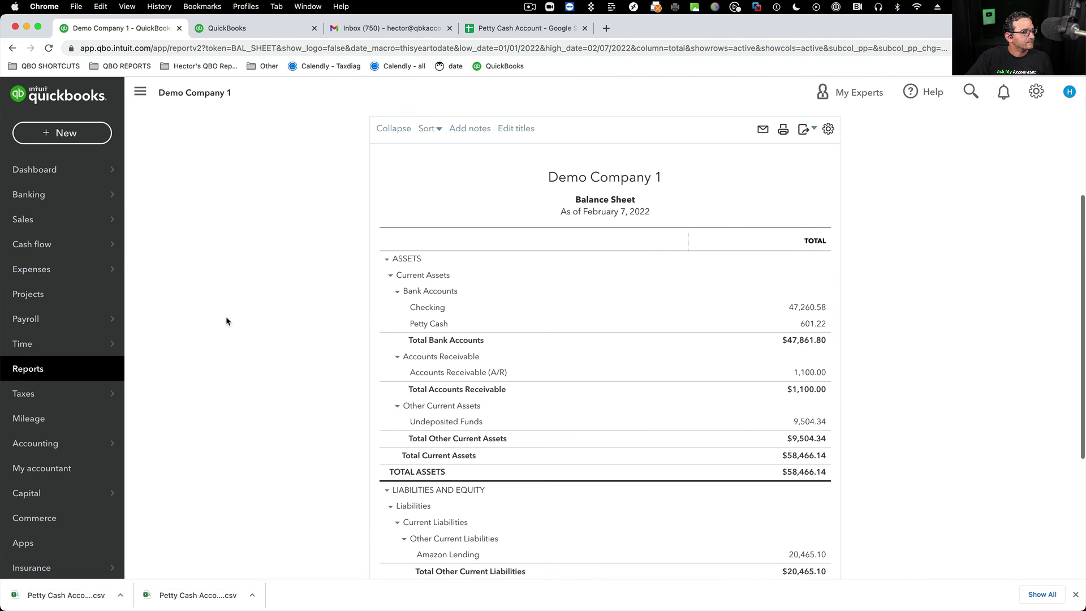
left_click(188, 191)
left_click(164, 207)
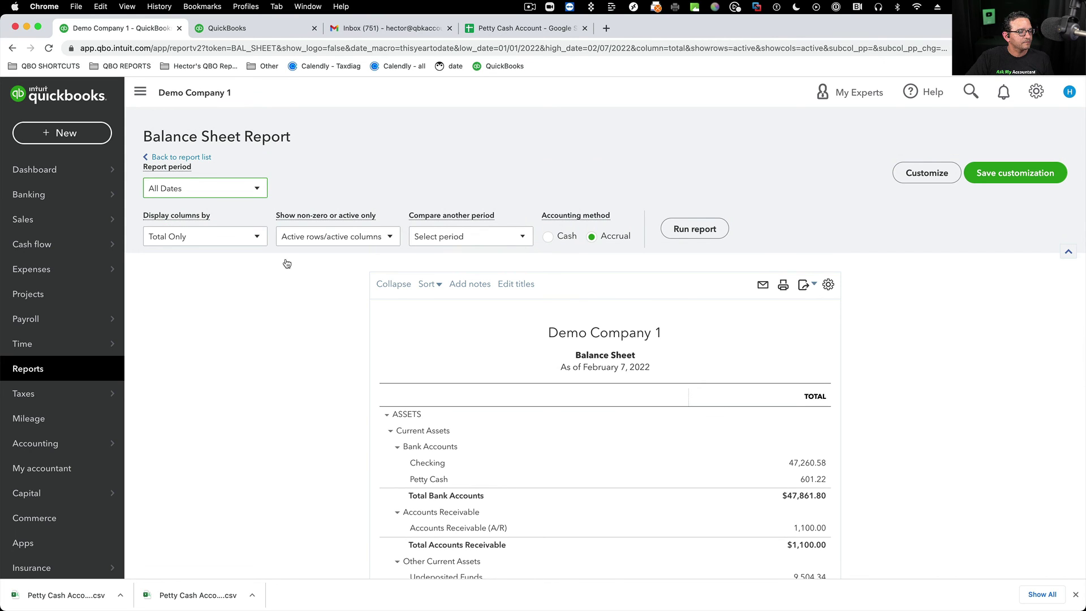
left_click(692, 232)
scroll(627, 318, "down", 3)
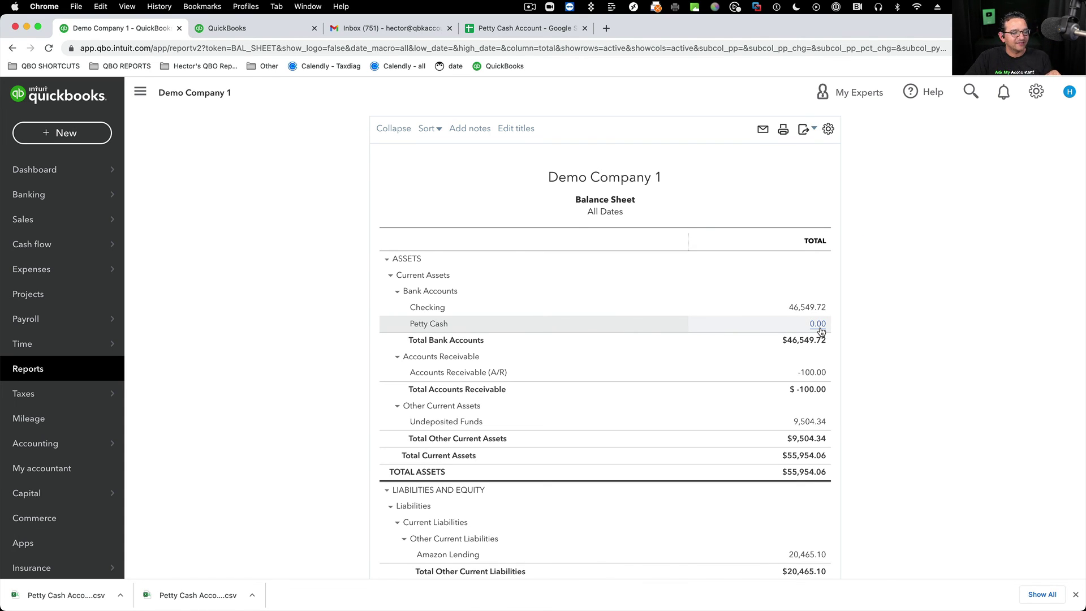
left_click(818, 327)
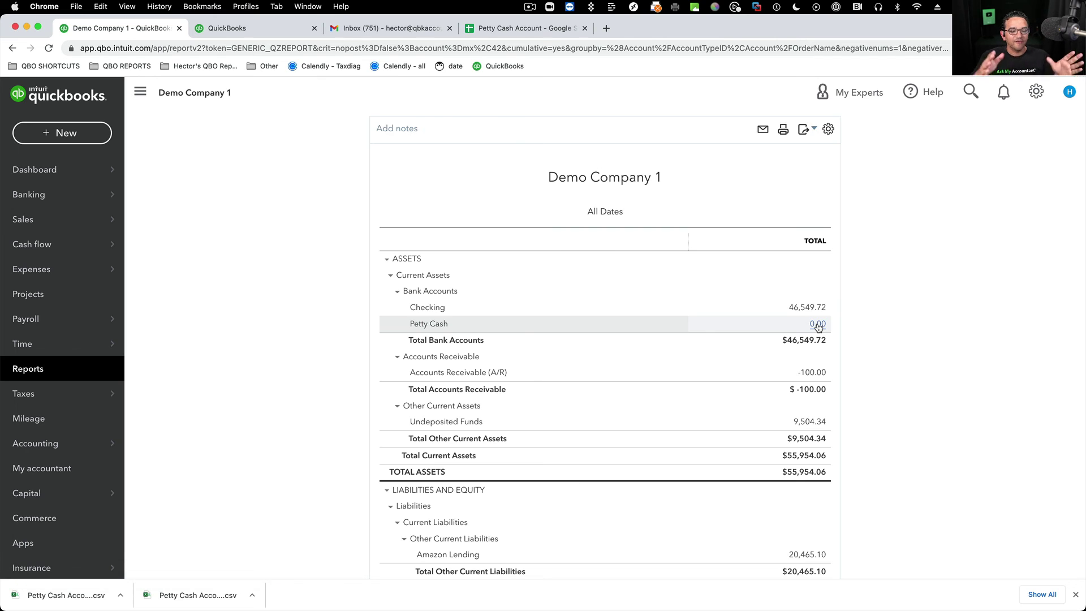